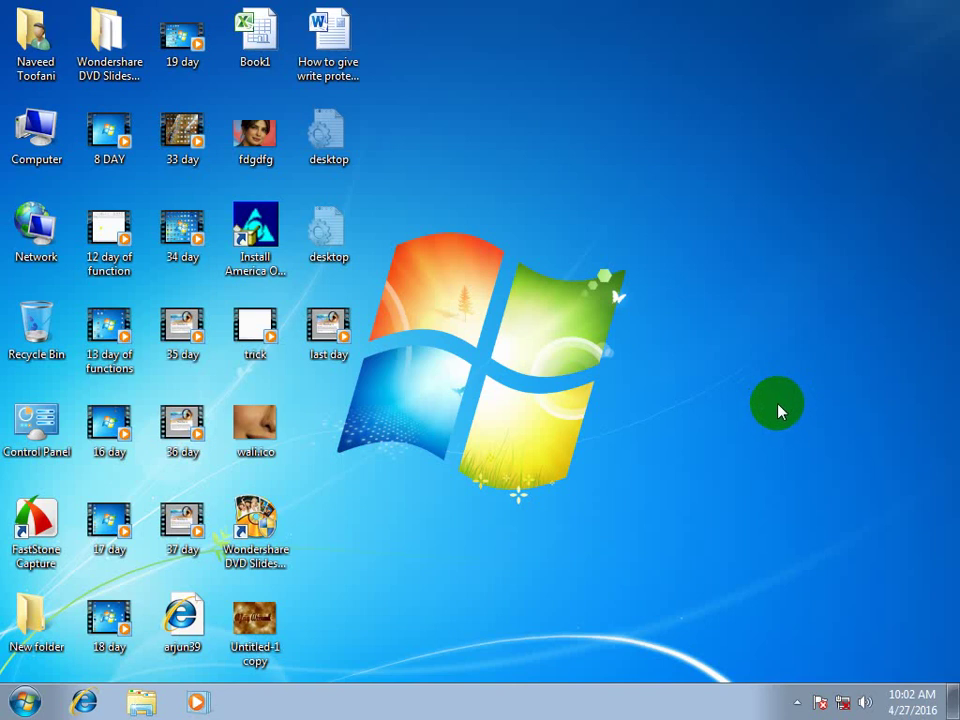
# Step: Launch Microsoft Word by running winword from the Start menu's Run box
pyautogui.click(24, 703)
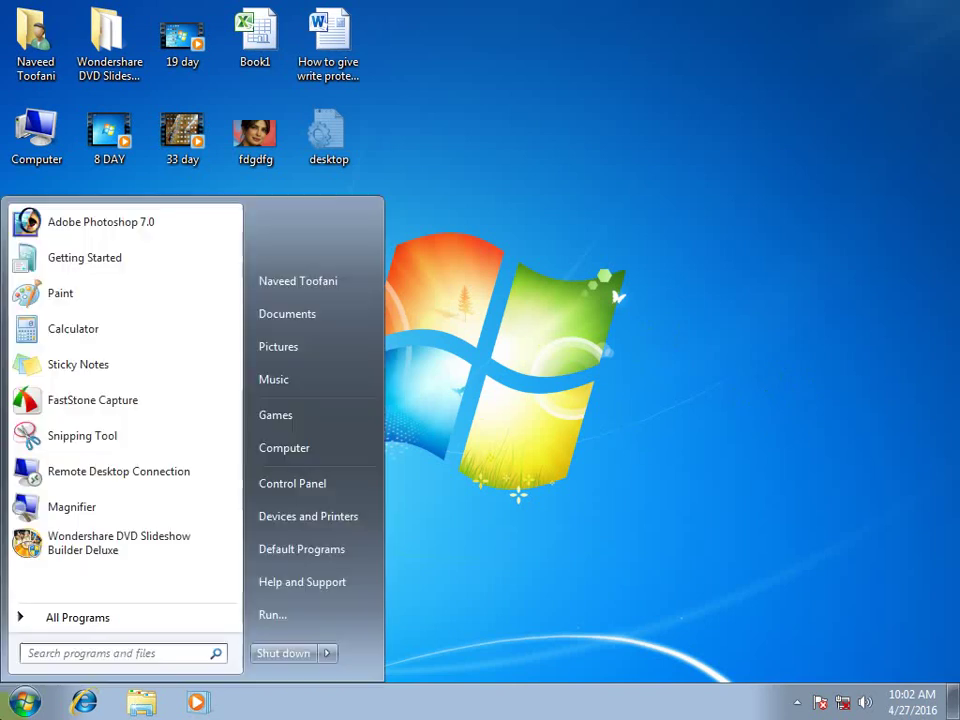
pyautogui.click(300, 620)
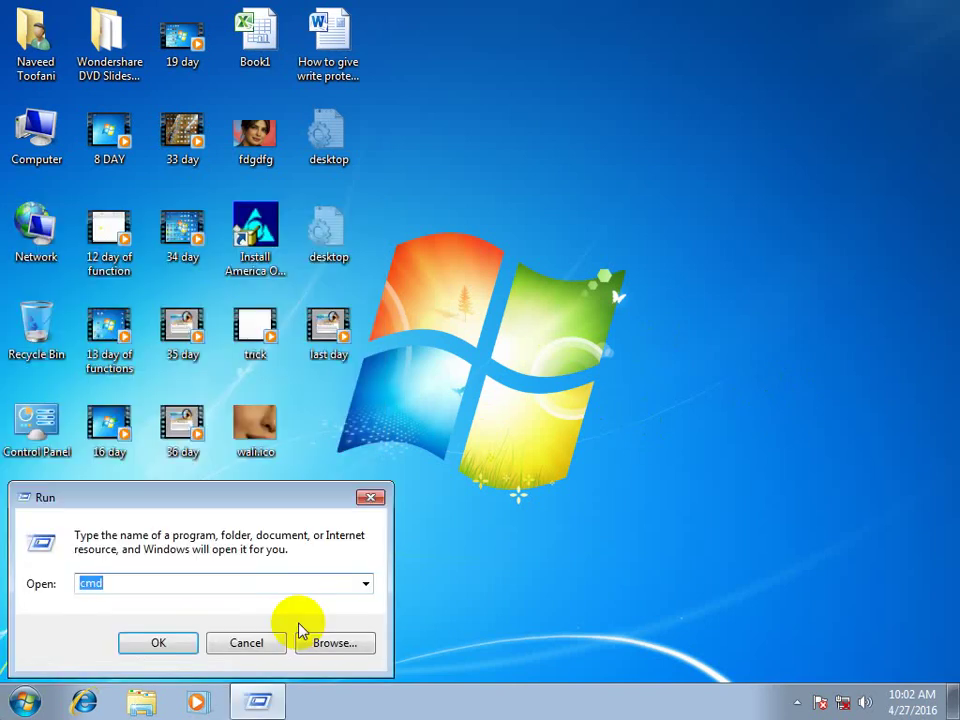
pyautogui.write('winword')
pyautogui.press('Return')
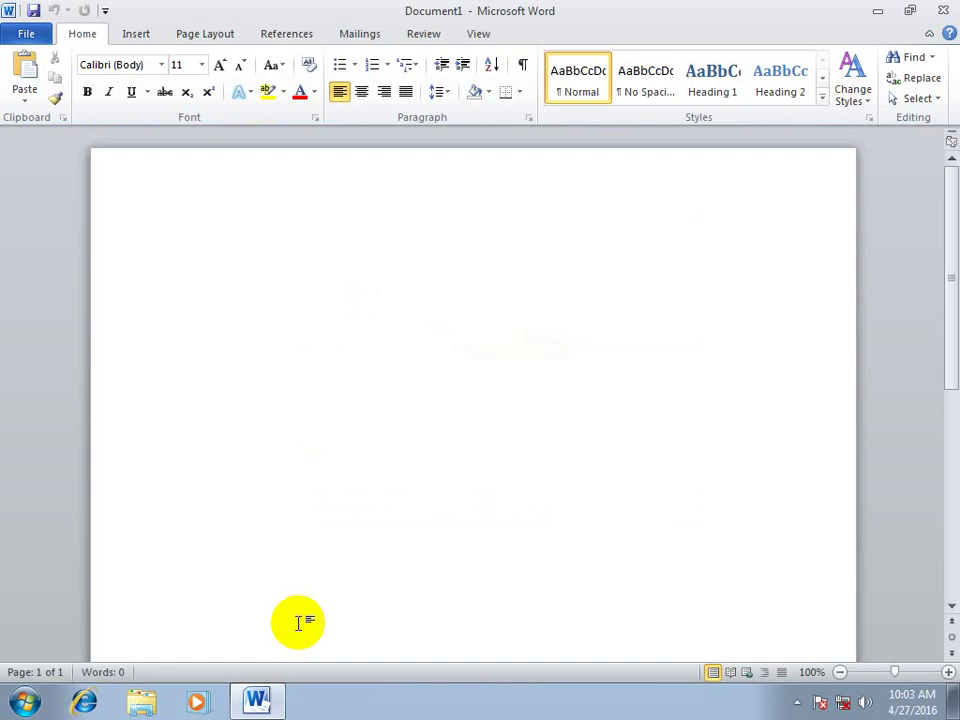
# Step: Type Pakistan, China, Afghanistan and India, and number them as Chapter 1–4 multilevel headings
pyautogui.write('pak')
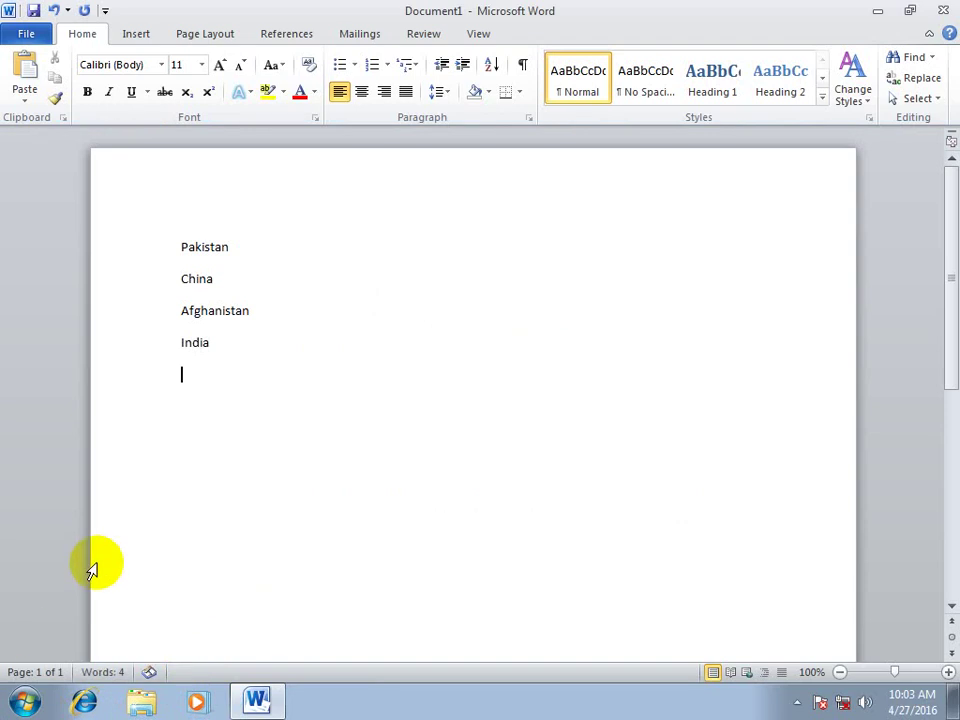
pyautogui.moveTo(219, 371); pyautogui.dragTo(94, 186)
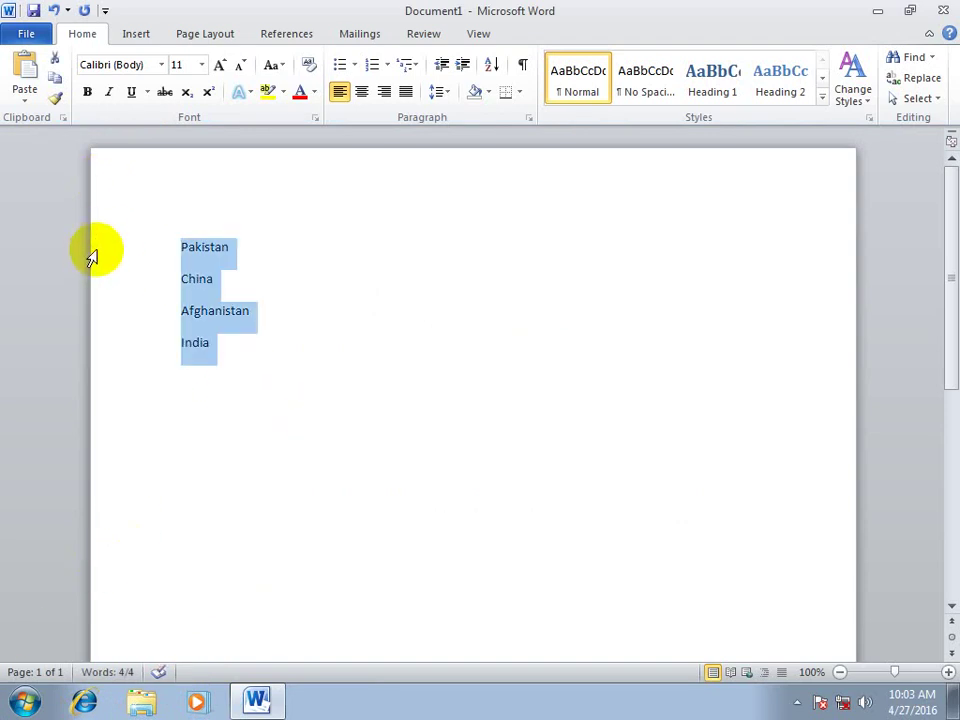
pyautogui.click(414, 66)
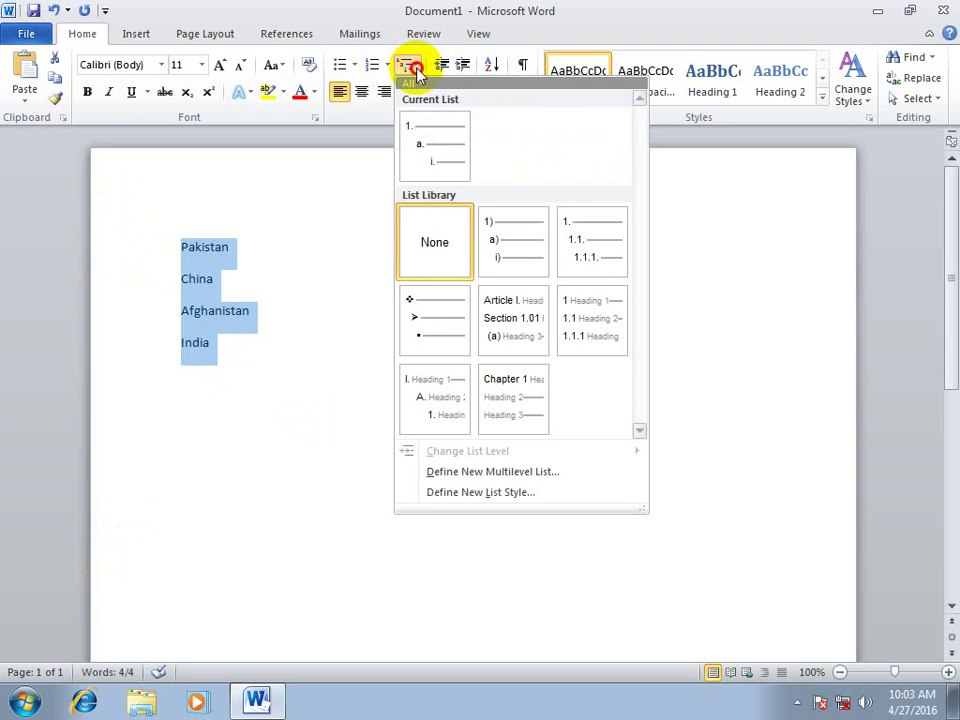
pyautogui.click(414, 66)
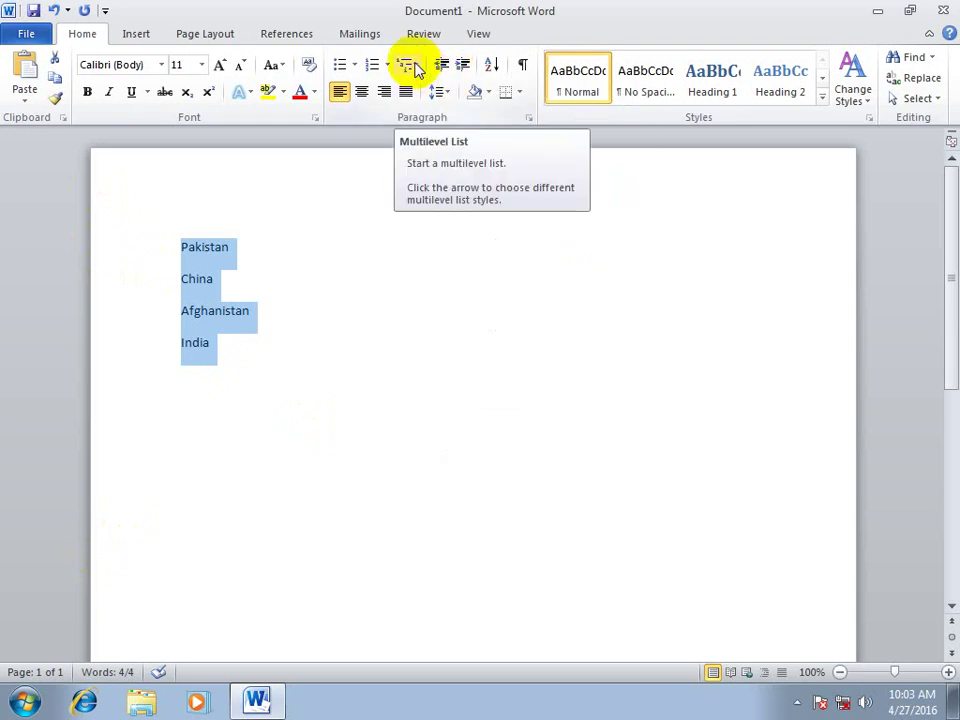
pyautogui.click(414, 66)
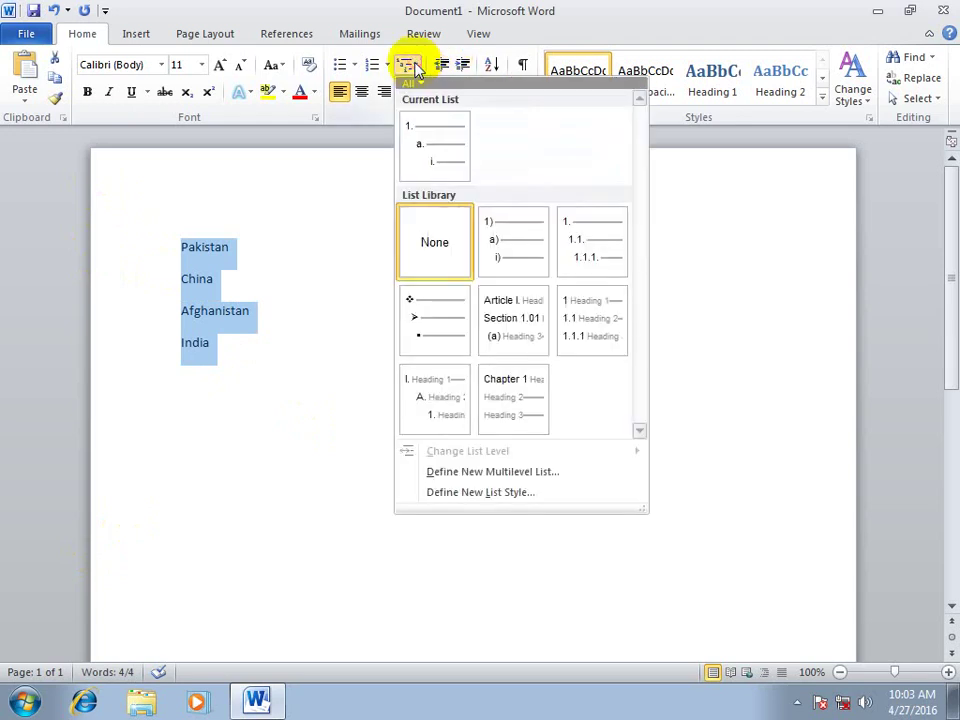
pyautogui.click(587, 322)
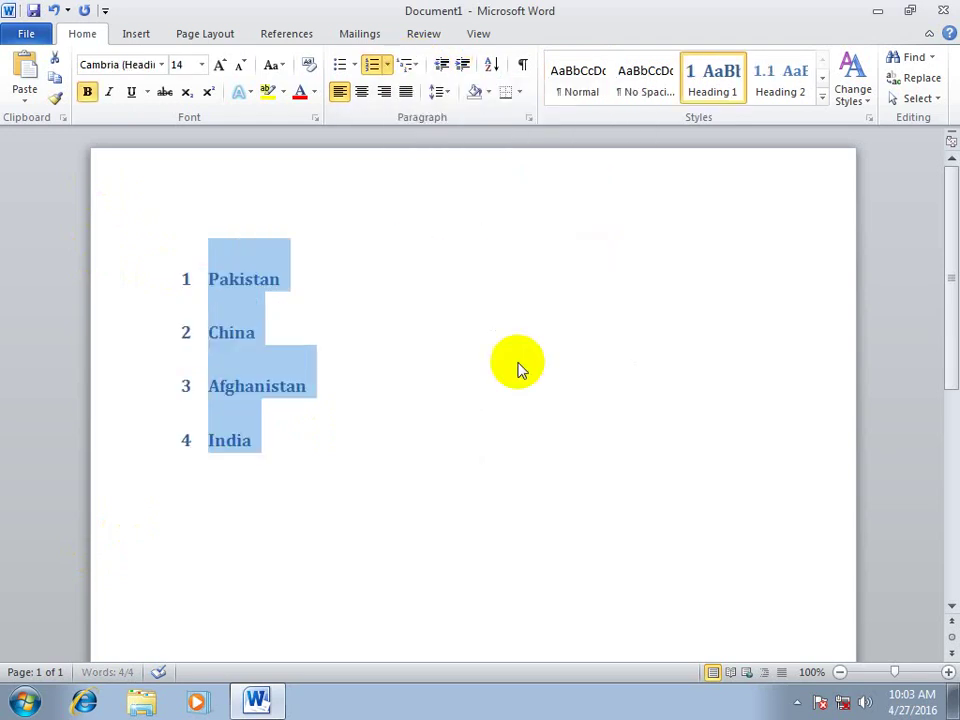
pyautogui.click(412, 68)
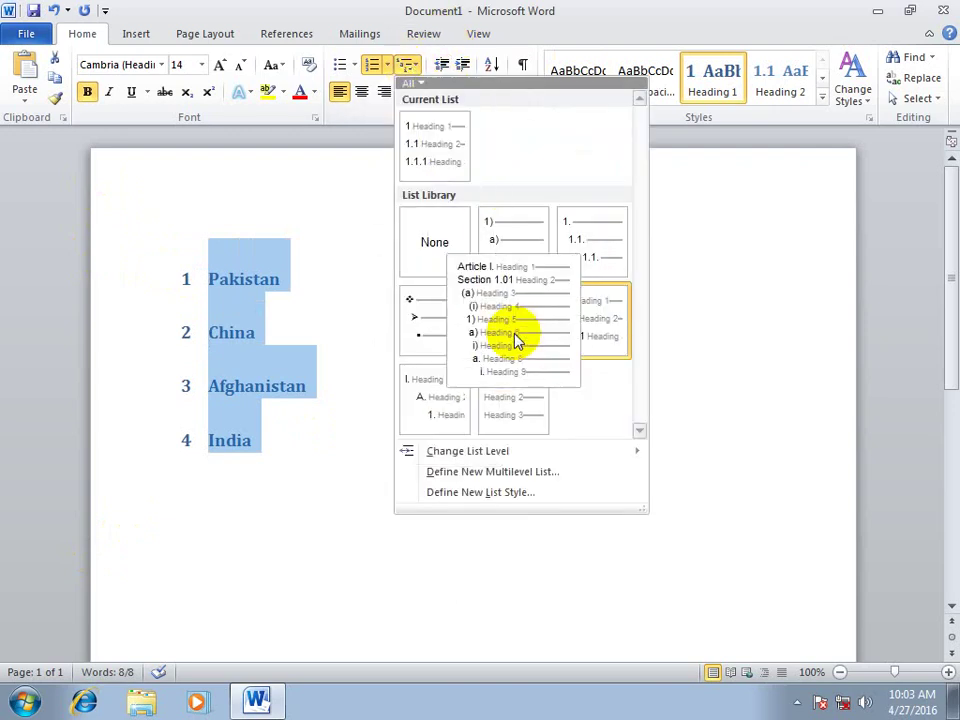
pyautogui.click(435, 400)
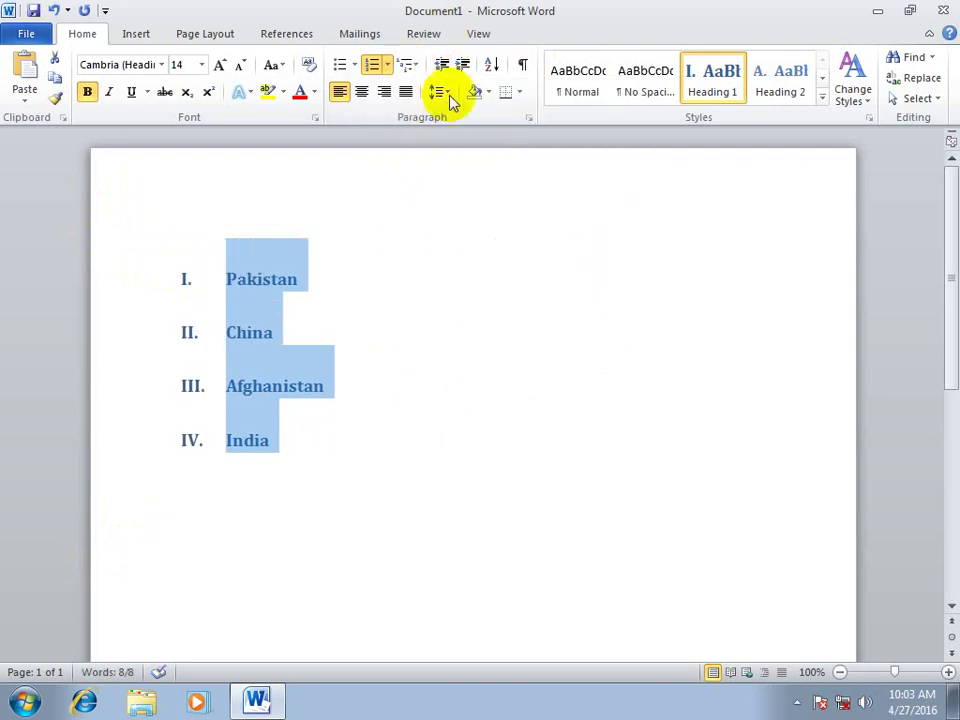
pyautogui.click(410, 64)
pyautogui.click(485, 385)
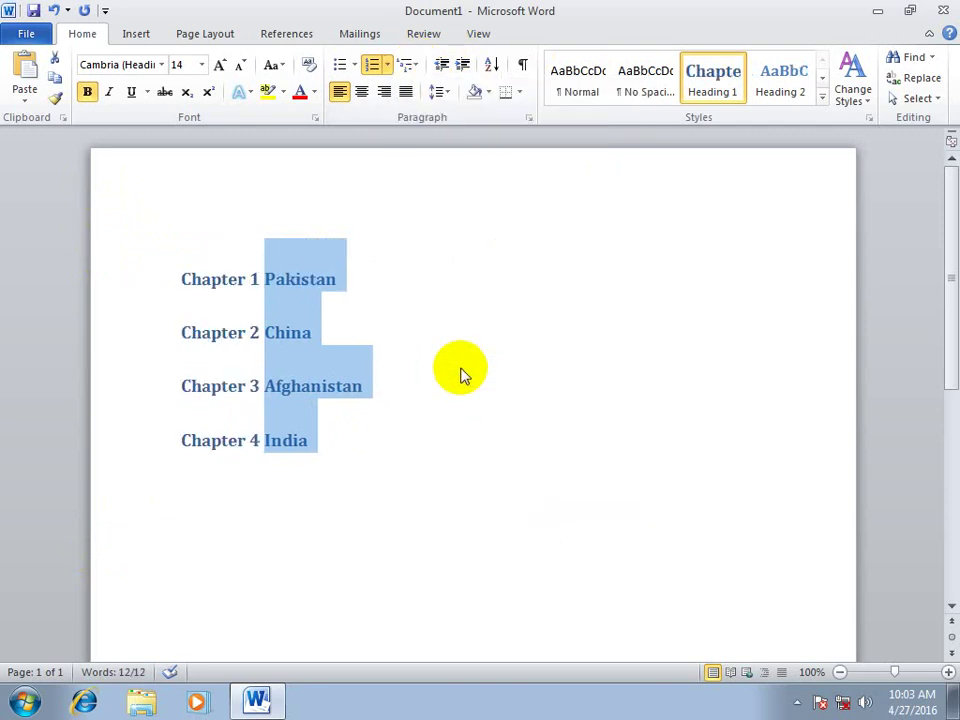
pyautogui.click(437, 326)
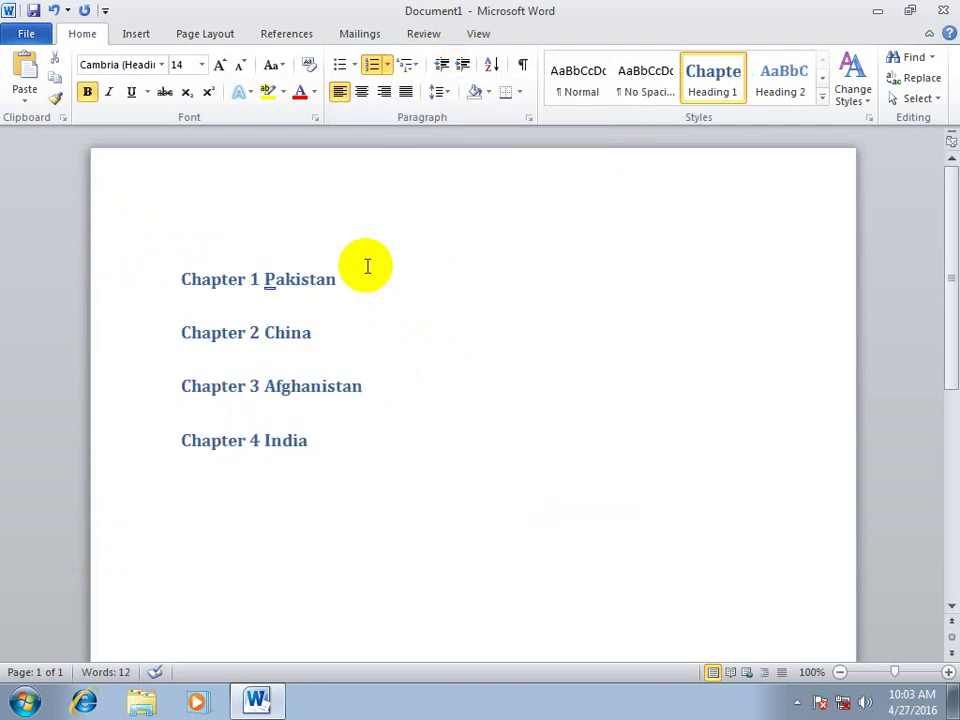
# Step: Generate =rand() sample paragraphs under the Chapter 1 Pakistan heading
pyautogui.press('Return')
pyautogui.write('and(')
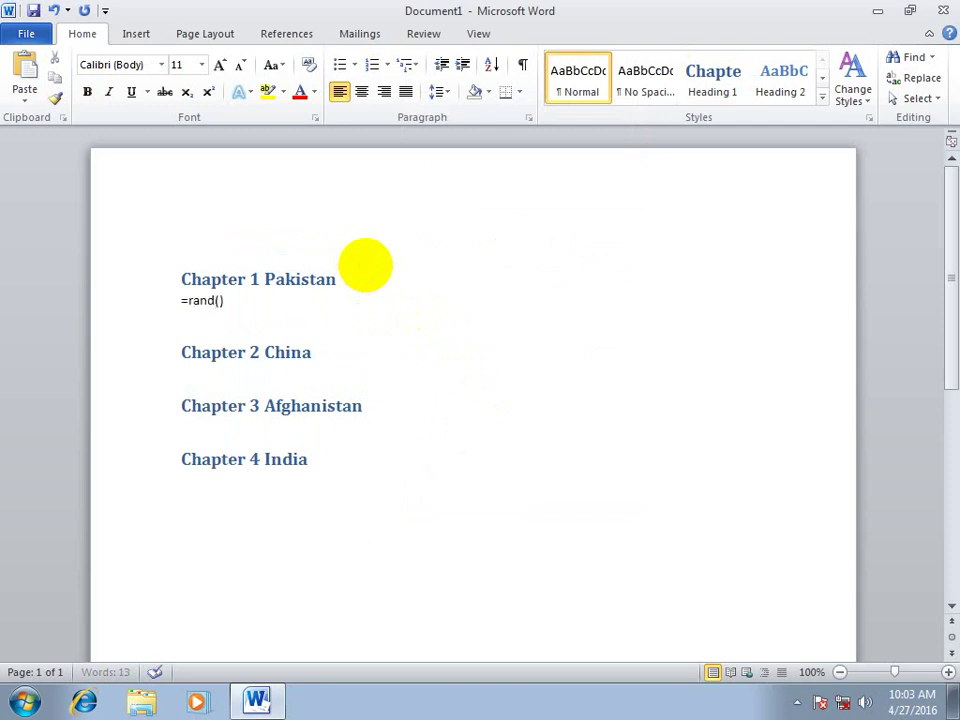
pyautogui.press('Return')
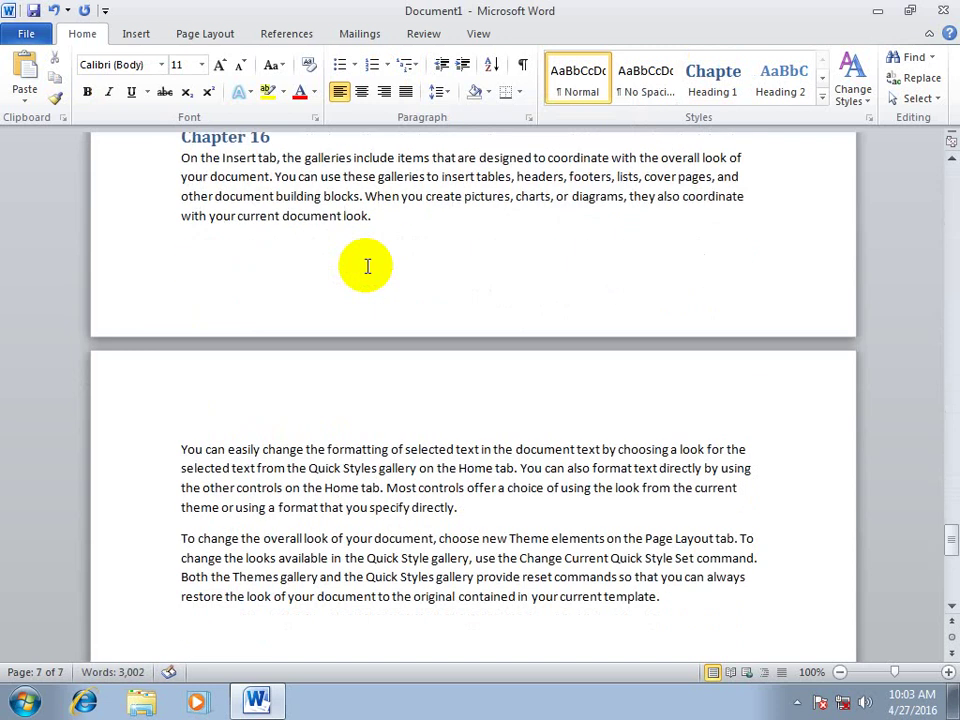
# Step: Add more =rand() sample paragraphs under Chapter 17 China, then return to page 1
pyautogui.click(950, 610)
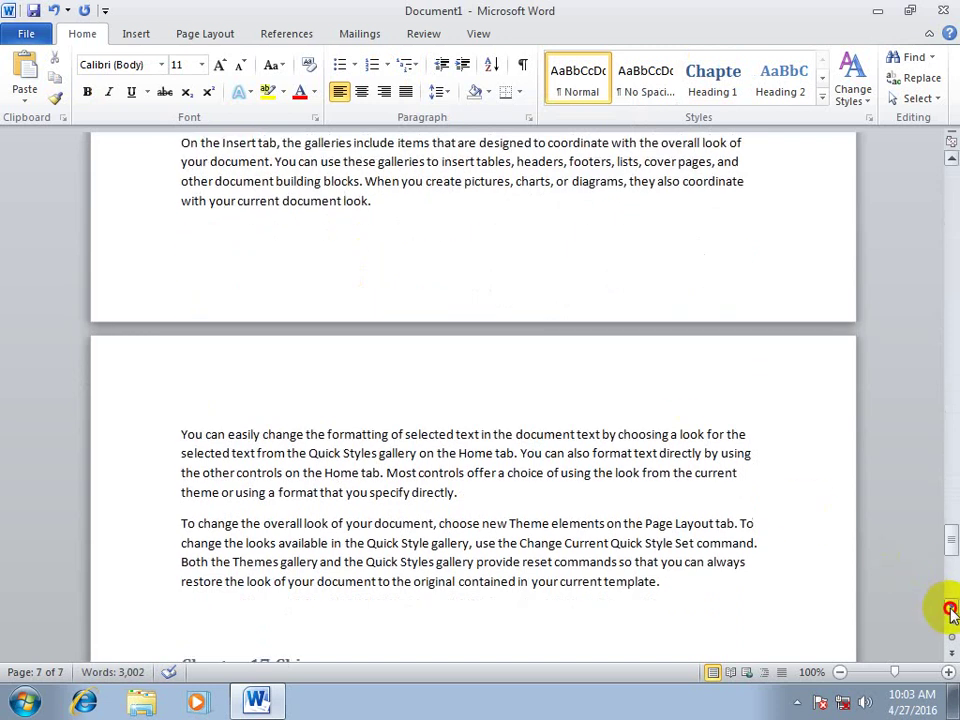
pyautogui.click(348, 626)
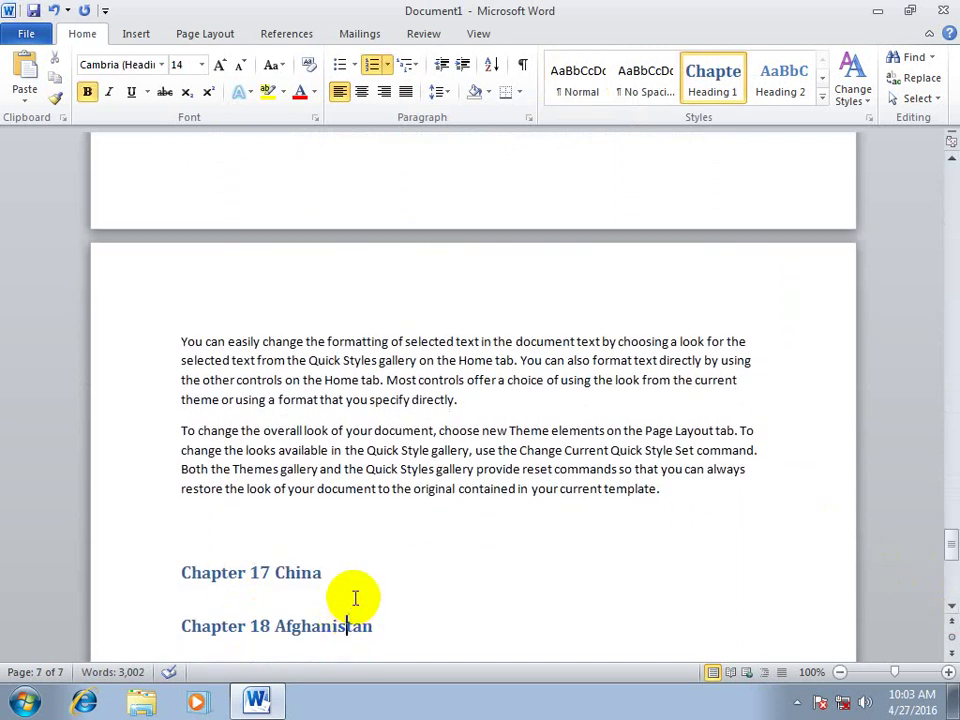
pyautogui.click(340, 580)
pyautogui.press('Return')
pyautogui.write('=')
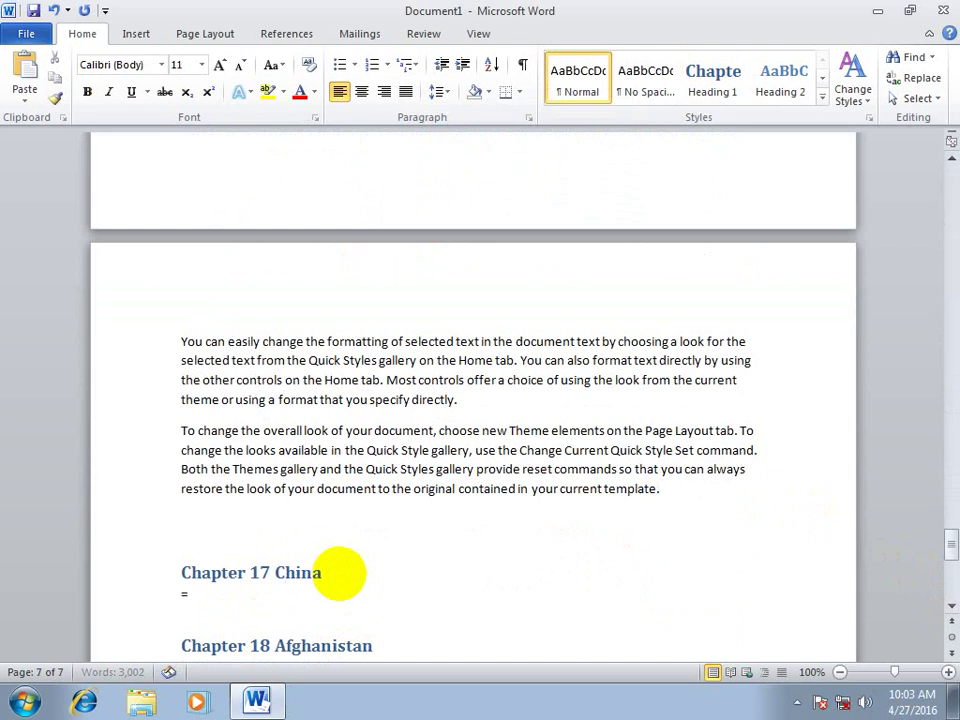
pyautogui.write('()')
pyautogui.press('Return')
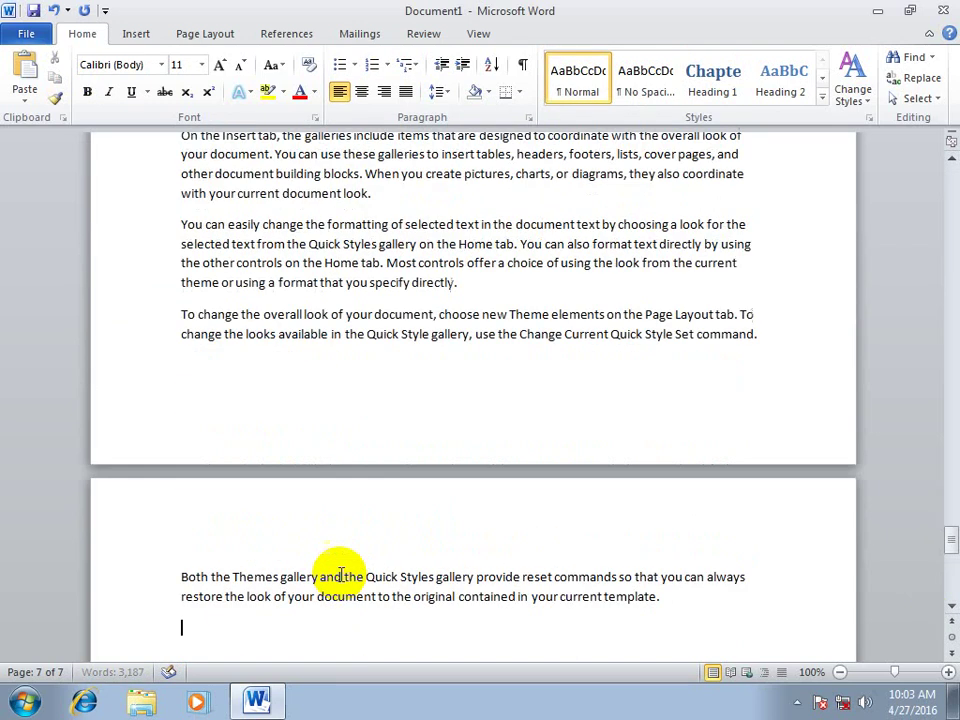
pyautogui.hotkey('ctrl', 'End')
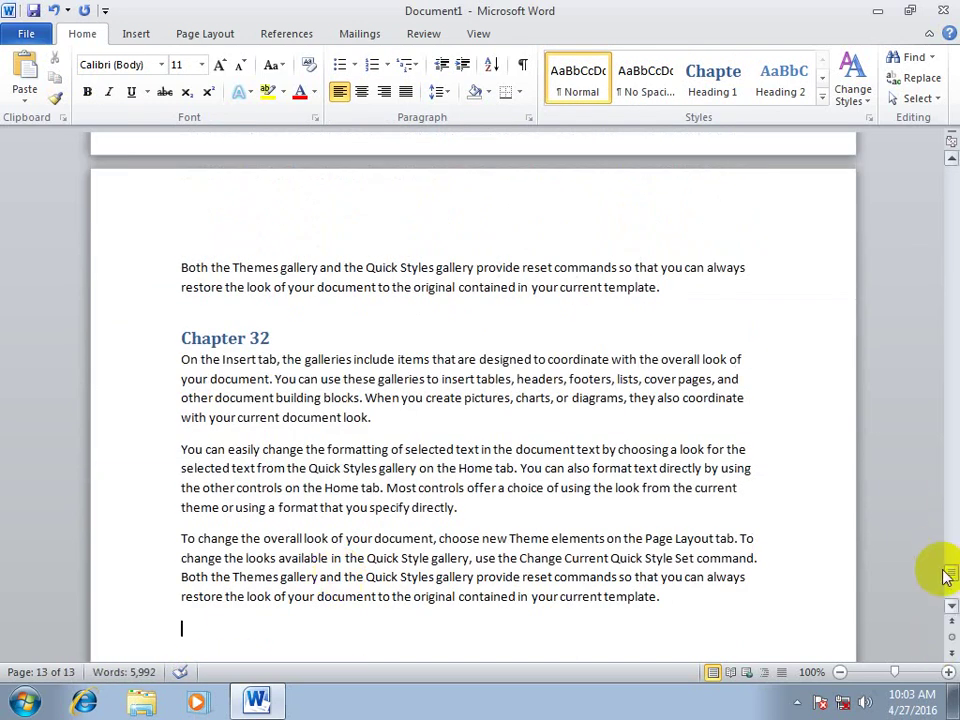
pyautogui.moveTo(938, 568); pyautogui.dragTo(920, 175)
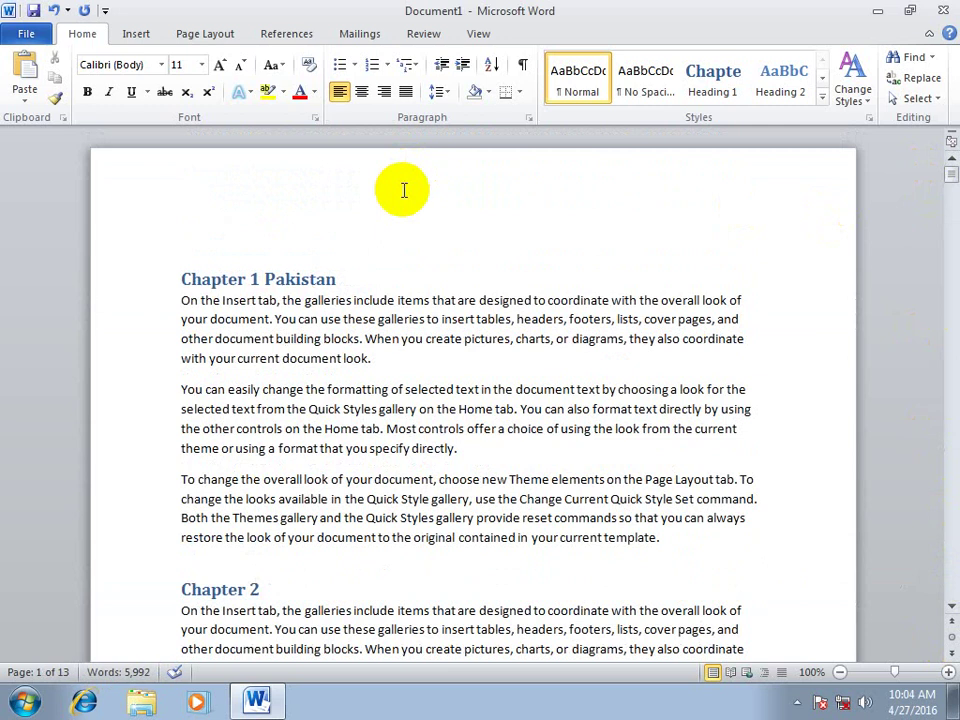
# Step: Insert a Plain Number 1 page number at the top of the page header
pyautogui.doubleClick(405, 192)
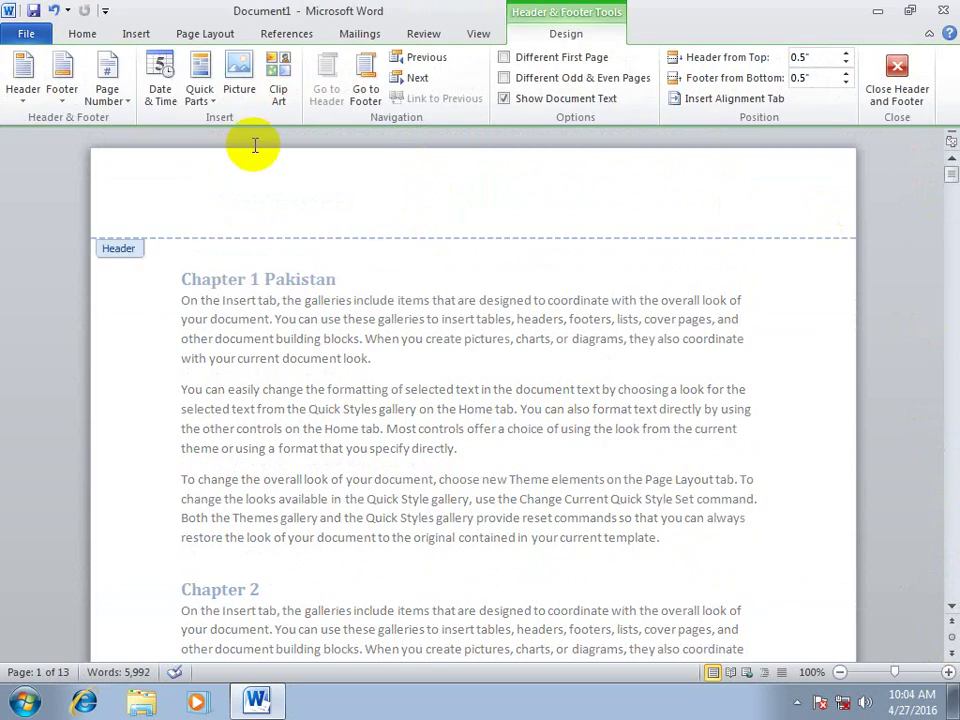
pyautogui.click(110, 84)
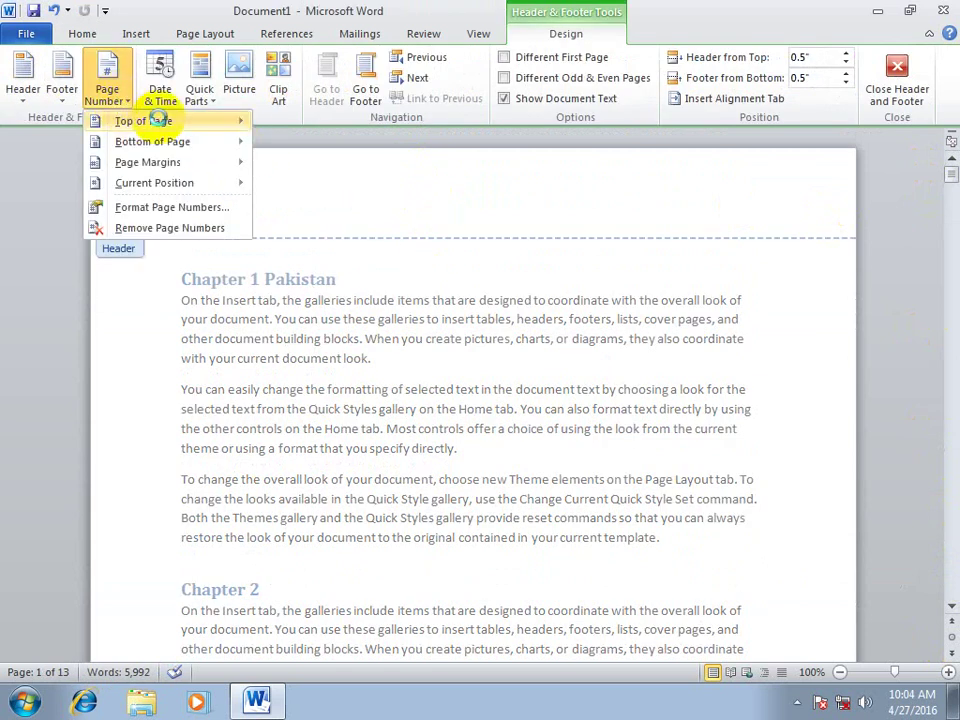
pyautogui.moveTo(158, 120)
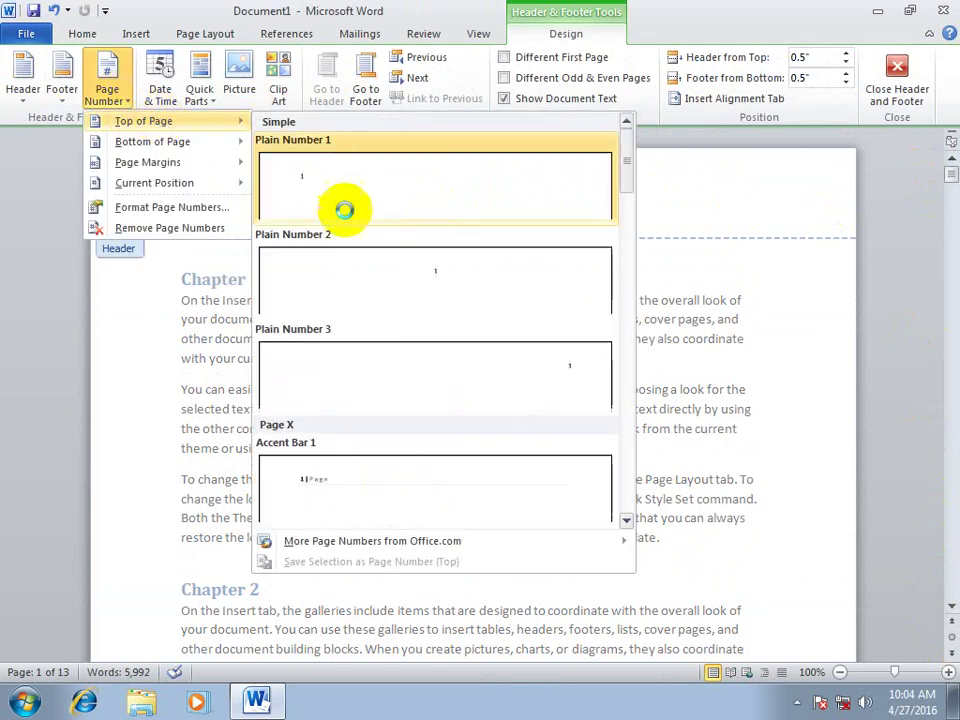
pyautogui.click(349, 208)
# Step: Enlarge the header page number twice, centre it, bold it, and close the header
pyautogui.click(132, 199)
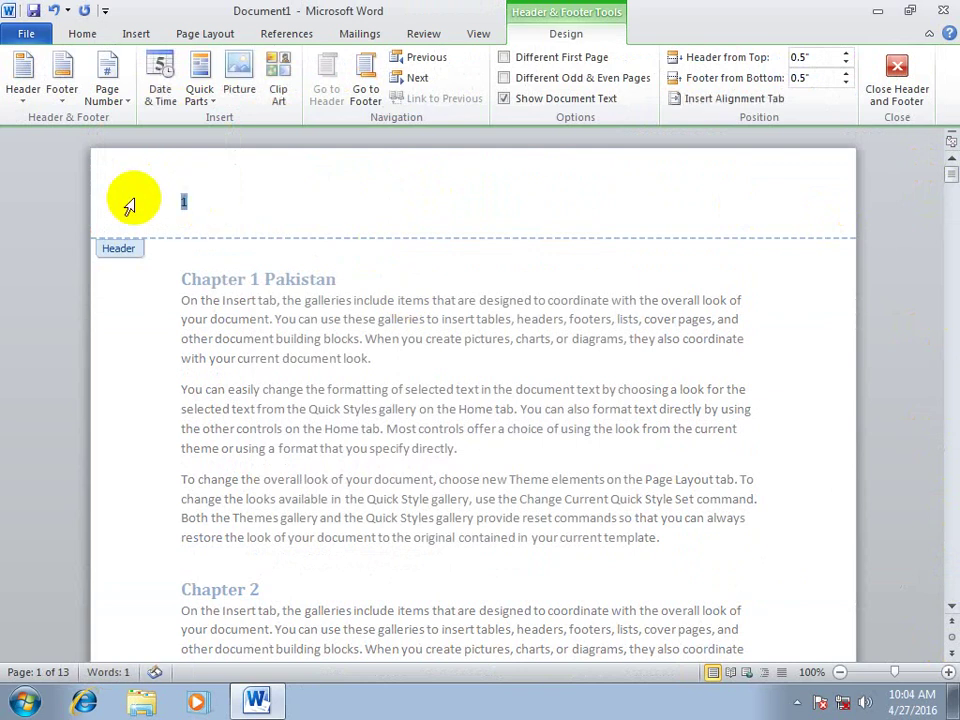
pyautogui.hotkey('ctrl', 'shift', '.')
pyautogui.hotkey('ctrl', 'shift', '.')
pyautogui.hotkey('ctrl', 'shift', '.')
pyautogui.hotkey('ctrl', 'shift', '.')
pyautogui.hotkey('ctrl', 'shift', '.')
pyautogui.hotkey('ctrl', 'shift', '.')
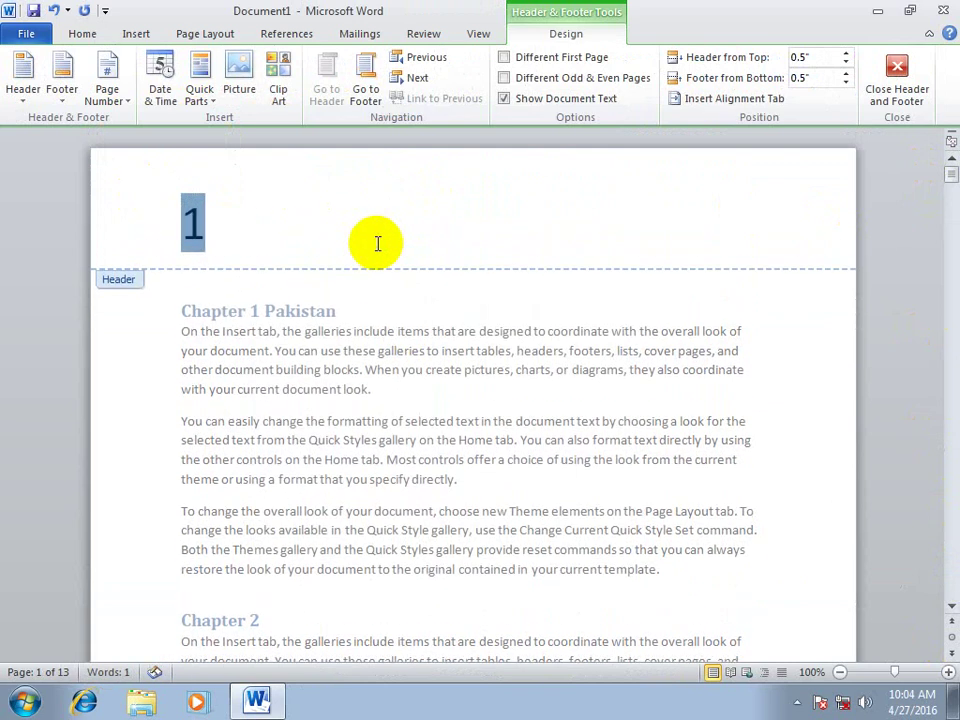
pyautogui.hotkey('ctrl', 'shift', '.')
pyautogui.hotkey('ctrl', 'shift', '.')
pyautogui.hotkey('ctrl', 'e')
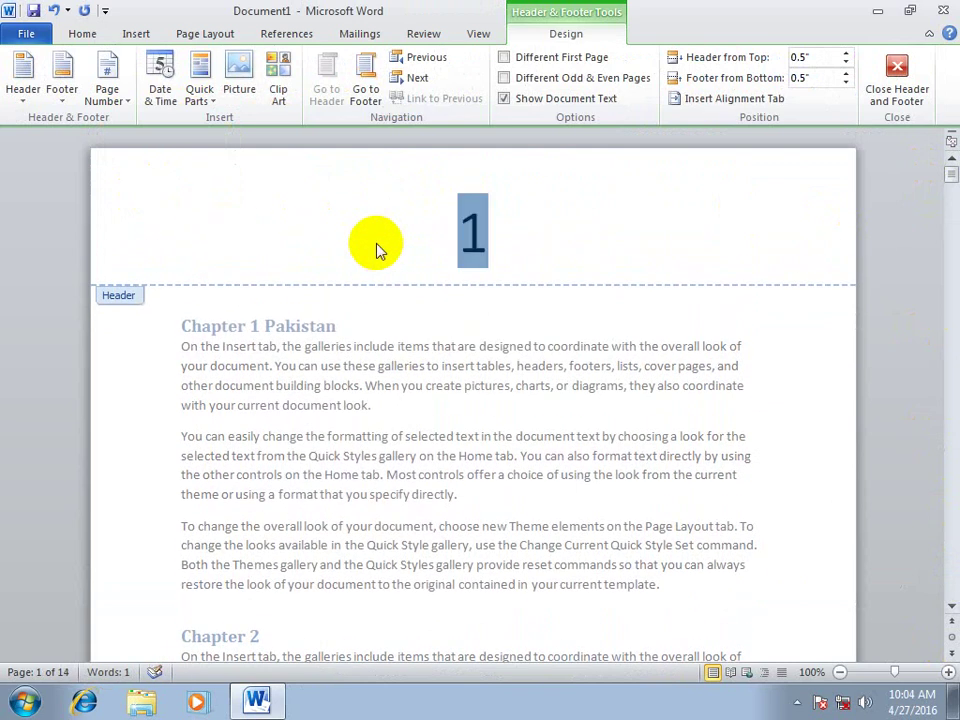
pyautogui.hotkey('ctrl', 'b')
pyautogui.click(895, 100)
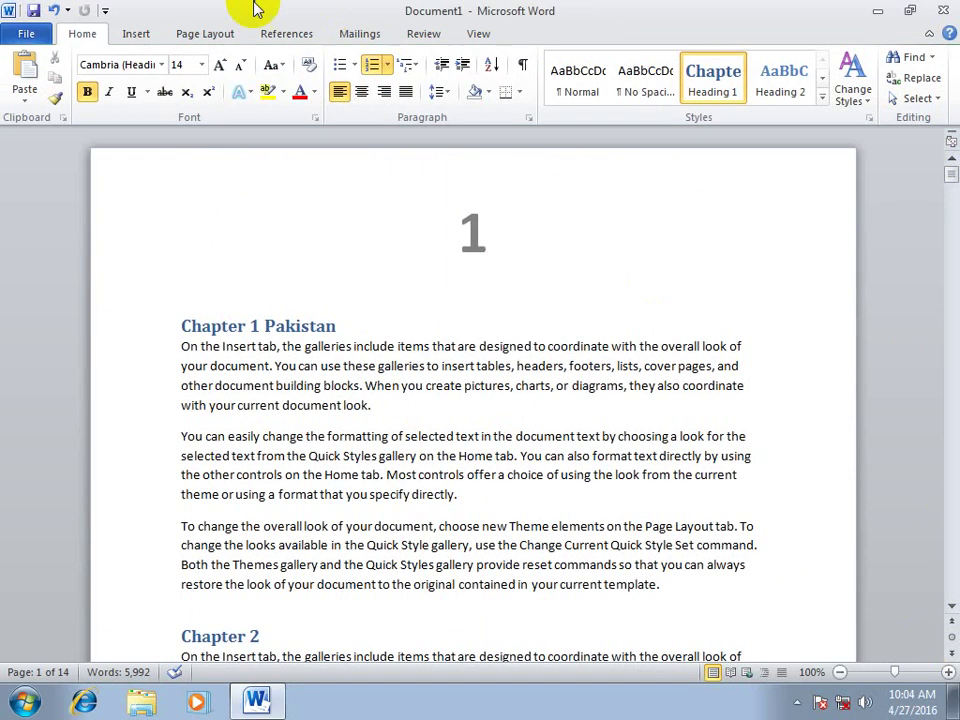
# Step: Enable Include chapter number in Page Number Format so page one reads 3-1
pyautogui.click(138, 36)
pyautogui.click(580, 98)
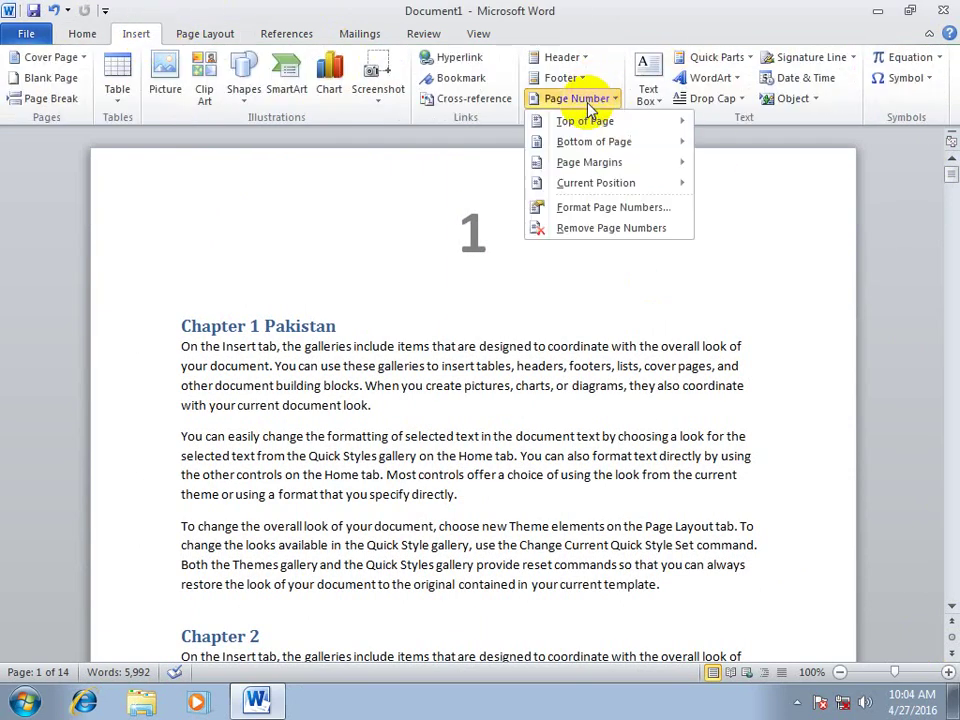
pyautogui.click(615, 207)
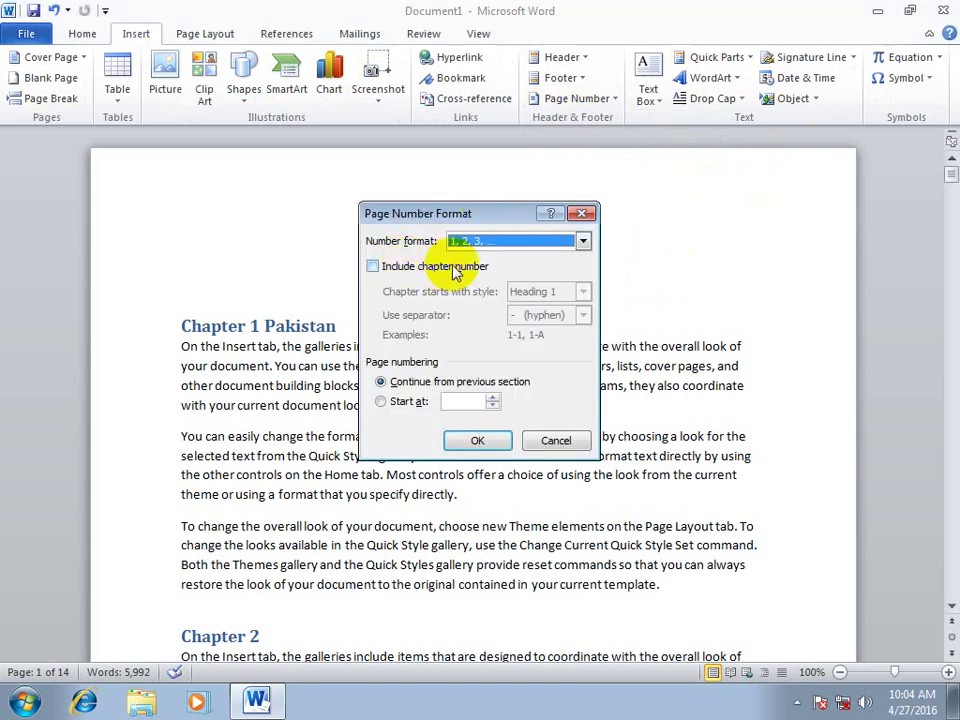
pyautogui.click(400, 266)
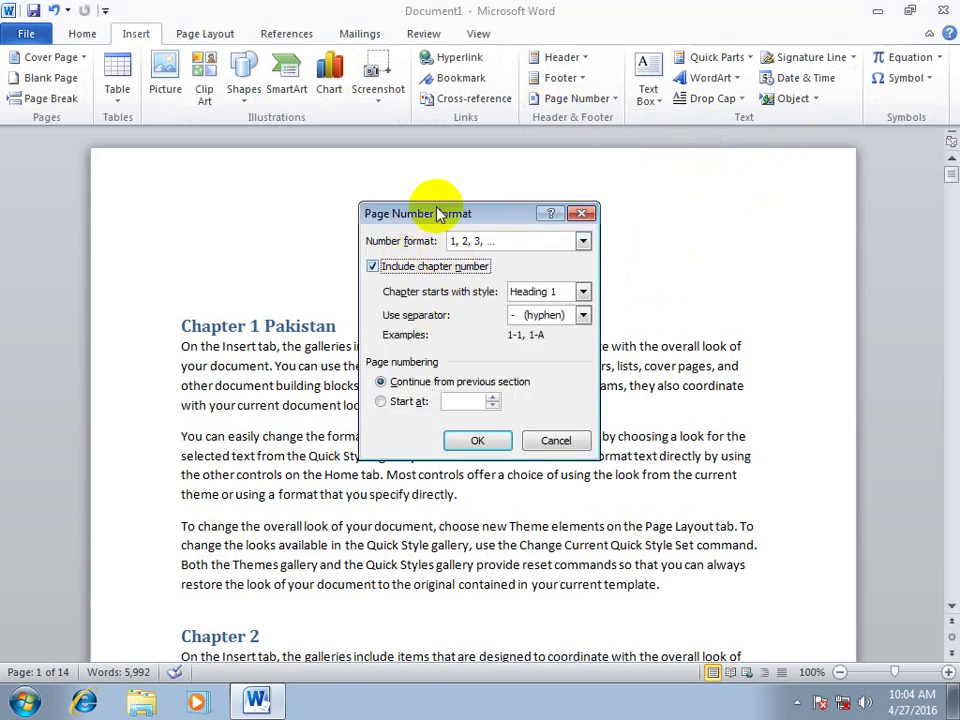
pyautogui.moveTo(437, 210); pyautogui.dragTo(548, 152)
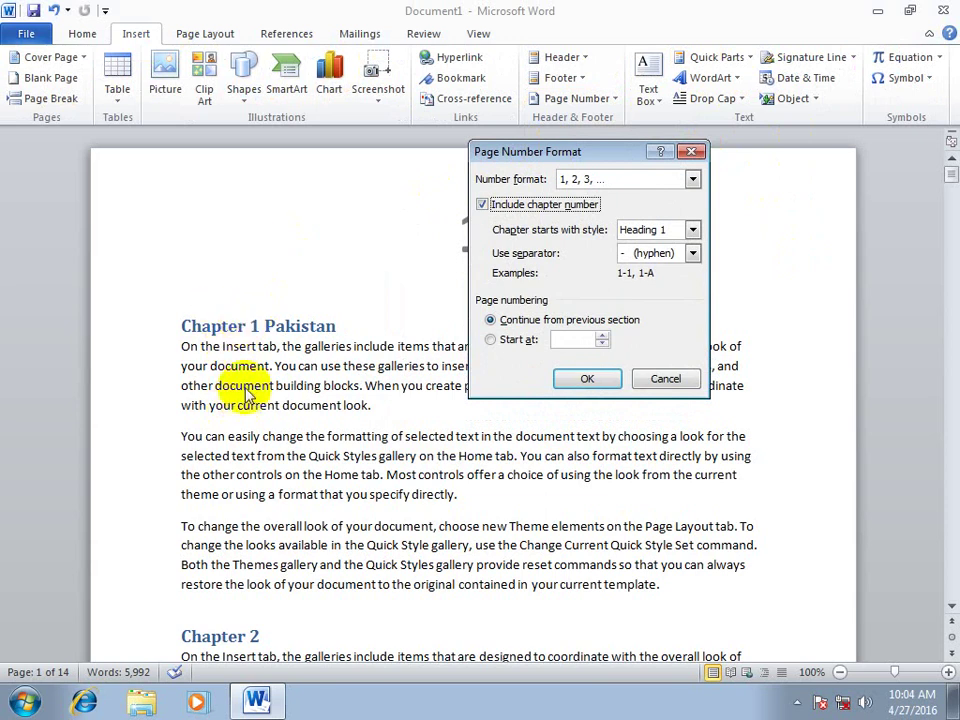
pyautogui.click(572, 385)
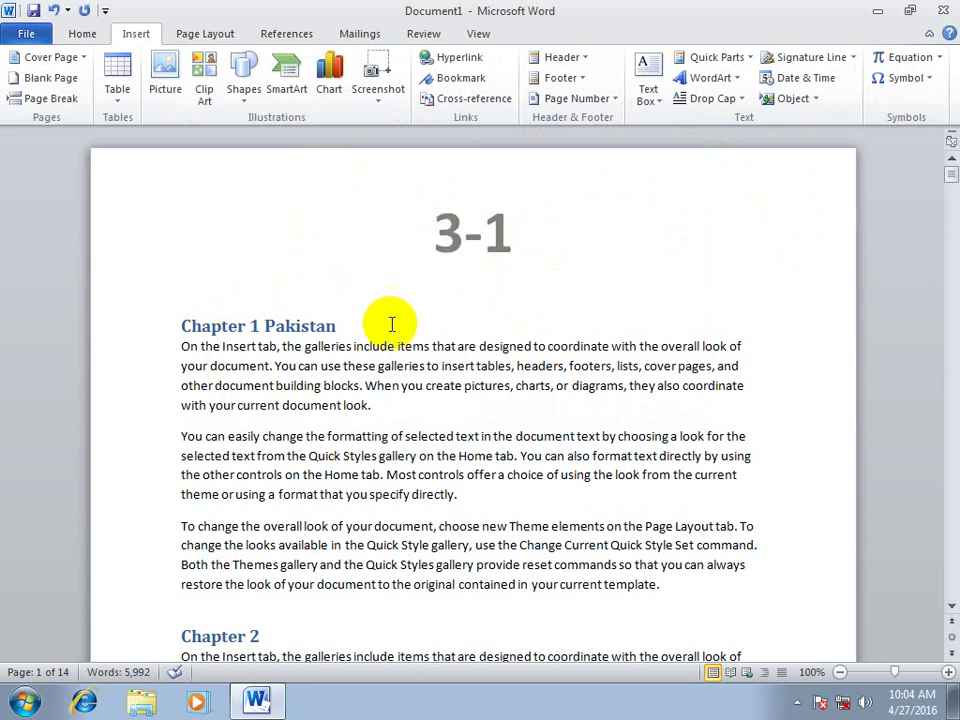
# Step: Scroll through the pages to review the chapter-numbered headers
pyautogui.scroll(-5, 369, 345)
pyautogui.scroll(-2, 365, 395)
pyautogui.scroll(-2, 367, 397)
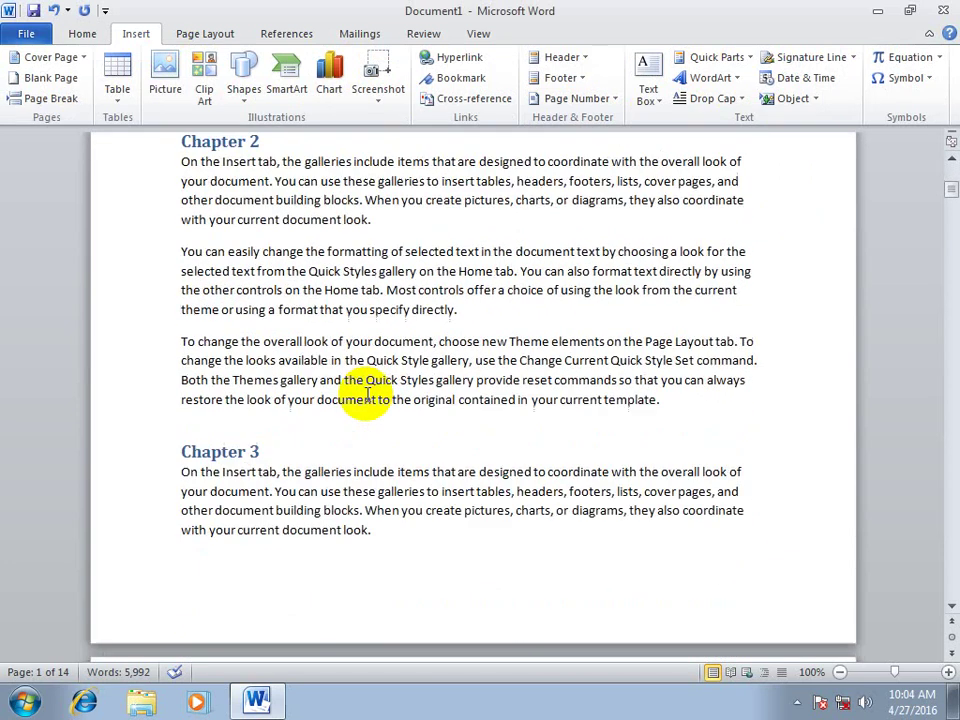
pyautogui.scroll(-2, 426, 392)
pyautogui.scroll(-2, 422, 394)
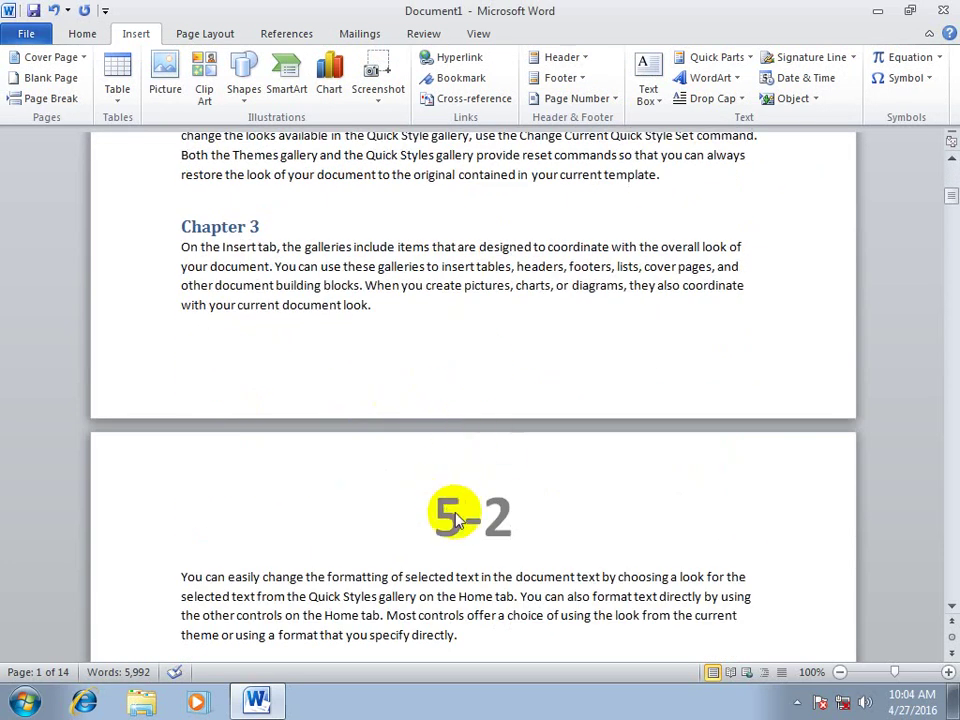
pyautogui.scroll(-3, 450, 450)
pyautogui.scroll(-2, 450, 520)
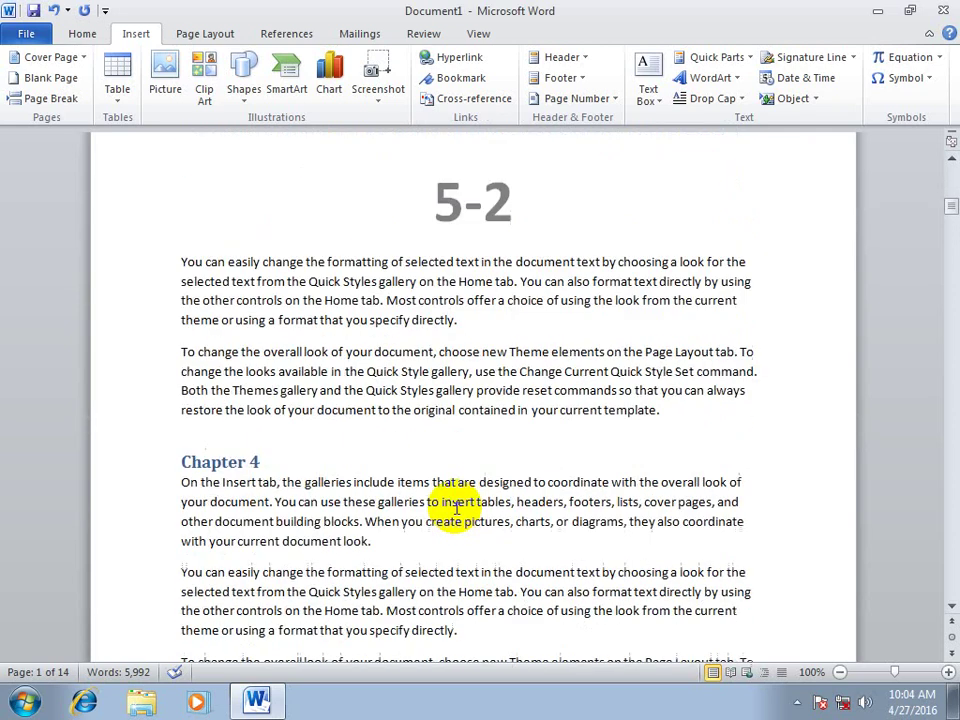
pyautogui.scroll(-2, 450, 503)
pyautogui.scroll(-5, 456, 505)
pyautogui.scroll(-5, 456, 505)
pyautogui.scroll(-3, 456, 505)
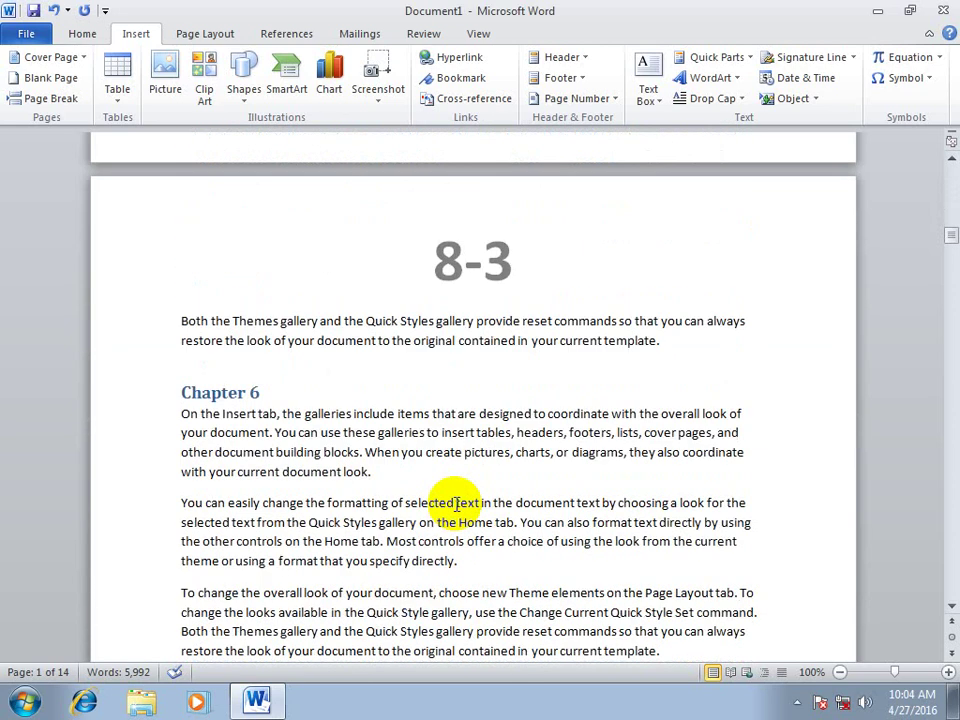
pyautogui.scroll(-1, 456, 505)
pyautogui.scroll(4, 456, 505)
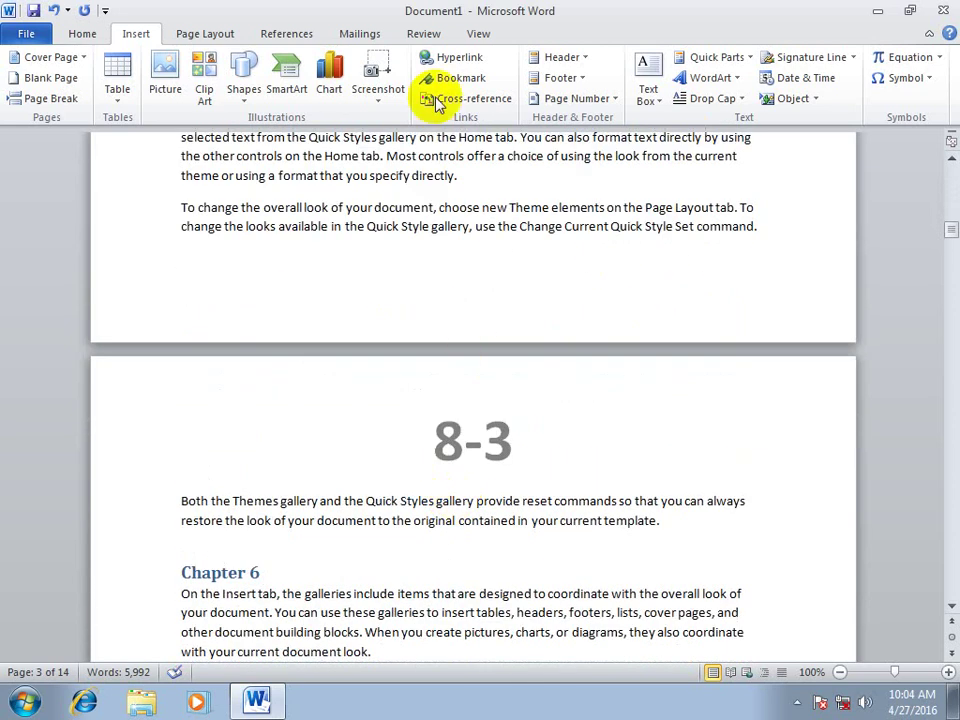
# Step: Uncheck Include chapter number in Page Number Format, then start a new blank document
pyautogui.click(604, 99)
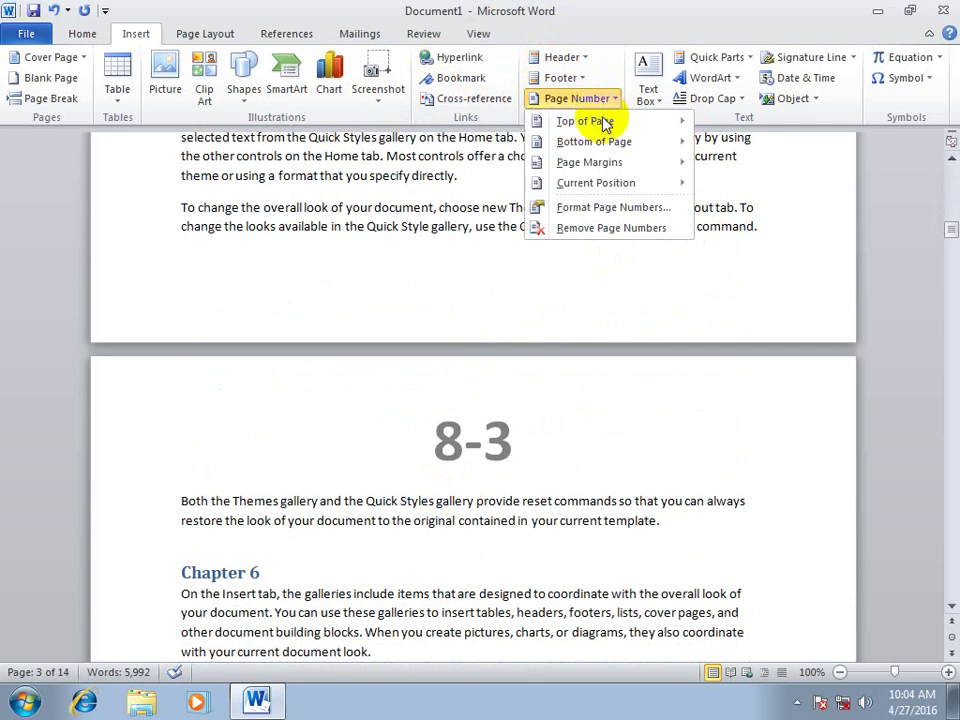
pyautogui.click(596, 206)
pyautogui.click(488, 204)
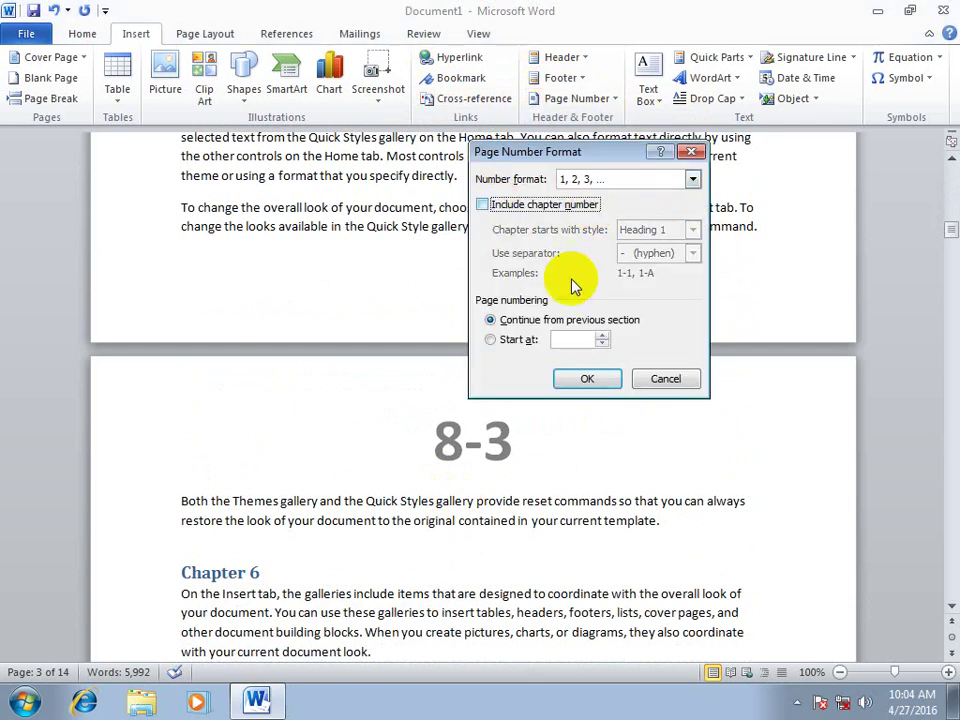
pyautogui.click(585, 379)
pyautogui.scroll(3, 552, 348)
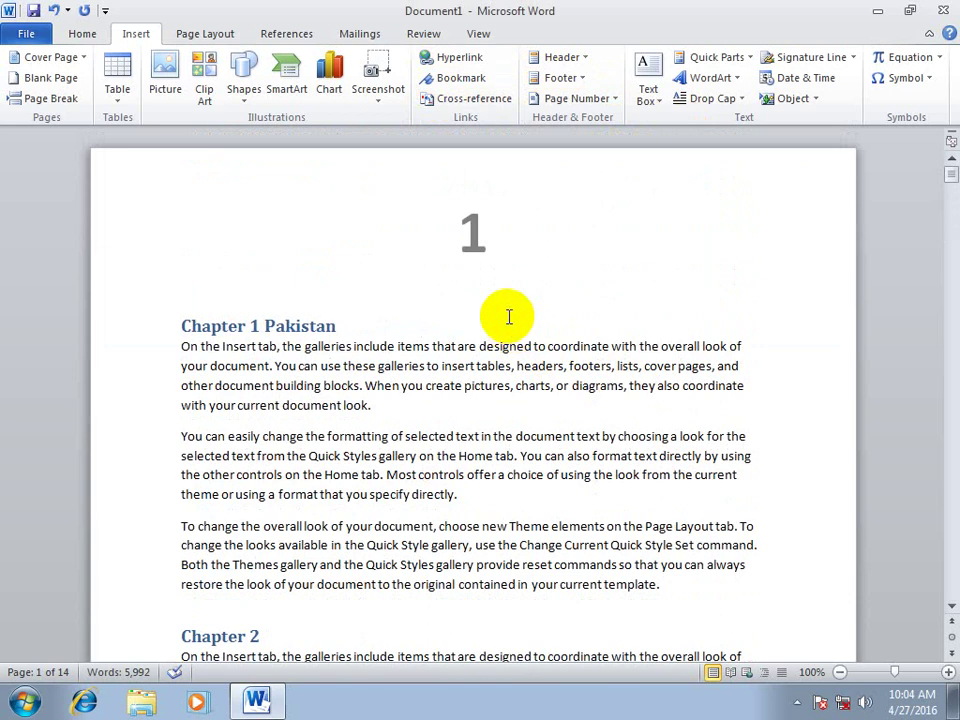
pyautogui.hotkey('ctrl', 'n')
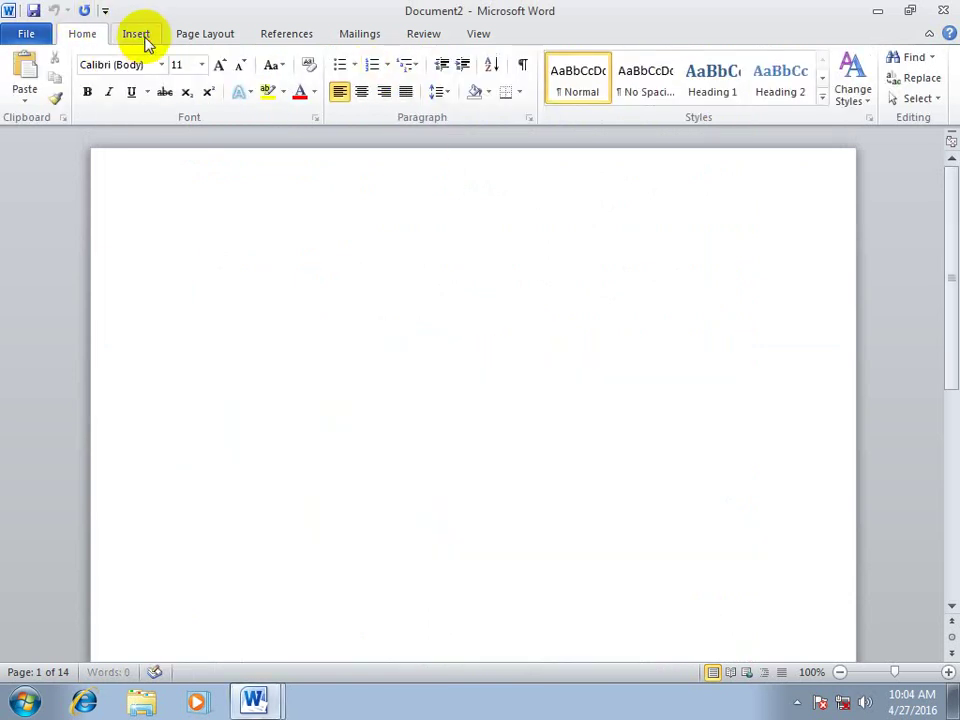
# Step: Generate three =rand() sample paragraphs, leaving the page number format unchanged
pyautogui.click(140, 36)
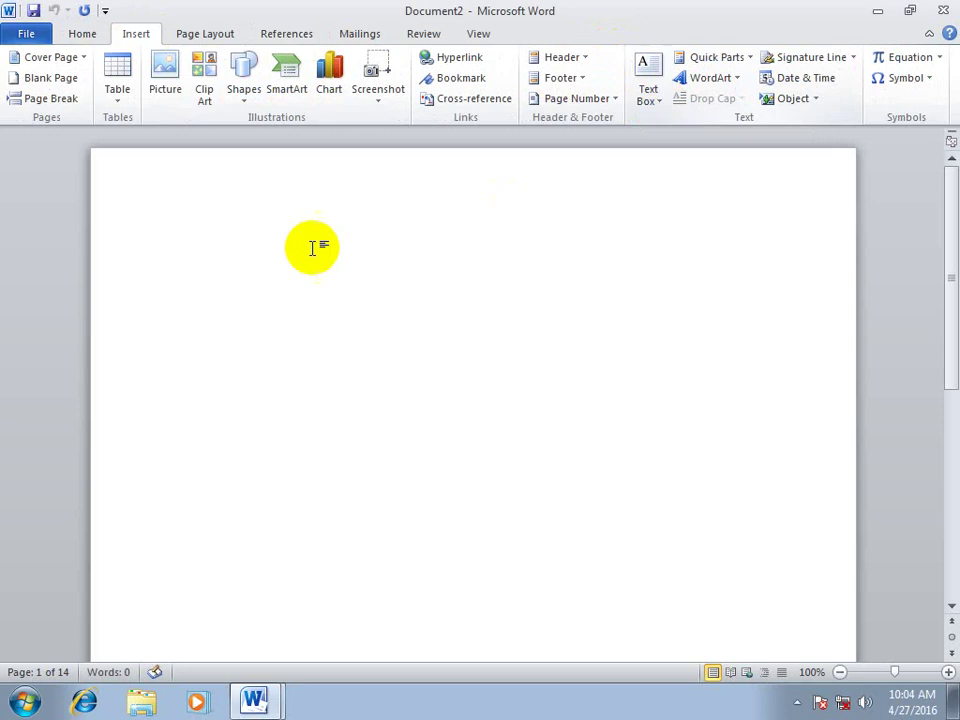
pyautogui.write('=')
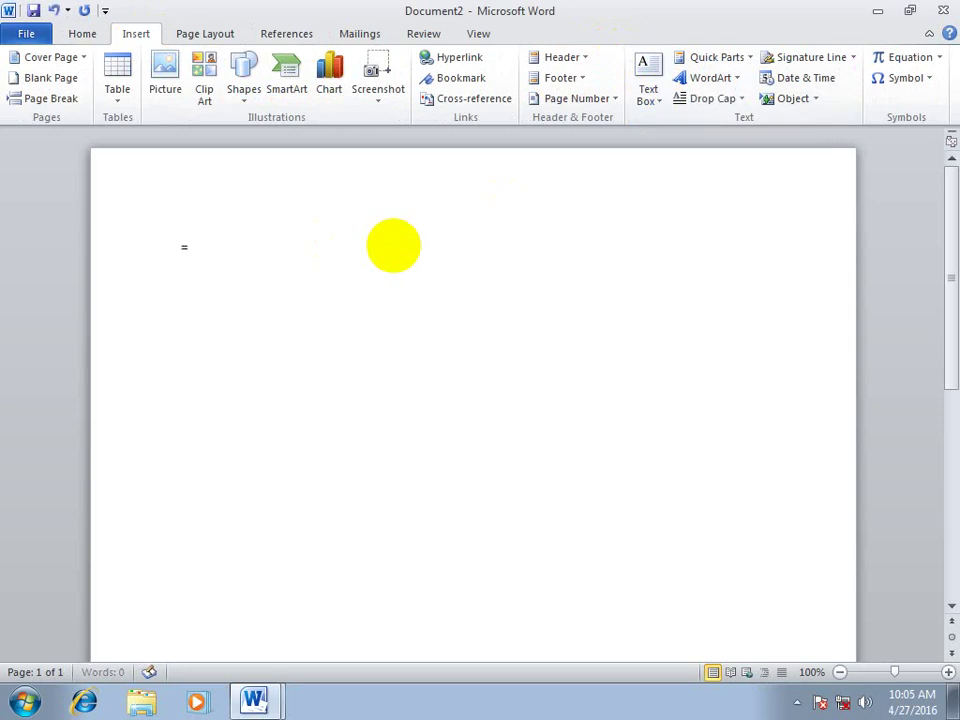
pyautogui.write('()')
pyautogui.press('Return')
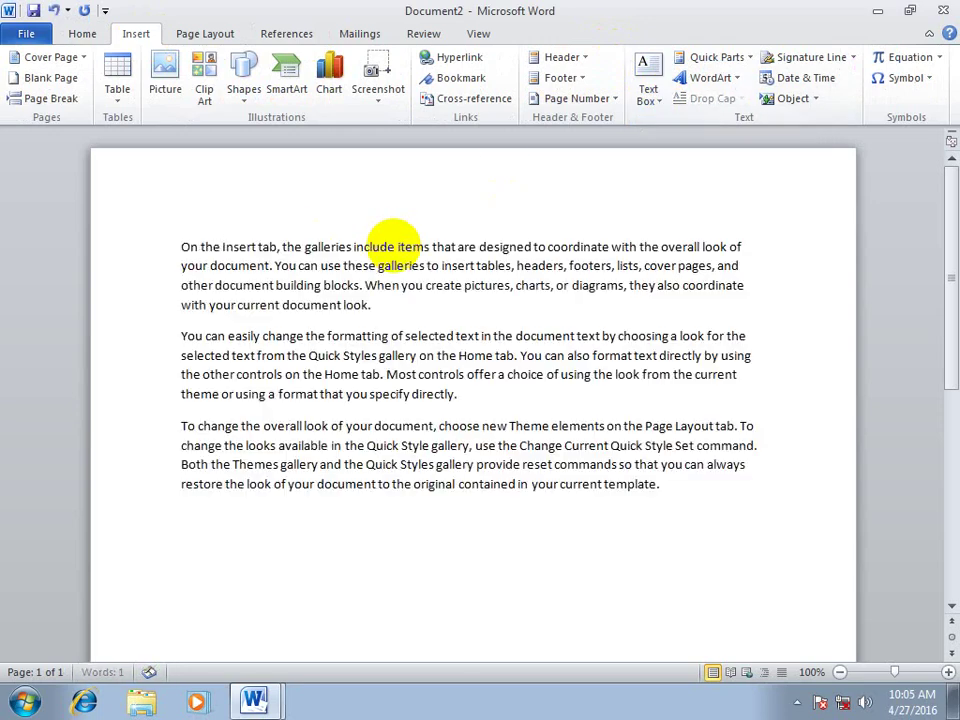
pyautogui.click(560, 98)
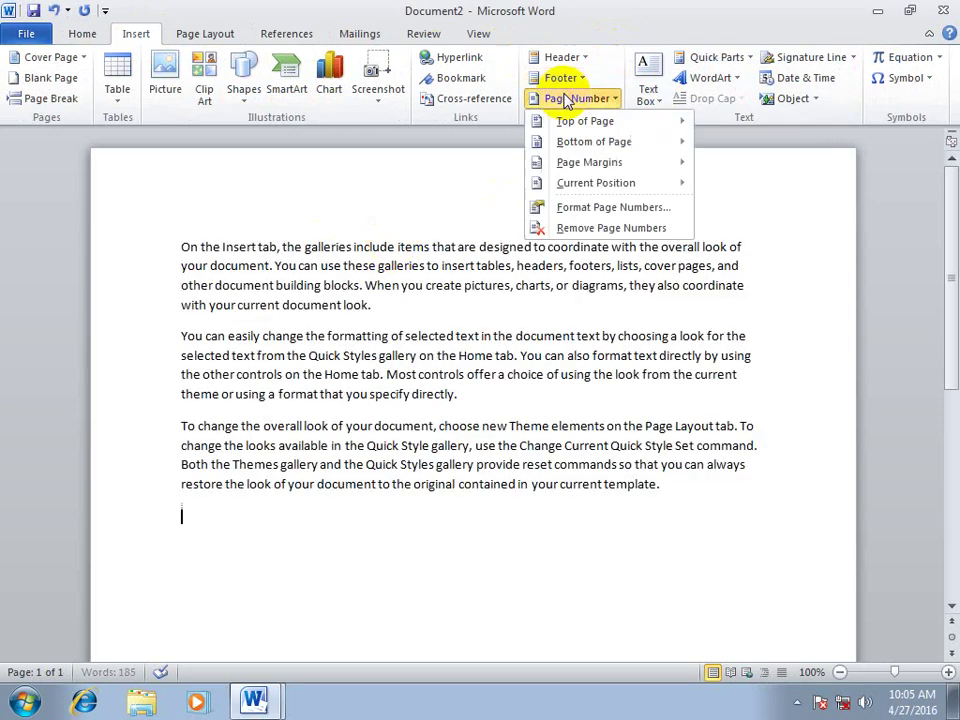
pyautogui.click(566, 208)
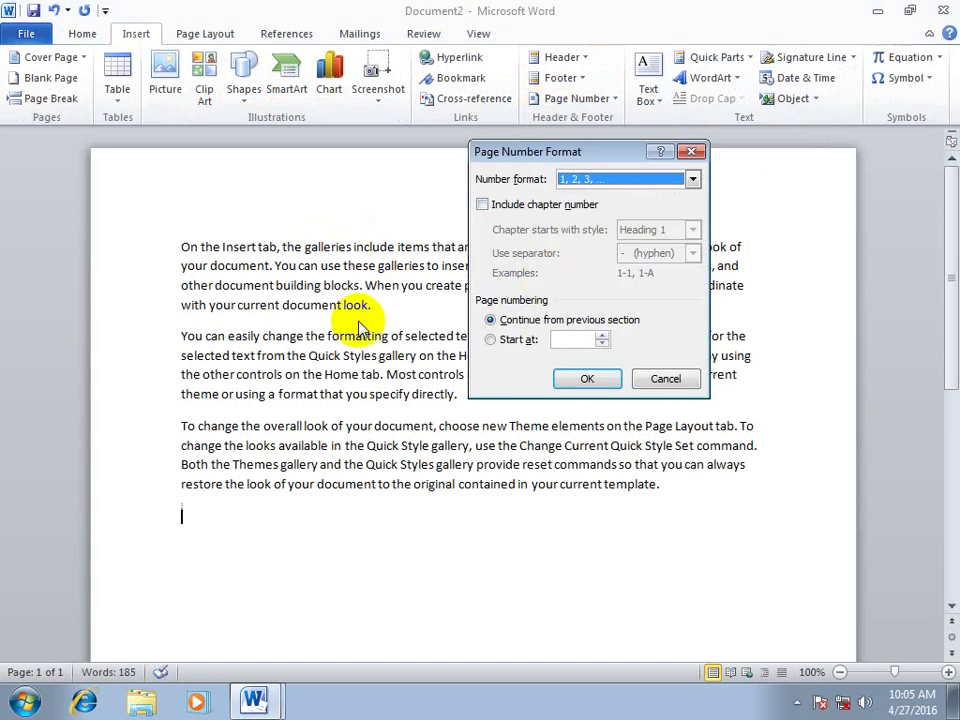
pyautogui.click(657, 381)
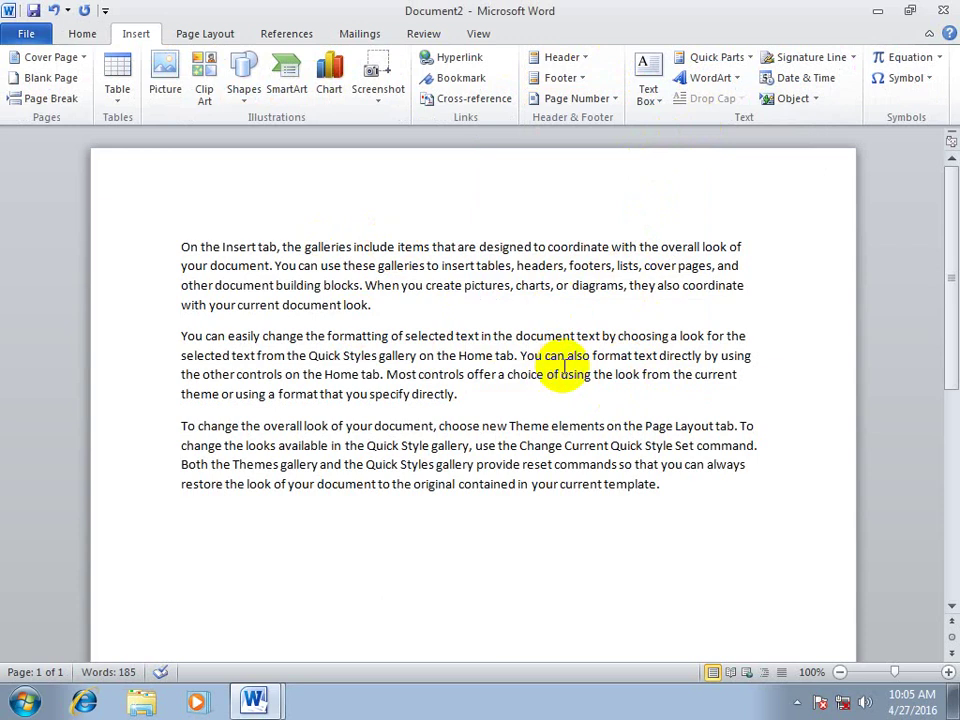
# Step: Insert a Simple Text Box from the Text Box gallery below the paragraphs
pyautogui.click(652, 100)
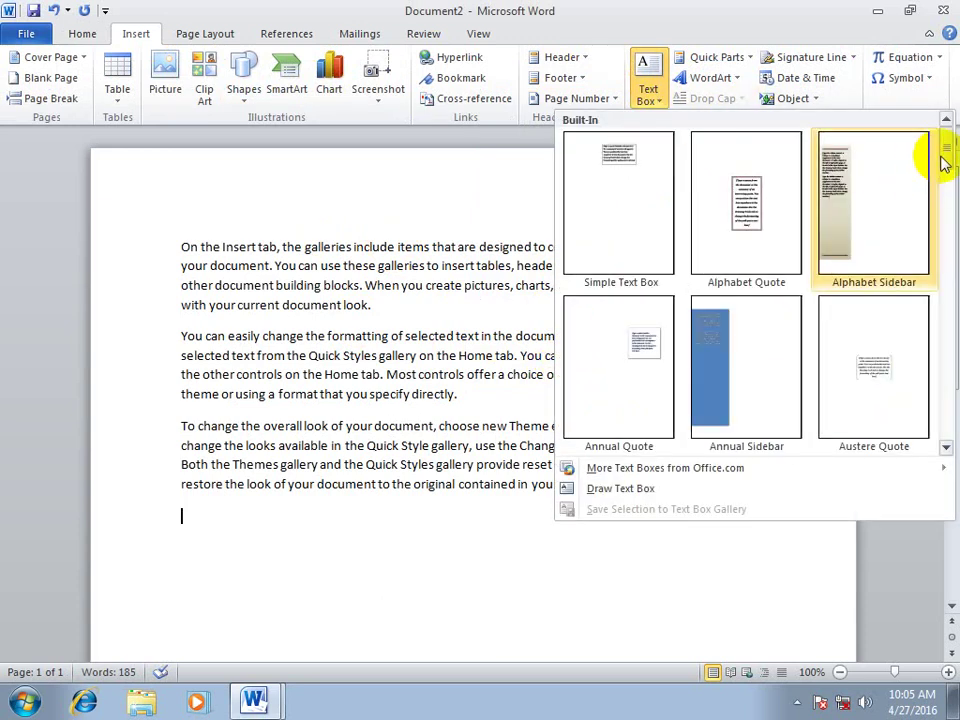
pyautogui.moveTo(945, 155)
pyautogui.mouseDown()
pyautogui.moveTo(945, 283)
pyautogui.moveTo(945, 144)
pyautogui.mouseUp()
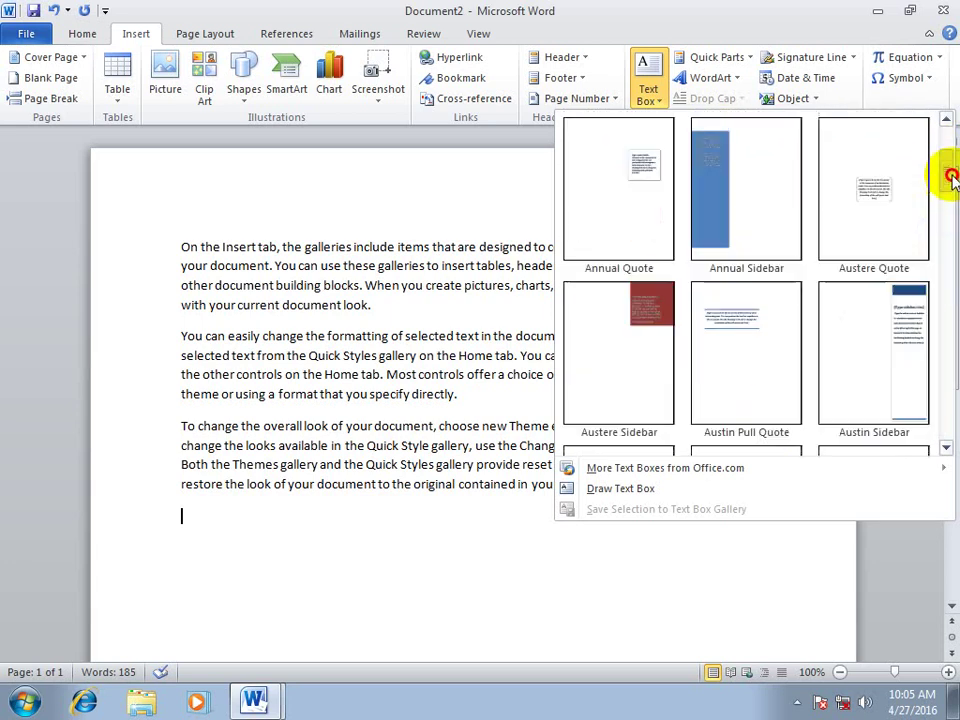
pyautogui.click(613, 205)
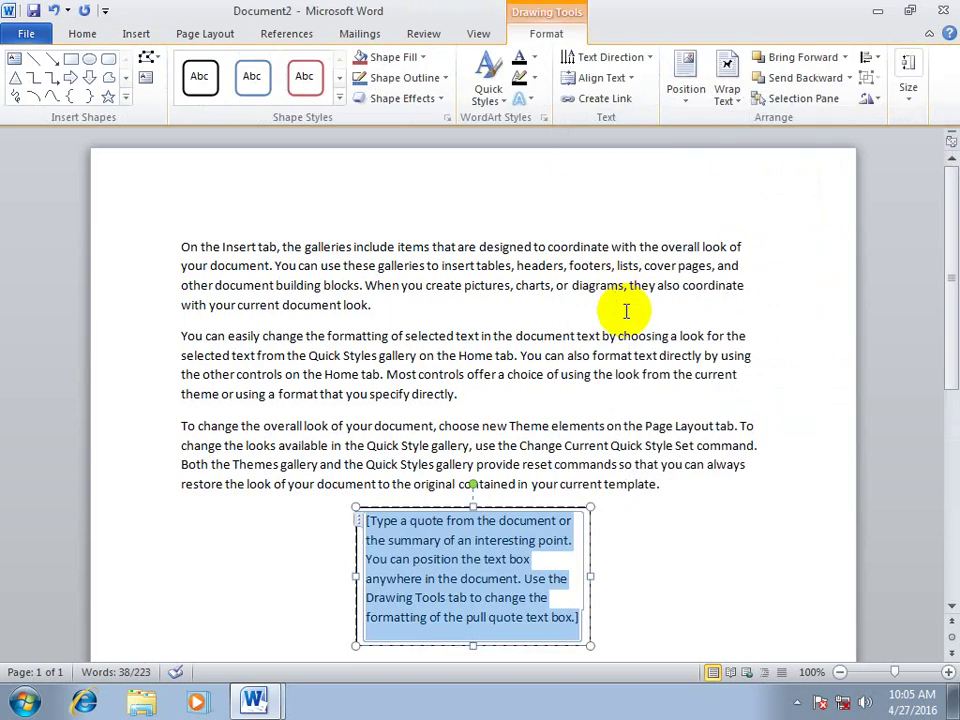
# Step: Type 'Well come' in the text box and move it above the first paragraph
pyautogui.write('W')
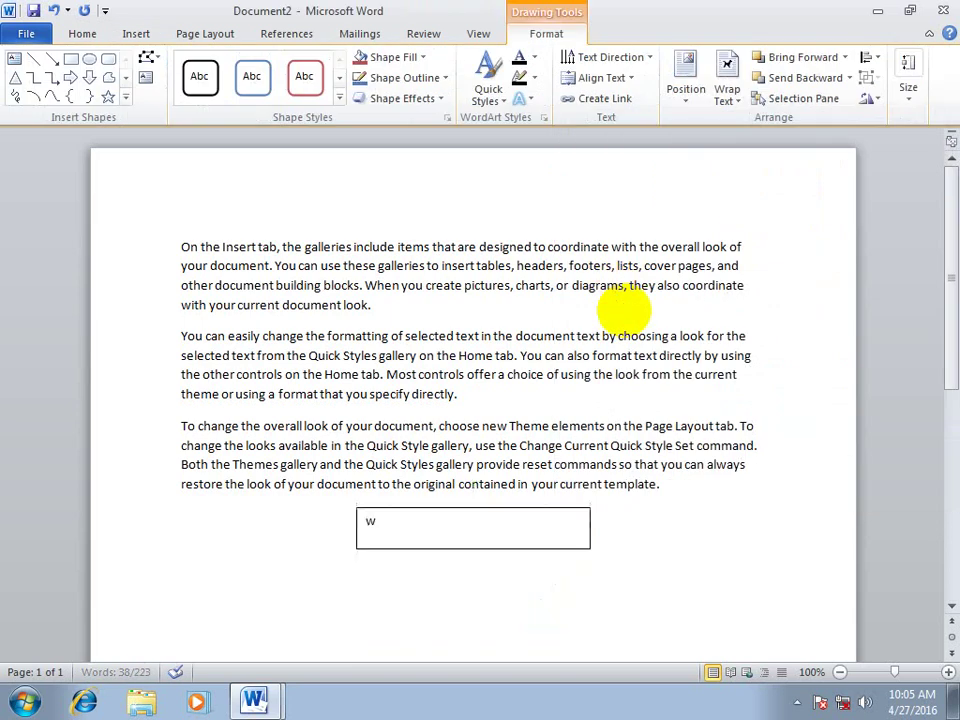
pyautogui.write('ell come')
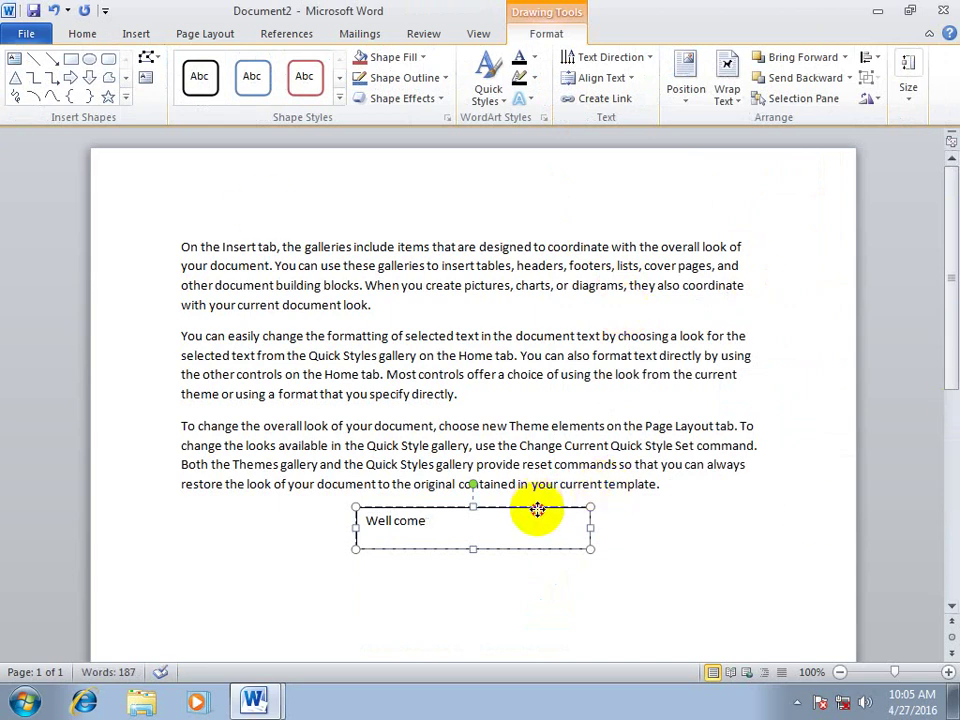
pyautogui.moveTo(537, 510); pyautogui.dragTo(490, 183)
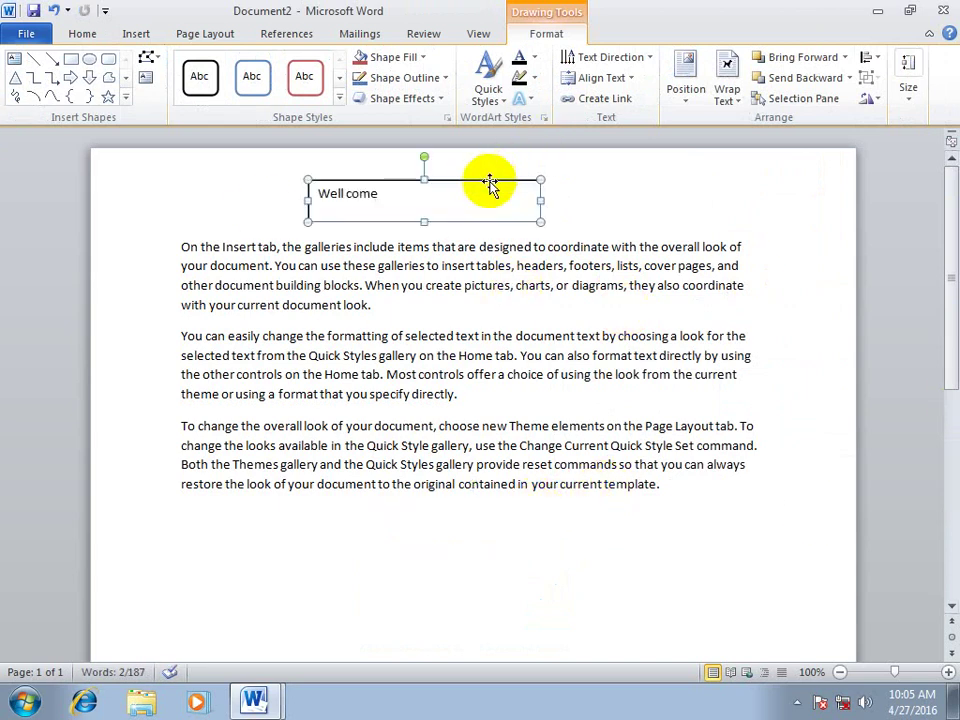
pyautogui.moveTo(490, 183)
pyautogui.mouseDown()
pyautogui.moveTo(681, 551)
pyautogui.moveTo(553, 523)
pyautogui.mouseUp()
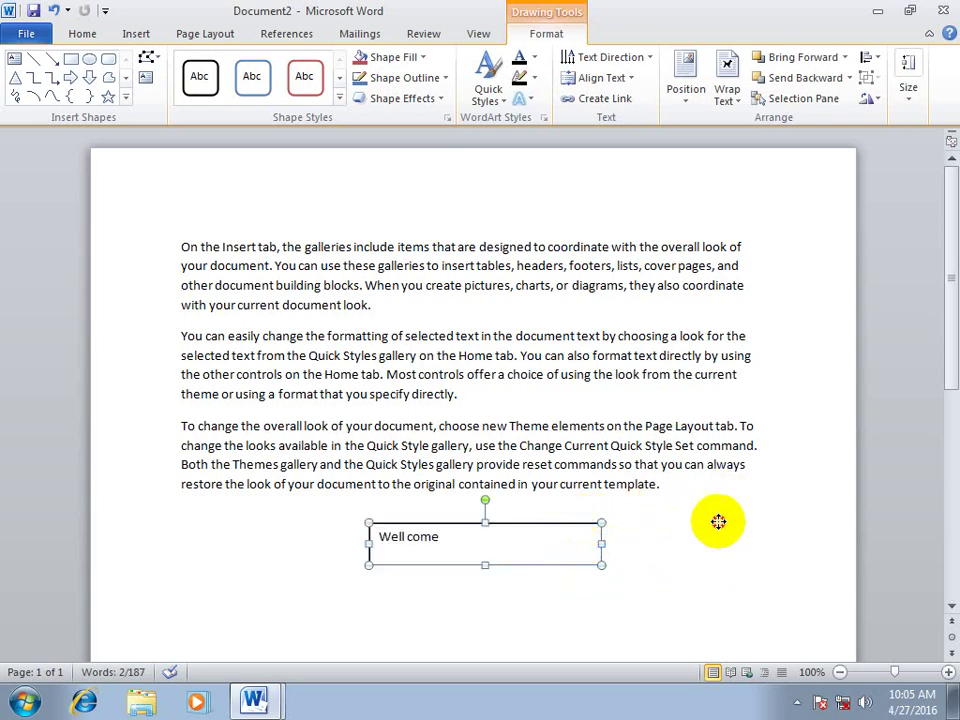
pyautogui.moveTo(570, 540); pyautogui.dragTo(722, 538)
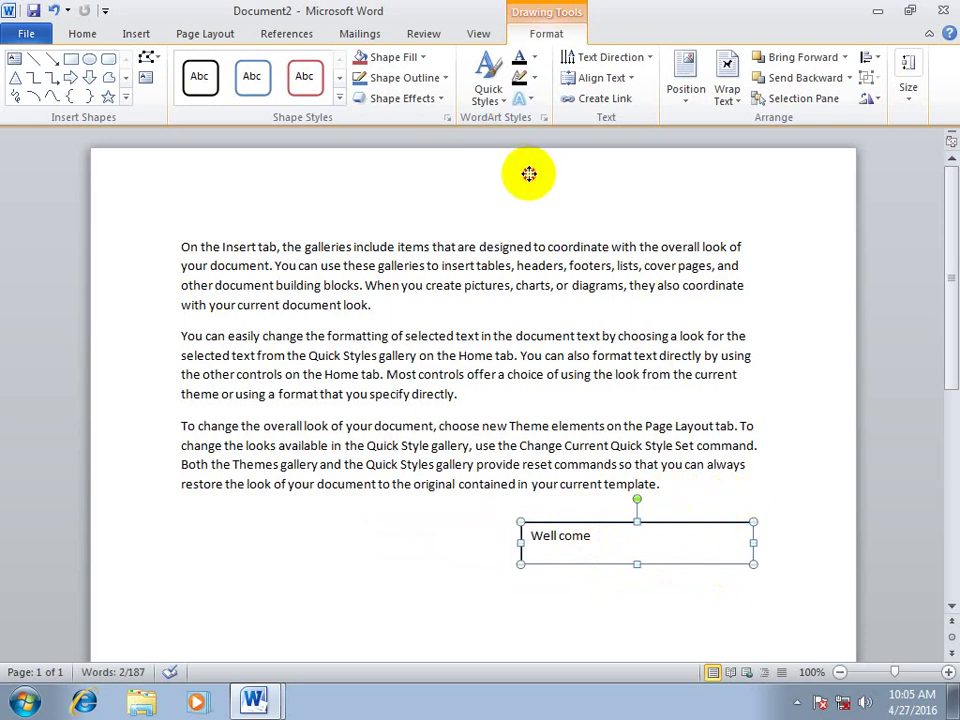
pyautogui.moveTo(475, 125); pyautogui.dragTo(529, 173)
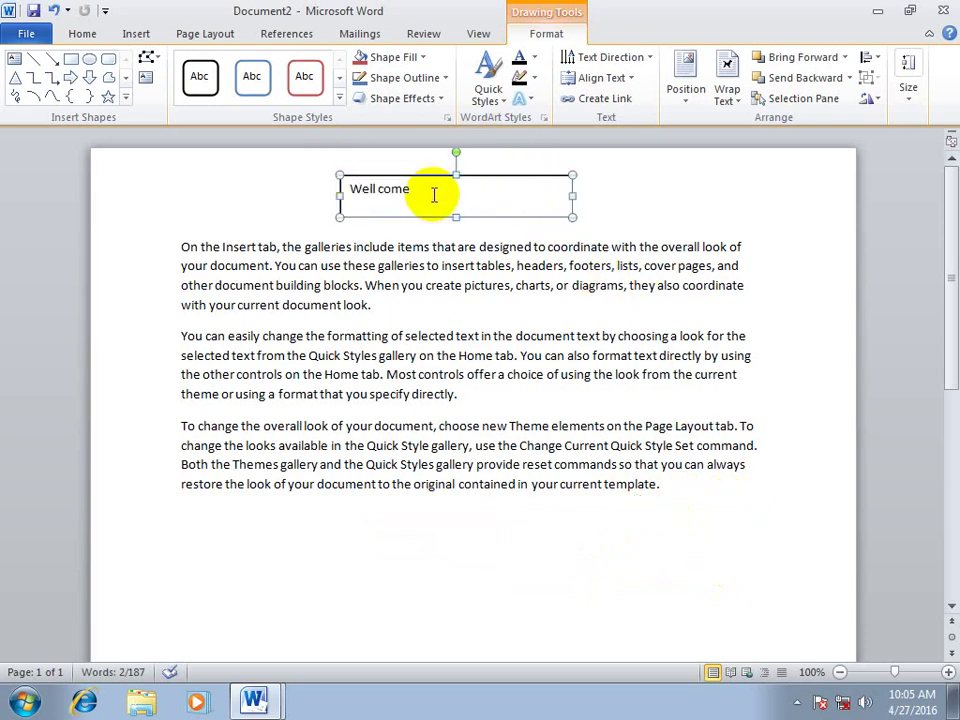
# Step: Retitle the box 'Epistemcis college of IT & Management Sciences', widen it to one line, and centre it
pyautogui.moveTo(433, 195); pyautogui.dragTo(244, 194)
pyautogui.write('Epistemcis')
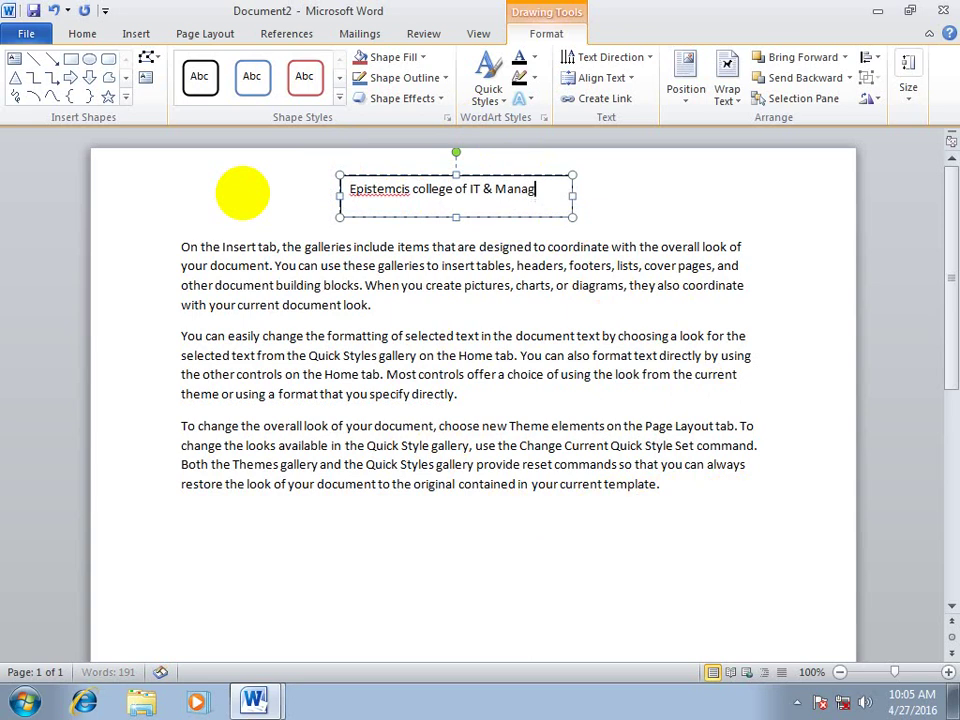
pyautogui.write('ement Sciences')
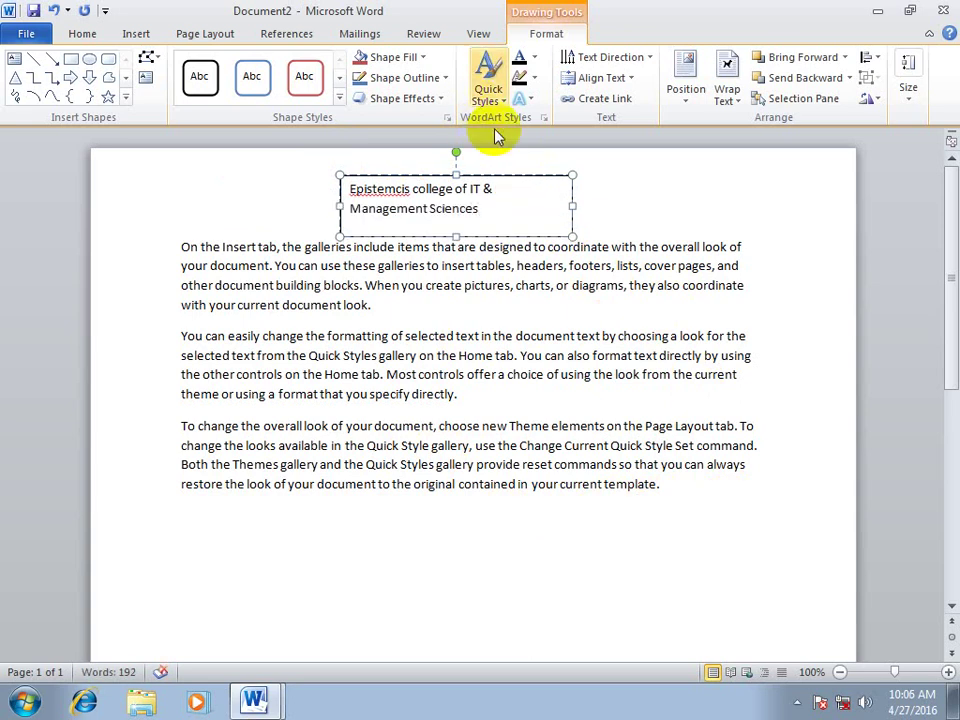
pyautogui.moveTo(572, 206); pyautogui.dragTo(670, 205)
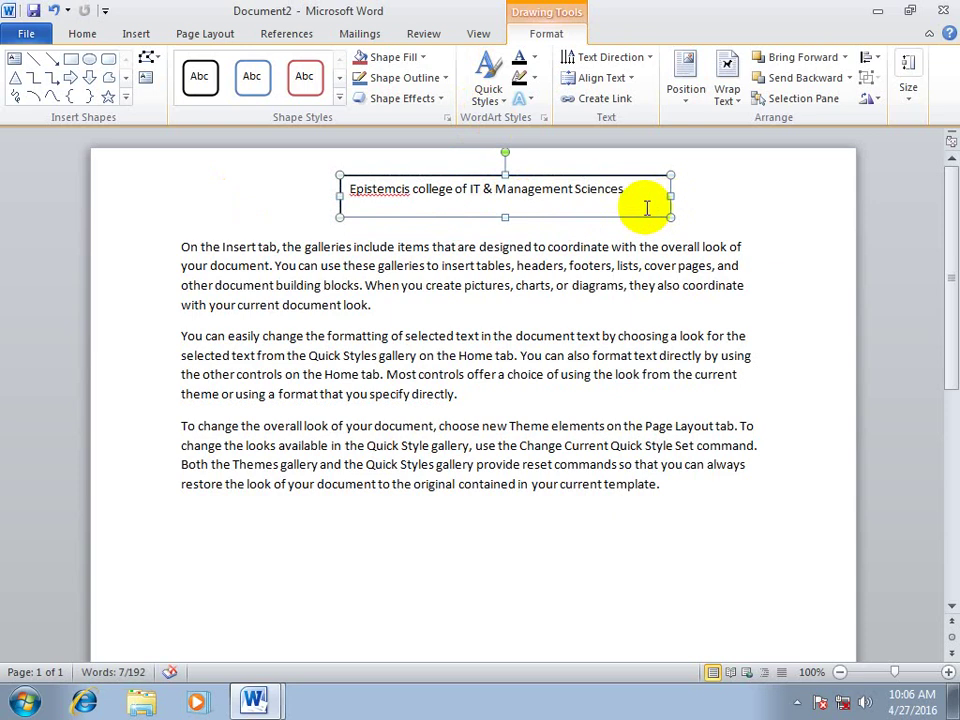
pyautogui.moveTo(516, 166); pyautogui.dragTo(481, 157)
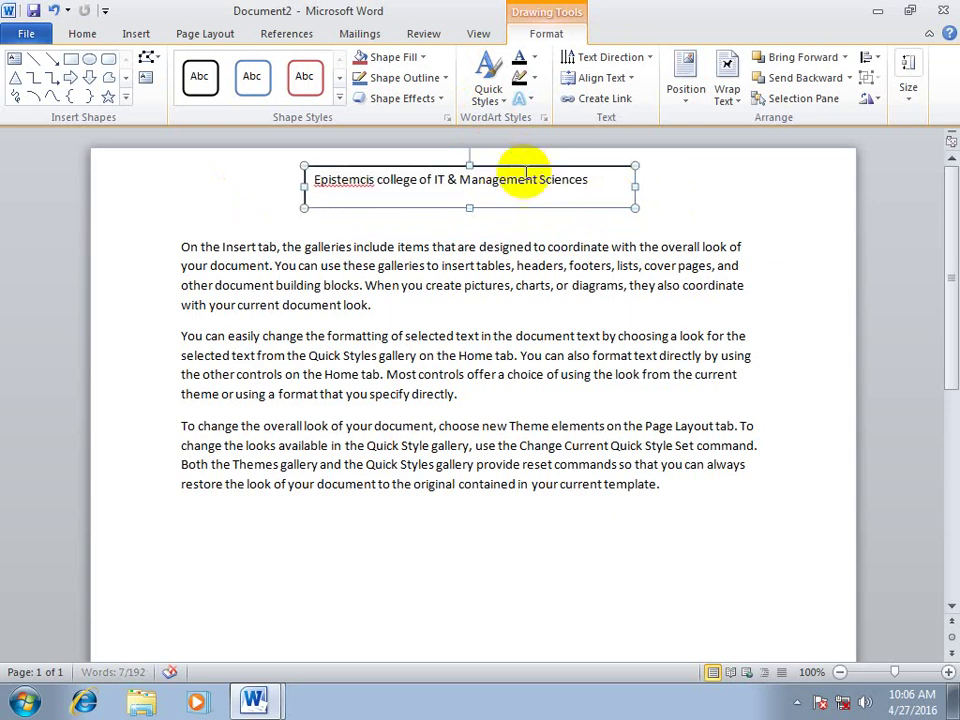
pyautogui.click(692, 199)
# Step: Set the college title box's Shape Outline to No Outline
pyautogui.click(610, 182)
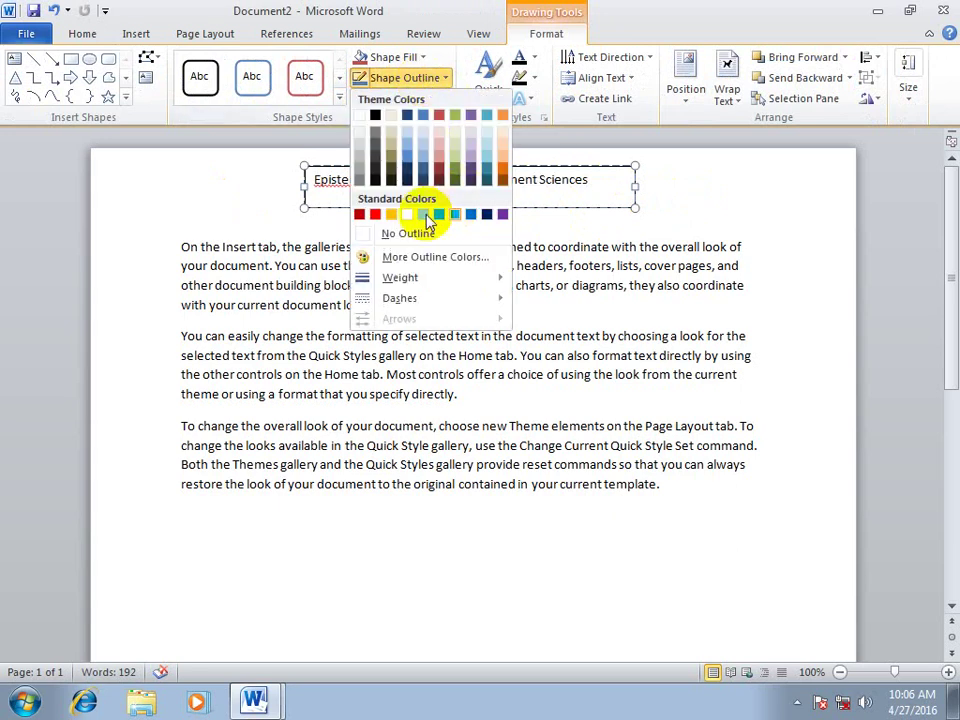
pyautogui.click(397, 233)
pyautogui.click(659, 214)
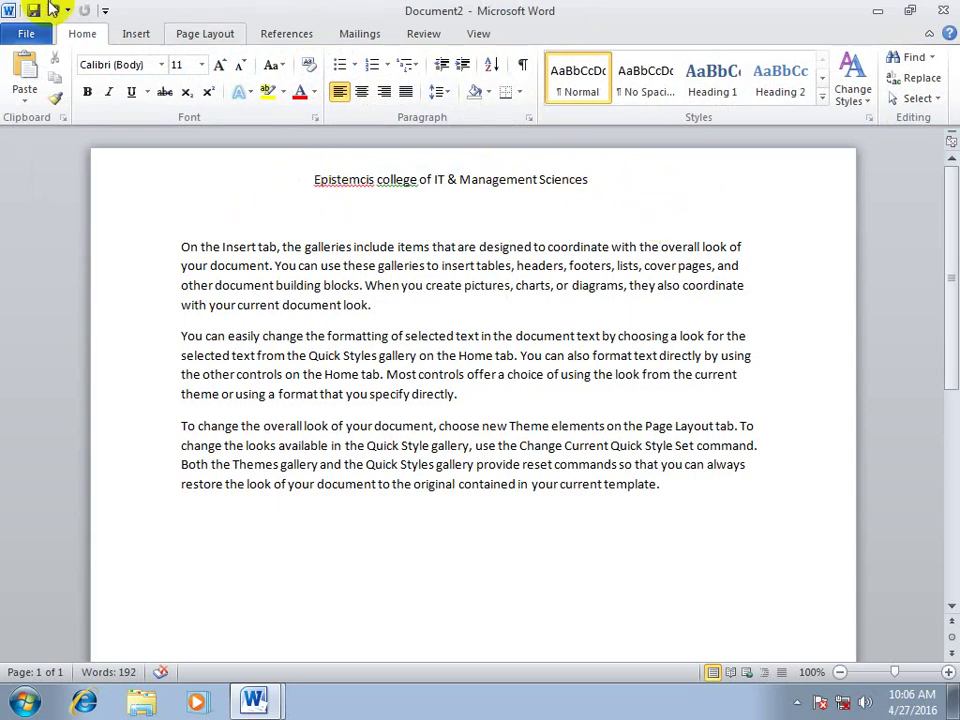
pyautogui.click(134, 31)
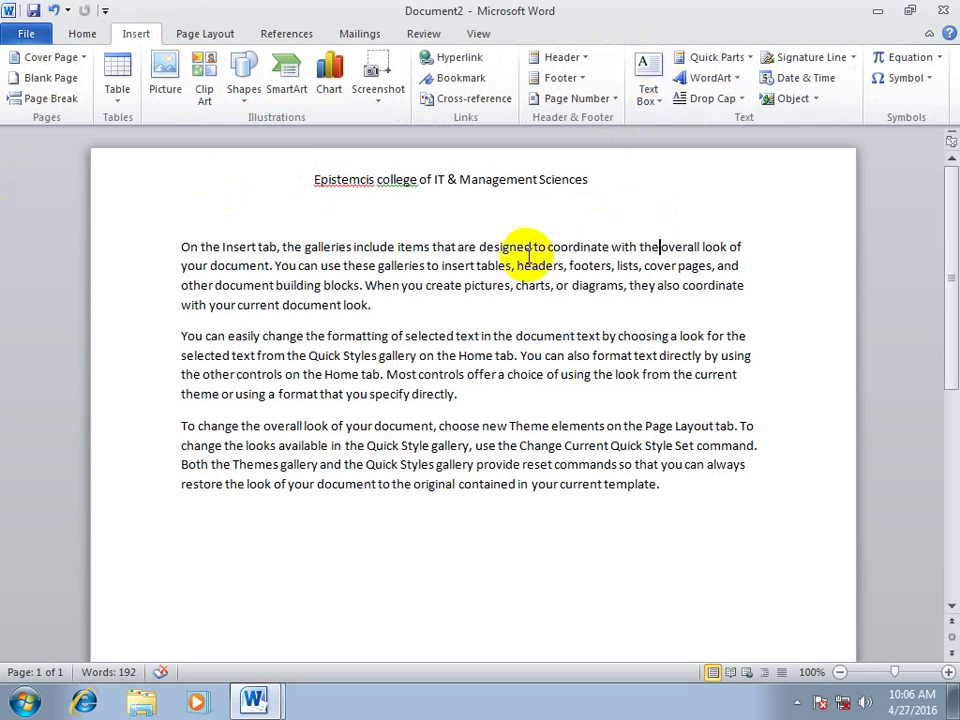
pyautogui.click(529, 178)
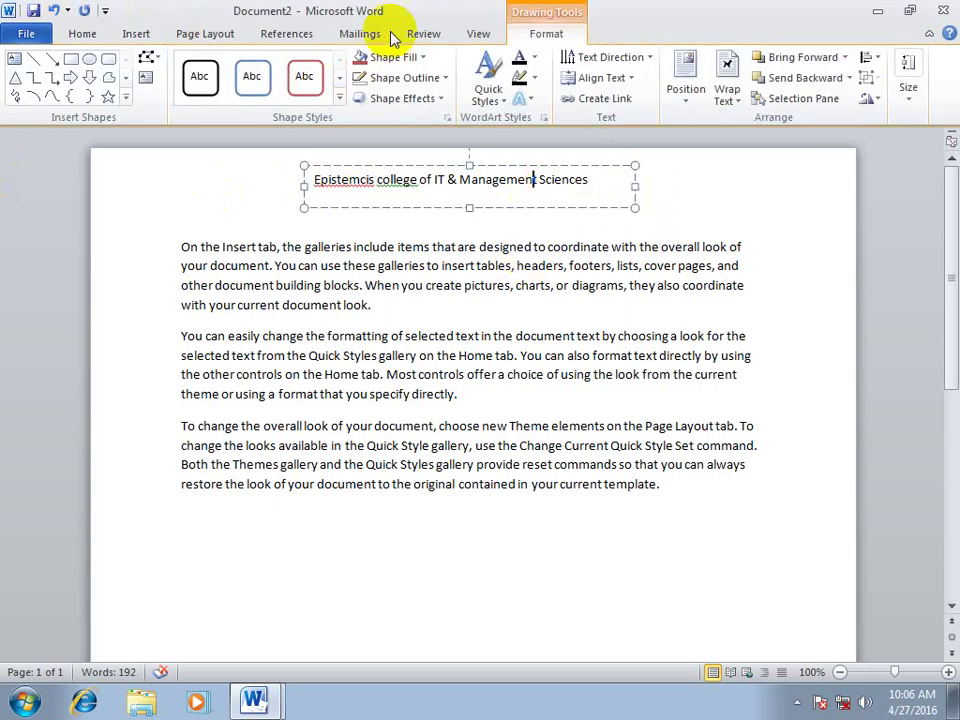
pyautogui.click(414, 77)
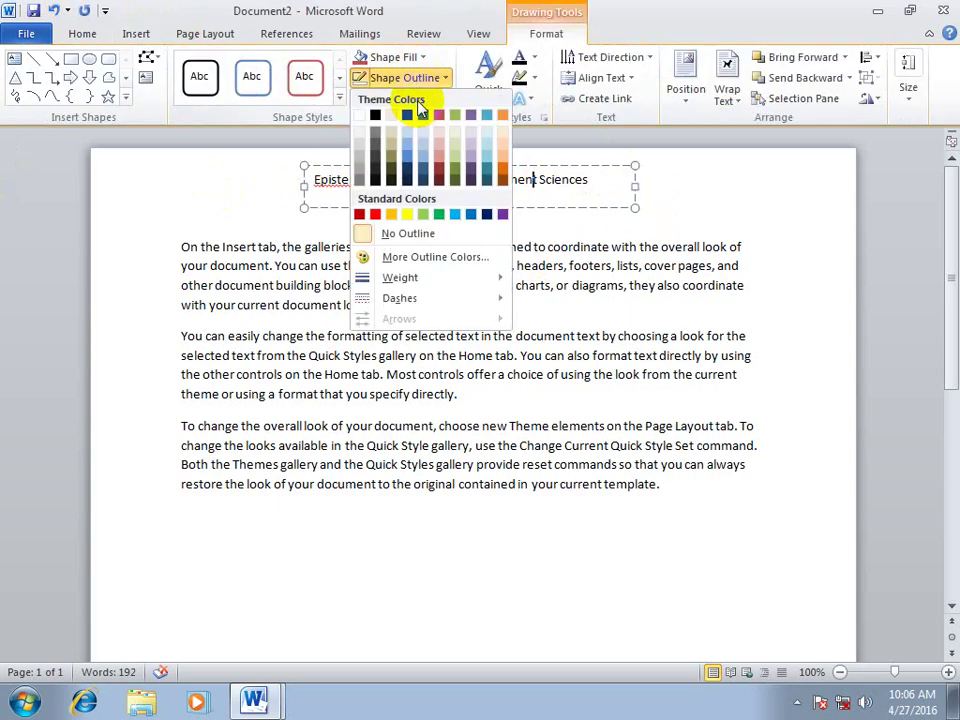
pyautogui.click(428, 234)
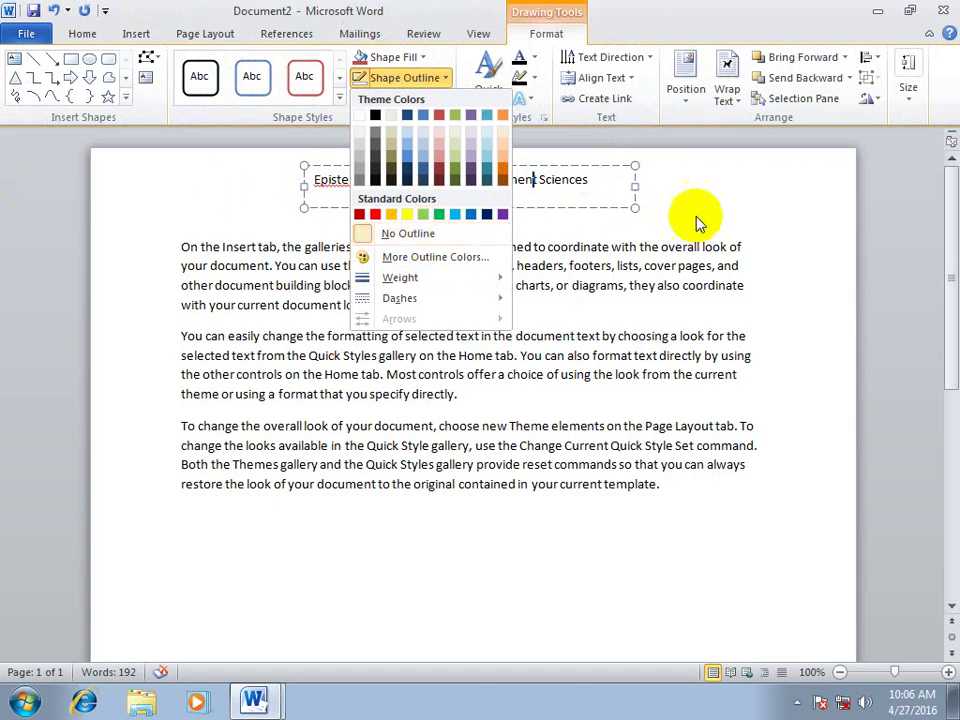
pyautogui.click(773, 301)
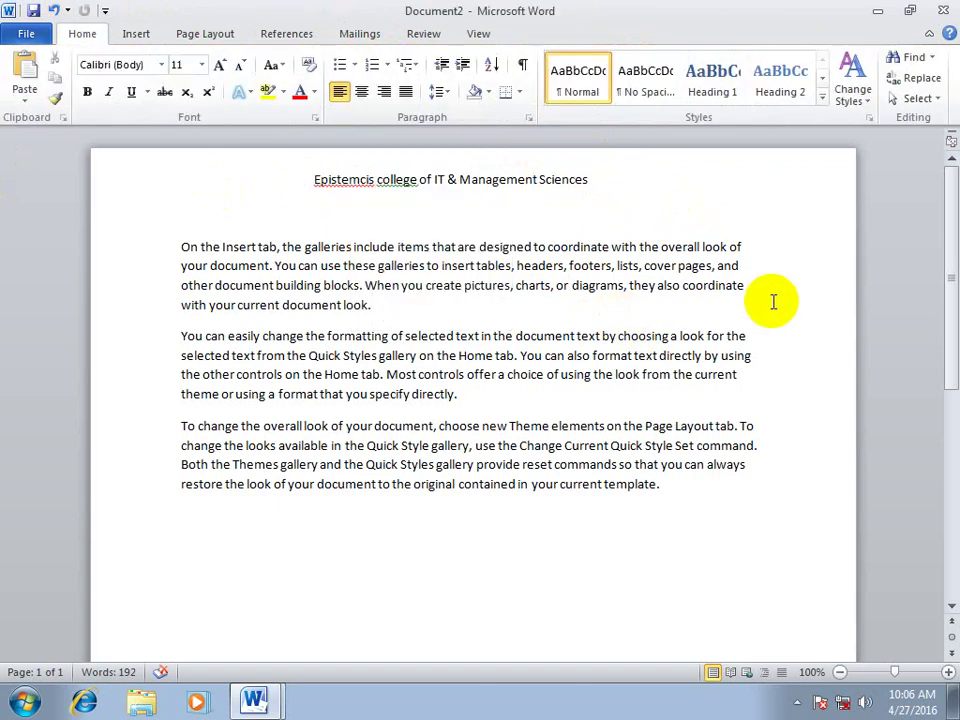
# Step: Try copying the title box below the paragraphs, undo it, and start a new document
pyautogui.click(529, 180)
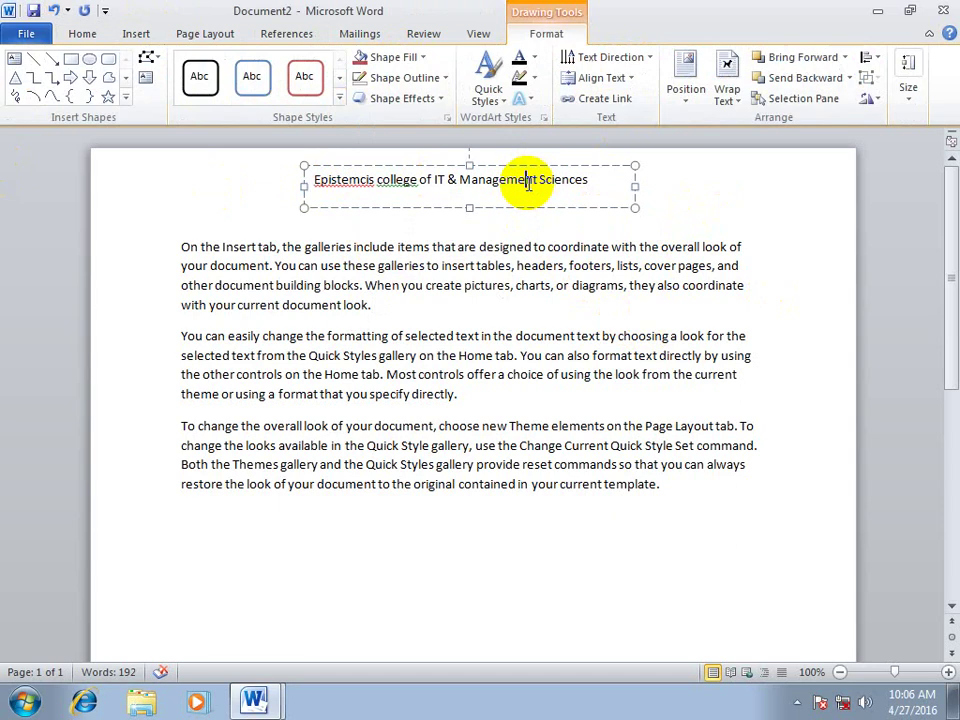
pyautogui.keyDown('ctrl'); pyautogui.moveTo(561, 176); pyautogui.dragTo(371, 562); pyautogui.keyUp('ctrl')
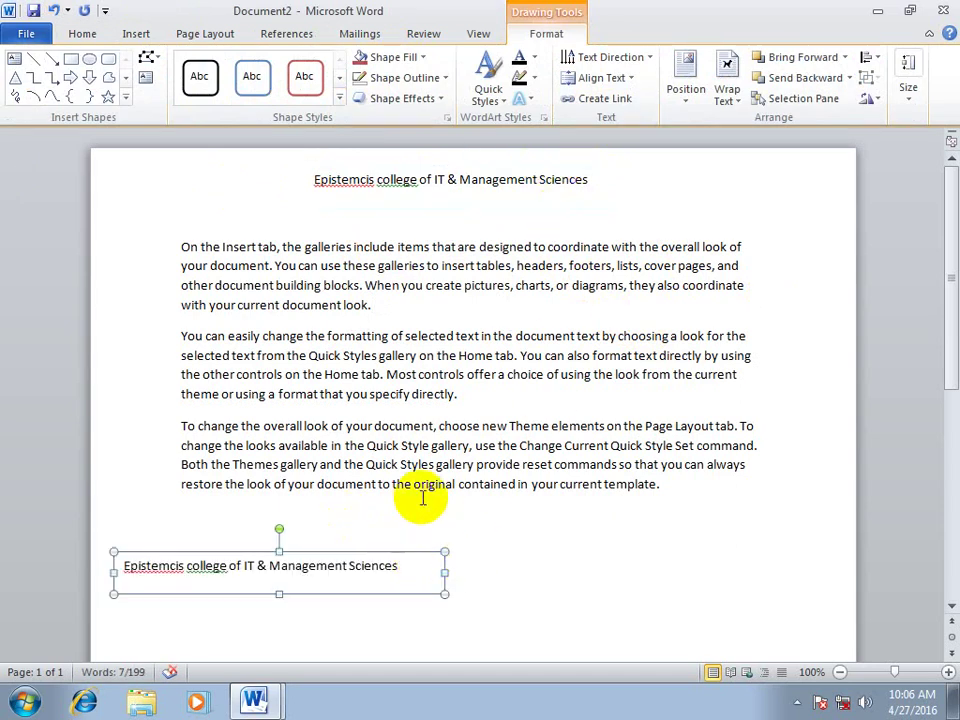
pyautogui.moveTo(391, 555); pyautogui.dragTo(576, 514)
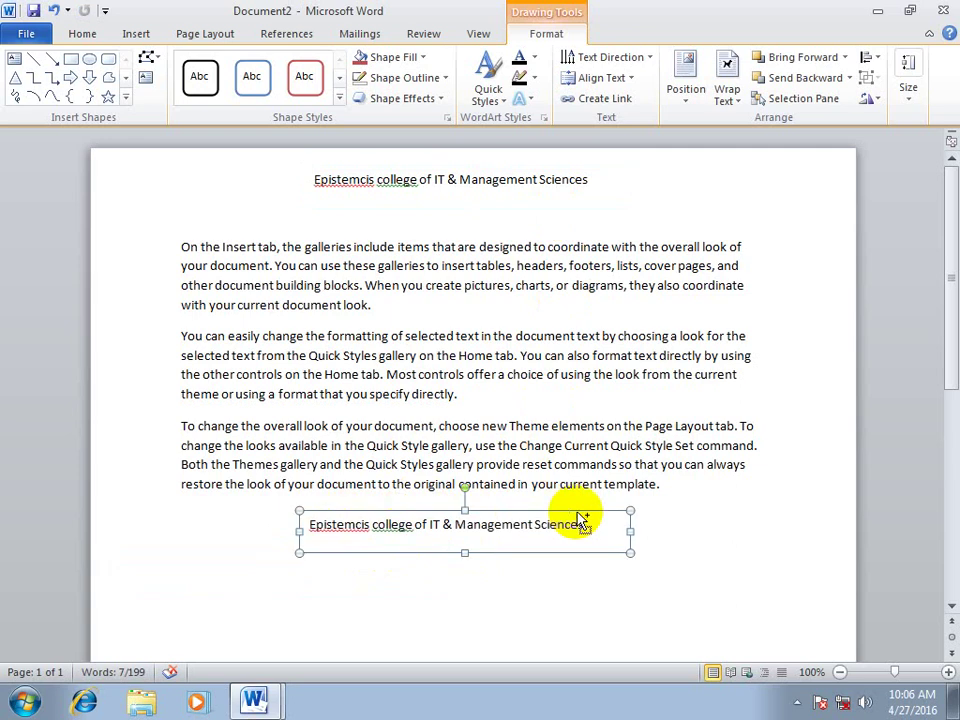
pyautogui.hotkey('ctrl', 'z')
pyautogui.hotkey('ctrl', 'z')
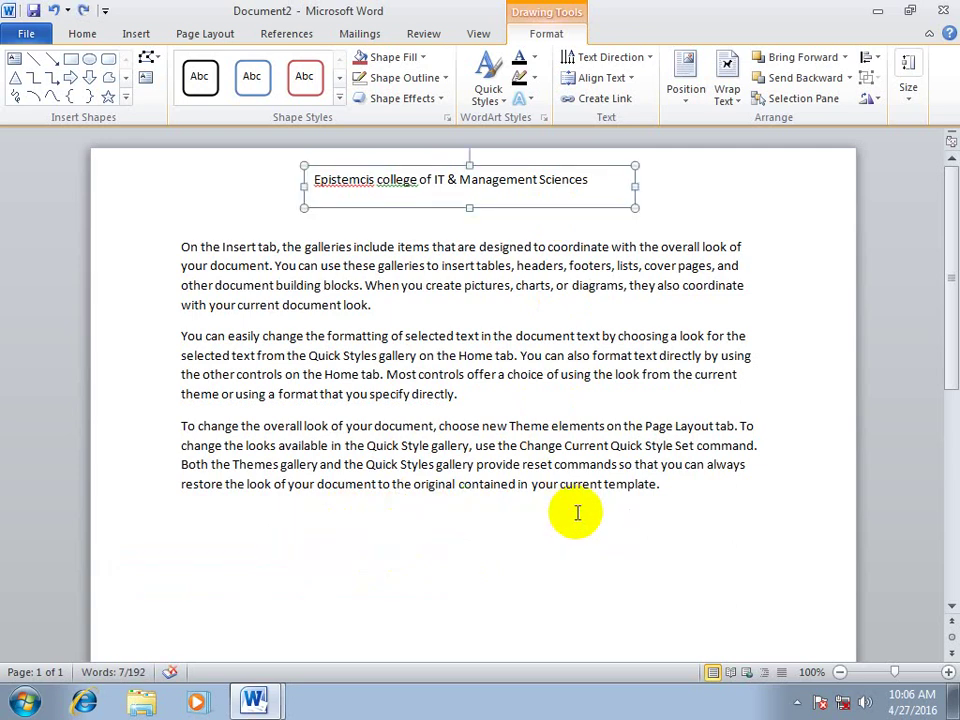
pyautogui.hotkey('ctrl', 'n')
# Step: Insert an Annual Quote text box from the Text Box gallery
pyautogui.click(136, 36)
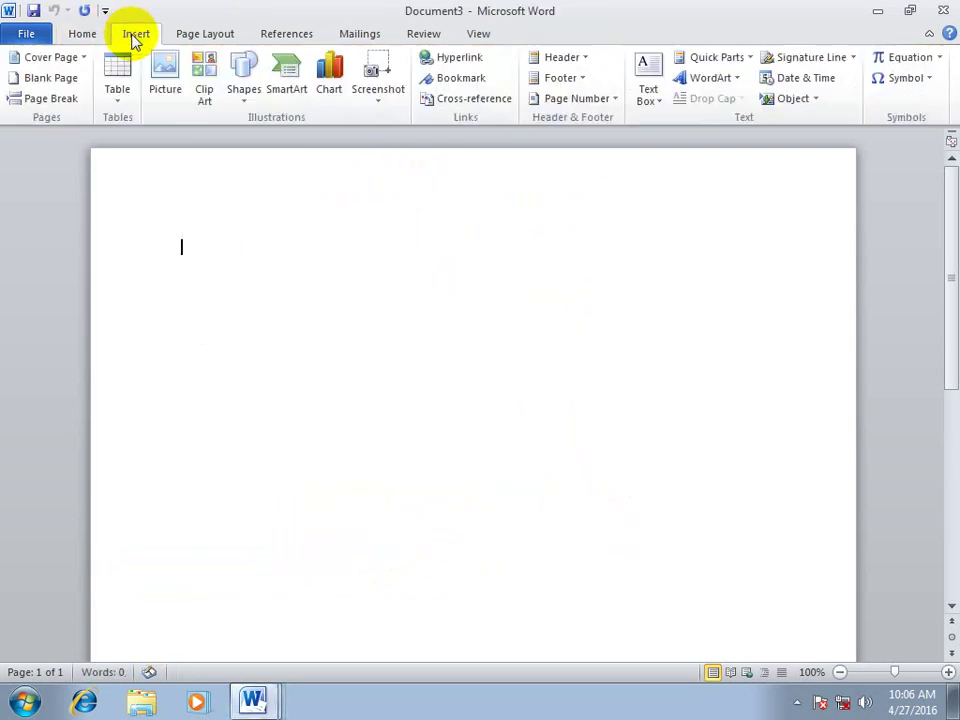
pyautogui.click(642, 86)
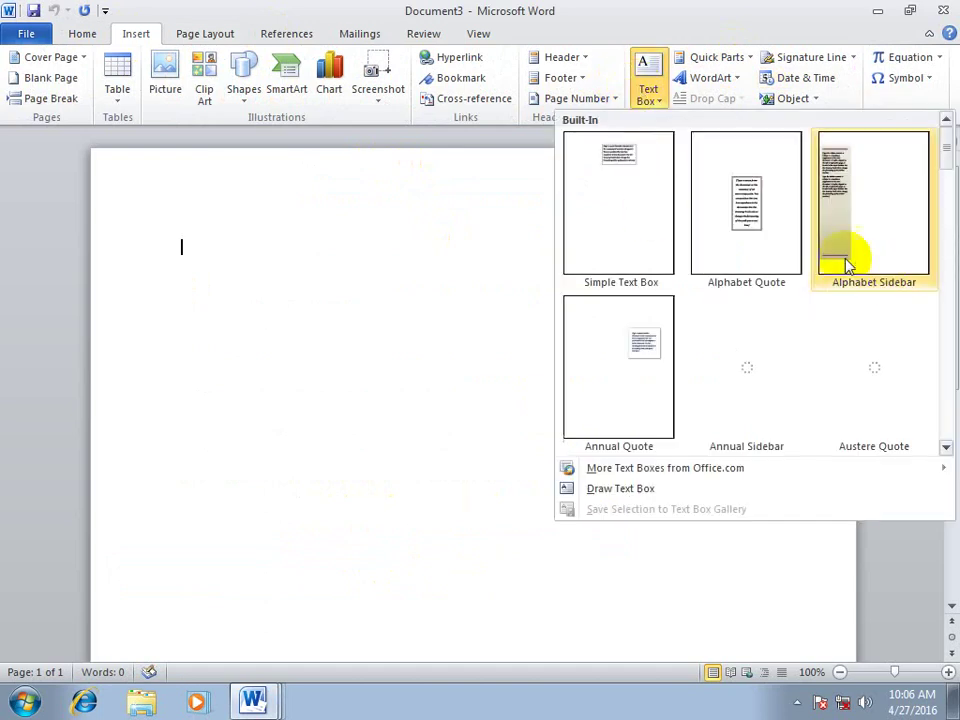
pyautogui.moveTo(945, 146)
pyautogui.mouseDown()
pyautogui.moveTo(948, 185)
pyautogui.moveTo(955, 156)
pyautogui.mouseUp()
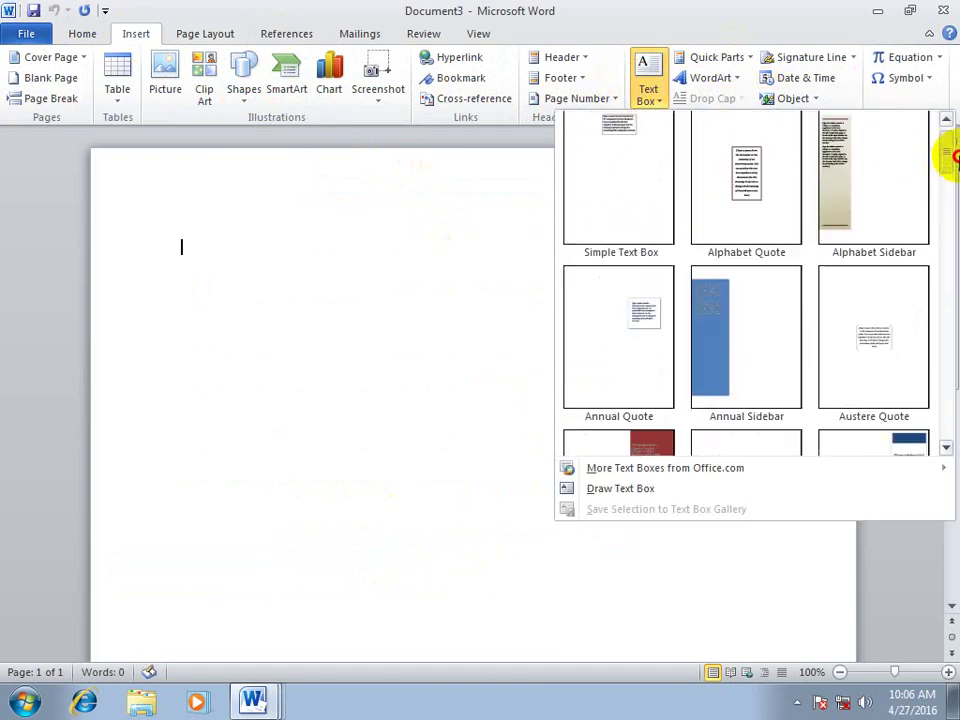
pyautogui.click(597, 307)
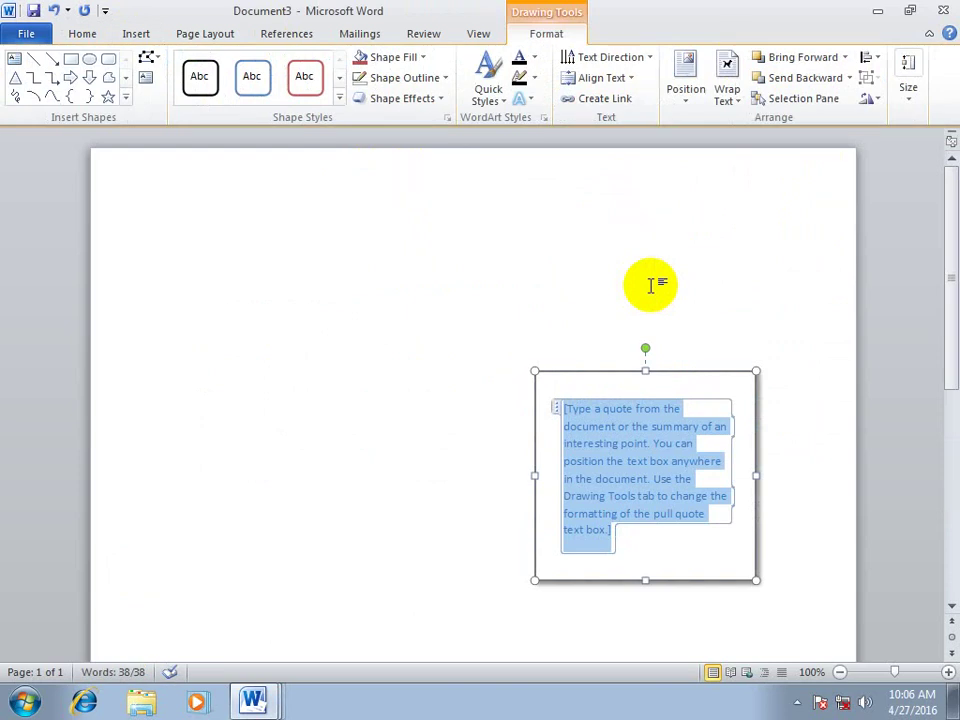
# Step: In a new document, draw a large text box on the right of the page, then start another
pyautogui.hotkey('ctrl', 'n')
pyautogui.click(136, 33)
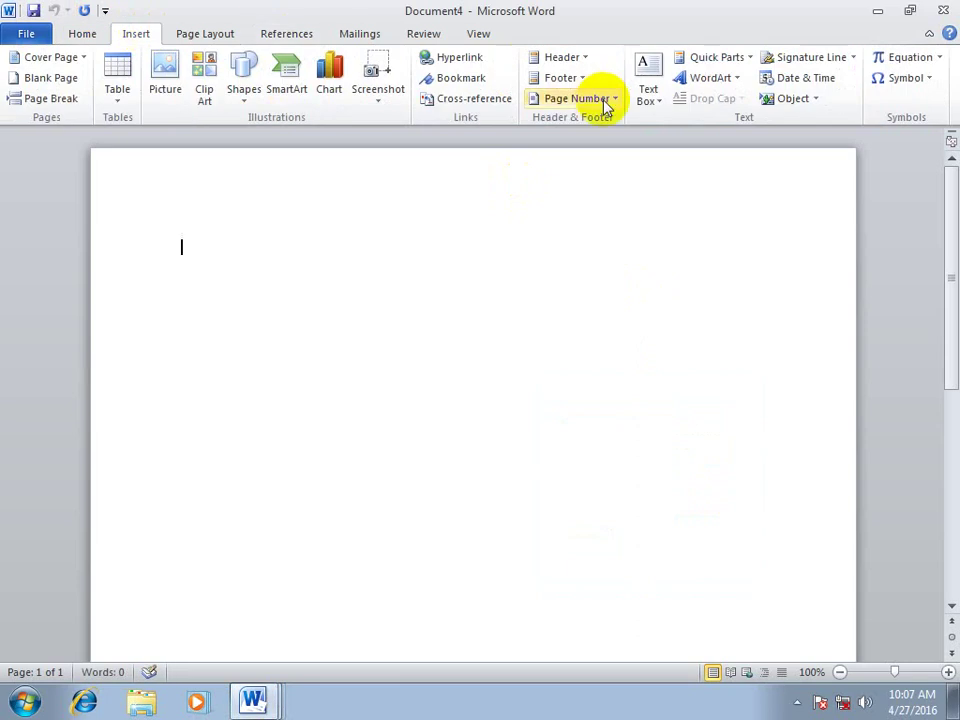
pyautogui.click(650, 95)
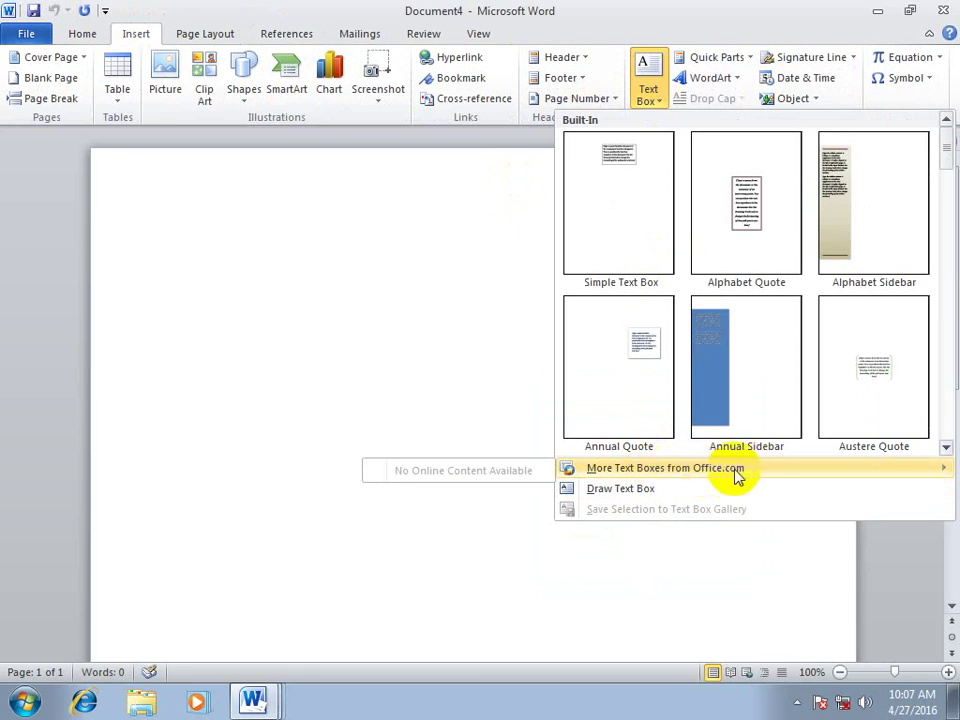
pyautogui.click(615, 489)
pyautogui.moveTo(581, 229); pyautogui.dragTo(889, 521)
pyautogui.write('fgfsd')
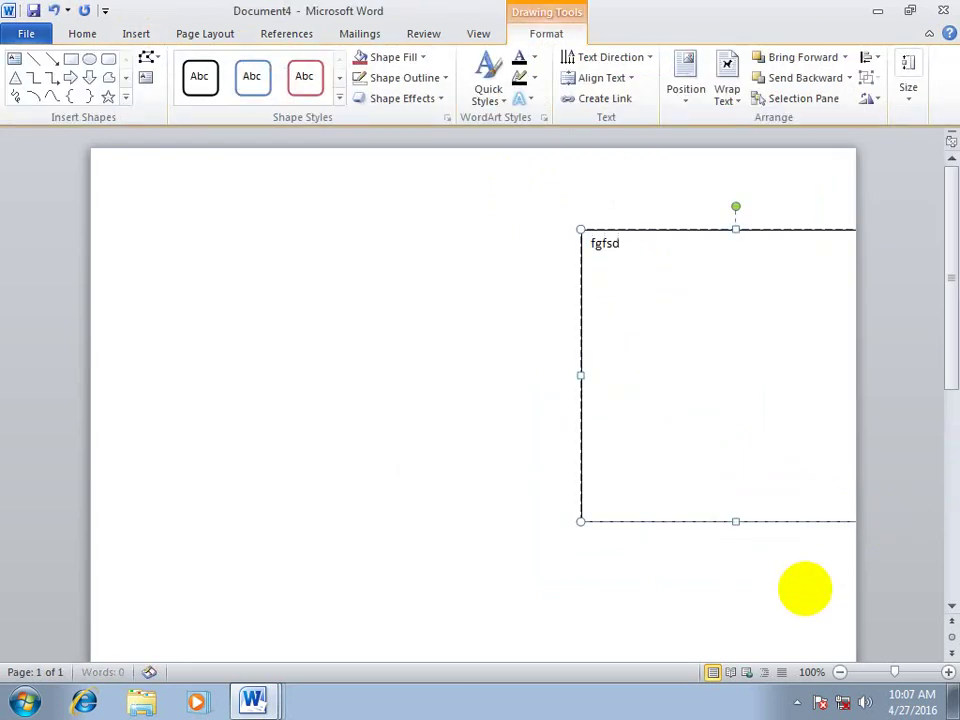
pyautogui.hotkey('ctrl', 'n')
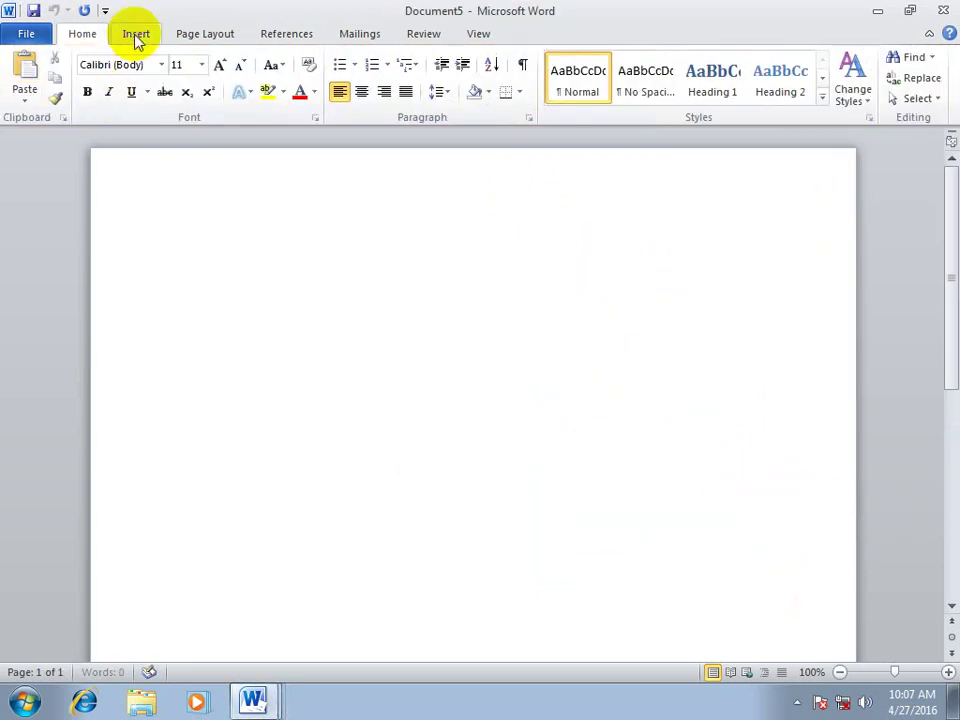
# Step: Draw a tall narrow text box along the right page edge, stretched down to the page bottom
pyautogui.click(134, 36)
pyautogui.click(645, 82)
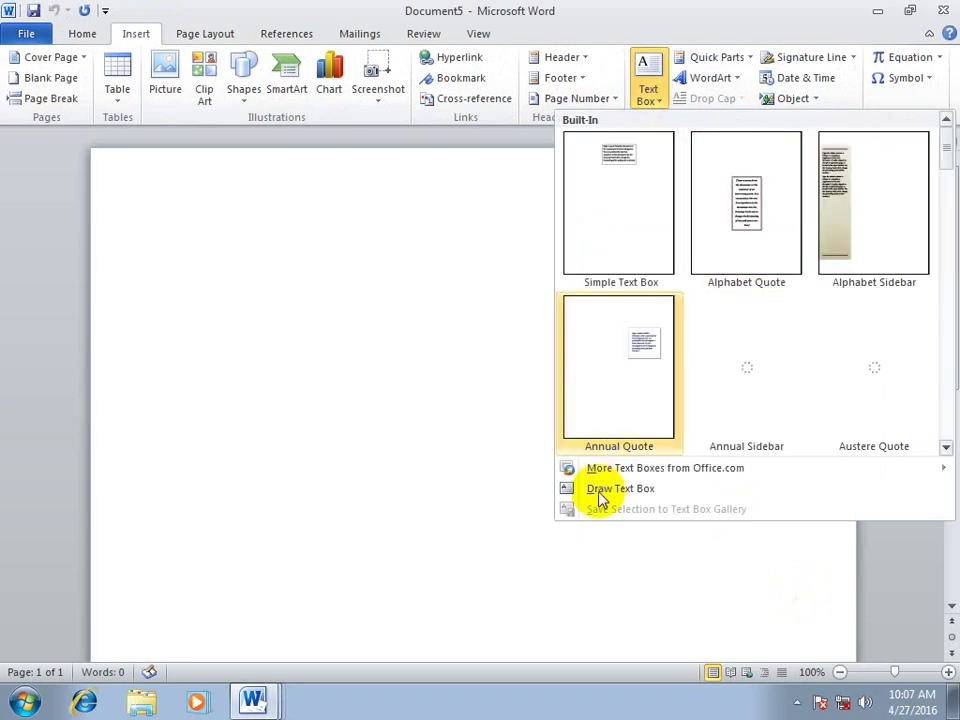
pyautogui.click(600, 490)
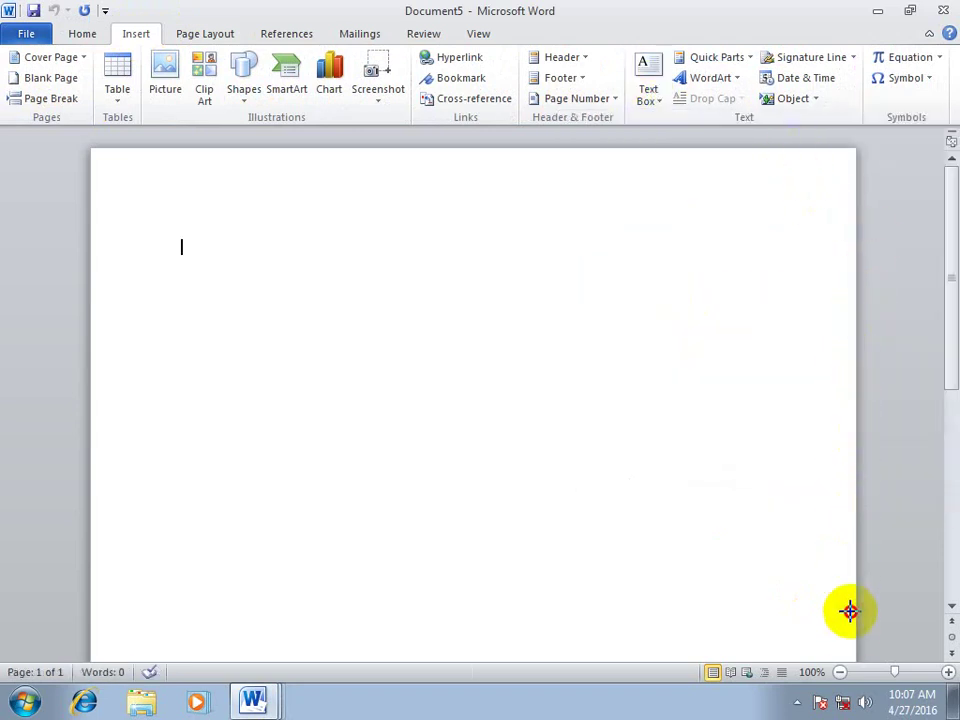
pyautogui.moveTo(793, 148); pyautogui.dragTo(853, 647)
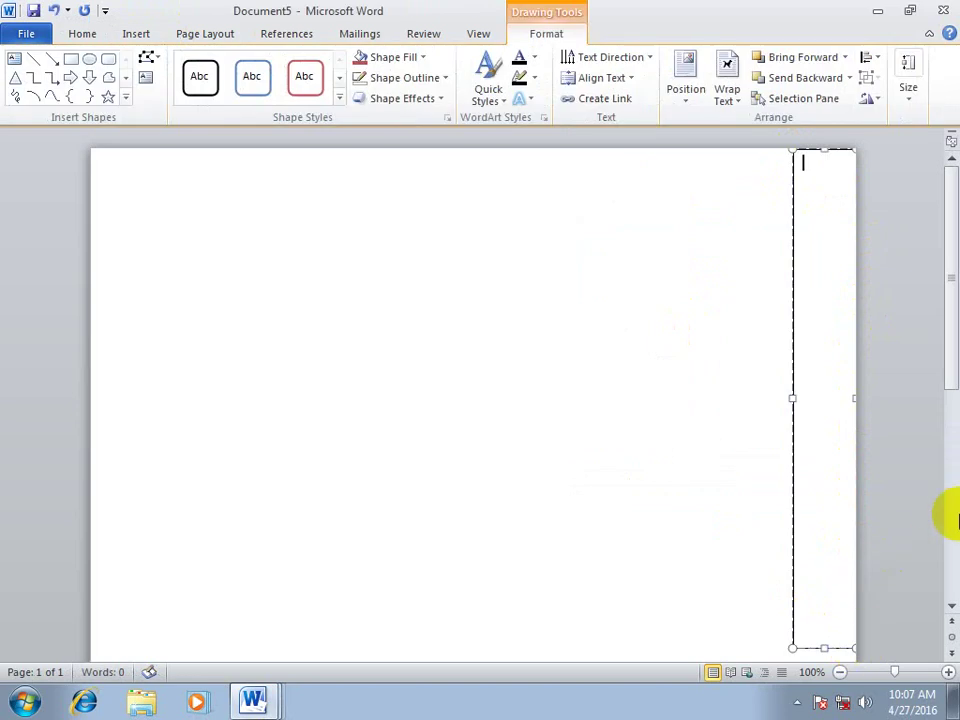
pyautogui.moveTo(953, 384); pyautogui.dragTo(953, 520)
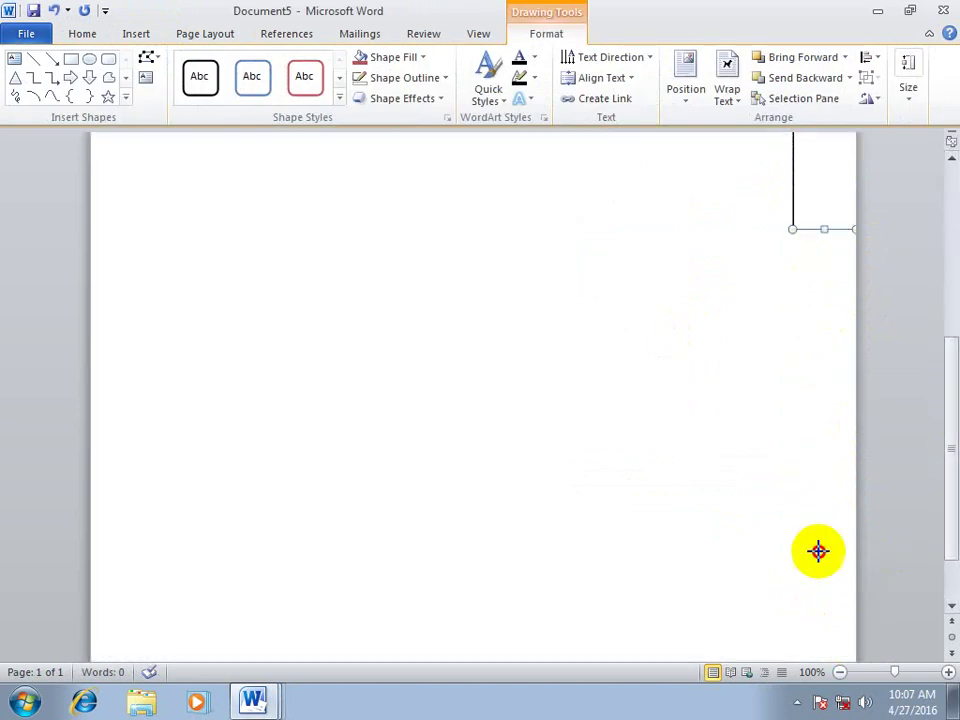
pyautogui.moveTo(824, 229); pyautogui.dragTo(821, 668)
pyautogui.scroll(-1, 949, 514)
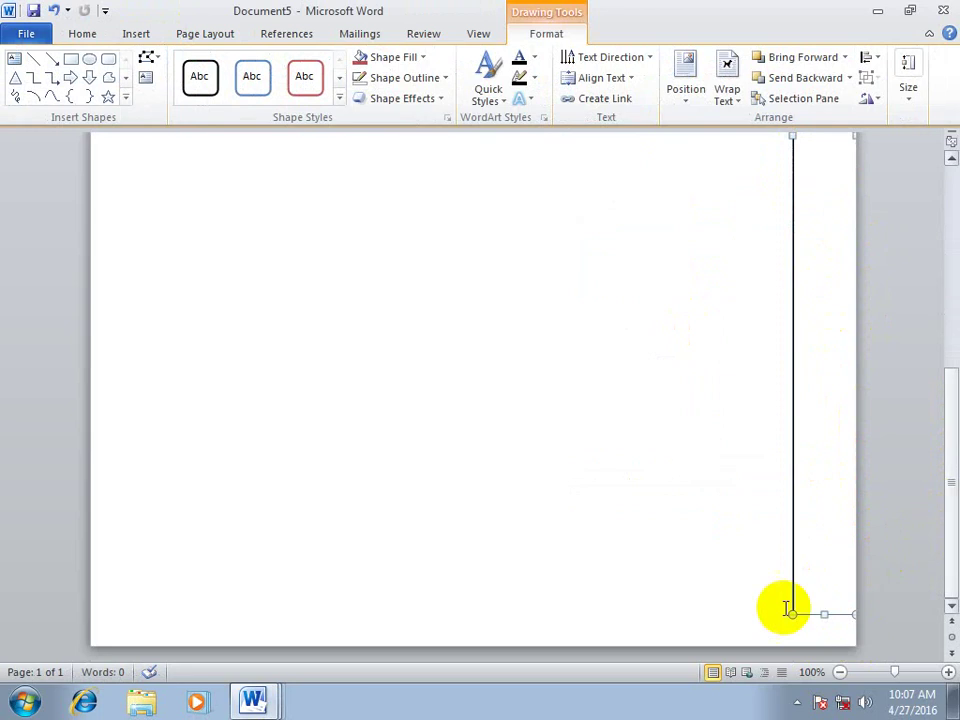
pyautogui.scroll(1, 827, 611)
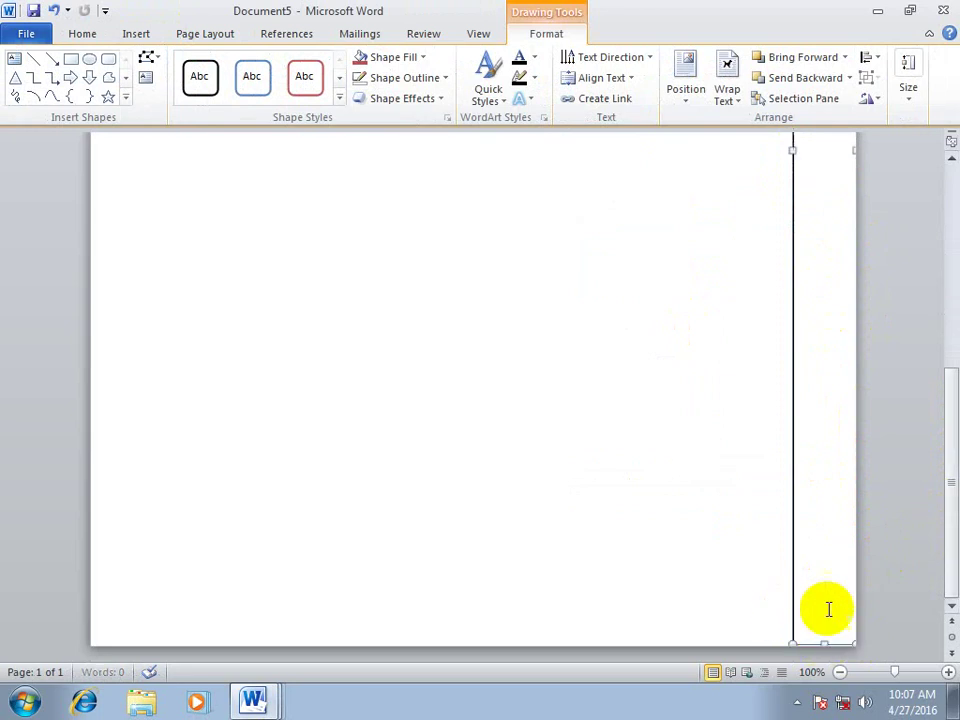
pyautogui.scroll(4, 812, 448)
pyautogui.scroll(4, 795, 366)
pyautogui.scroll(2, 812, 352)
pyautogui.scroll(2, 812, 352)
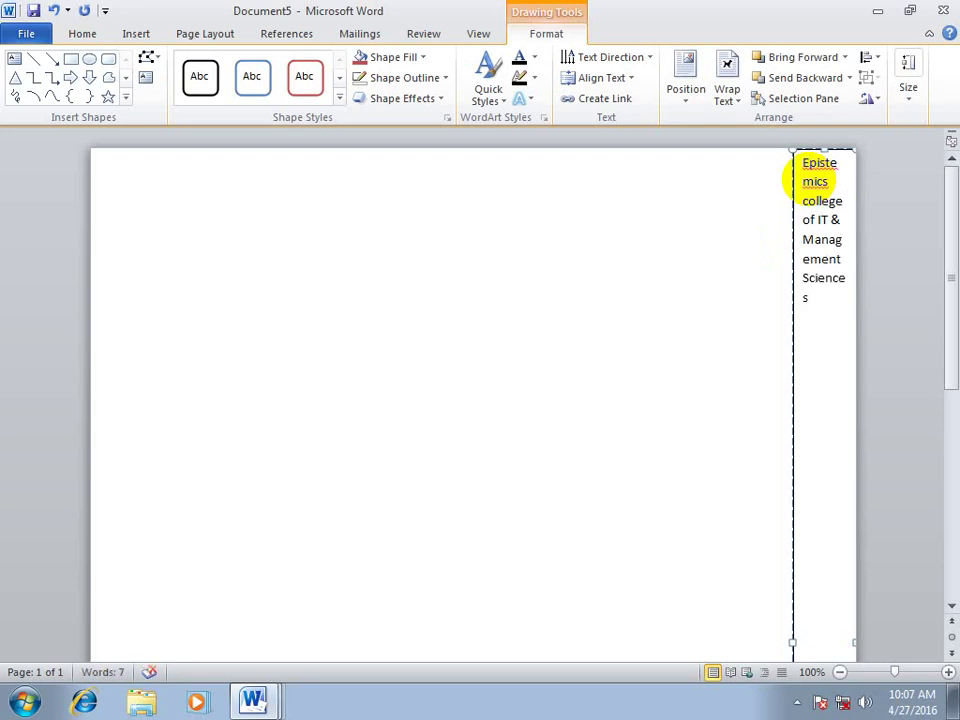
# Step: Centre the college name and rotate the text box's text direction 270°
pyautogui.moveTo(806, 276); pyautogui.dragTo(724, 148)
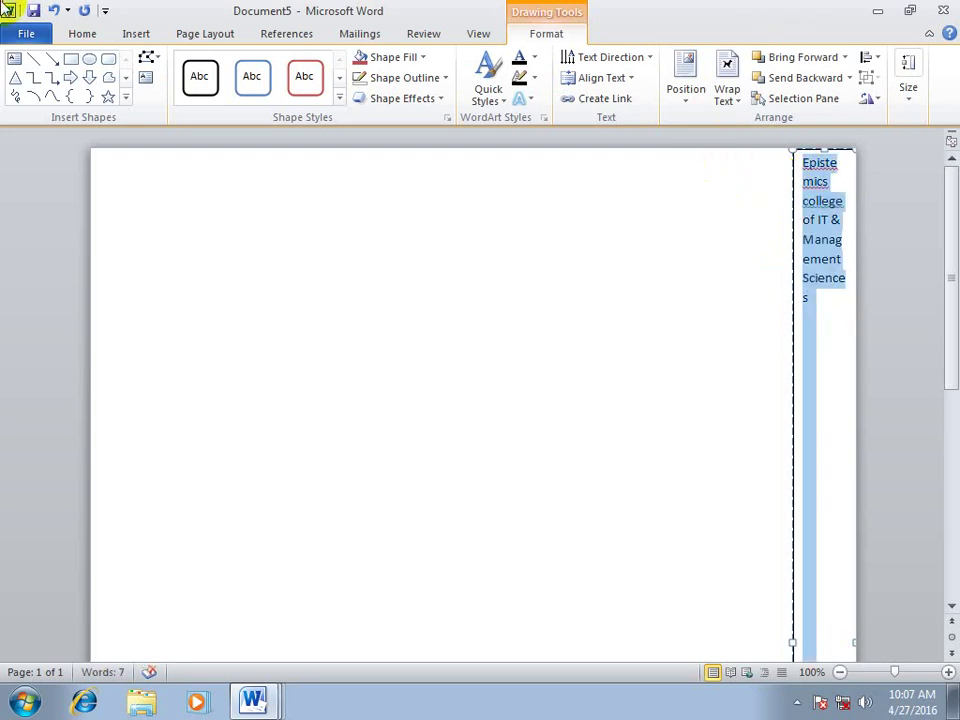
pyautogui.click(90, 33)
pyautogui.click(361, 91)
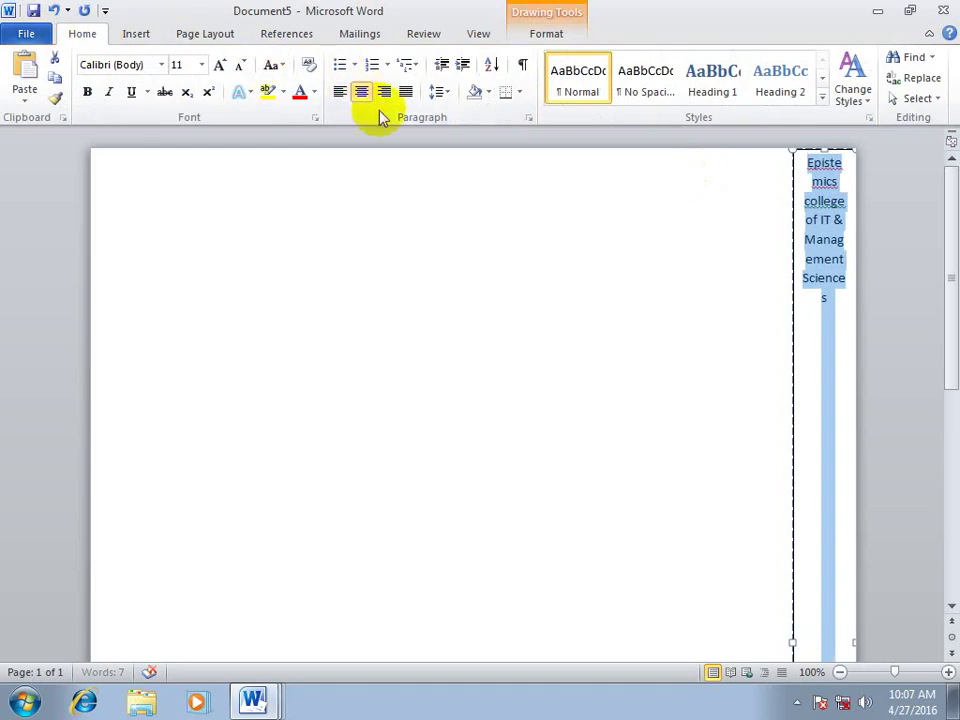
pyautogui.click(543, 36)
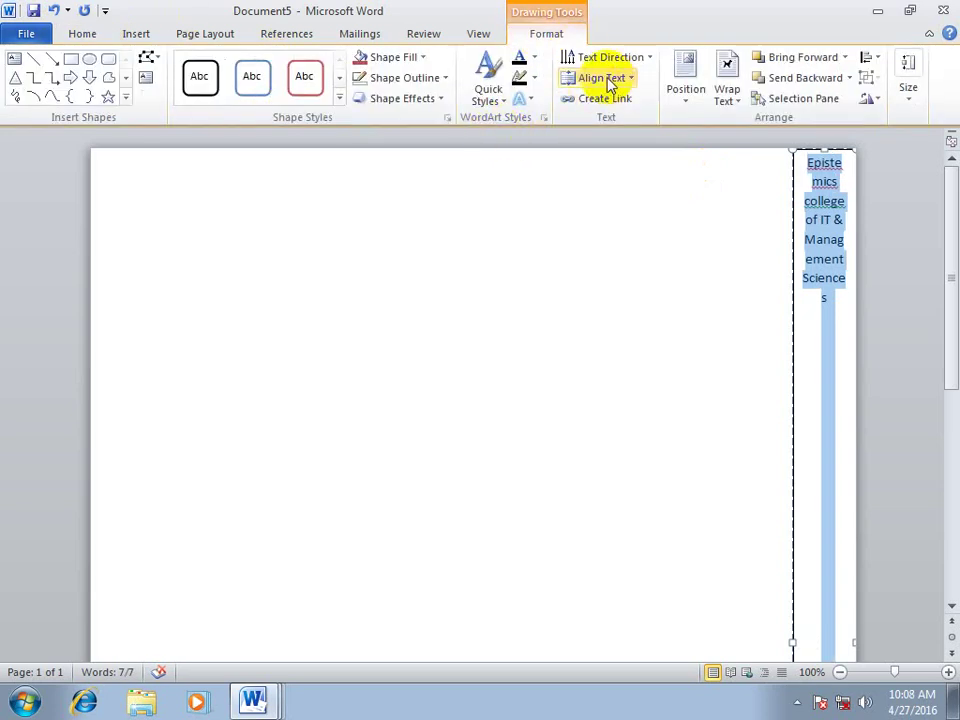
pyautogui.click(644, 58)
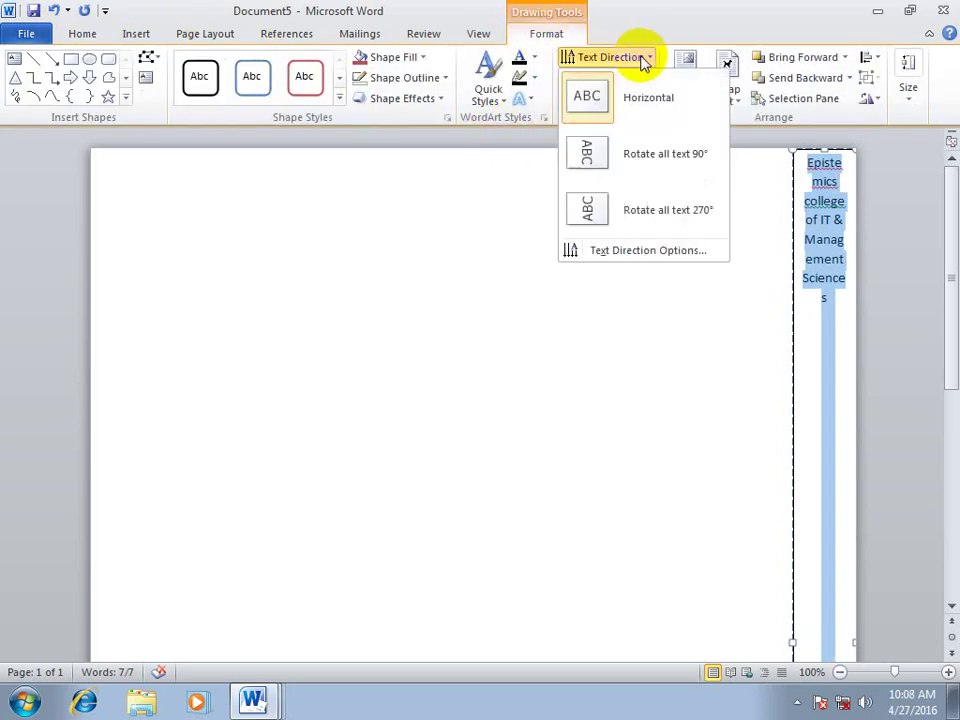
pyautogui.click(585, 208)
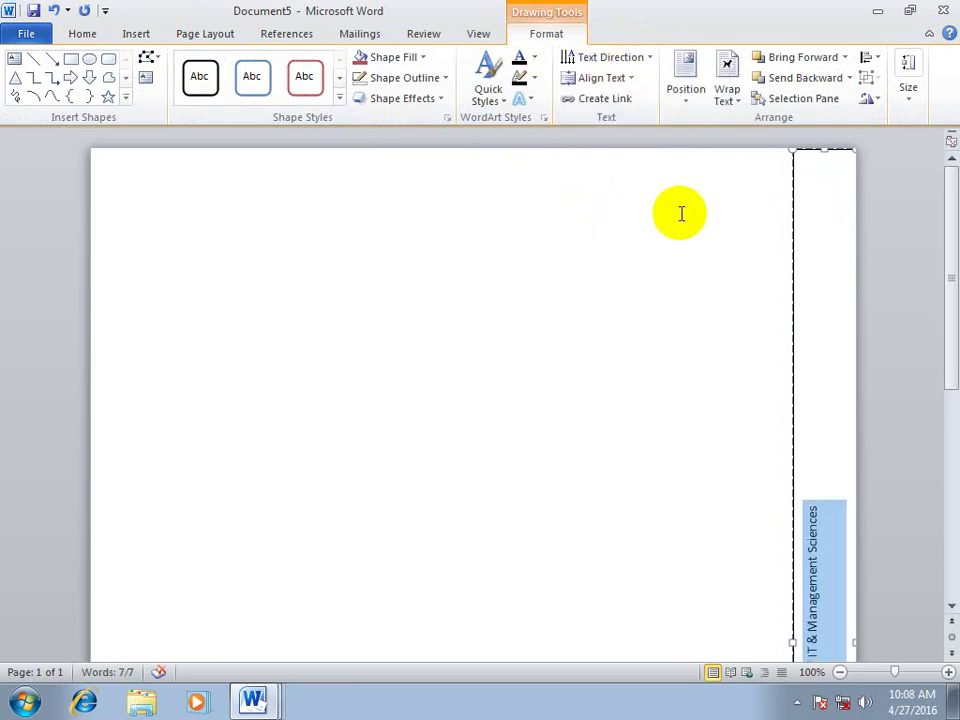
# Step: Centre the text within the box and enlarge the font to 26 pt
pyautogui.click(600, 78)
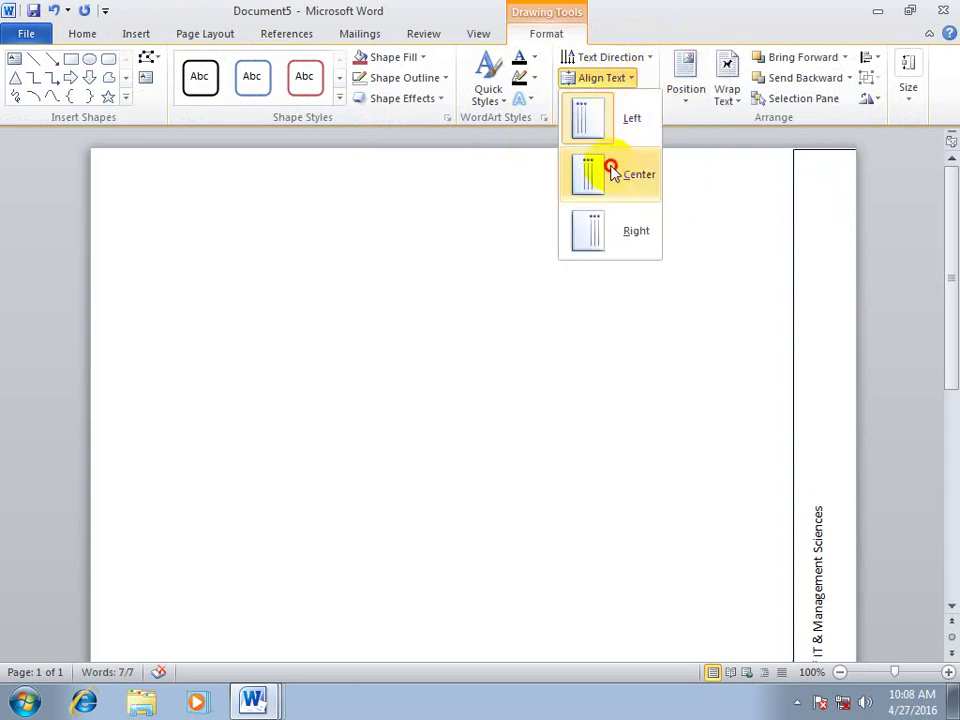
pyautogui.click(613, 174)
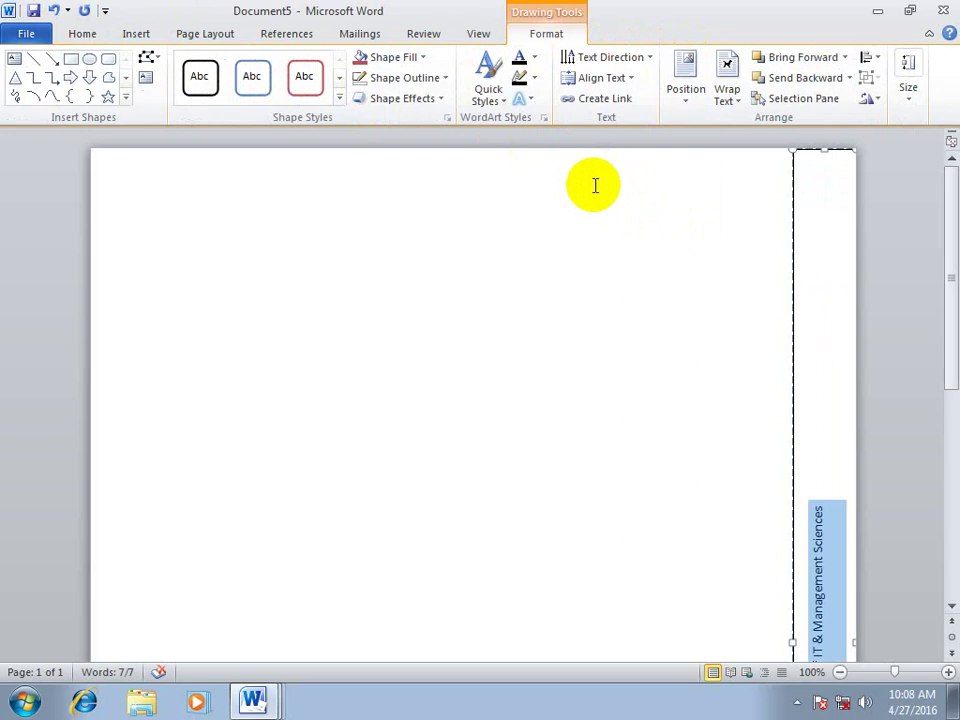
pyautogui.hotkey('ctrl', ']')
pyautogui.hotkey('ctrl', ']')
pyautogui.hotkey('ctrl', ']')
pyautogui.hotkey('ctrl', ']')
pyautogui.hotkey('ctrl', ']')
pyautogui.hotkey('ctrl', ']')
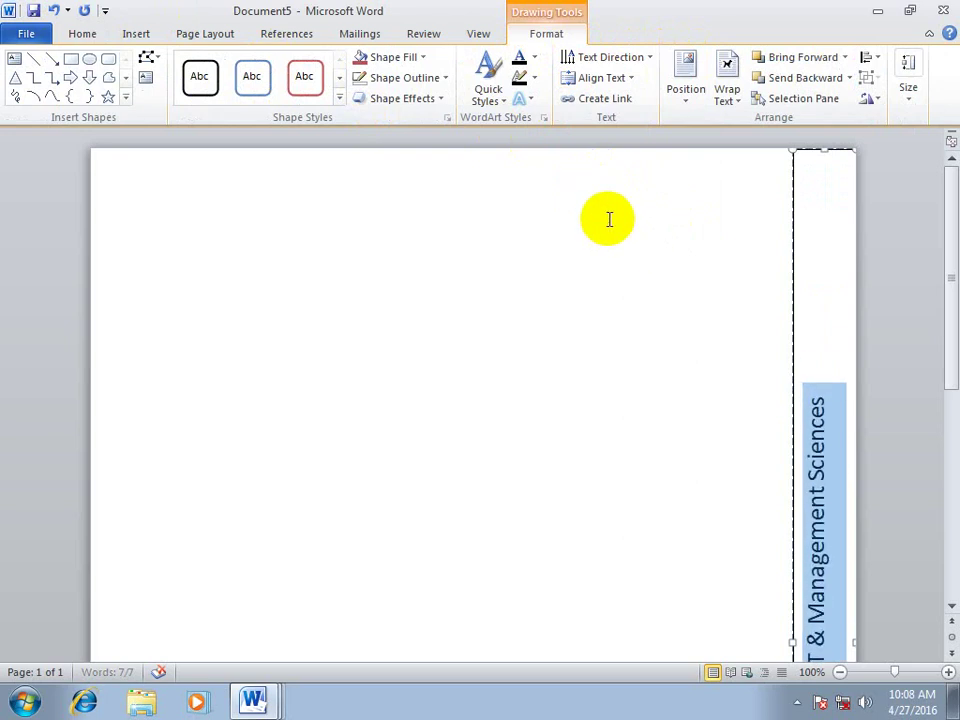
pyautogui.hotkey('ctrl', ']')
pyautogui.hotkey('ctrl', ']')
pyautogui.hotkey('ctrl', ']')
pyautogui.click(82, 33)
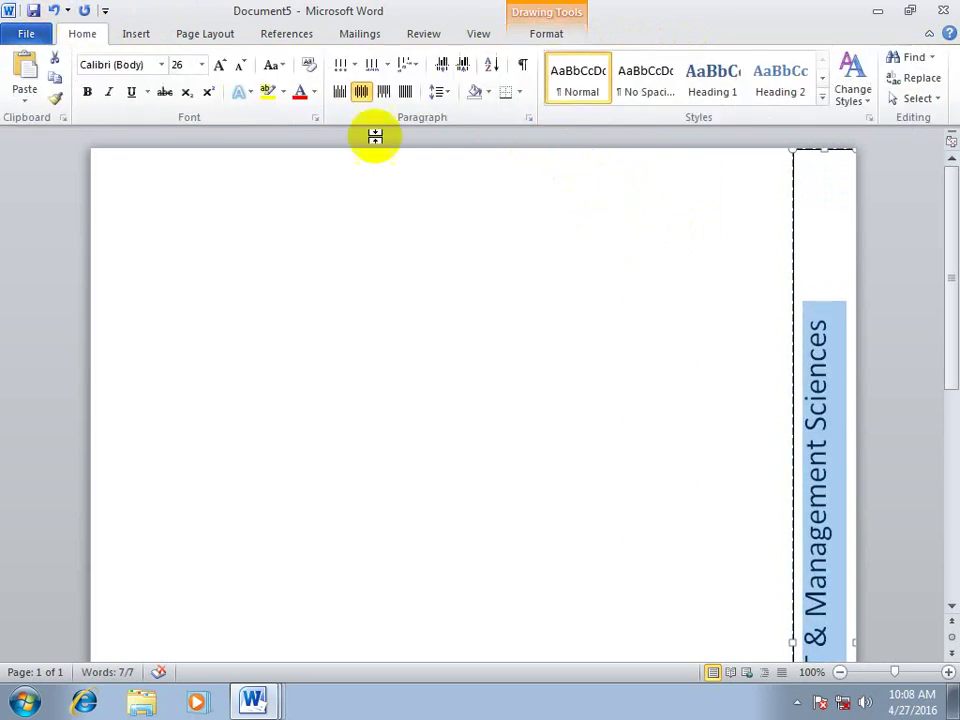
pyautogui.click(362, 96)
pyautogui.click(362, 96)
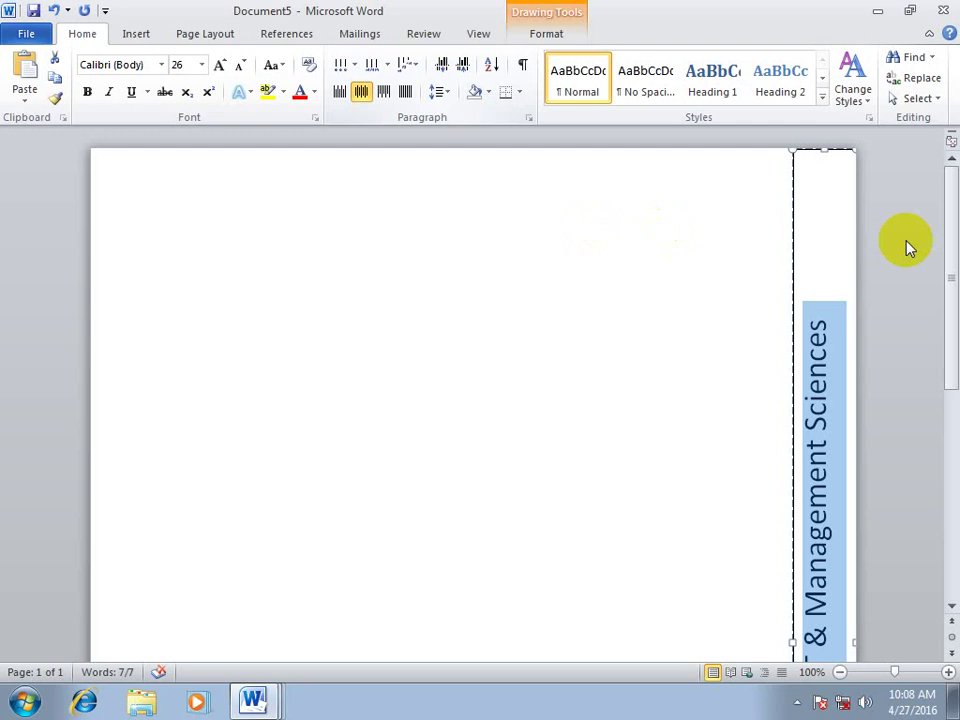
pyautogui.moveTo(952, 278); pyautogui.dragTo(945, 300)
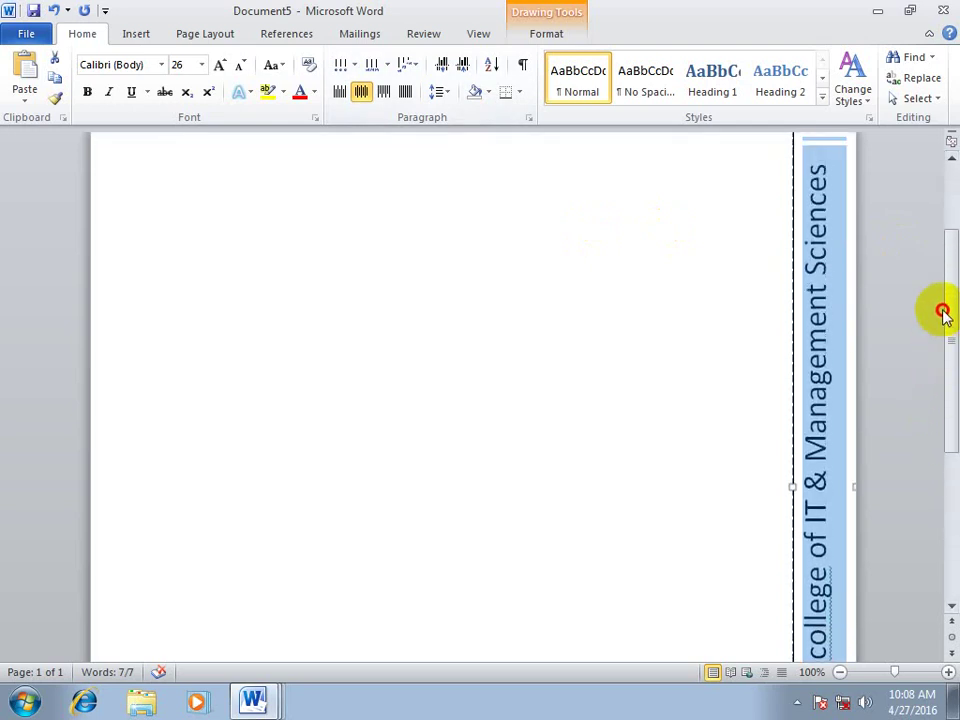
pyautogui.click(580, 269)
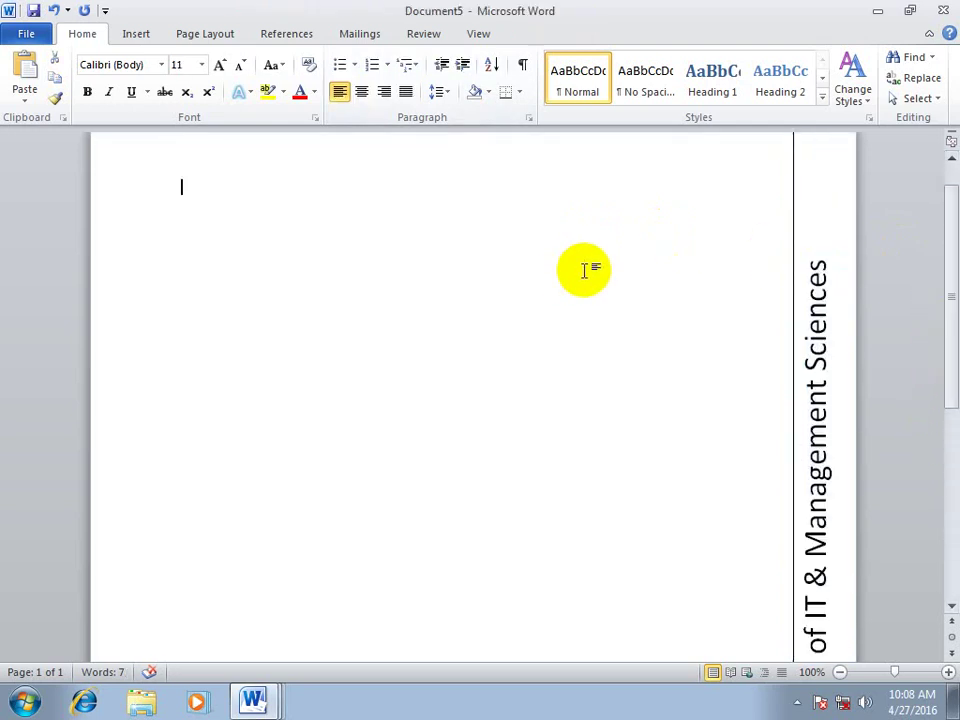
pyautogui.click(829, 204)
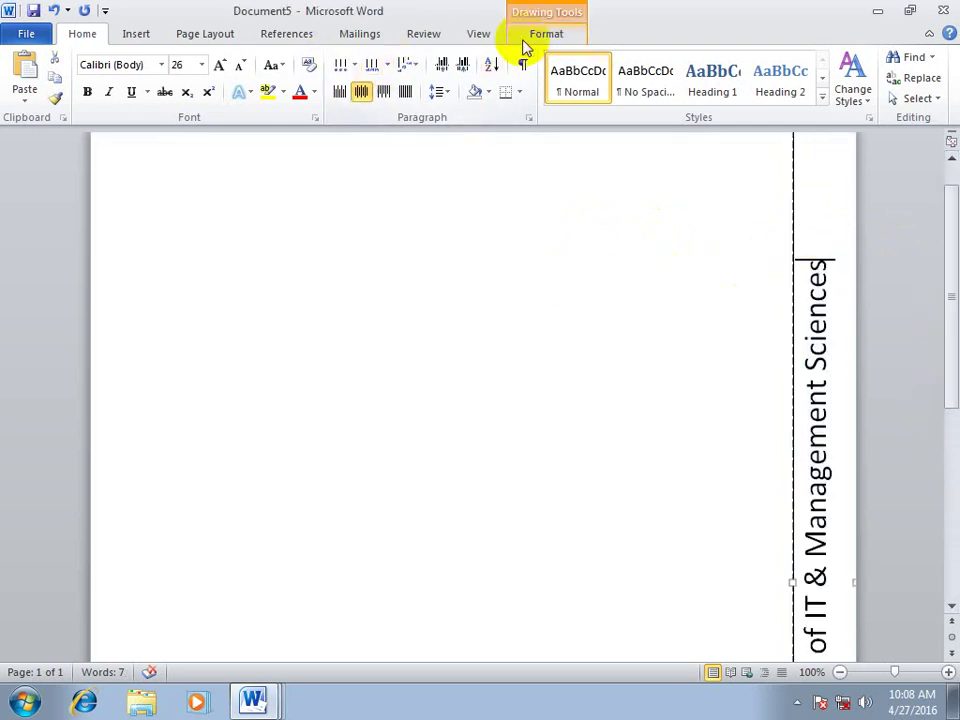
# Step: Apply the Intense Effect - Red, Accent 2 shape style to the side text box
pyautogui.click(535, 33)
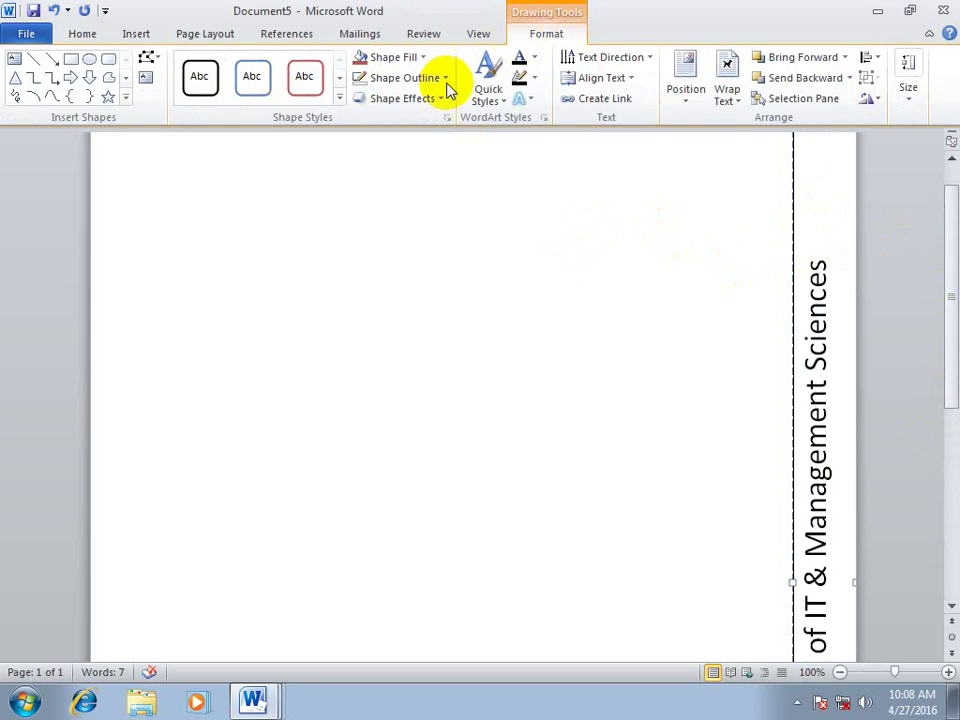
pyautogui.click(340, 102)
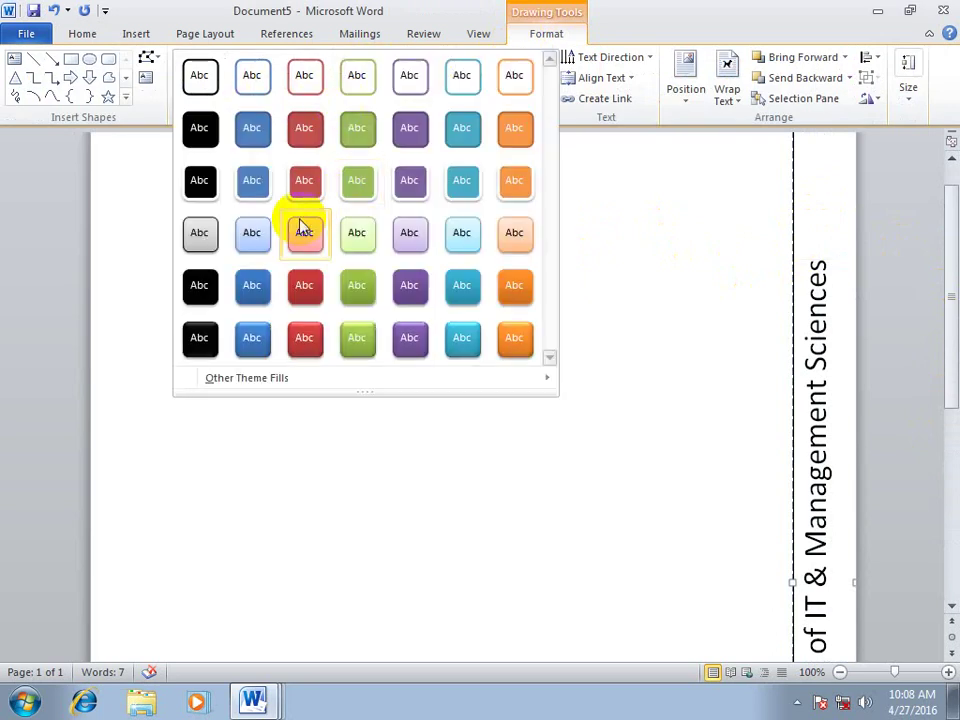
pyautogui.click(308, 345)
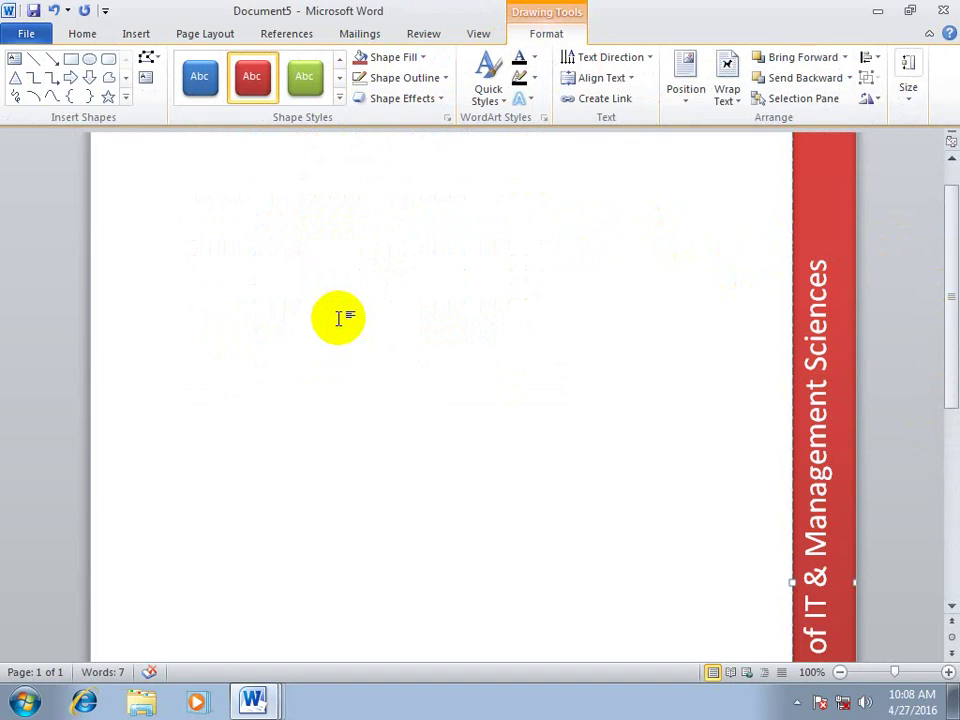
pyautogui.scroll(-2, 338, 318)
pyautogui.scroll(-1, 342, 330)
pyautogui.scroll(-1, 342, 330)
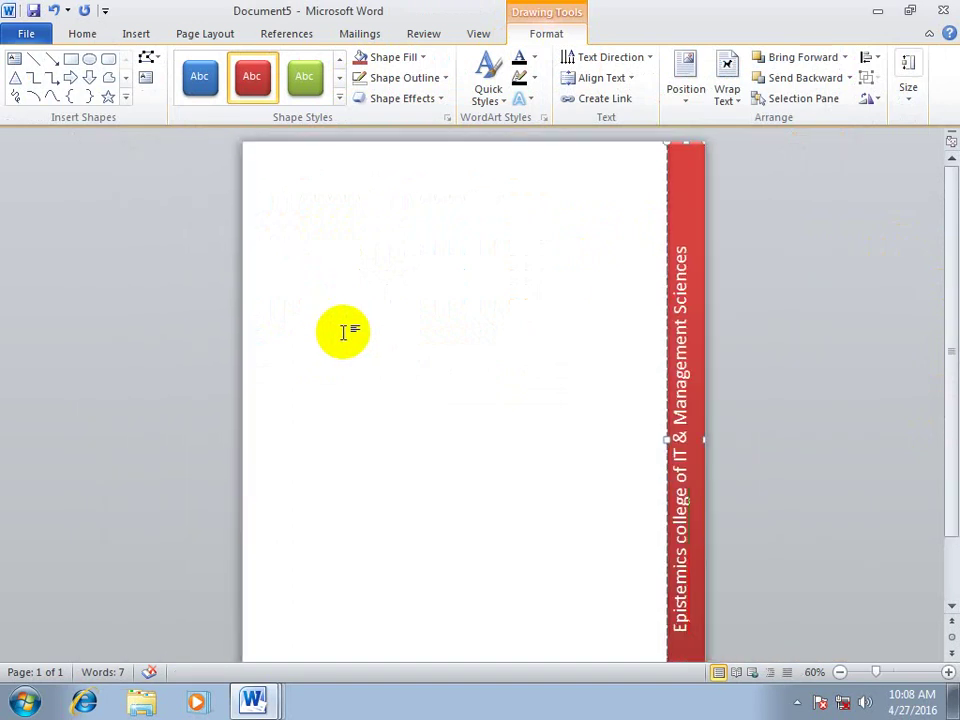
pyautogui.scroll(-1, 342, 331)
# Step: Correct 'college' to 'College' using the spelling suggestion, then select the sidebar text
pyautogui.click(643, 360)
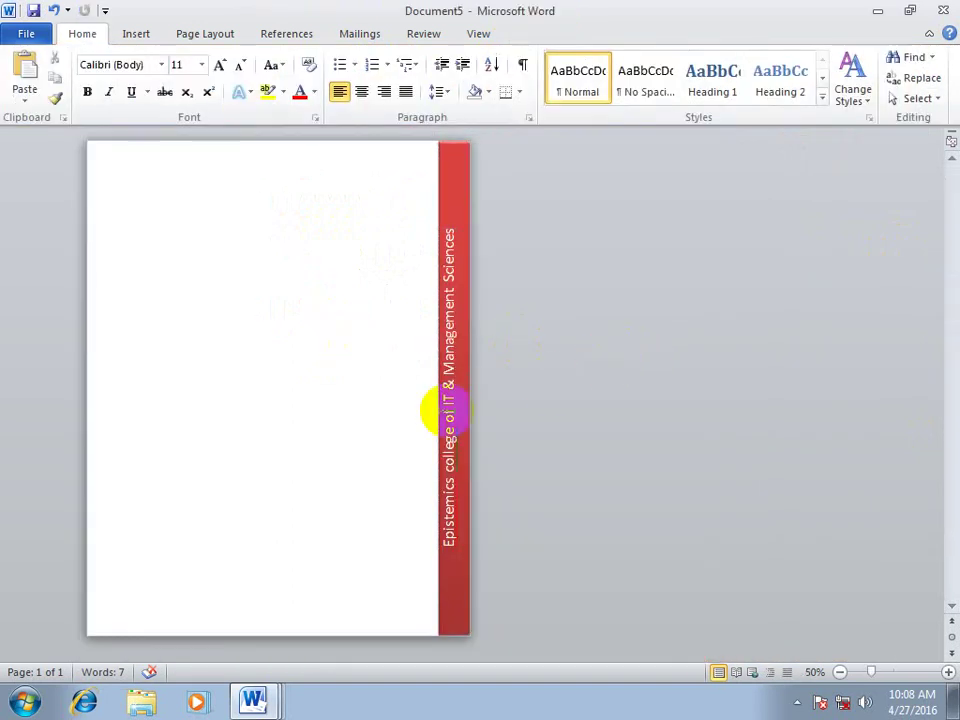
pyautogui.rightClick(452, 440)
pyautogui.click(516, 438)
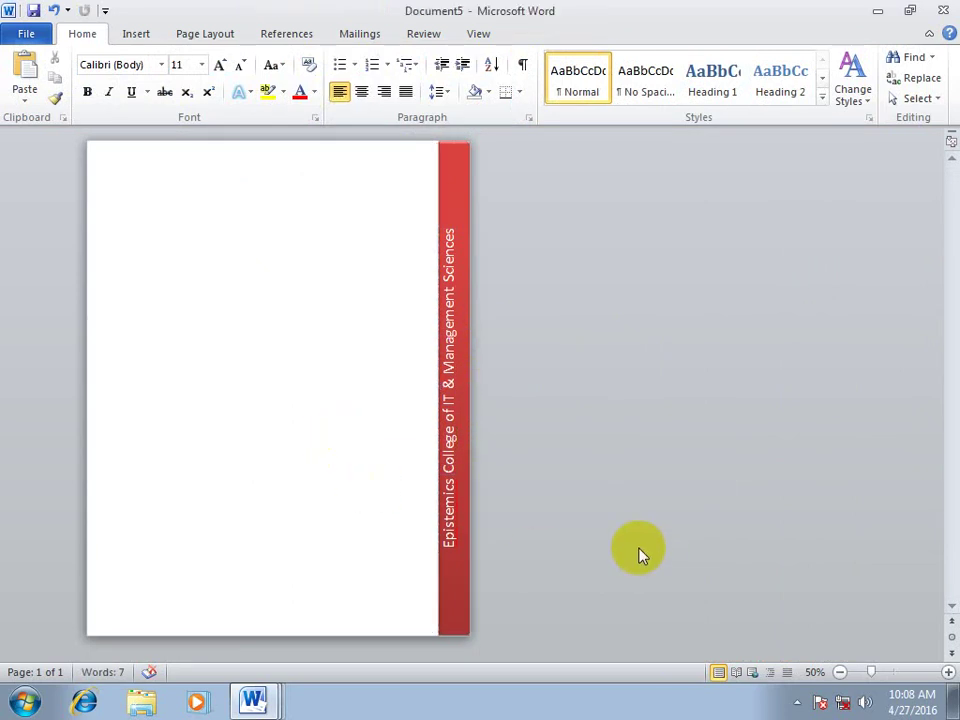
pyautogui.moveTo(450, 205); pyautogui.dragTo(452, 632)
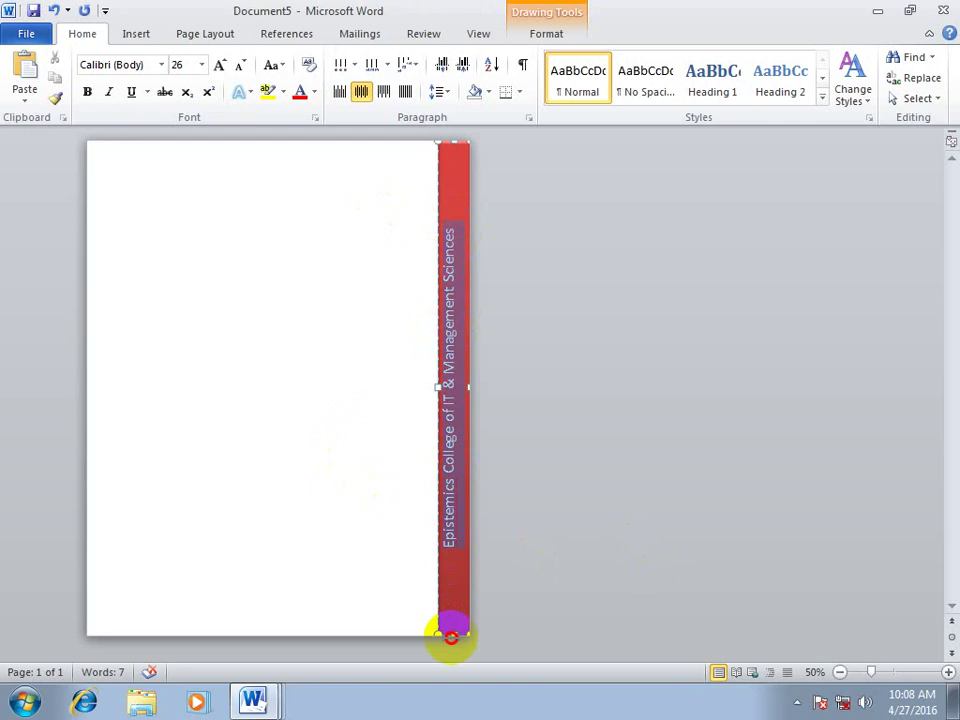
# Step: Save the selected red sidebar to the Text Box gallery as 'Epistemics', then start a new document
pyautogui.click(140, 35)
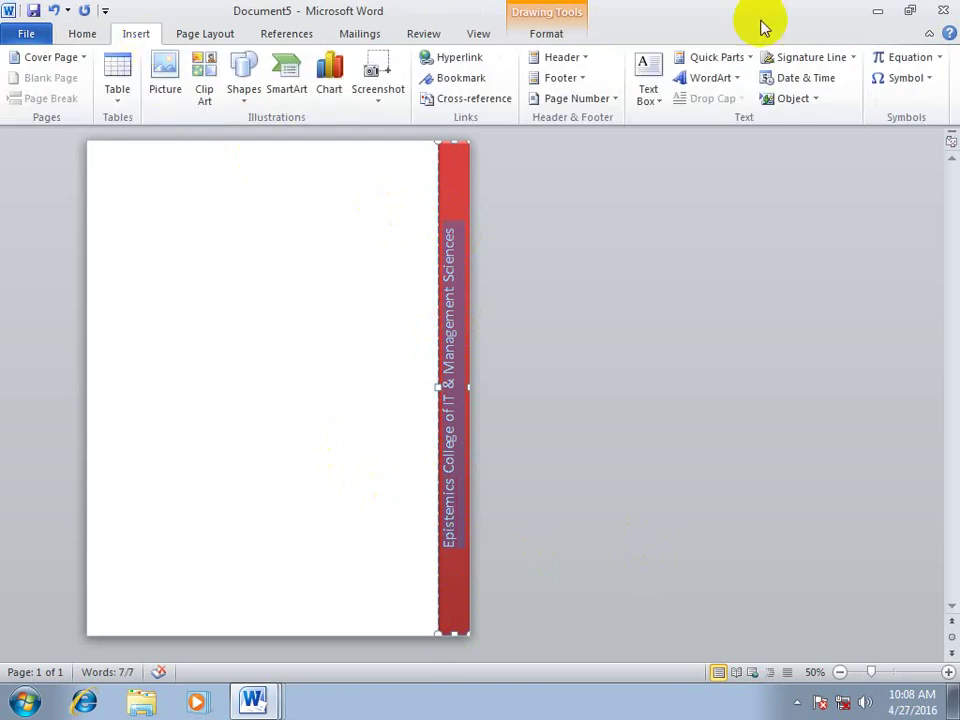
pyautogui.click(658, 93)
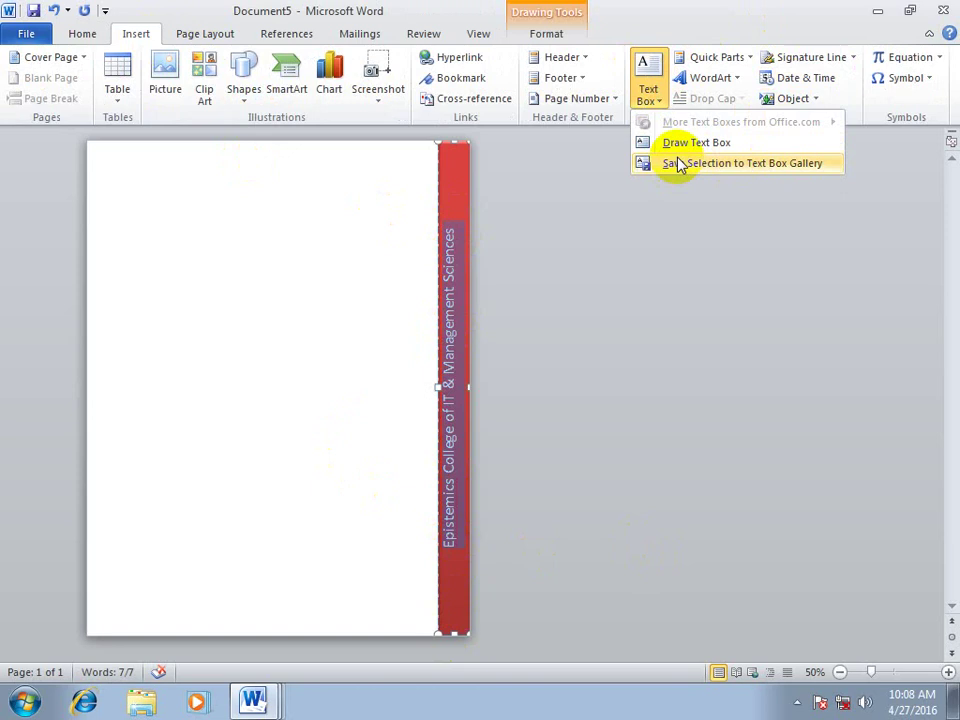
pyautogui.click(751, 164)
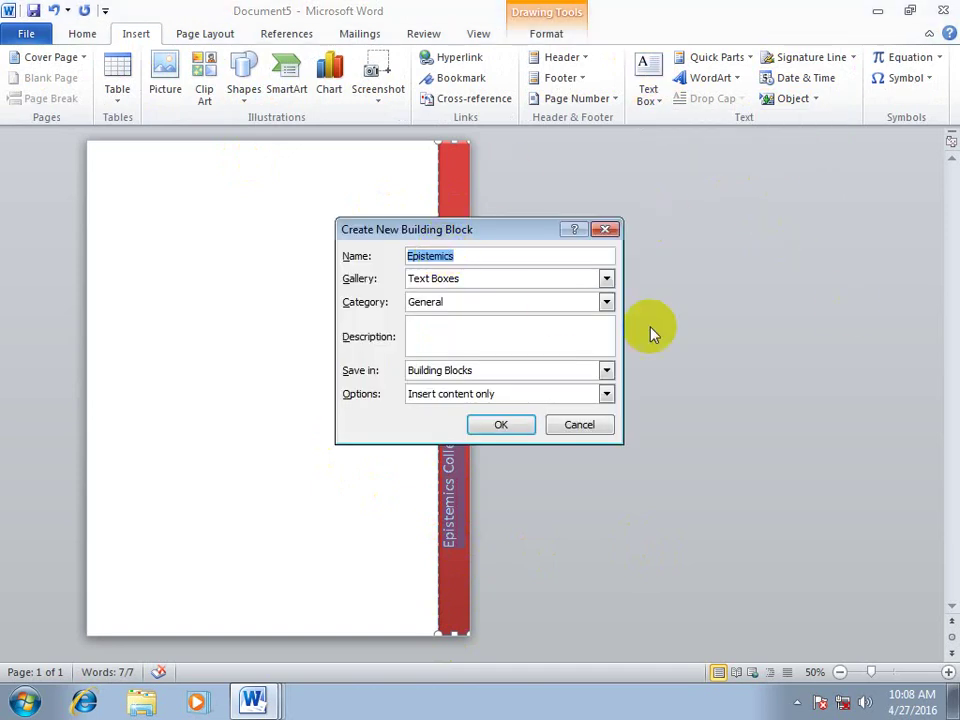
pyautogui.click(484, 428)
pyautogui.click(575, 413)
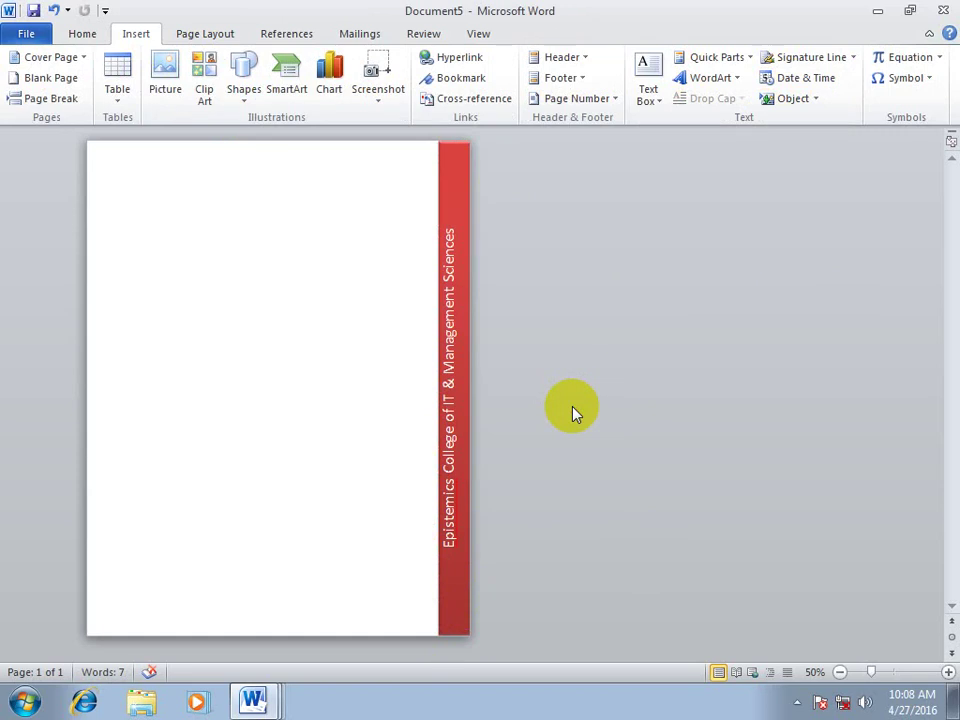
pyautogui.hotkey('ctrl', 'n')
# Step: Insert the saved Epistemics sidebar from the General section of the Text Box gallery
pyautogui.click(135, 38)
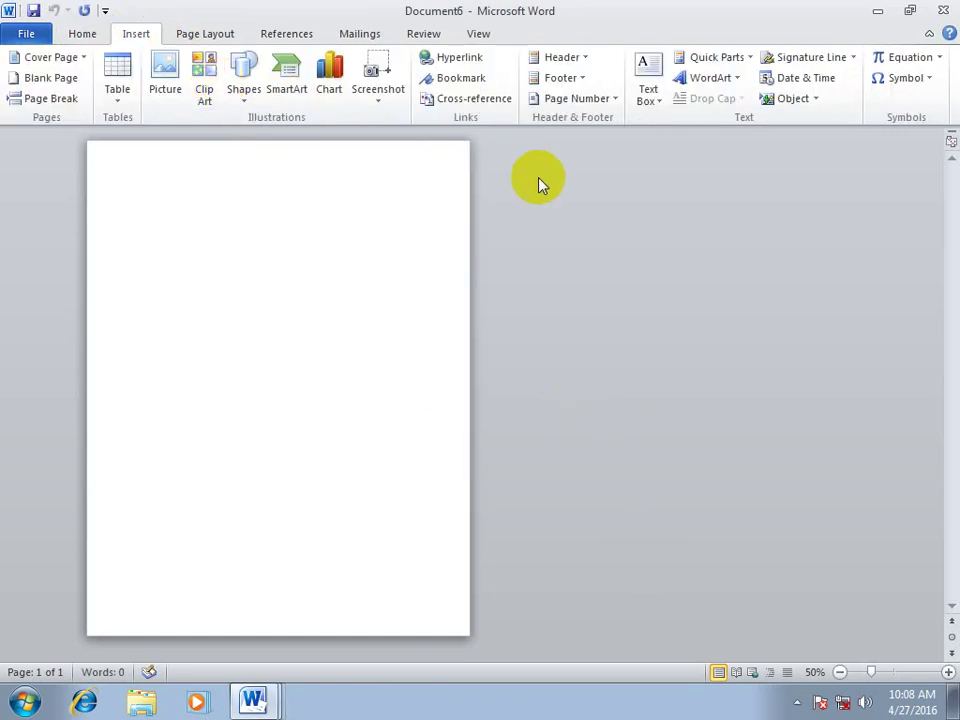
pyautogui.click(660, 96)
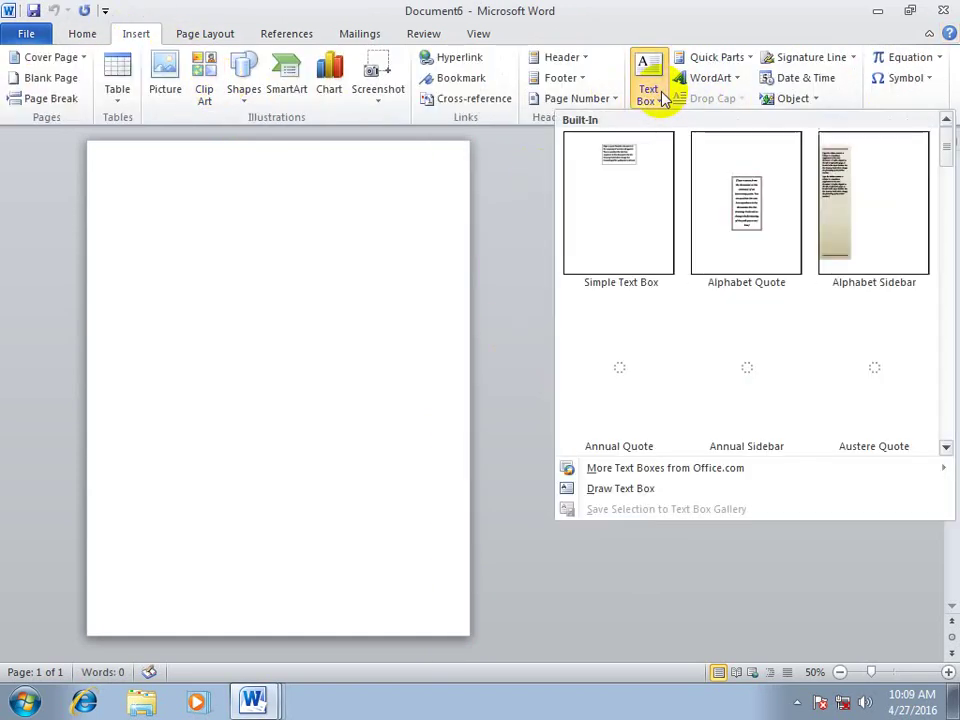
pyautogui.moveTo(943, 152)
pyautogui.mouseDown()
pyautogui.moveTo(940, 425)
pyautogui.moveTo(817, 430)
pyautogui.mouseUp()
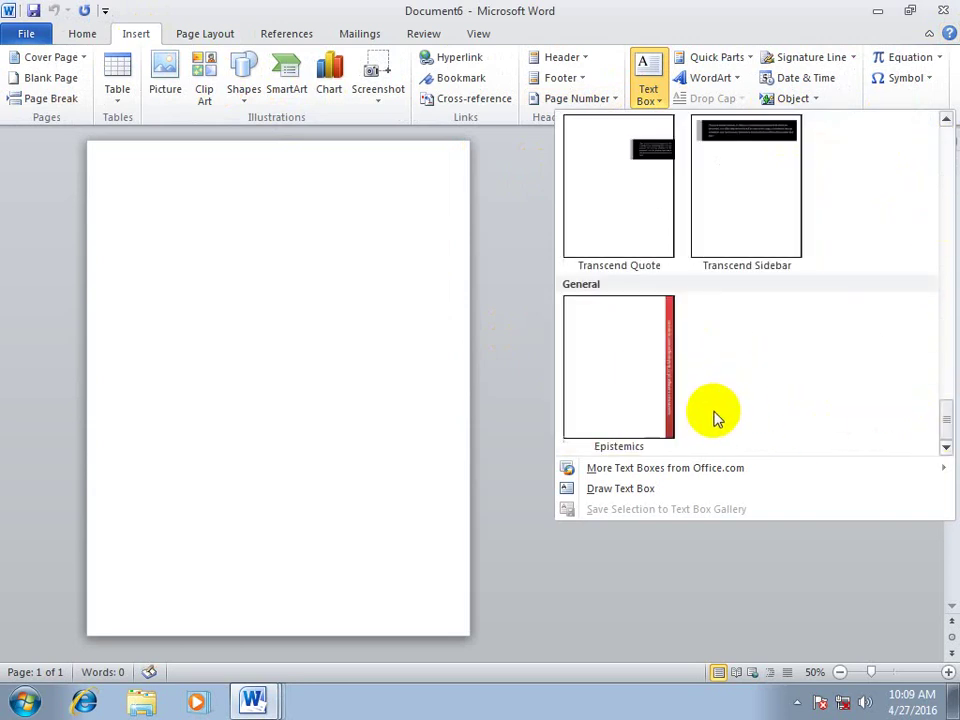
pyautogui.click(651, 382)
pyautogui.click(648, 365)
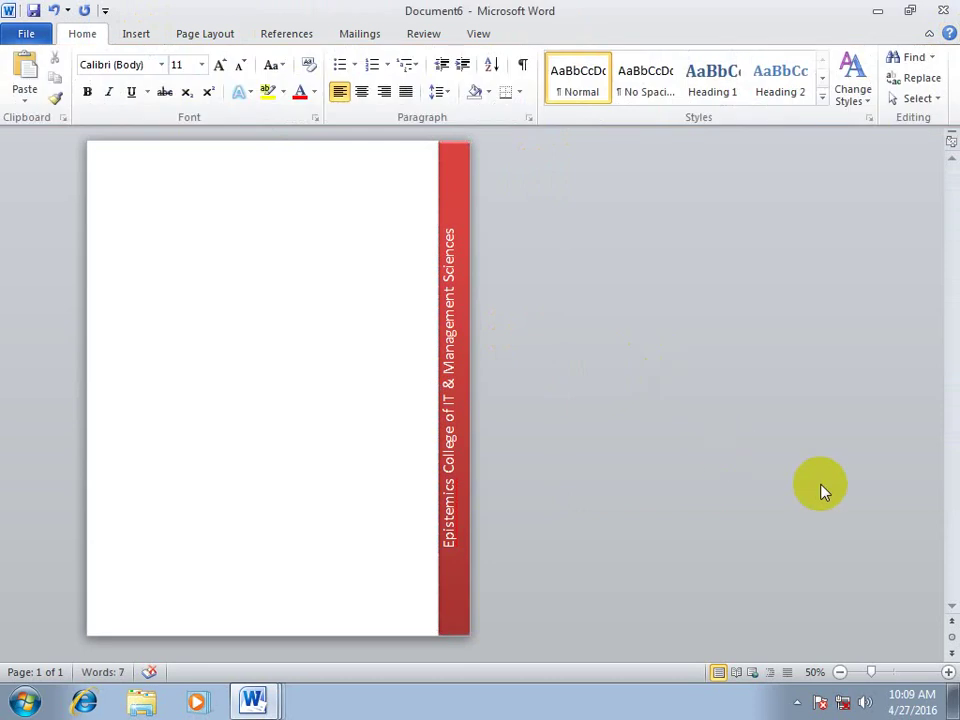
# Step: Change the sidebar's first word to 'Epistemic', then create a new blank document
pyautogui.rightClick(467, 480)
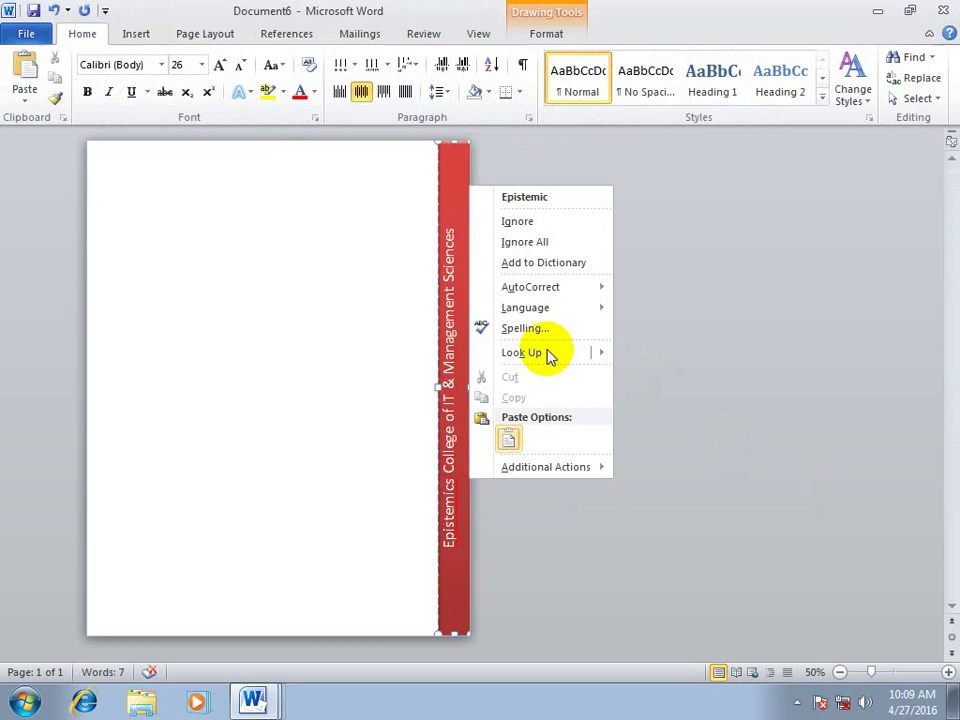
pyautogui.click(522, 197)
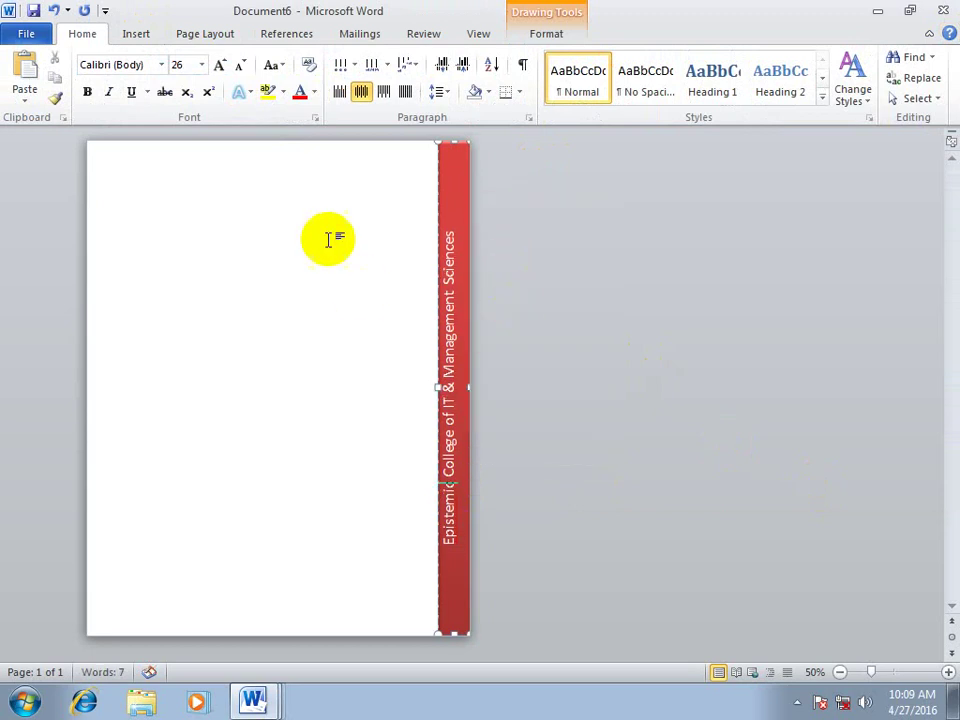
pyautogui.click(137, 34)
pyautogui.click(646, 90)
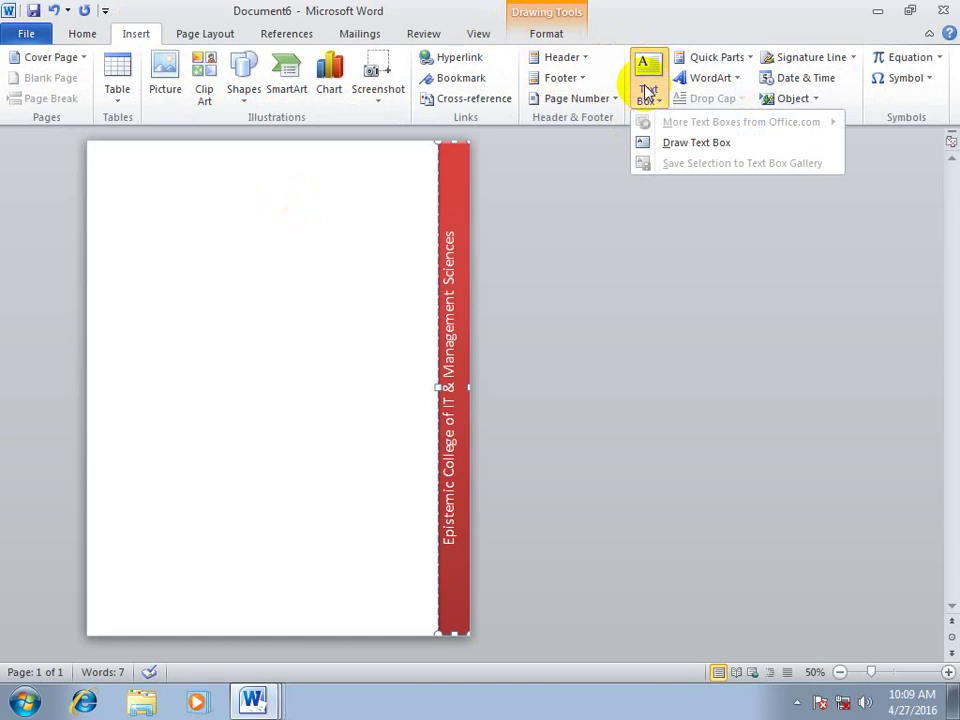
pyautogui.click(315, 248)
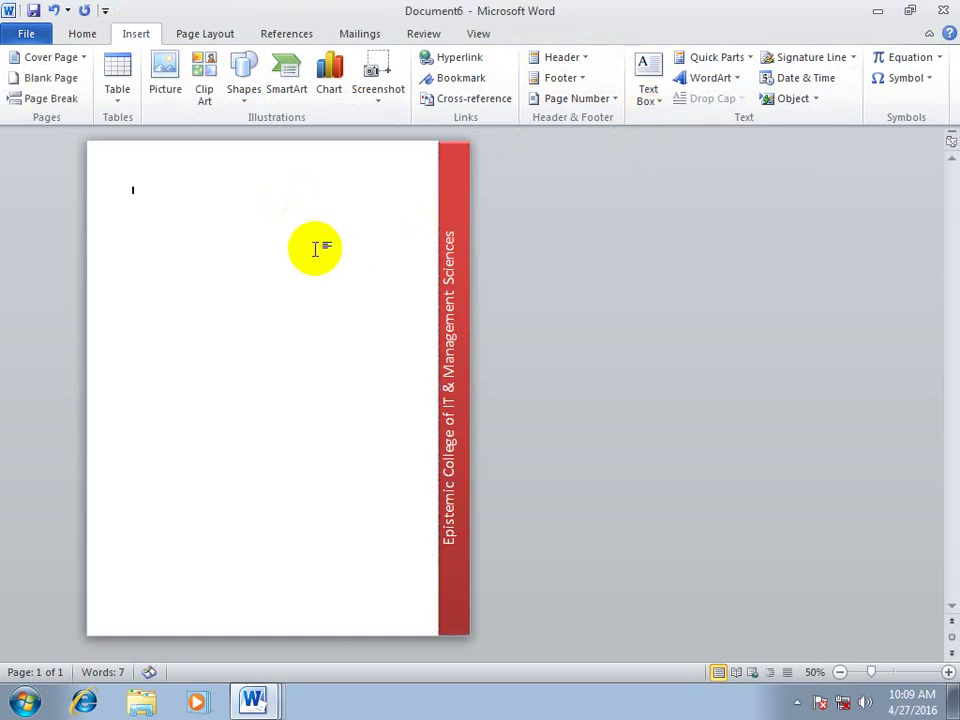
pyautogui.hotkey('ctrl', 'n')
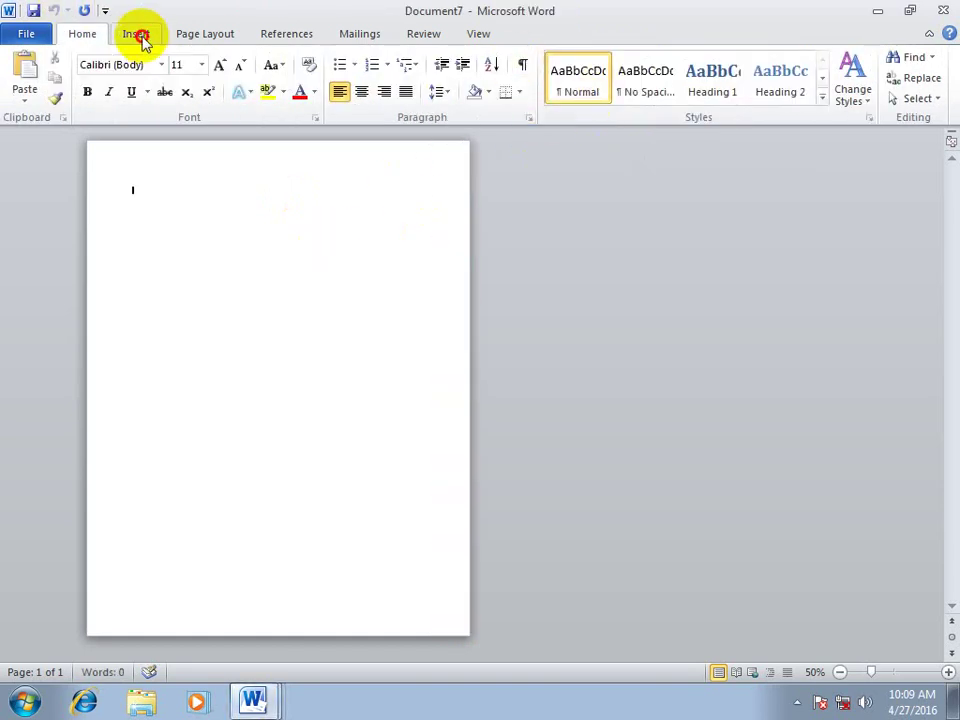
# Step: Delete the Epistemics entry in the Building Blocks Organizer, confirm, and close the organizer
pyautogui.click(137, 34)
pyautogui.click(648, 88)
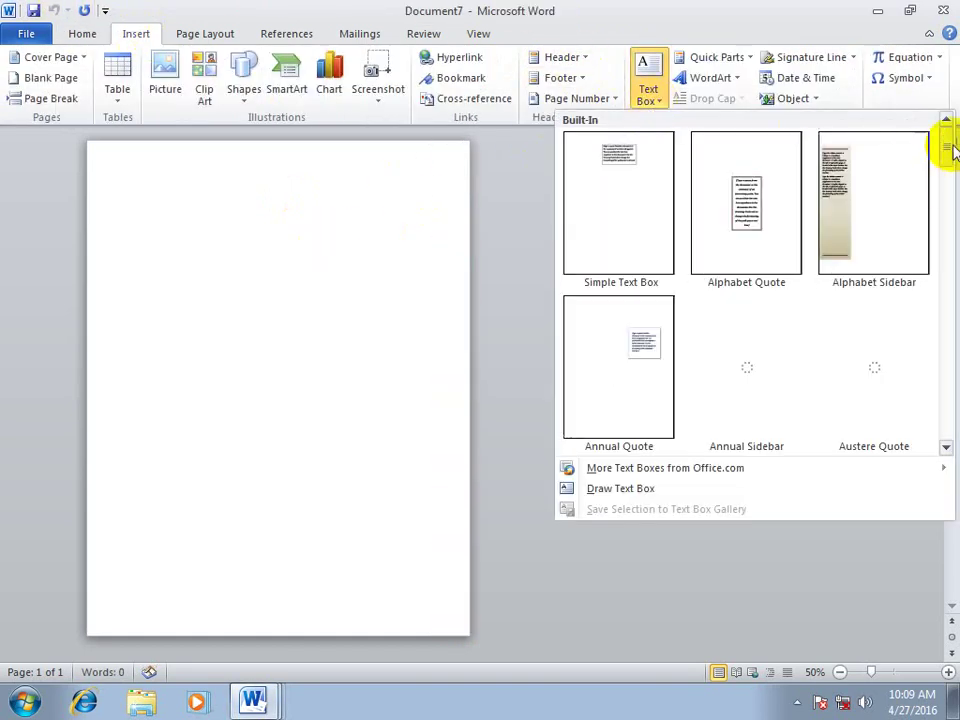
pyautogui.scroll(-5, 890, 360)
pyautogui.scroll(-5, 890, 360)
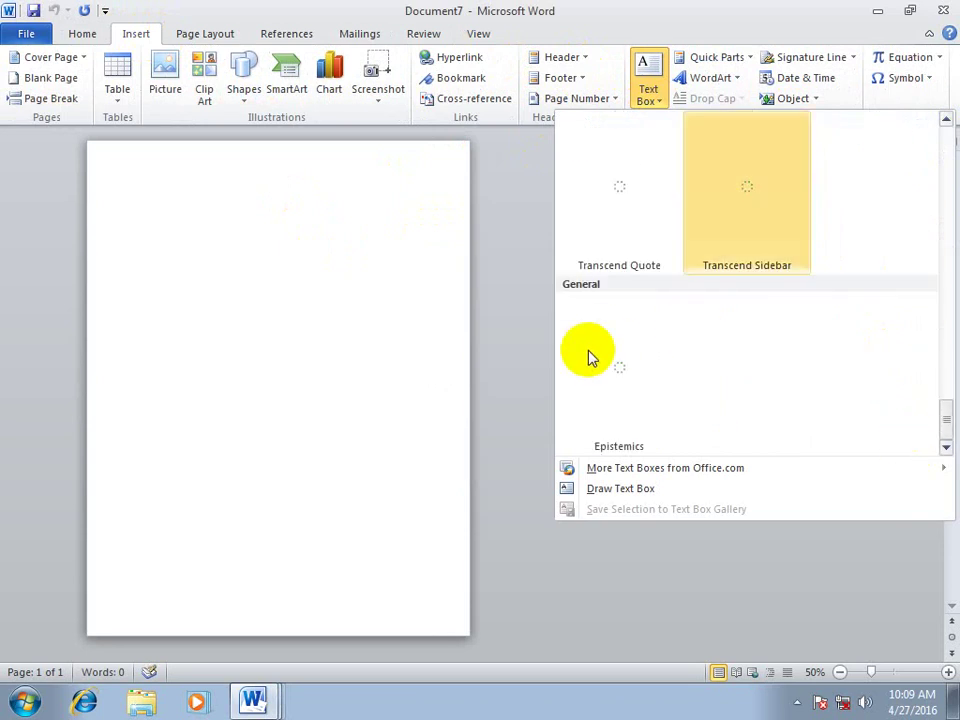
pyautogui.rightClick(621, 352)
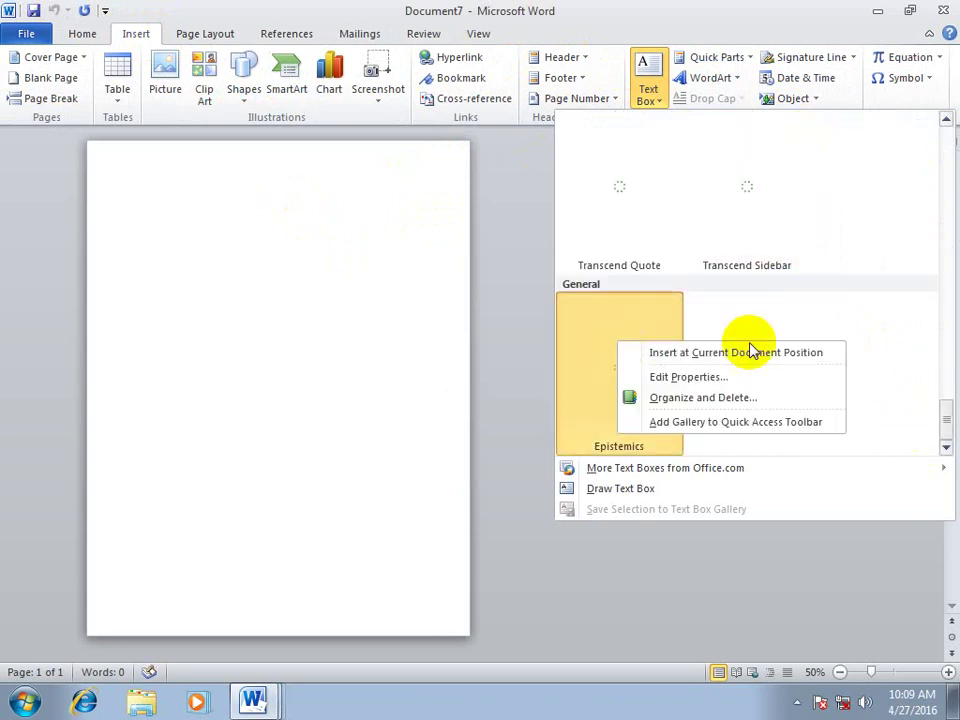
pyautogui.click(703, 398)
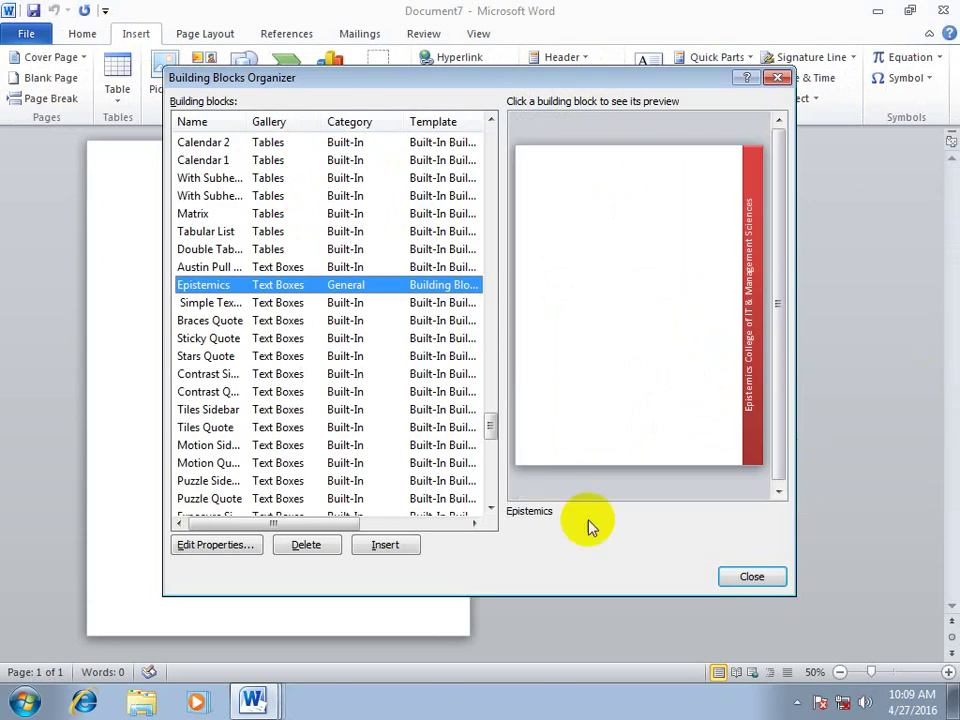
pyautogui.click(317, 547)
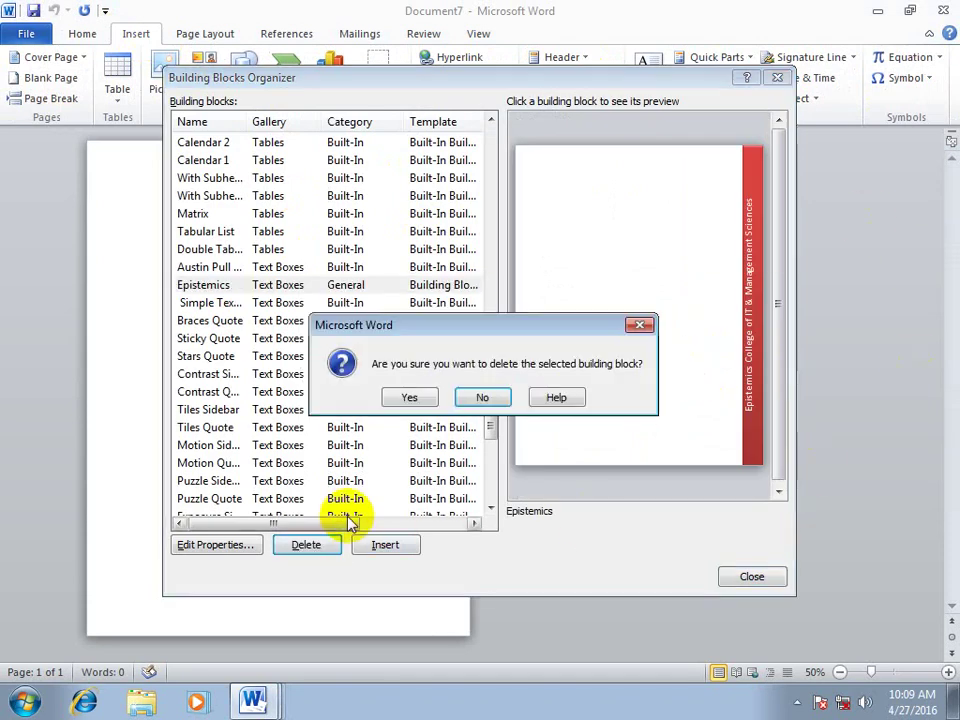
pyautogui.click(413, 391)
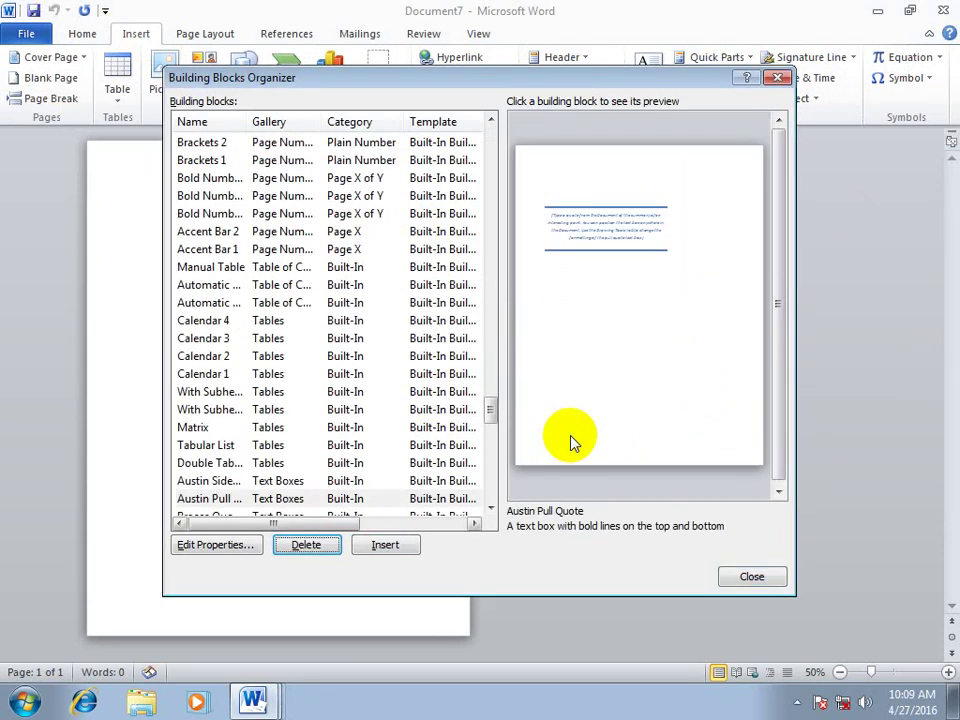
pyautogui.click(760, 575)
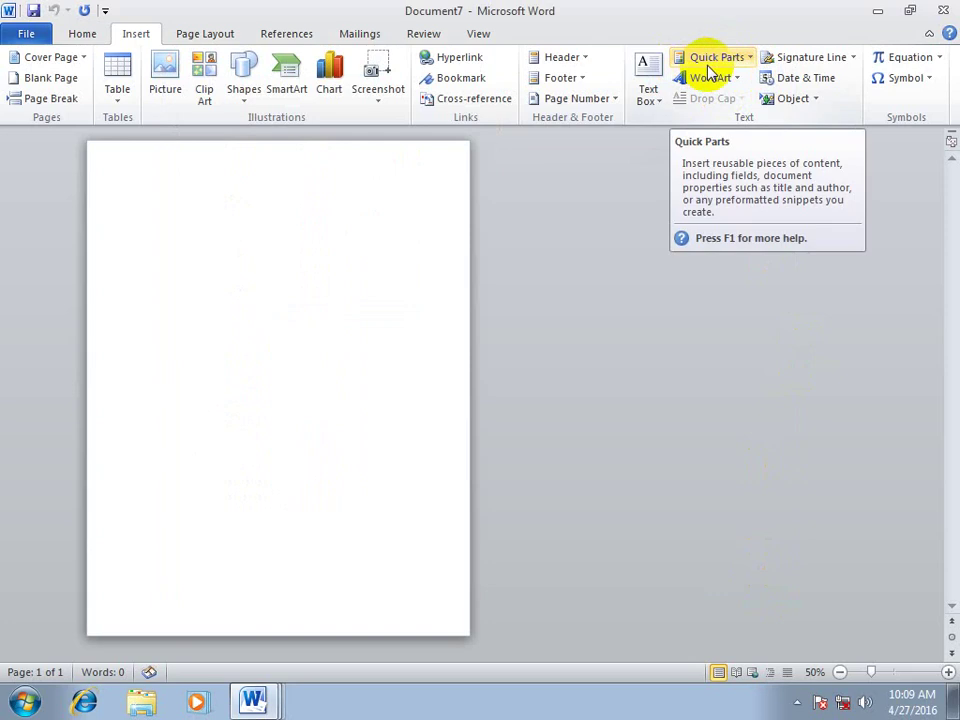
# Step: Insert a WordArt box and type 'Windows note' as its text
pyautogui.click(722, 58)
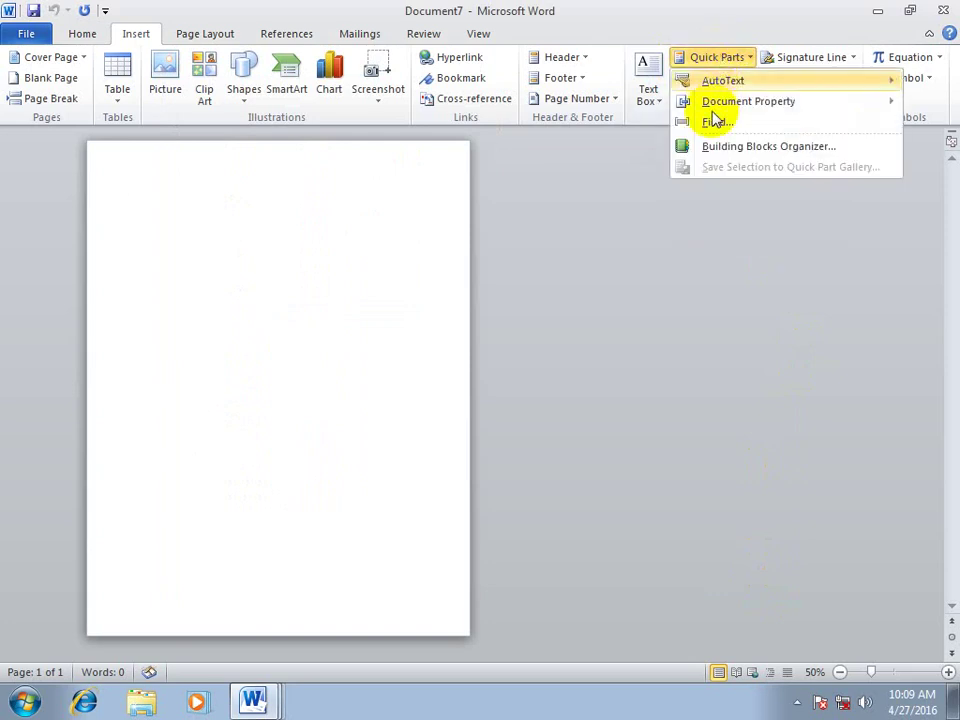
pyautogui.click(708, 59)
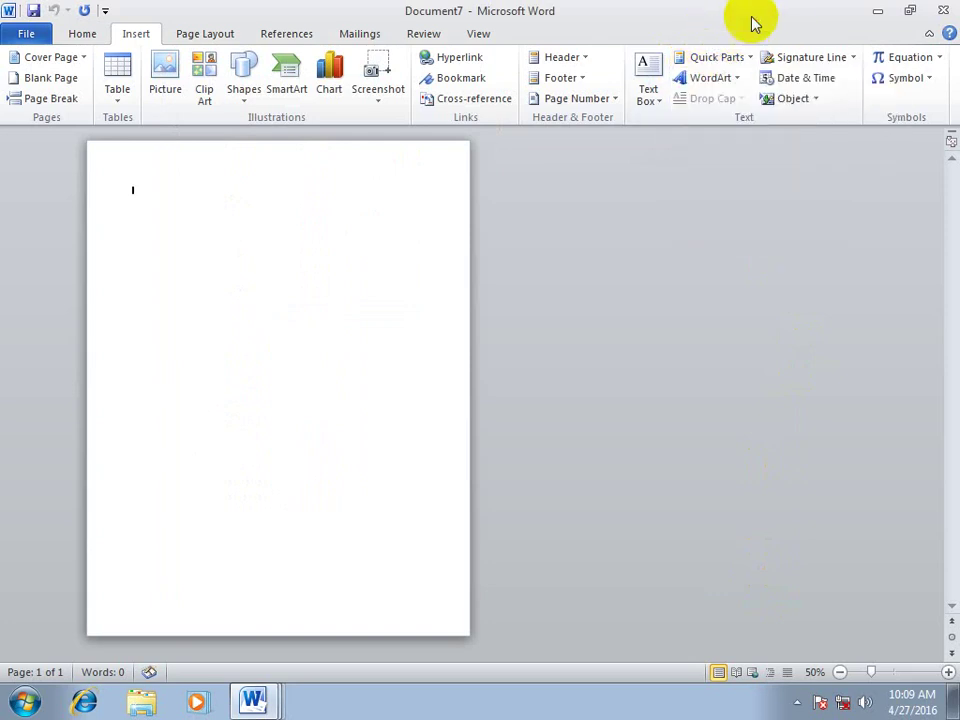
pyautogui.click(720, 86)
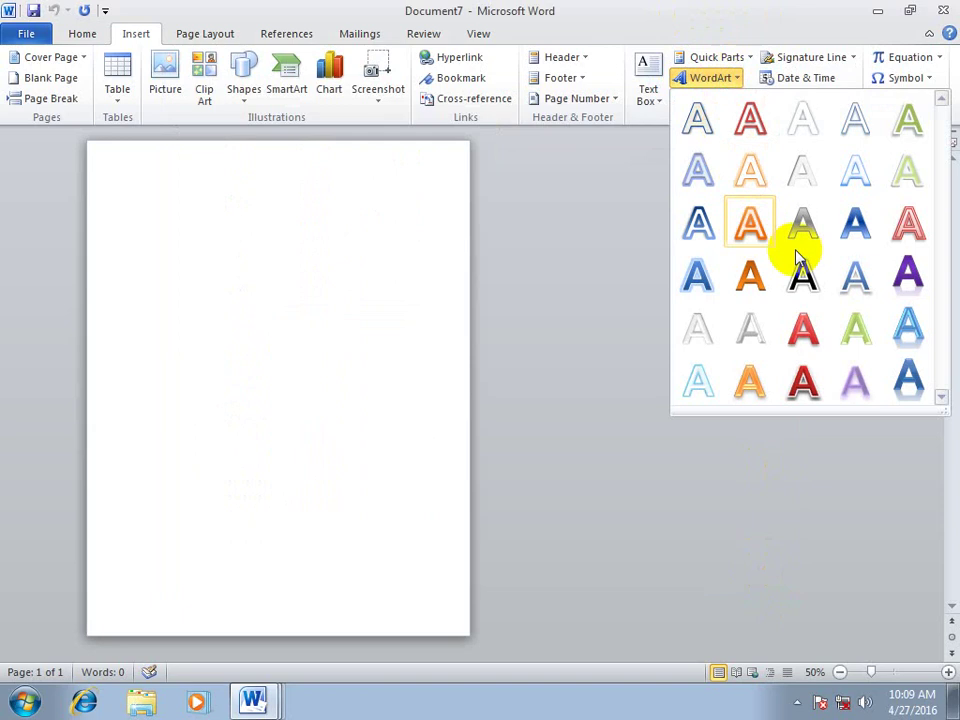
pyautogui.click(688, 274)
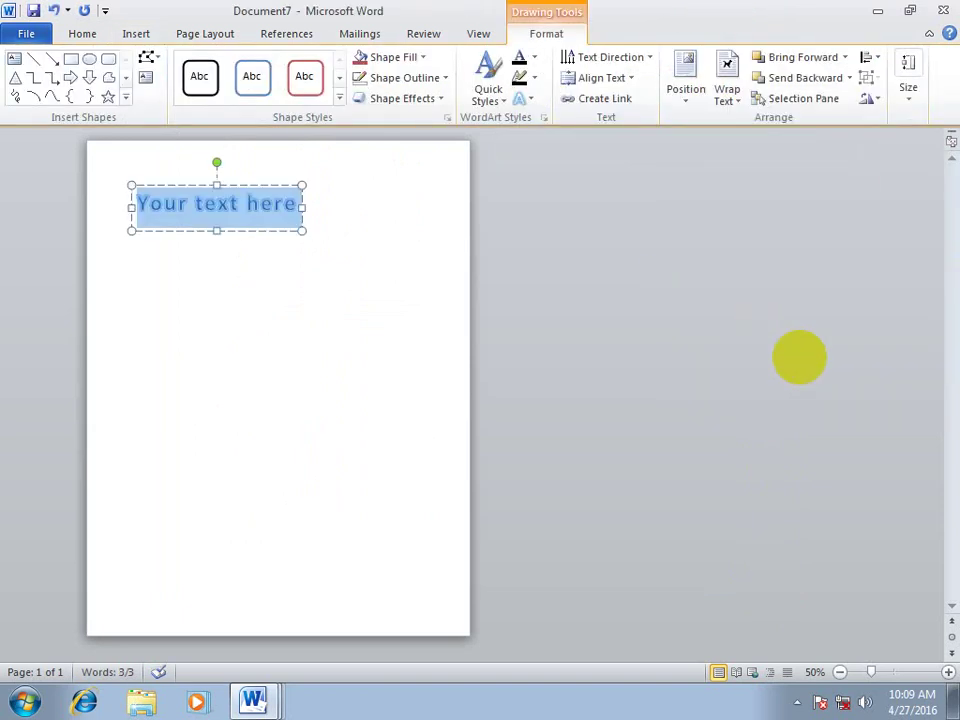
pyautogui.write('We,')
pyautogui.press('BackSpace')
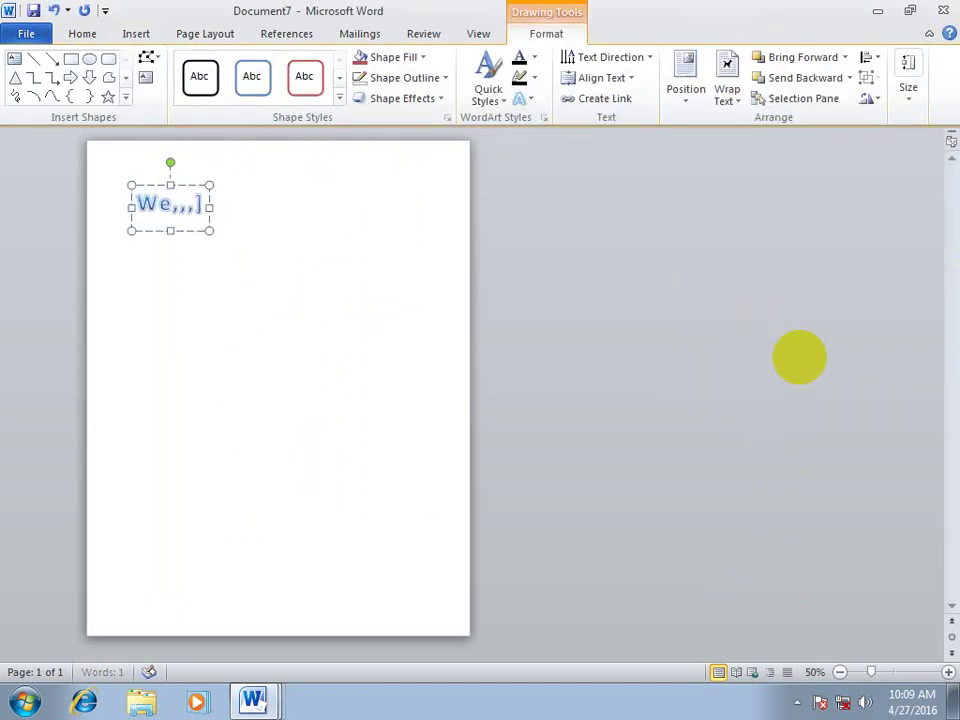
pyautogui.press('BackSpace')
pyautogui.press('BackSpace')
pyautogui.press('BackSpace')
pyautogui.press('BackSpace')
pyautogui.press('BackSpace')
pyautogui.write('Windows')
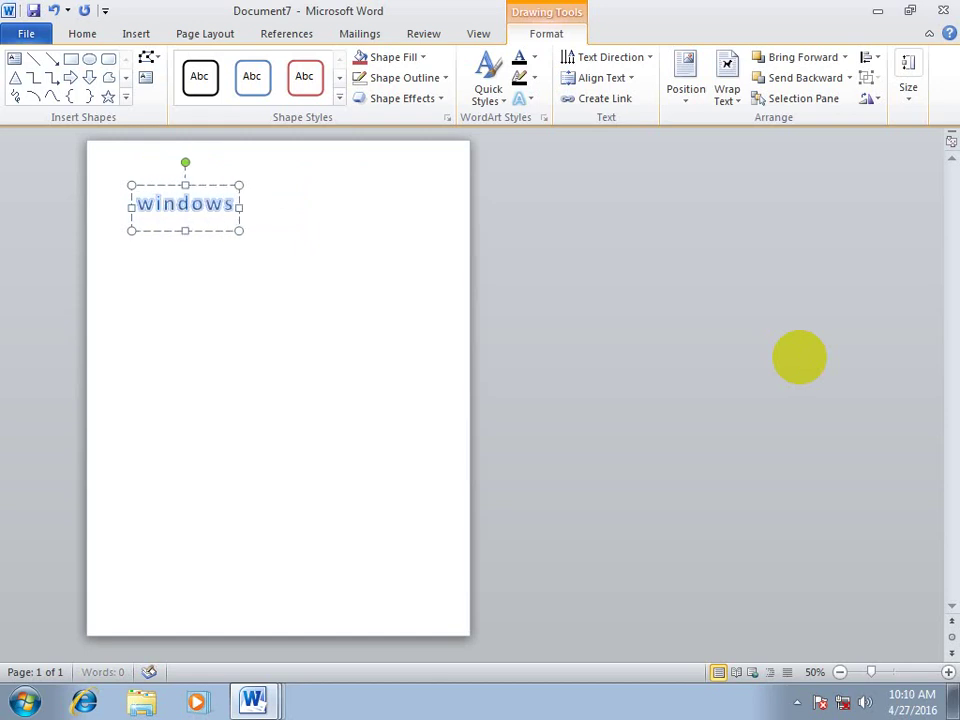
pyautogui.write(' note')
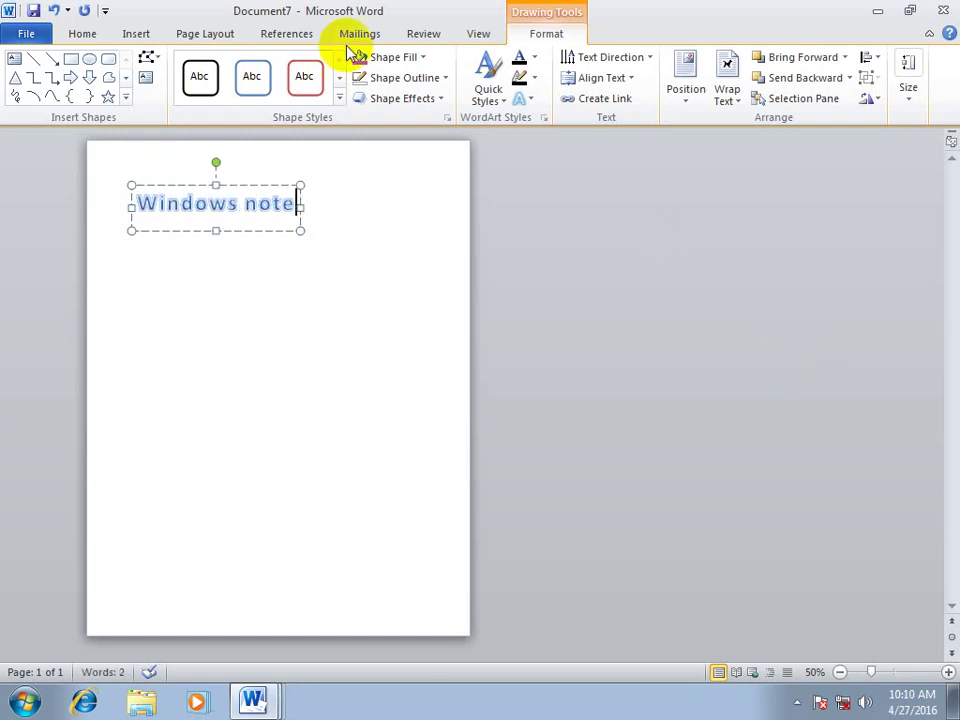
# Step: Move the 'Windows note' WordArt up to the top centre of the page
pyautogui.click(292, 186)
pyautogui.moveTo(347, 178); pyautogui.dragTo(436, 163)
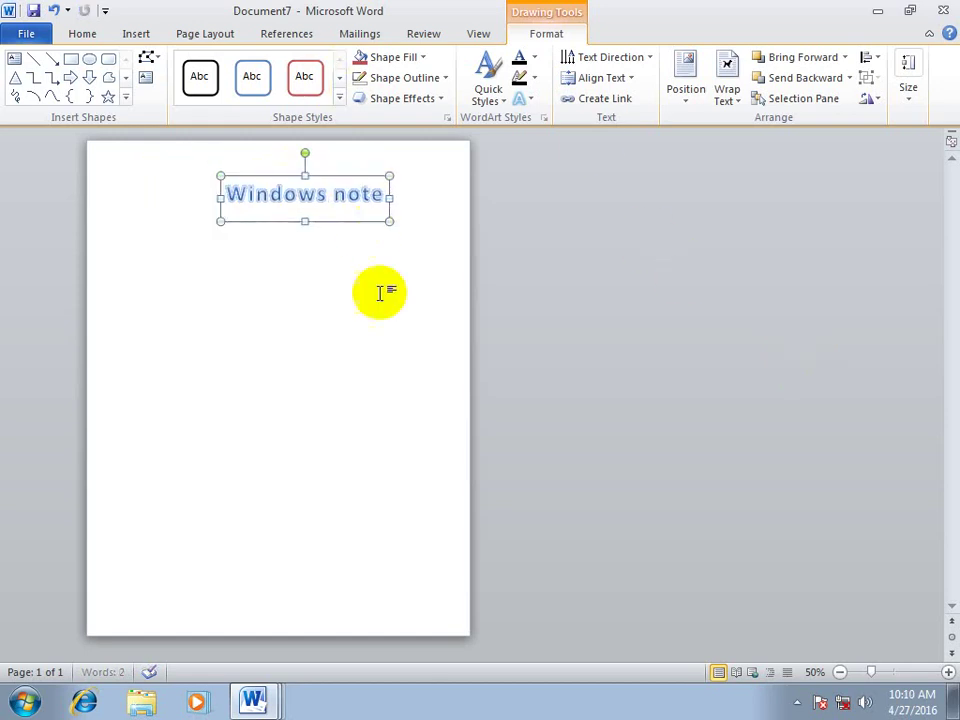
pyautogui.click(409, 322)
pyautogui.click(326, 192)
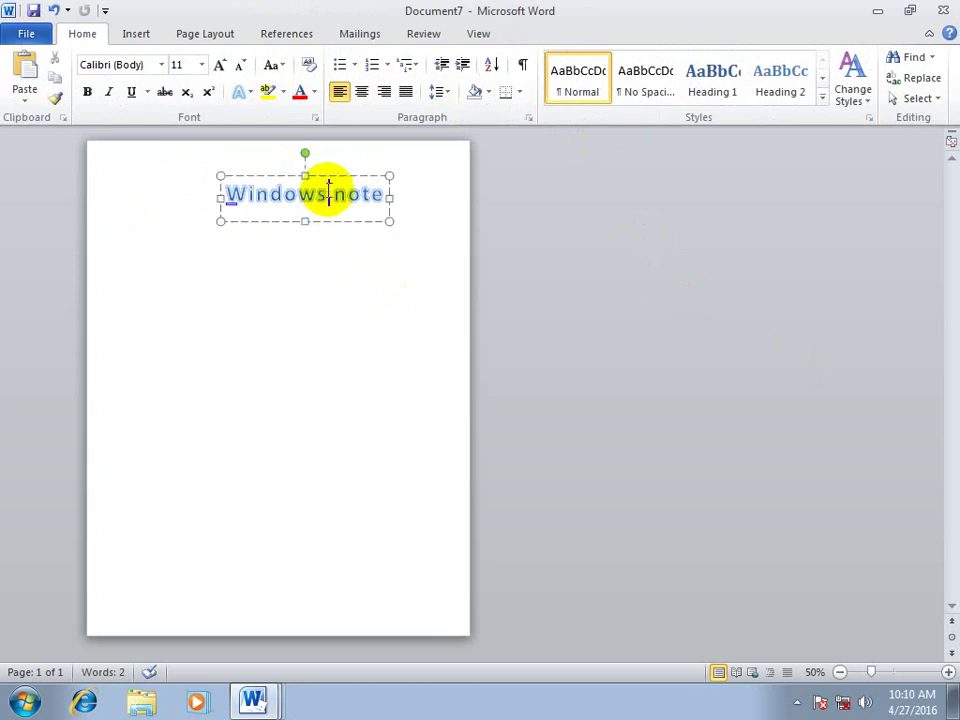
pyautogui.moveTo(311, 177); pyautogui.dragTo(277, 177)
pyautogui.click(374, 380)
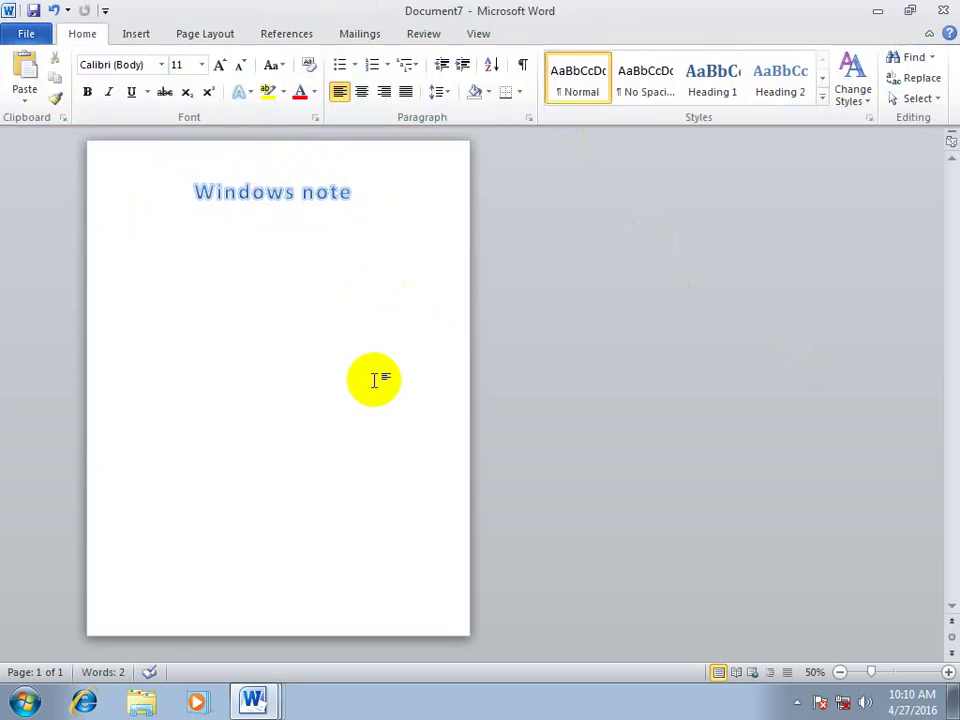
pyautogui.click(136, 33)
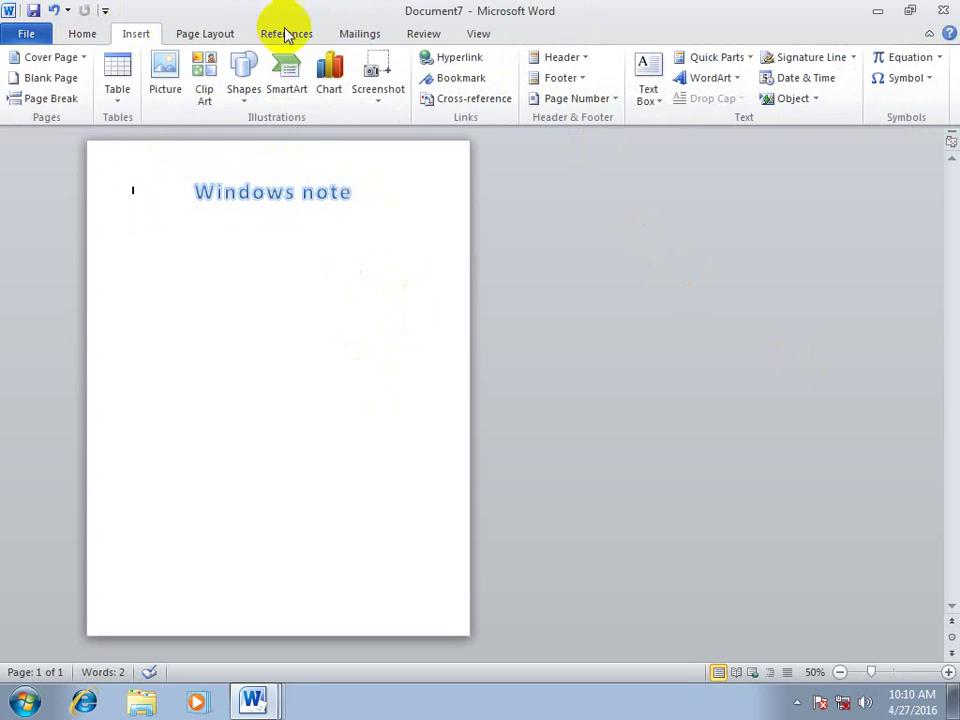
# Step: Insert a second WordArt box left of the heading and delete its 'Your text here' placeholder
pyautogui.click(712, 78)
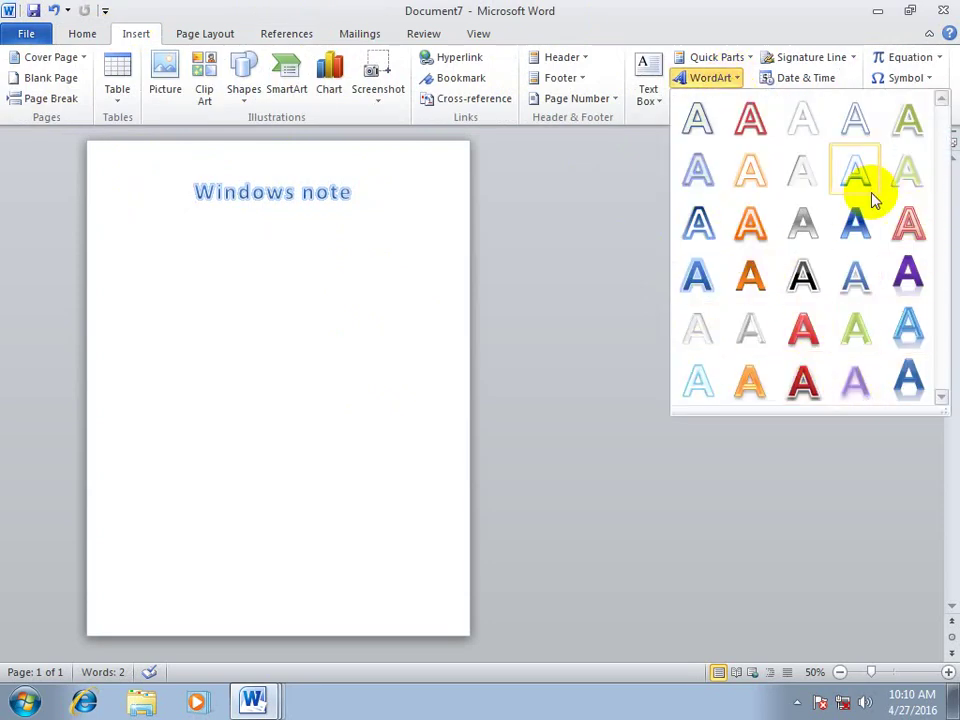
pyautogui.click(910, 172)
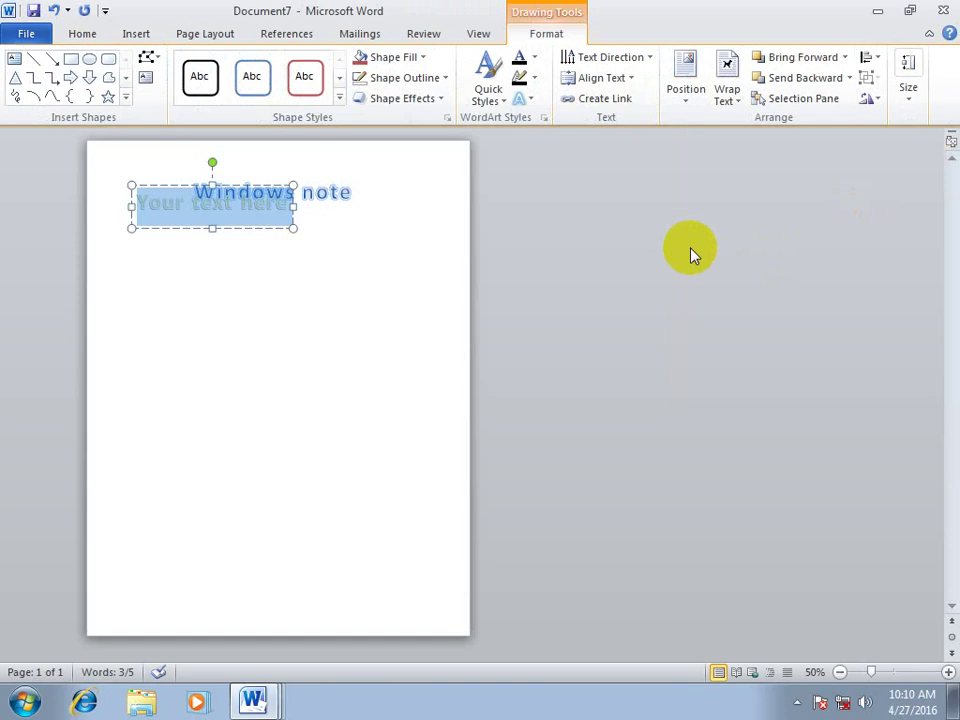
pyautogui.click(590, 258)
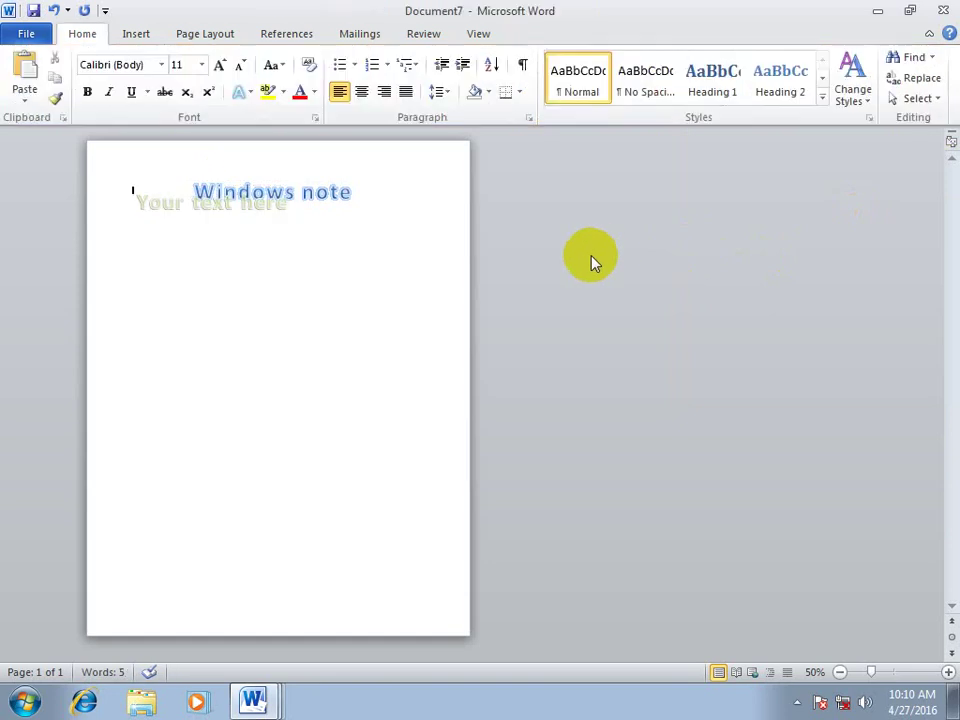
pyautogui.click(240, 203)
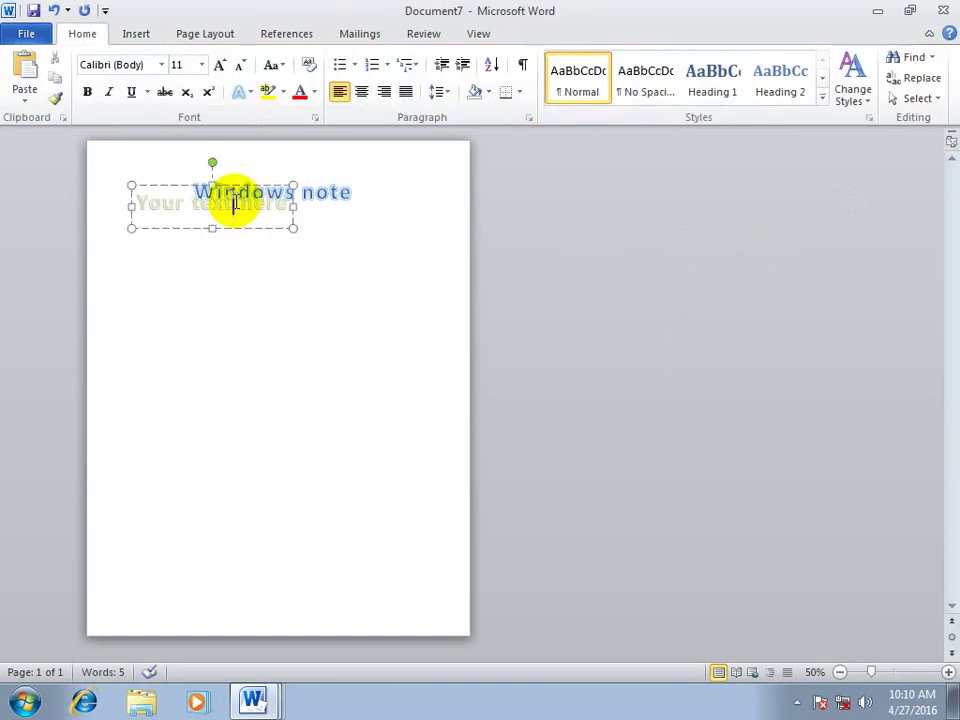
pyautogui.moveTo(270, 203); pyautogui.dragTo(81, 208)
pyautogui.press('Delete')
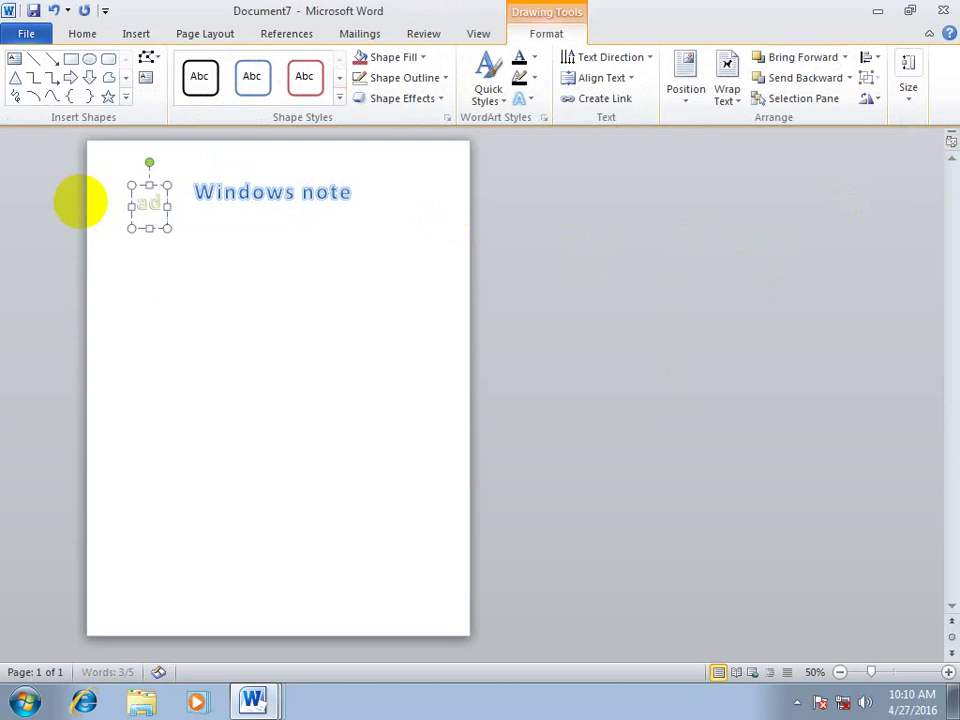
# Step: Type 'ad' into the small WordArt, cancel the save dialog, and start a new document
pyautogui.write('ad')
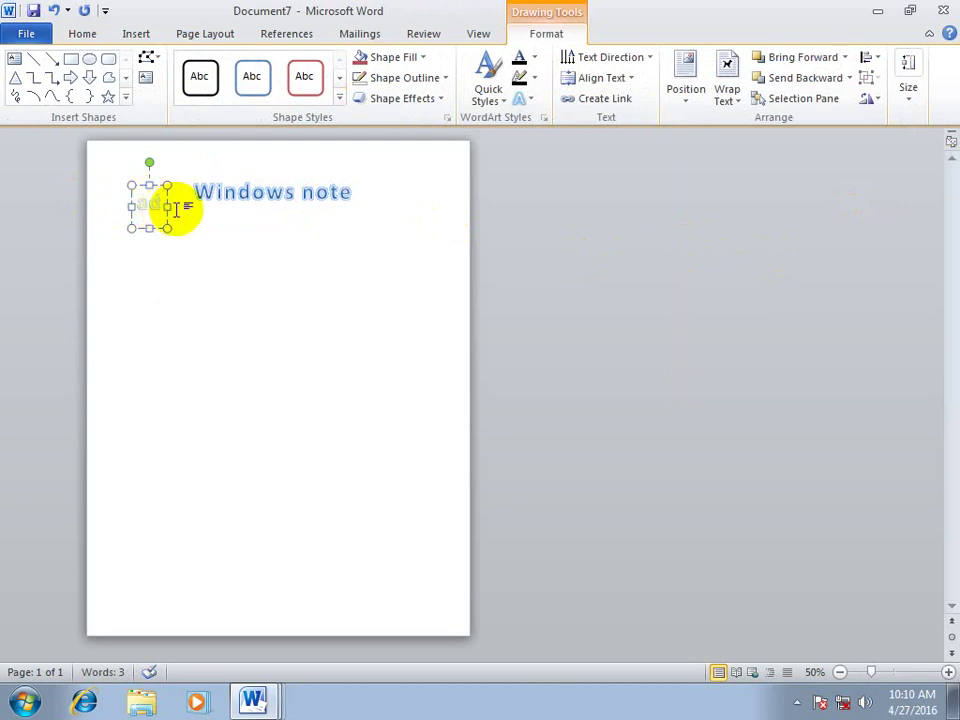
pyautogui.hotkey('ctrl', 's')
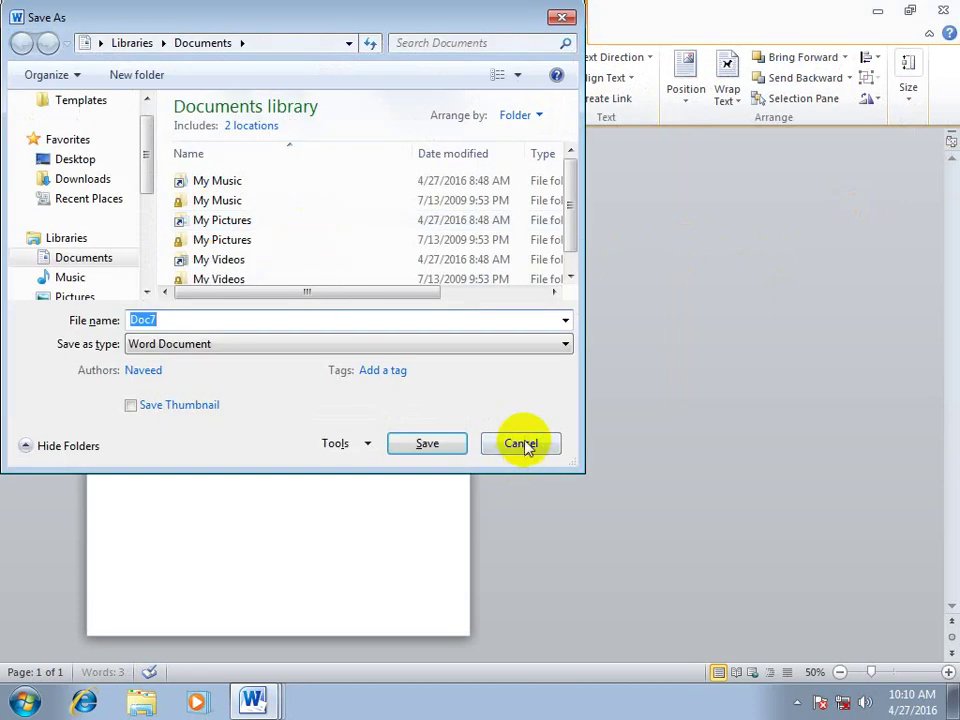
pyautogui.click(521, 444)
pyautogui.click(337, 333)
pyautogui.hotkey('ctrl', 'n')
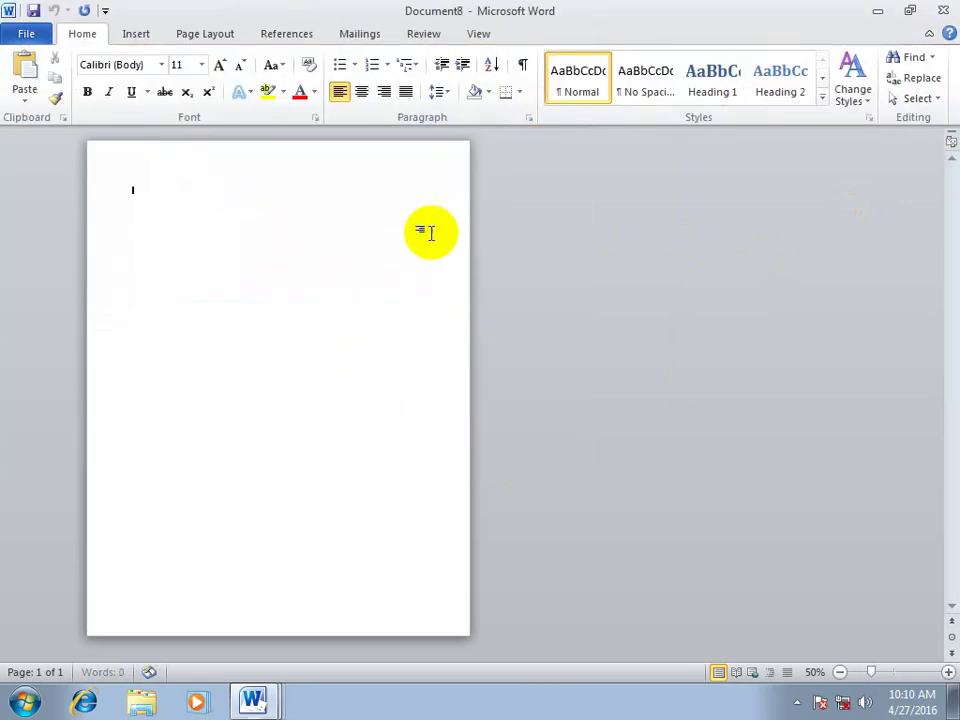
# Step: Insert a WordArt heading reading 'Wel come to Word class', fixing the typos
pyautogui.click(145, 35)
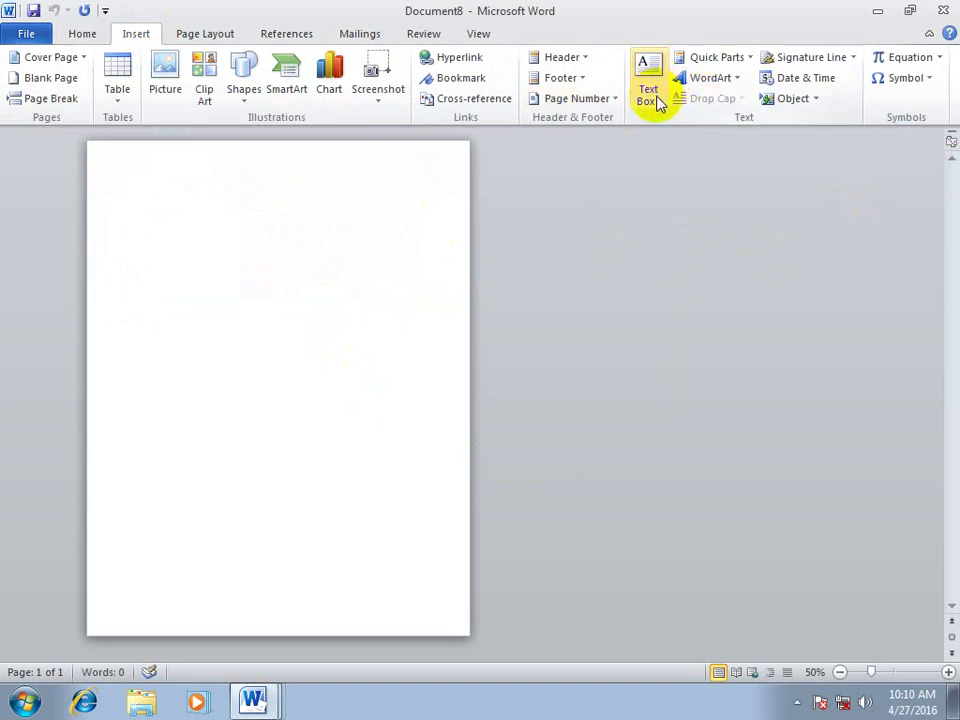
pyautogui.click(707, 80)
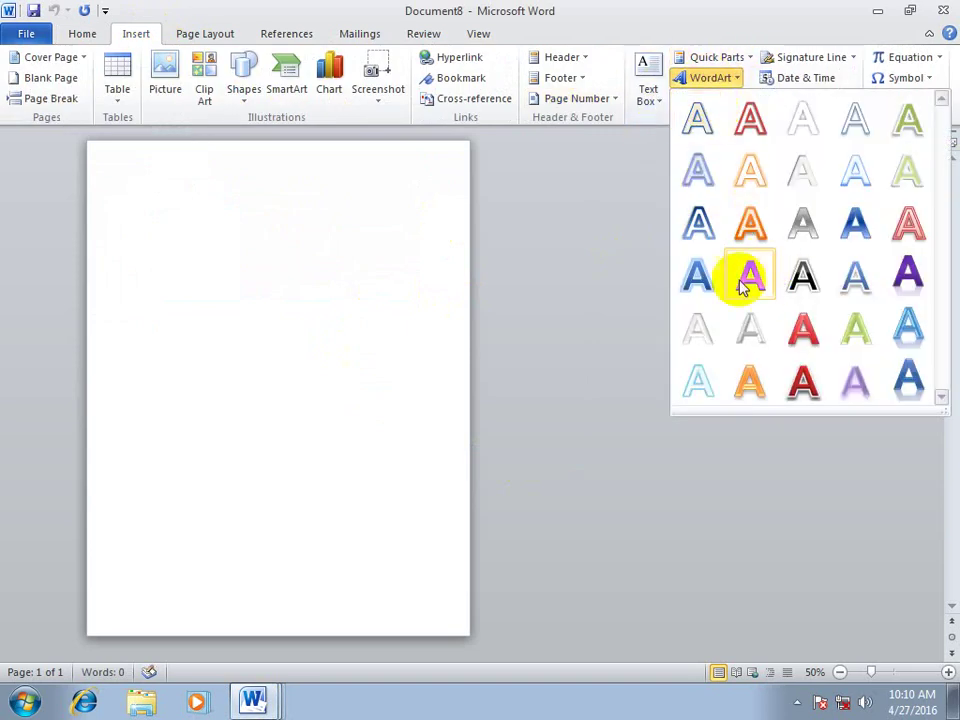
pyautogui.click(697, 273)
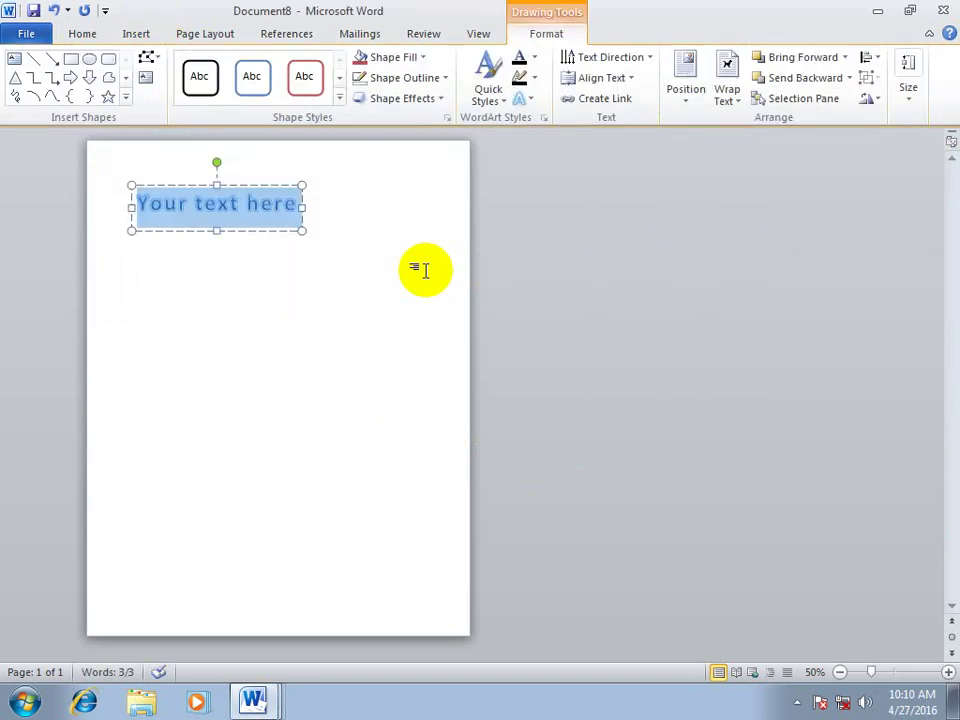
pyautogui.write('Well come to')
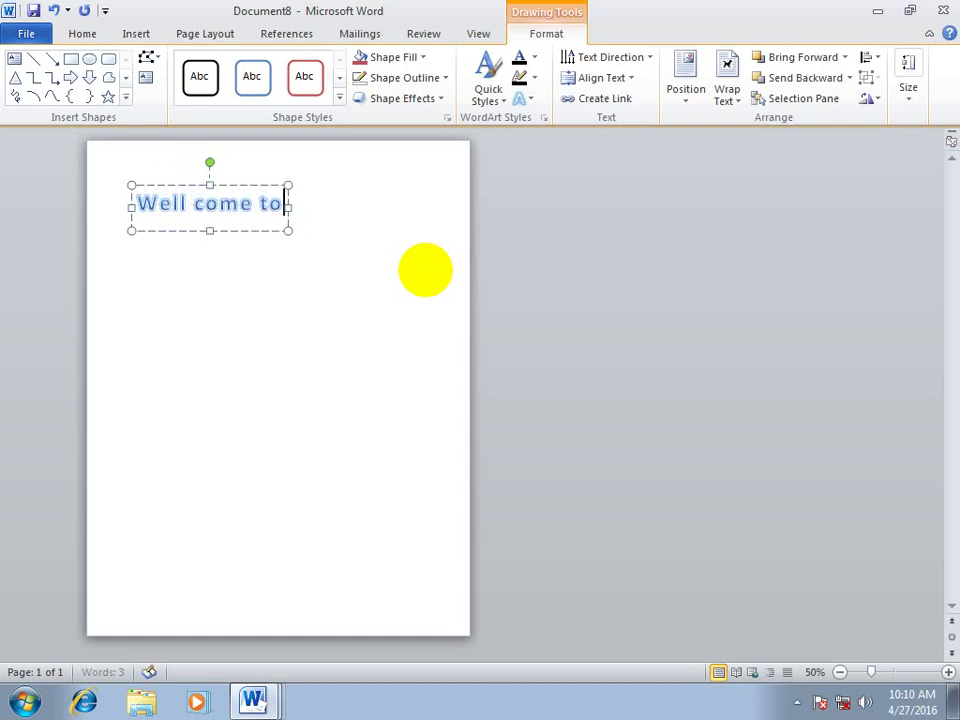
pyautogui.write(' Wi')
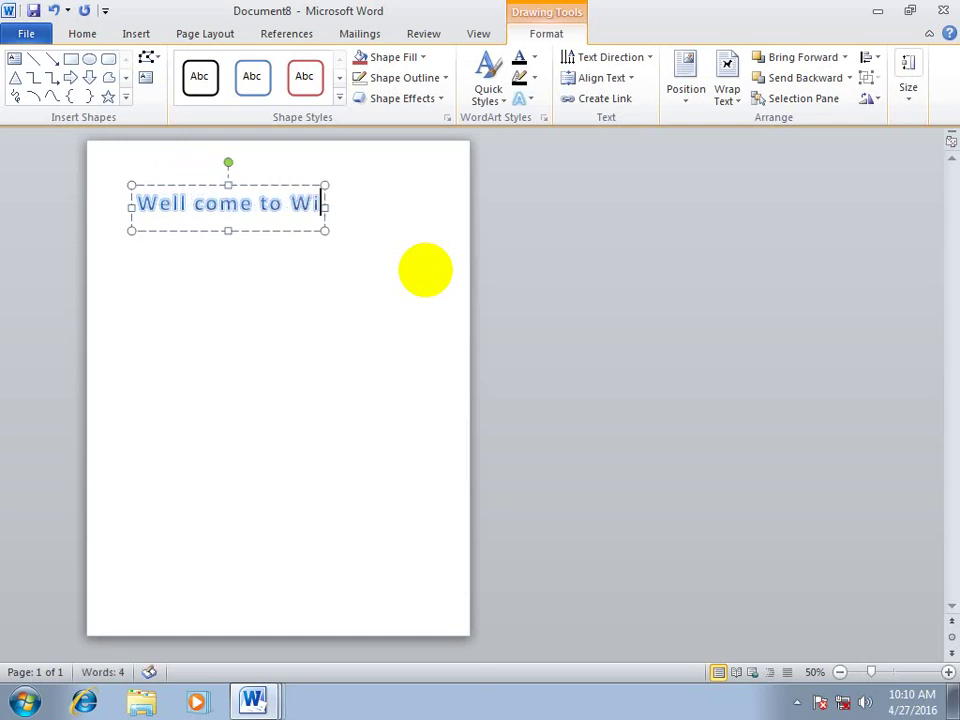
pyautogui.press('BackSpace')
pyautogui.write('ord cl')
pyautogui.press('BackSpace')
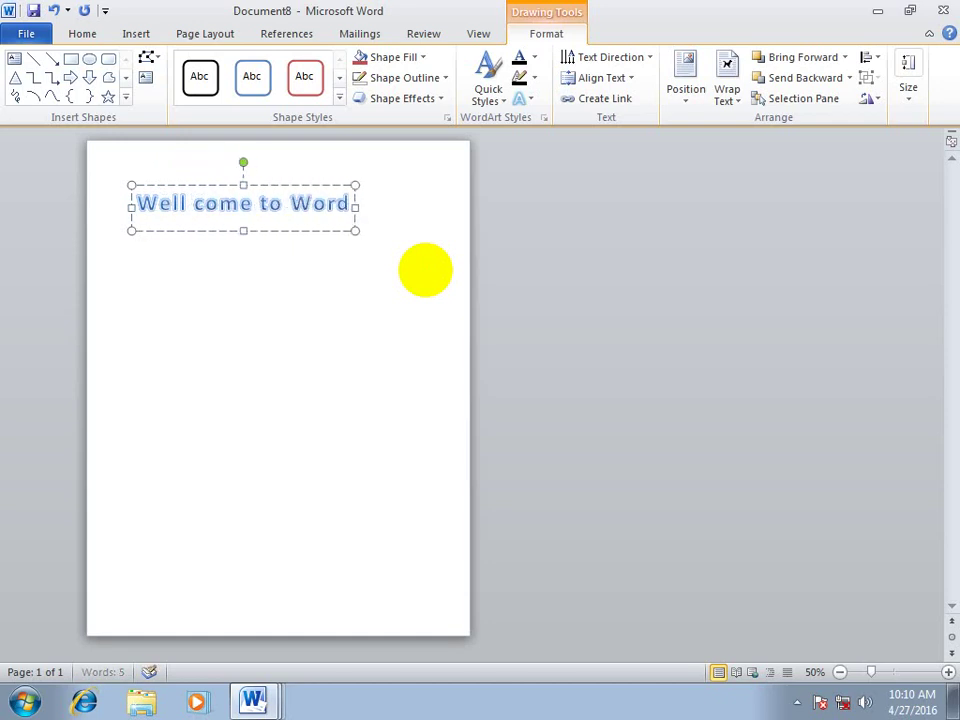
pyautogui.write('class')
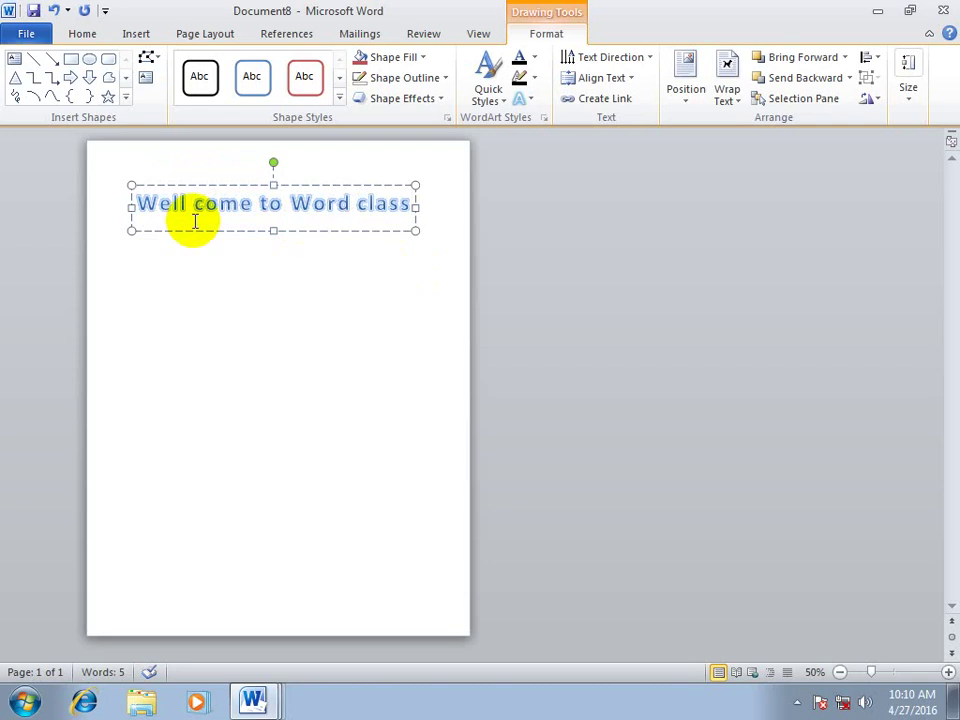
pyautogui.press('BackSpace')
pyautogui.click(214, 246)
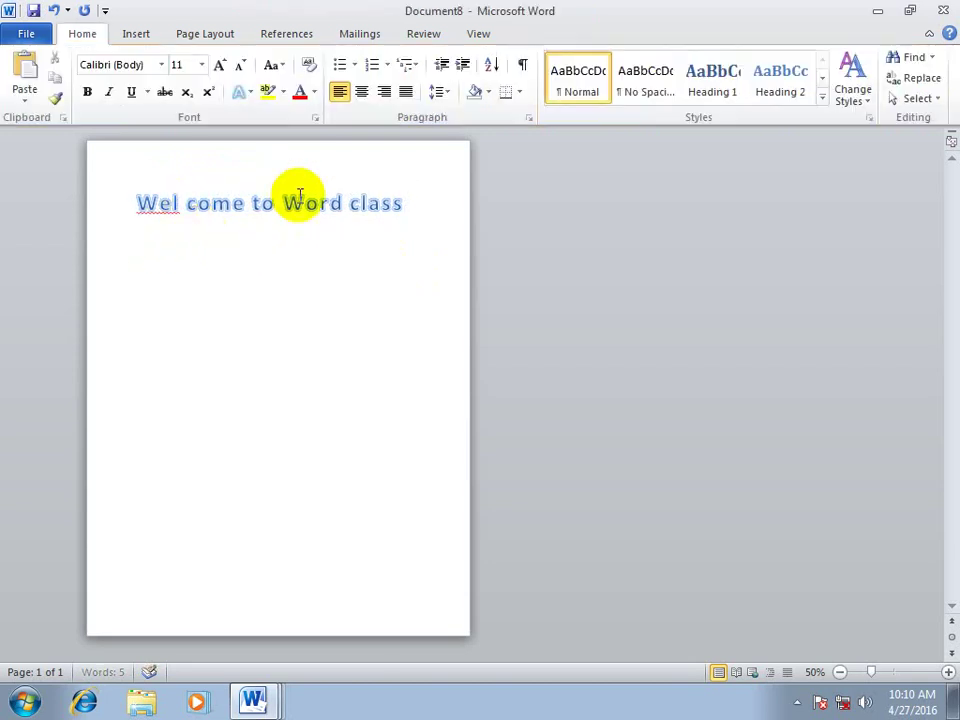
pyautogui.click(298, 208)
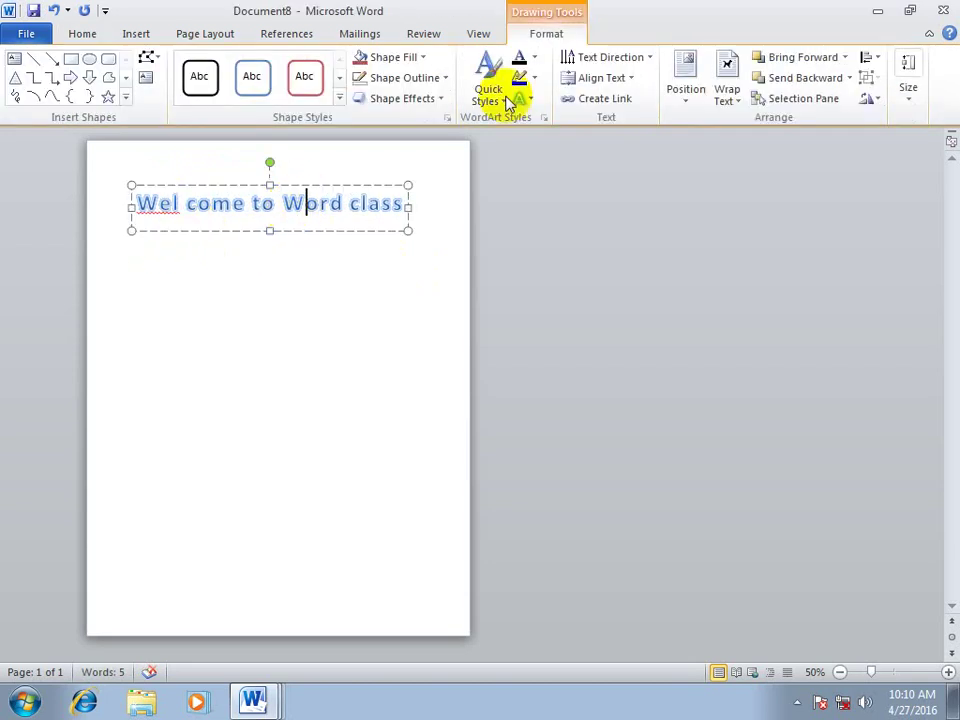
# Step: Fill the WordArt heading with the )0000 (13) photo from D:\Some mix photos
pyautogui.click(422, 58)
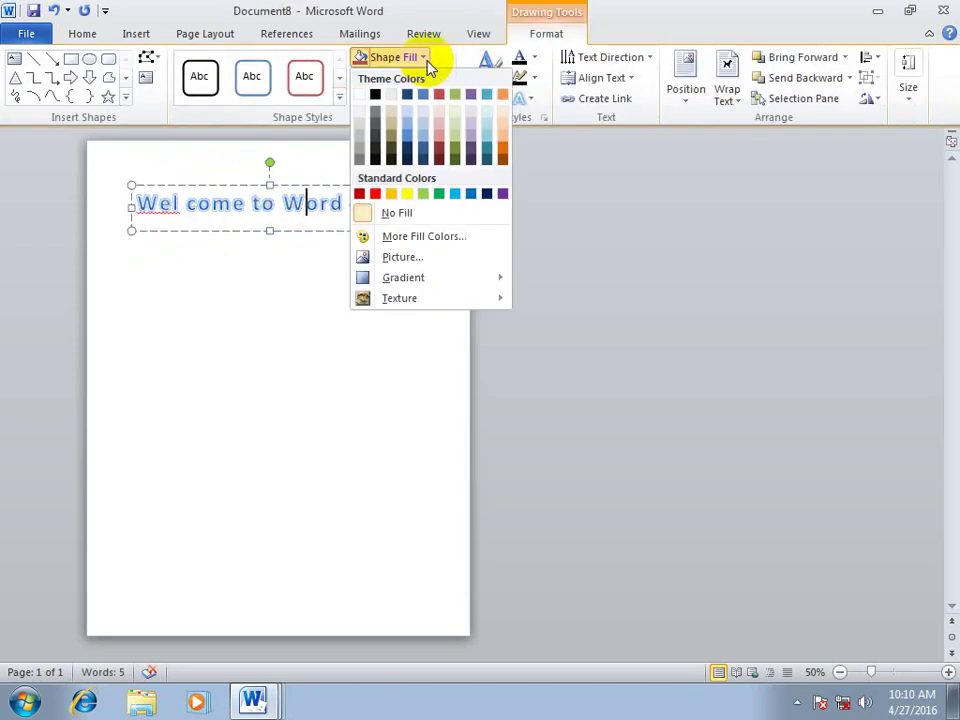
pyautogui.click(433, 258)
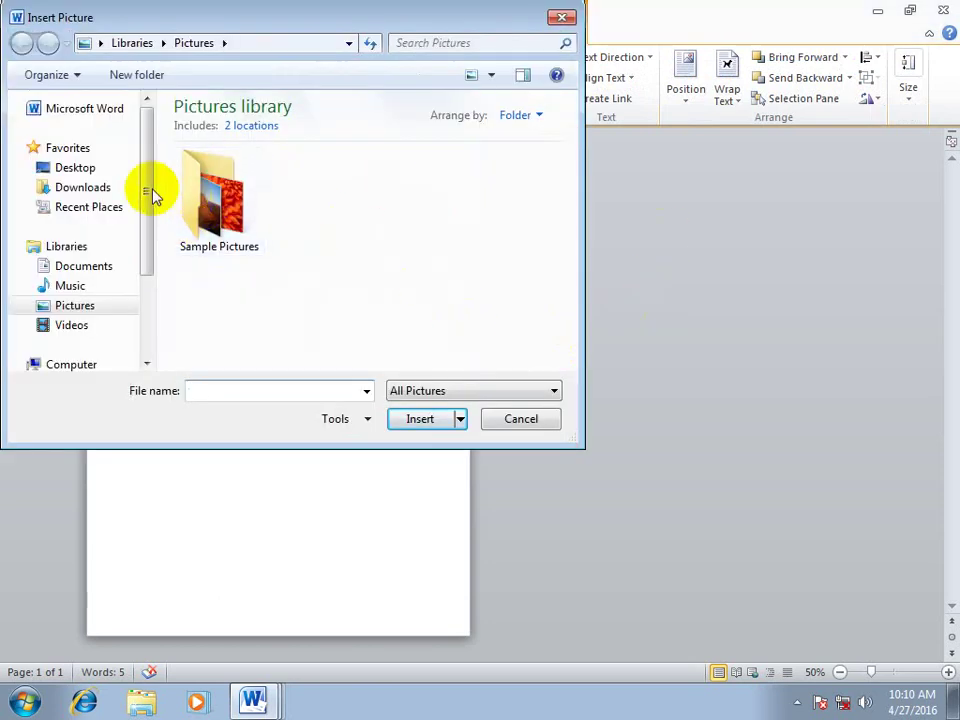
pyautogui.scroll(-3, 153, 195)
pyautogui.scroll(-1, 150, 268)
pyautogui.click(73, 277)
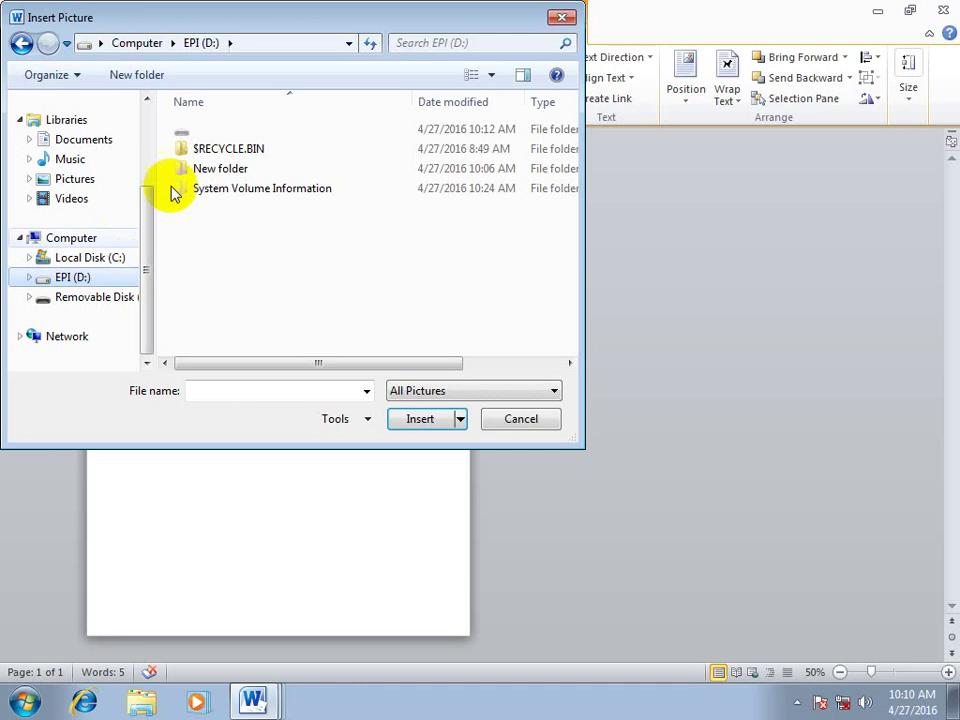
pyautogui.doubleClick(182, 129)
pyautogui.moveTo(574, 208); pyautogui.dragTo(568, 282)
pyautogui.doubleClick(300, 250)
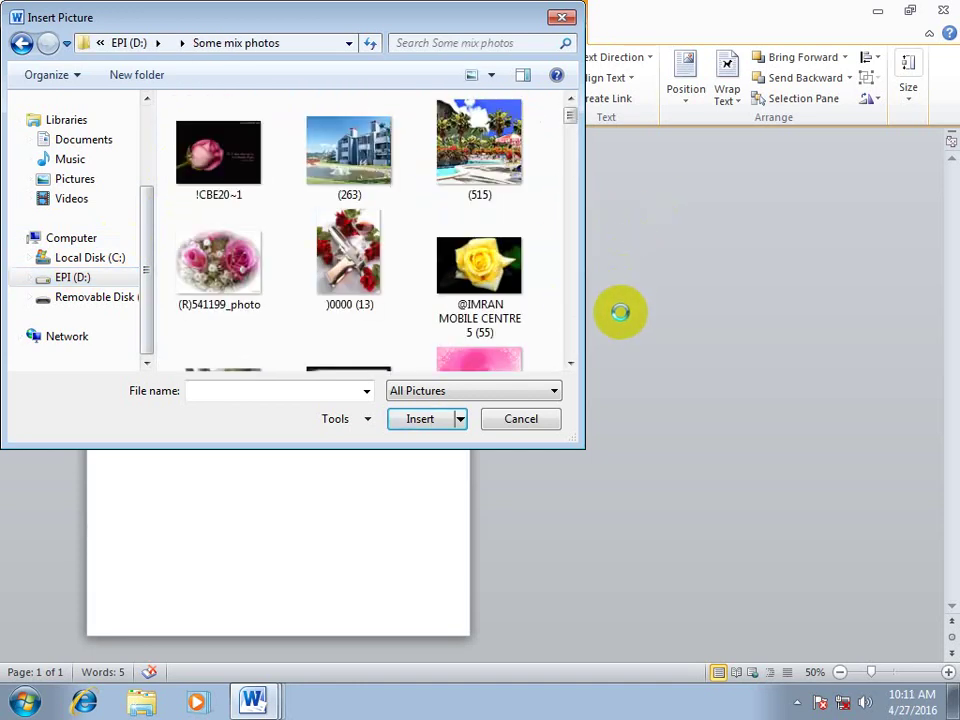
pyautogui.click(349, 255)
pyautogui.click(433, 421)
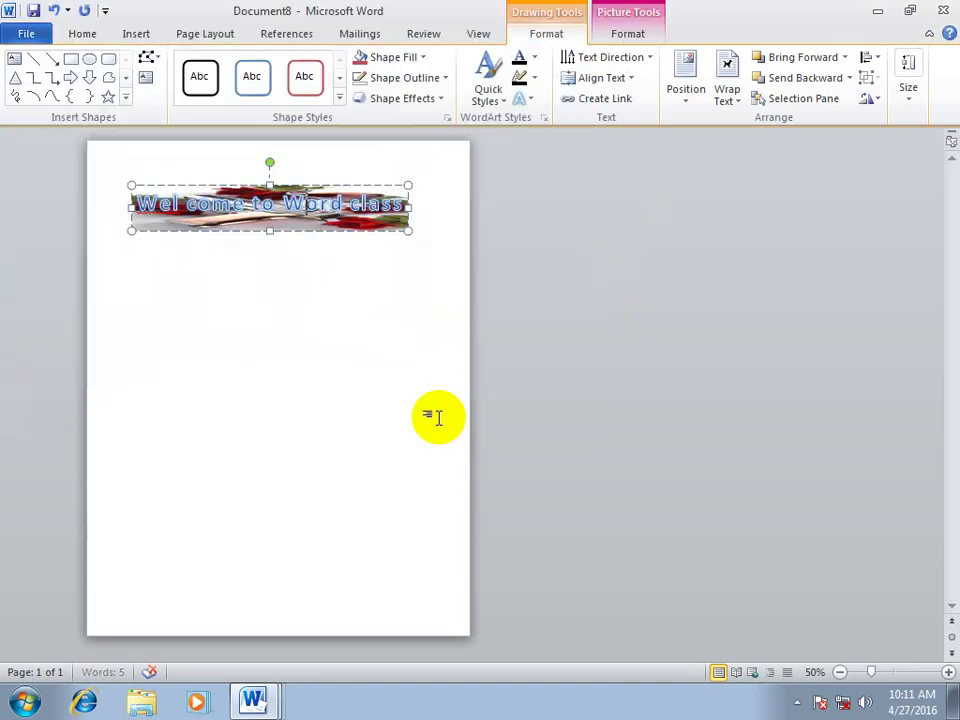
pyautogui.click(424, 372)
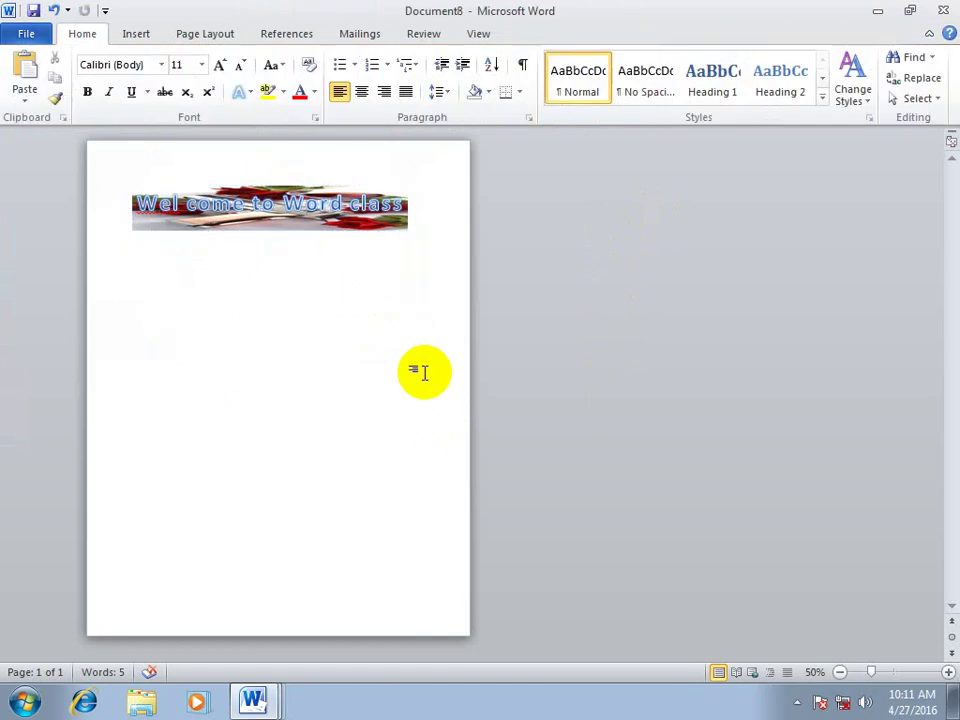
# Step: Replace the heading's picture fill with the 1FB1 flower photo
pyautogui.click(334, 224)
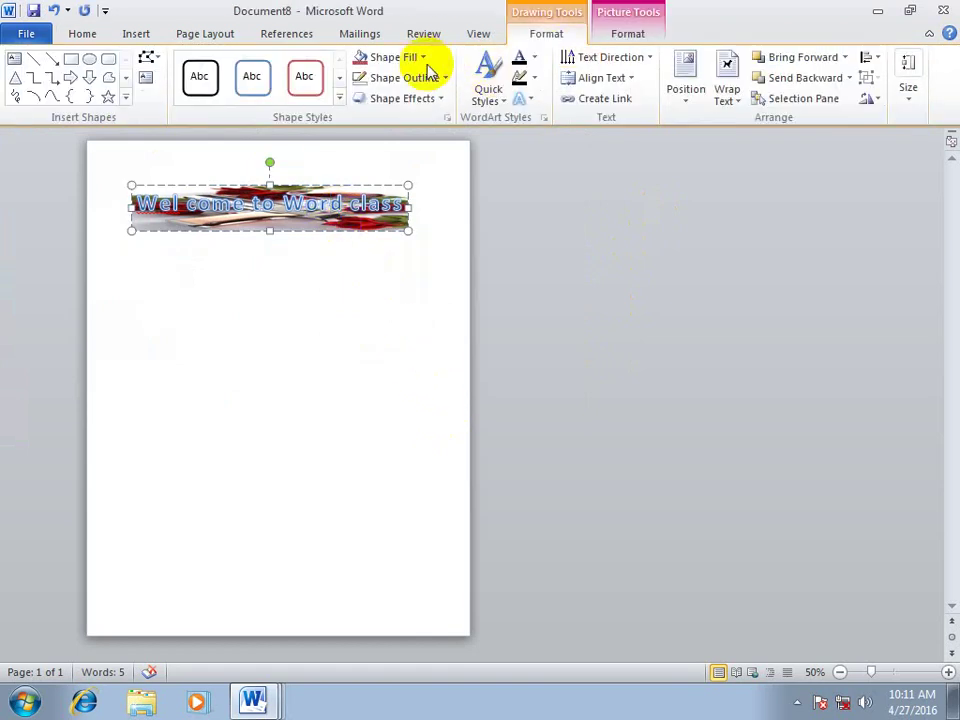
pyautogui.click(420, 57)
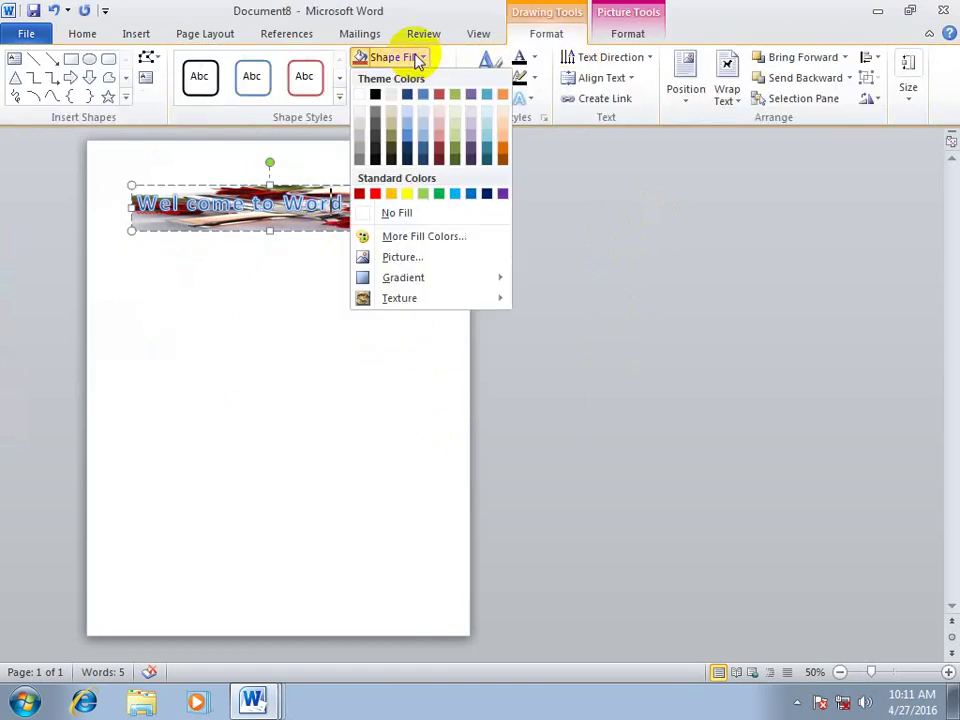
pyautogui.click(426, 262)
pyautogui.moveTo(571, 118); pyautogui.dragTo(572, 140)
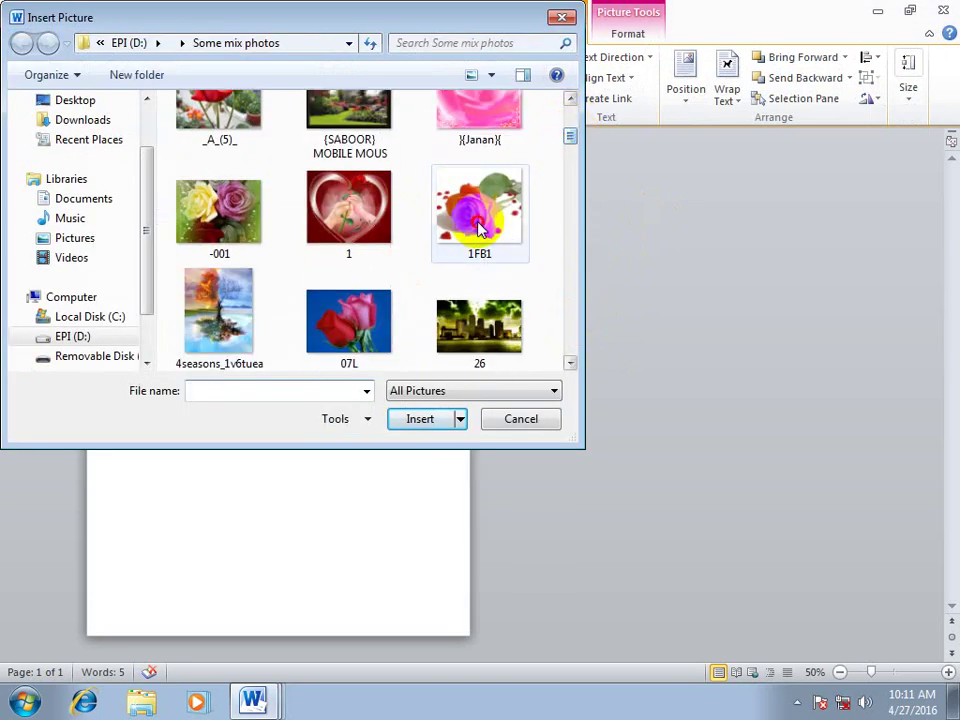
pyautogui.doubleClick(459, 212)
pyautogui.click(341, 296)
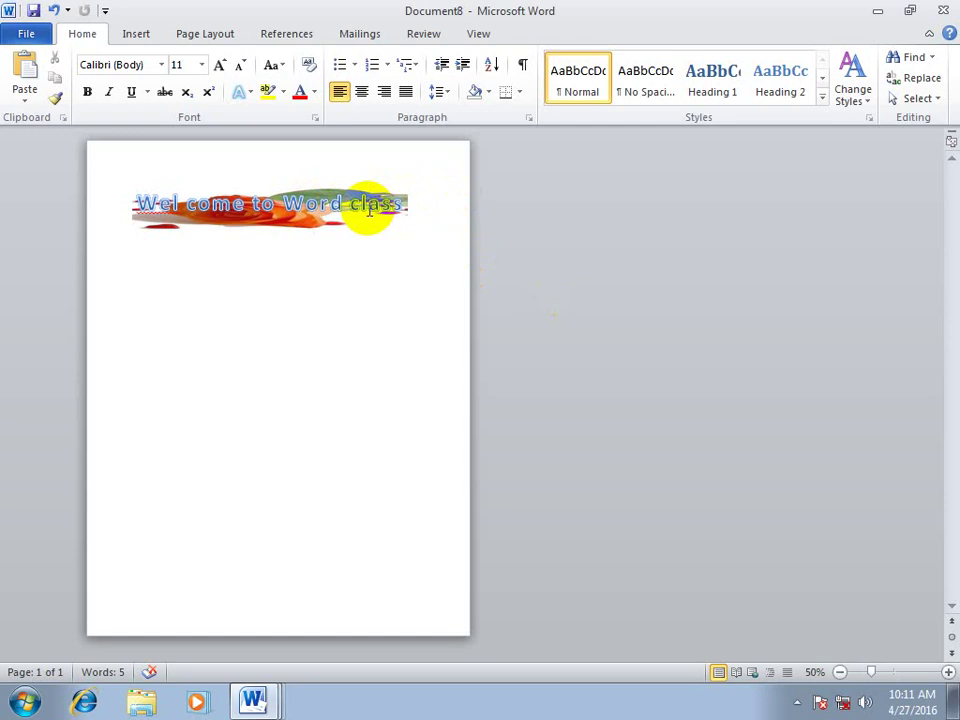
pyautogui.click(135, 30)
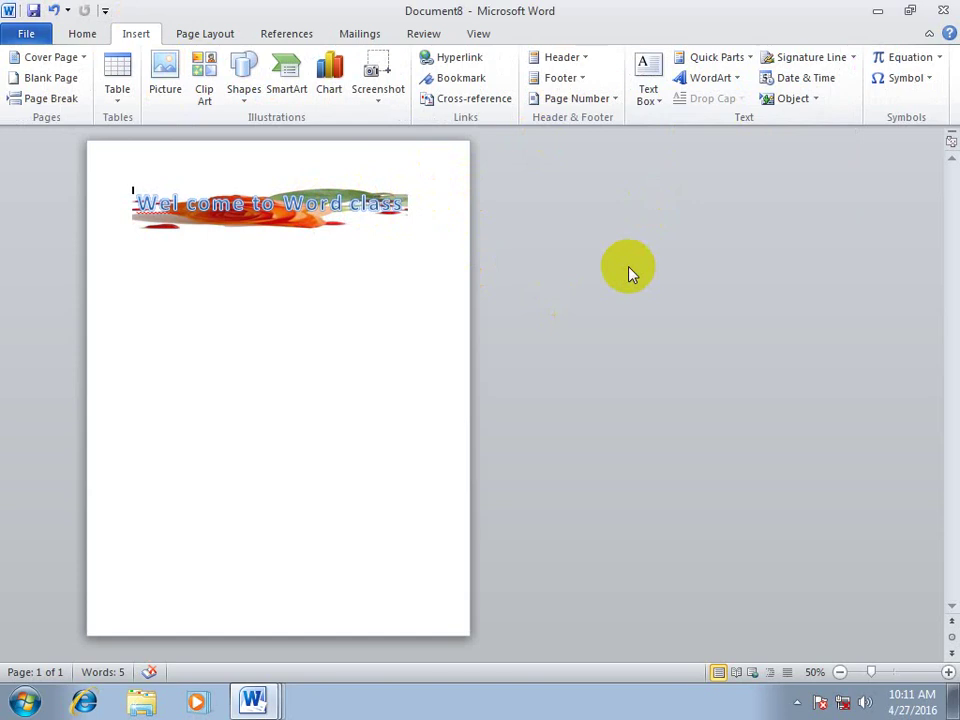
# Step: Start a new document, generate quick-brown-fox sample paragraphs with =rand.old(), and select 'The'
pyautogui.hotkey('ctrl', 'n')
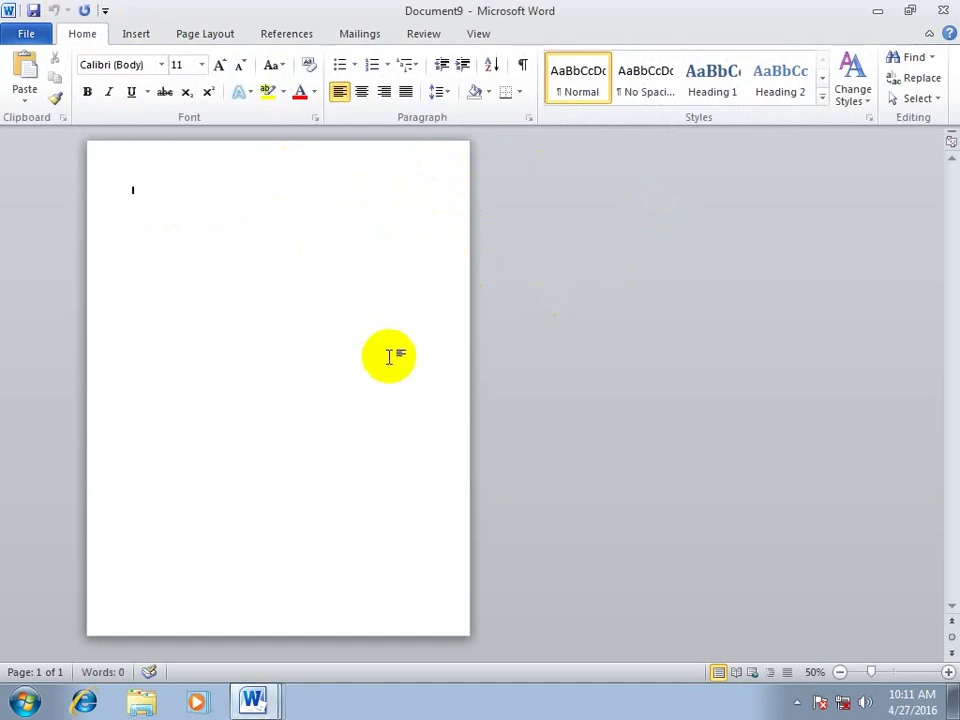
pyautogui.scroll(3, 390, 356)
pyautogui.scroll(1, 390, 356)
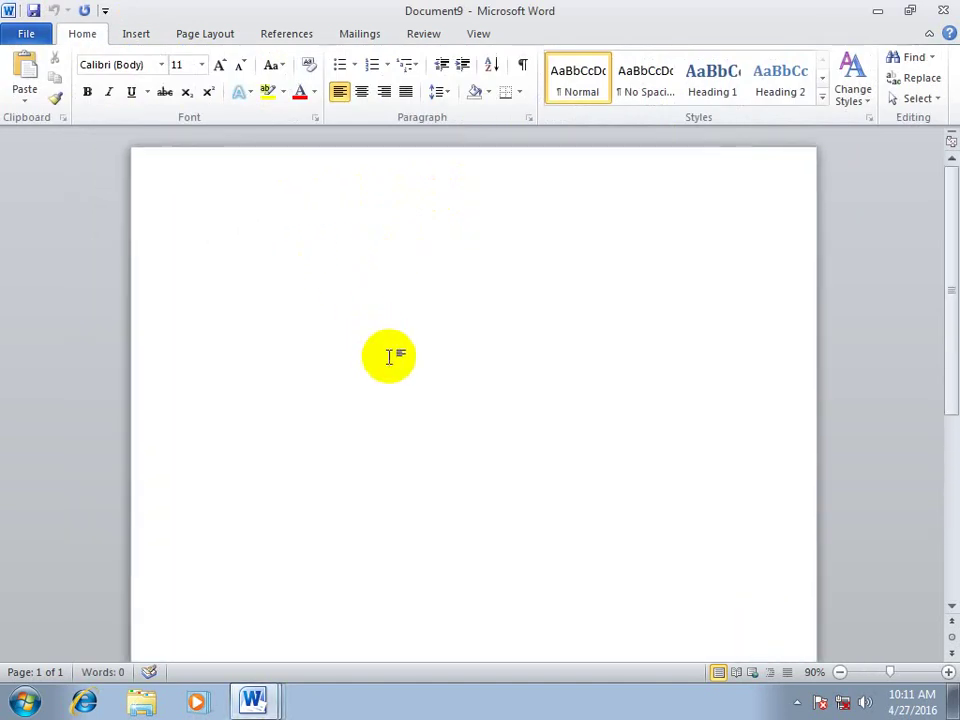
pyautogui.scroll(1, 390, 356)
pyautogui.write('=rand.old()')
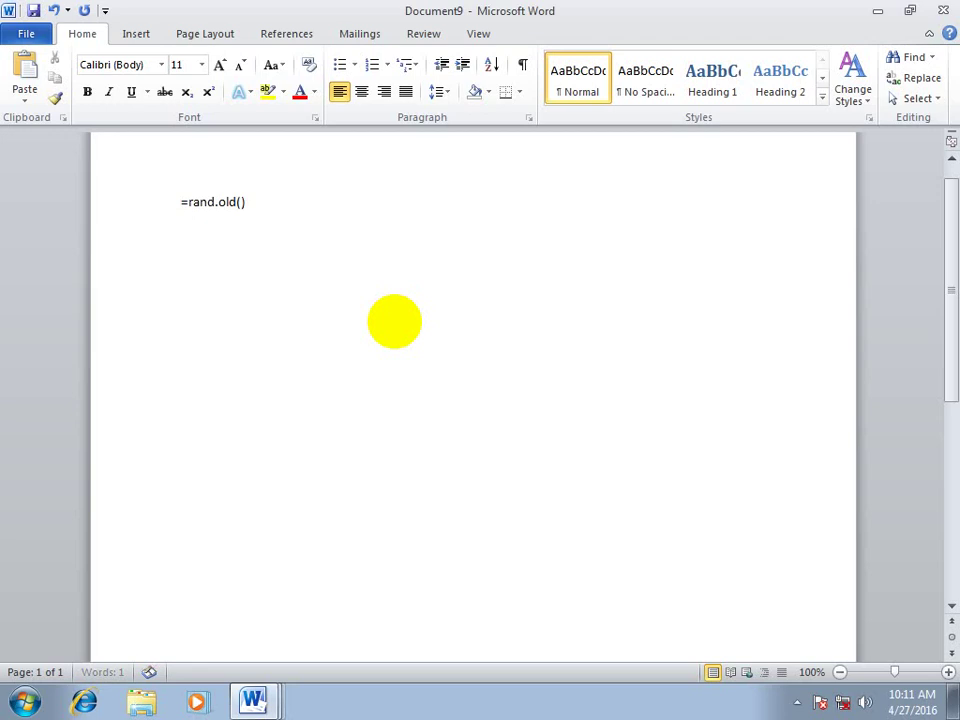
pyautogui.press('Return')
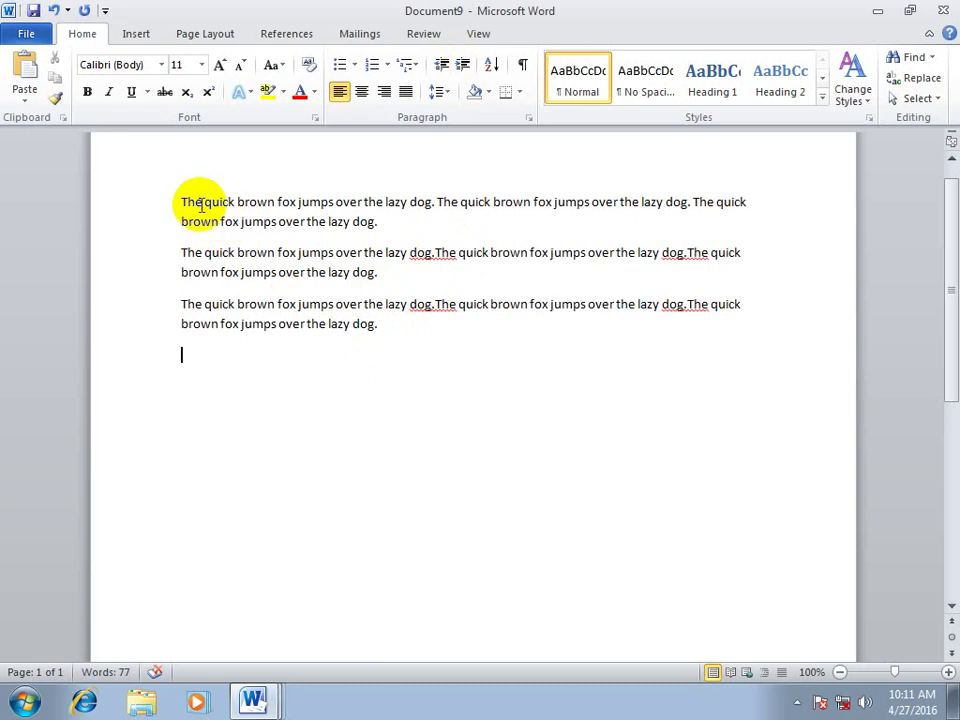
pyautogui.moveTo(201, 204); pyautogui.dragTo(155, 206)
# Step: Make 'The' a Dropped drop cap, try In margin, then switch back to Dropped
pyautogui.click(136, 34)
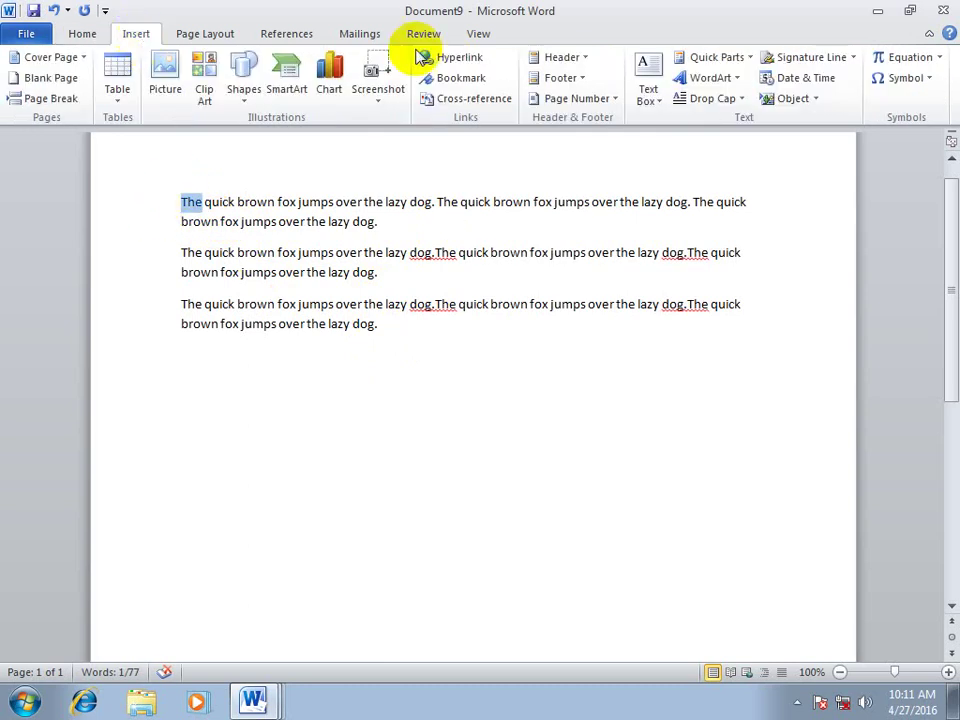
pyautogui.click(728, 98)
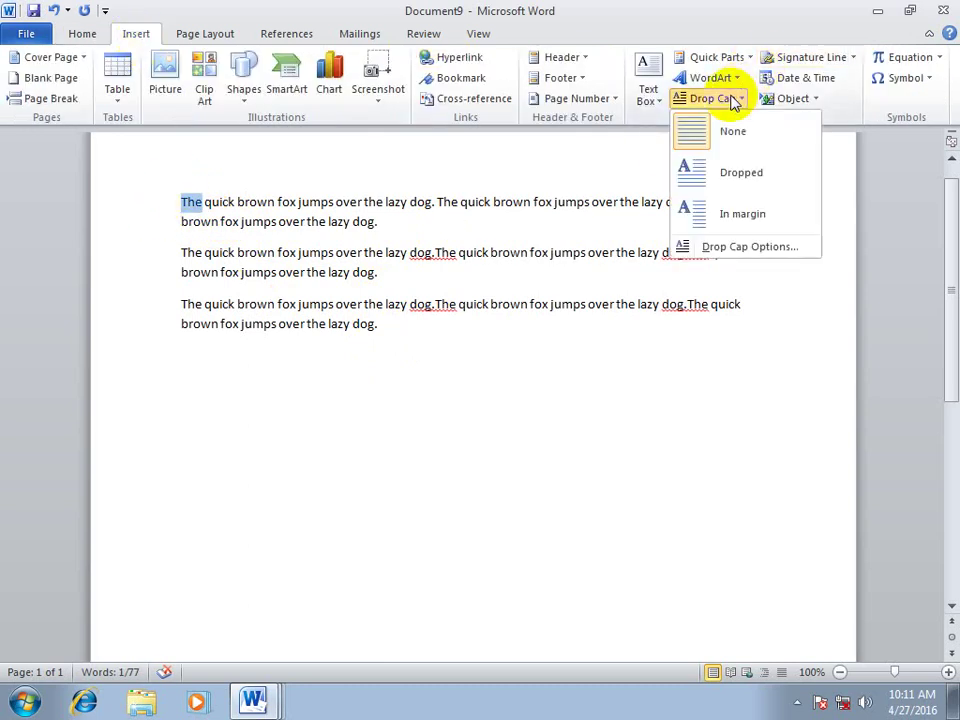
pyautogui.click(735, 174)
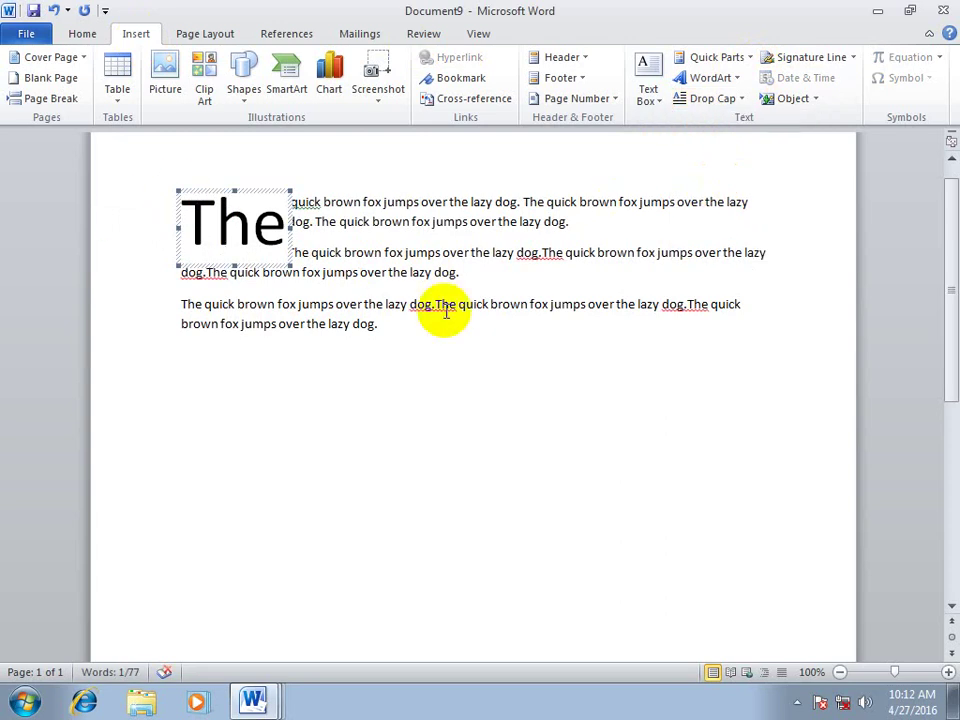
pyautogui.click(467, 352)
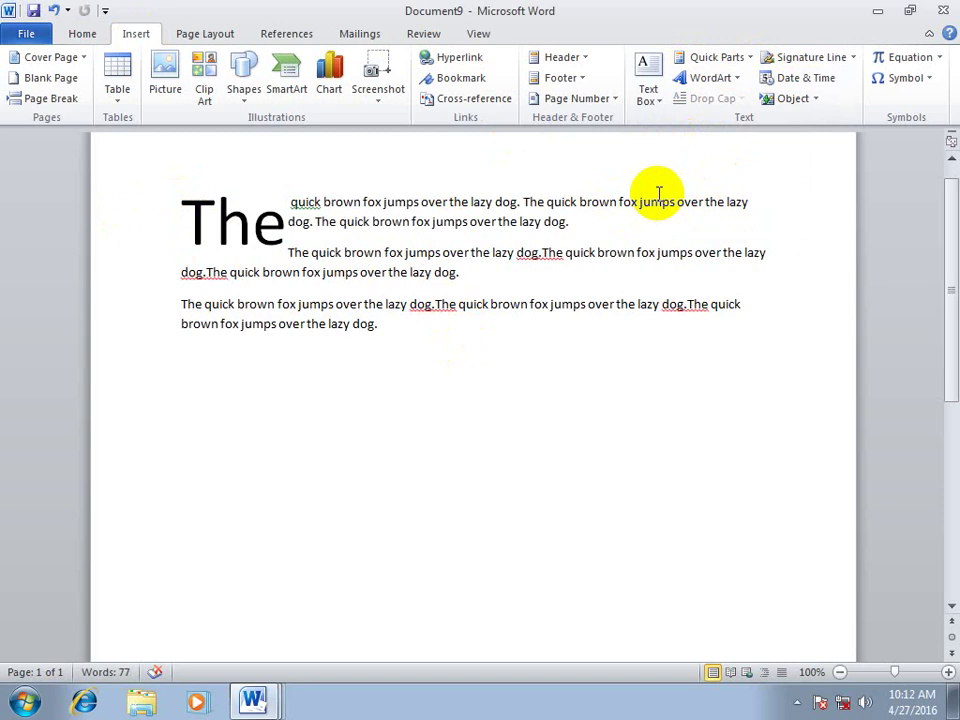
pyautogui.click(179, 222)
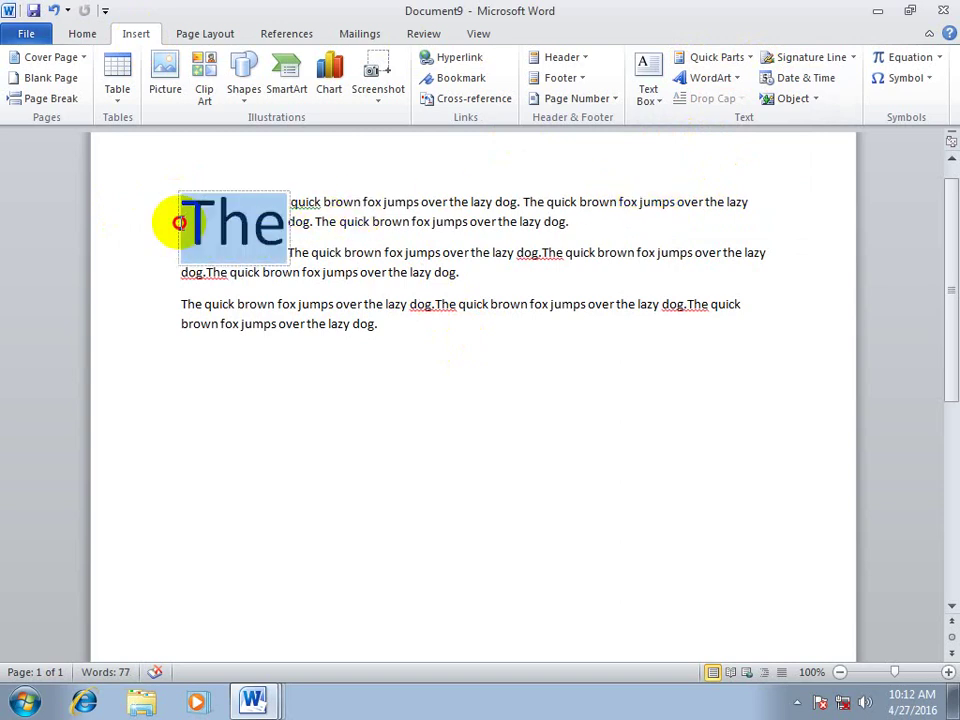
pyautogui.click(720, 97)
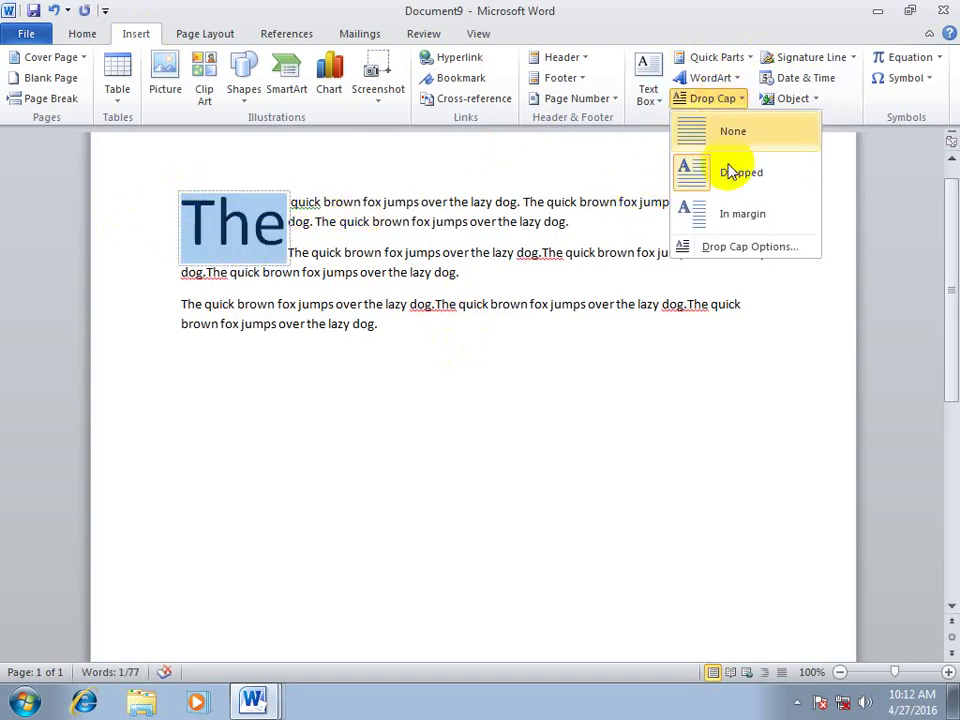
pyautogui.click(730, 216)
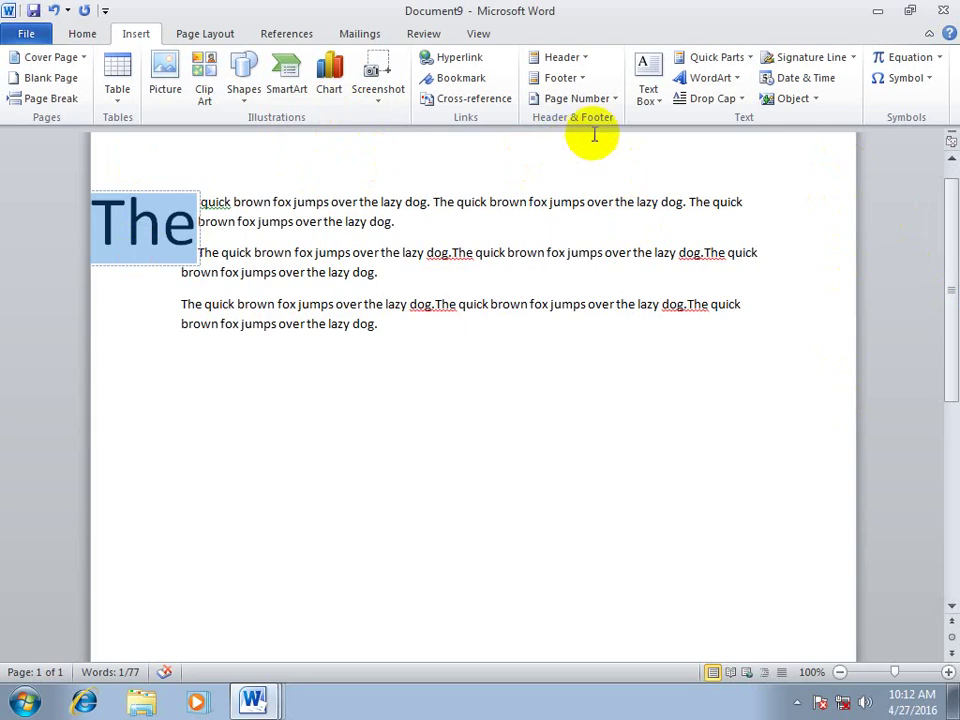
pyautogui.click(708, 98)
pyautogui.click(739, 171)
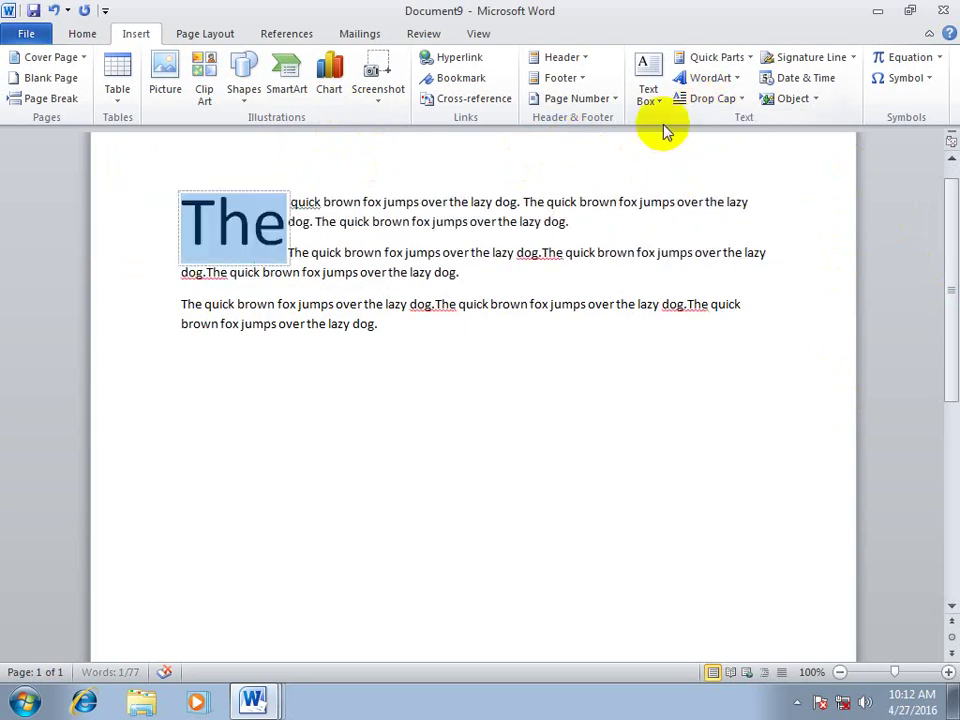
pyautogui.click(720, 104)
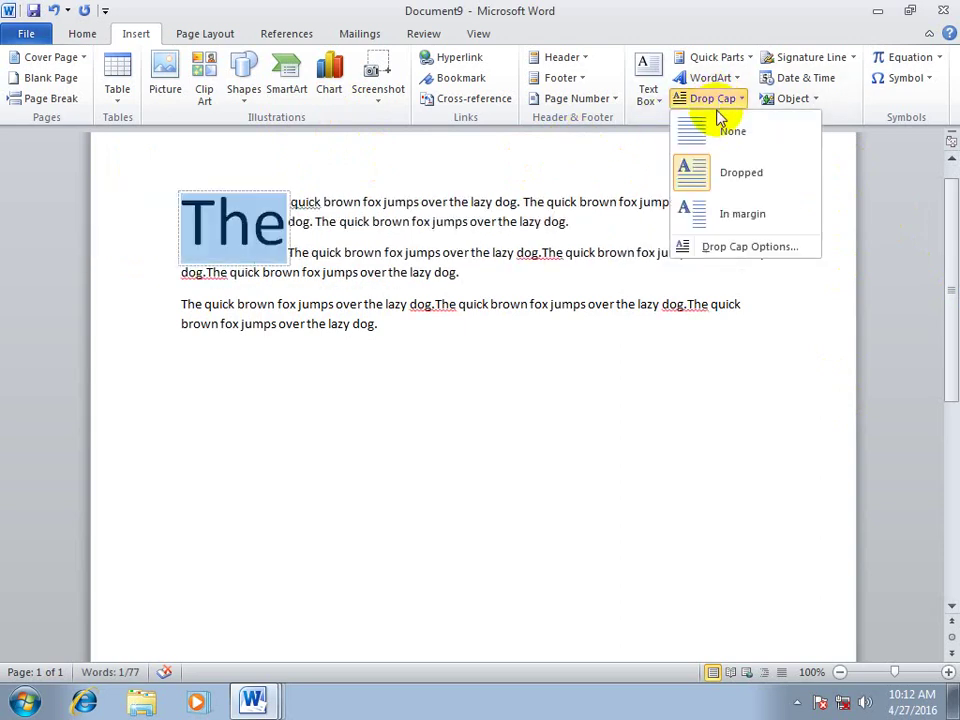
# Step: In Drop Cap Options, set the drop cap font to AngsanaUPC dropping two lines
pyautogui.click(765, 250)
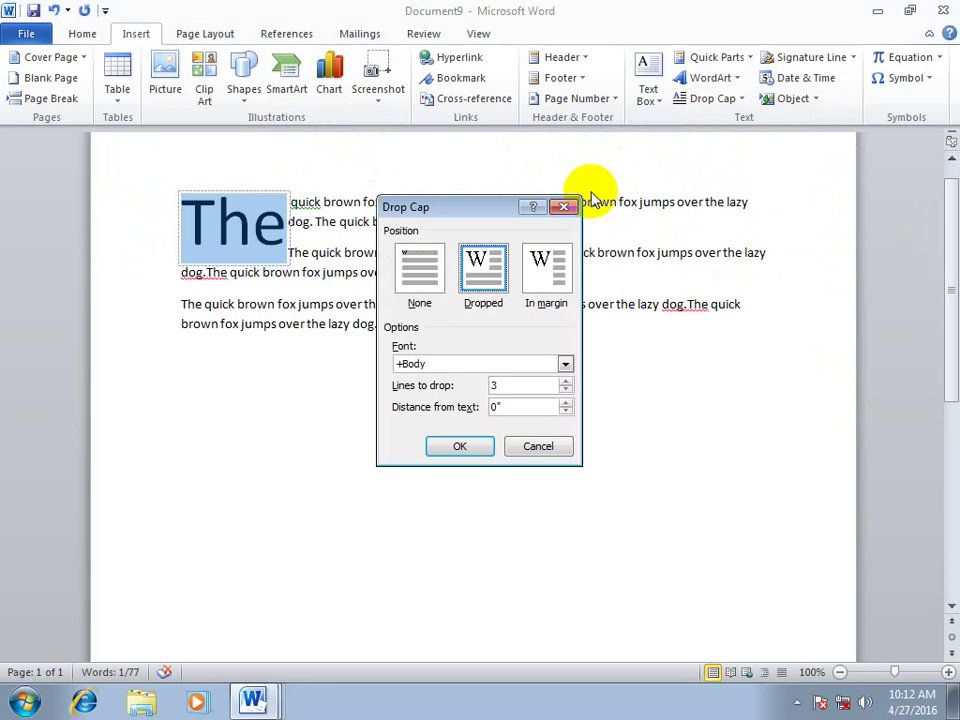
pyautogui.click(538, 272)
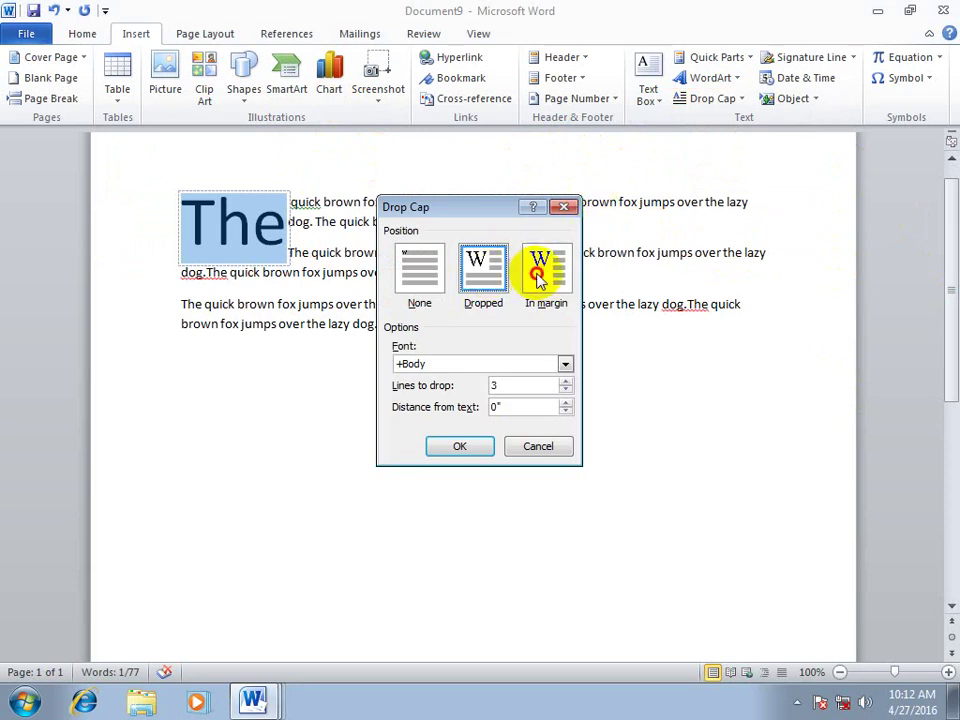
pyautogui.click(495, 280)
pyautogui.click(426, 364)
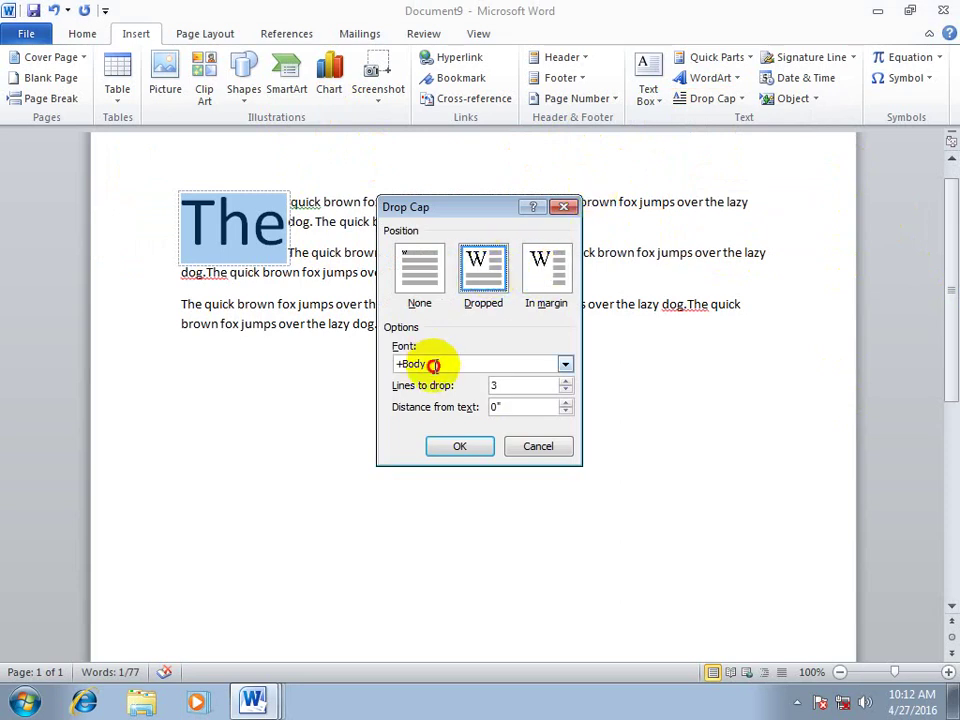
pyautogui.click(565, 364)
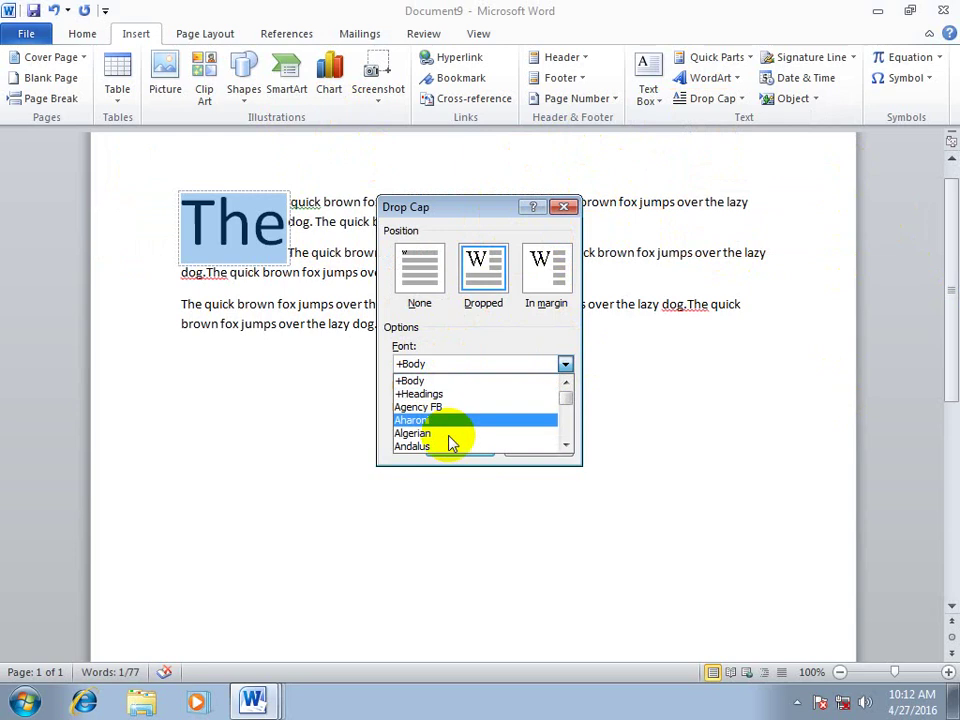
pyautogui.click(563, 450)
pyautogui.click(422, 433)
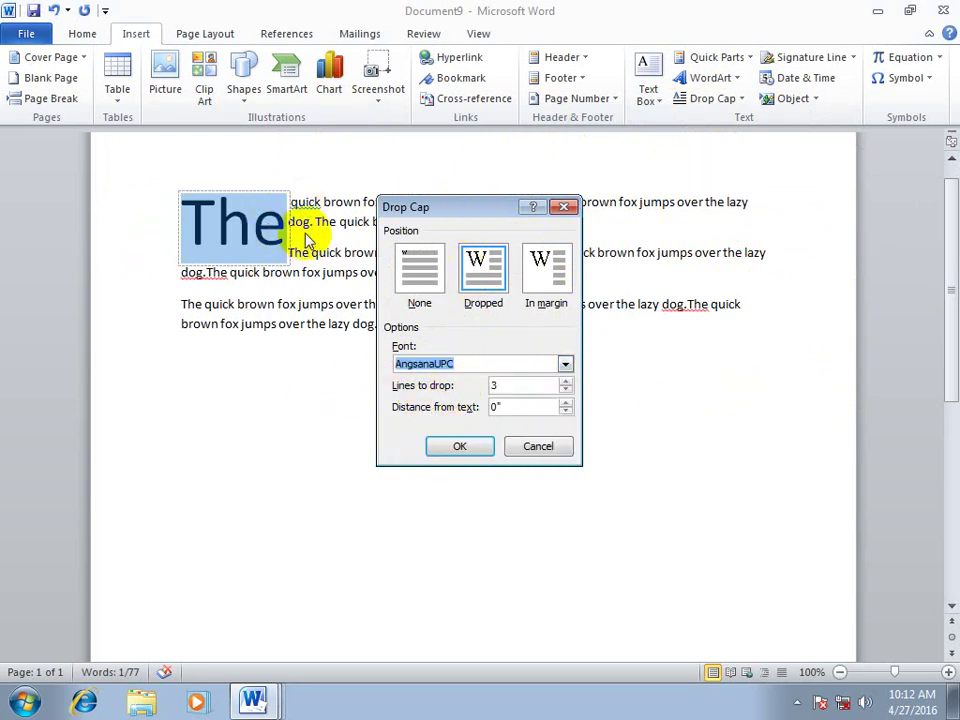
pyautogui.click(566, 392)
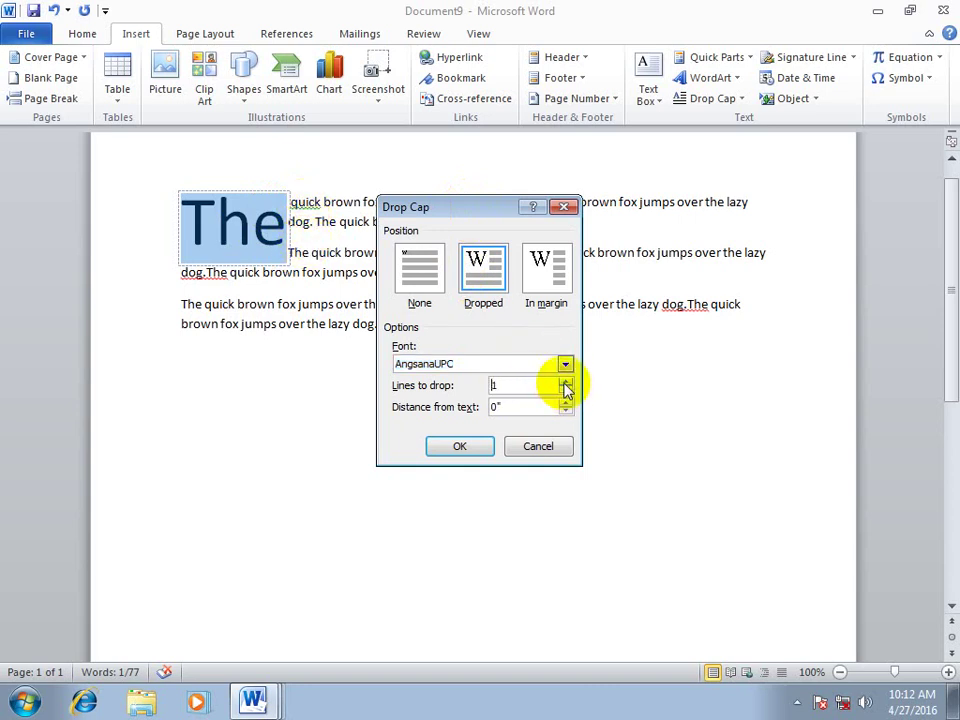
pyautogui.click(461, 446)
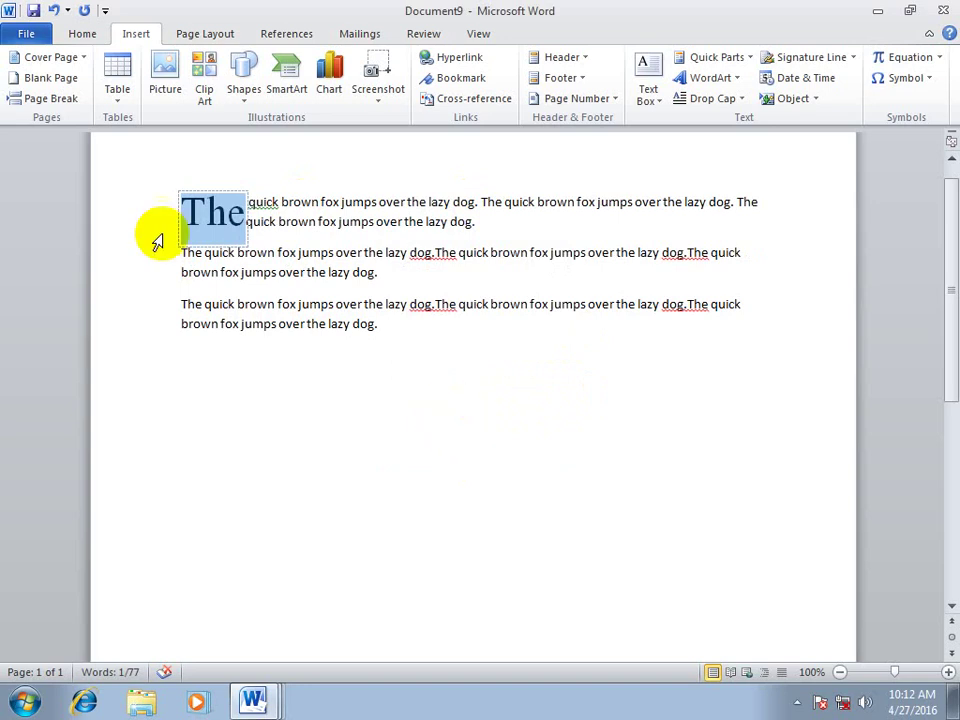
# Step: Change the AngsanaUPC drop cap to drop five lines and increase its distance from text
pyautogui.click(712, 98)
pyautogui.click(709, 247)
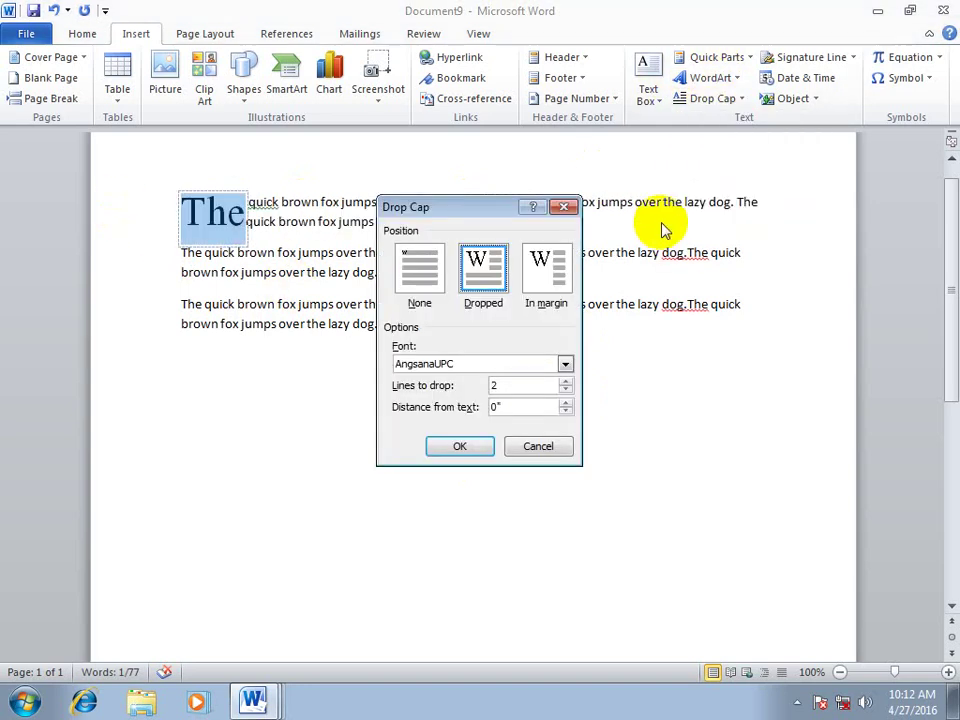
pyautogui.click(566, 383)
pyautogui.click(565, 382)
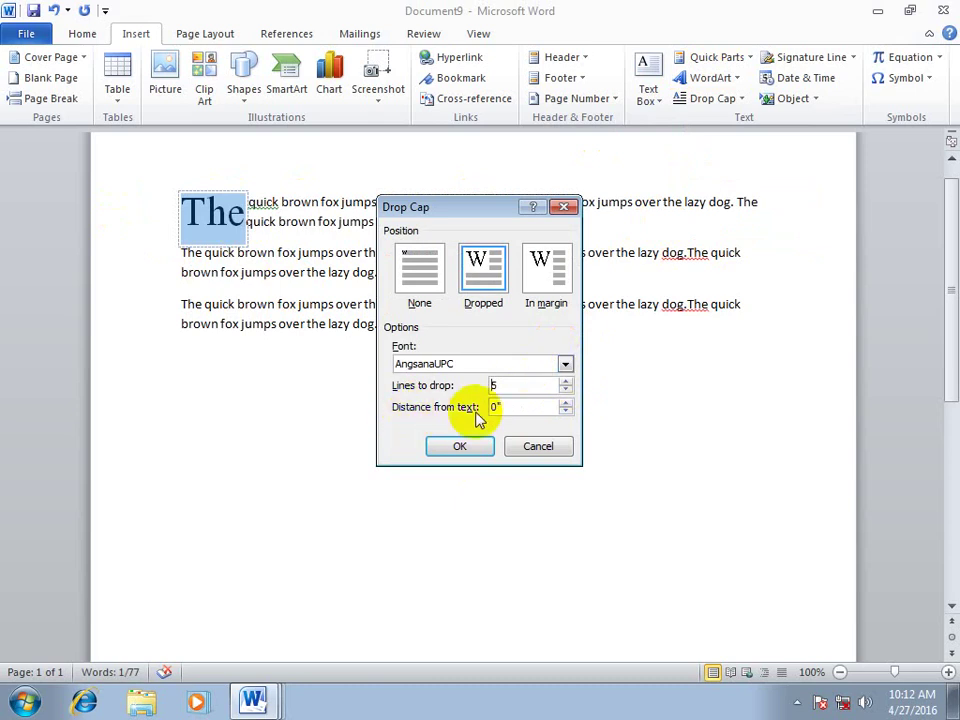
pyautogui.moveTo(491, 207); pyautogui.dragTo(573, 203)
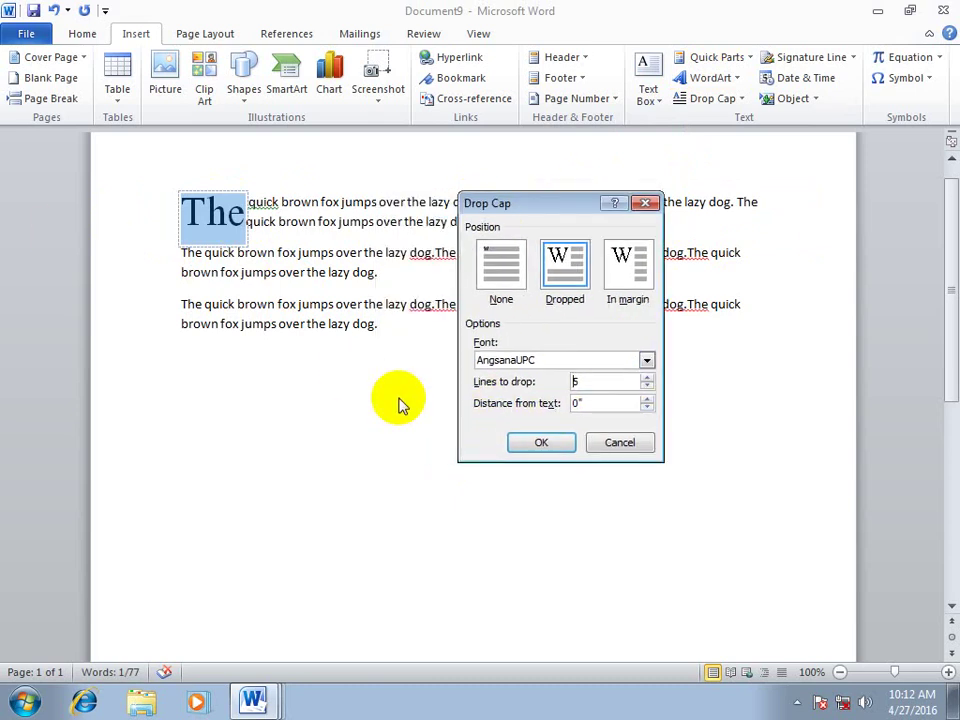
pyautogui.click(647, 397)
pyautogui.click(647, 397)
pyautogui.click(557, 444)
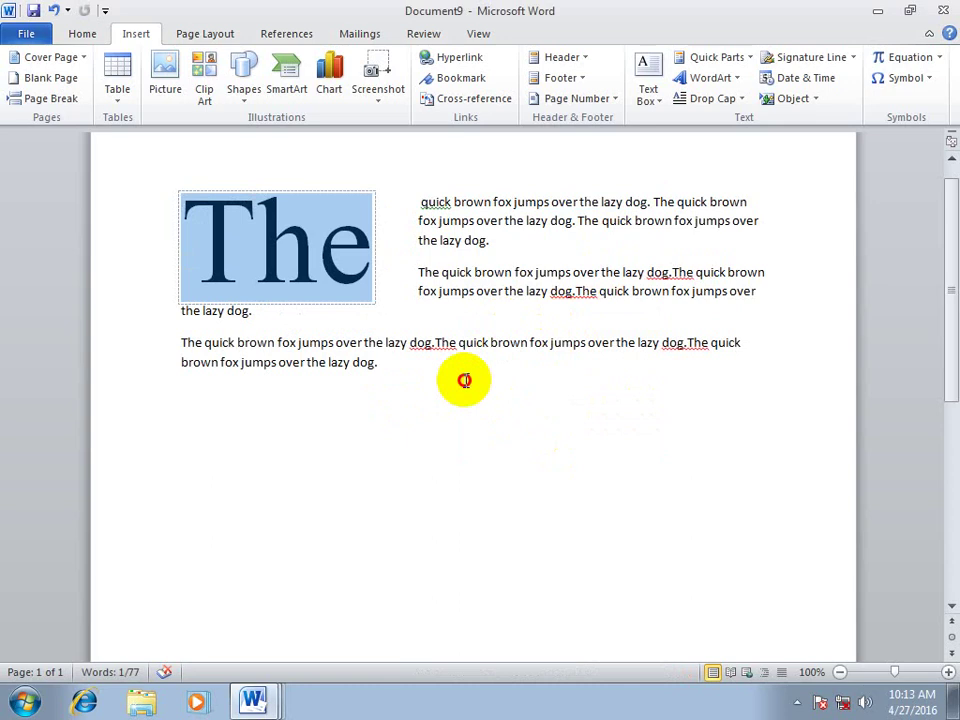
pyautogui.click(465, 380)
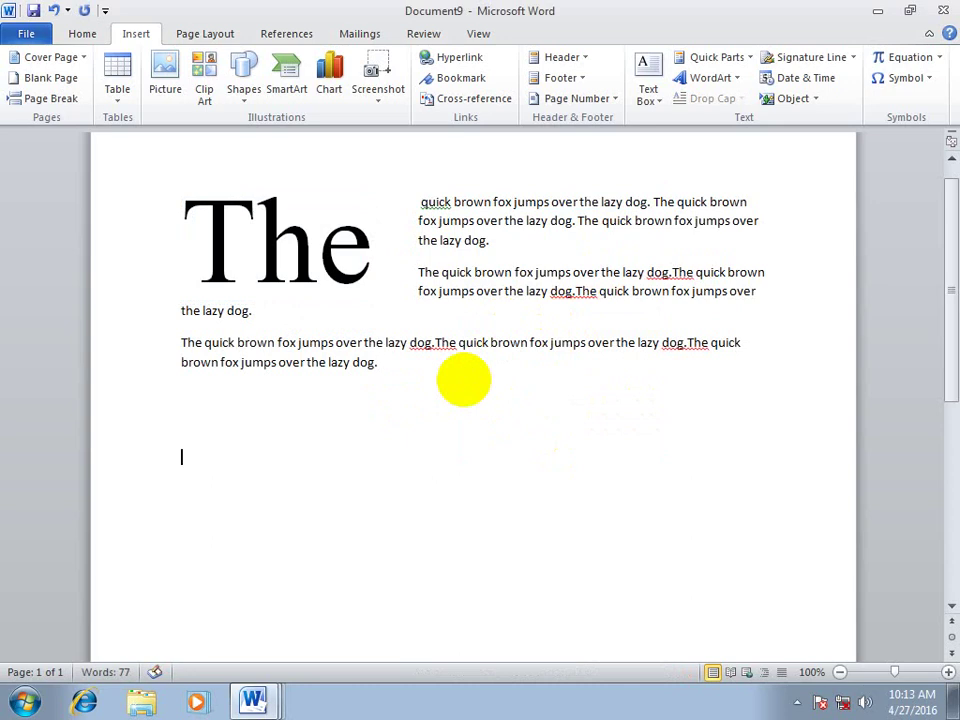
# Step: Insert a Microsoft Office signature line with the suggested signer's name and title Director
pyautogui.click(855, 60)
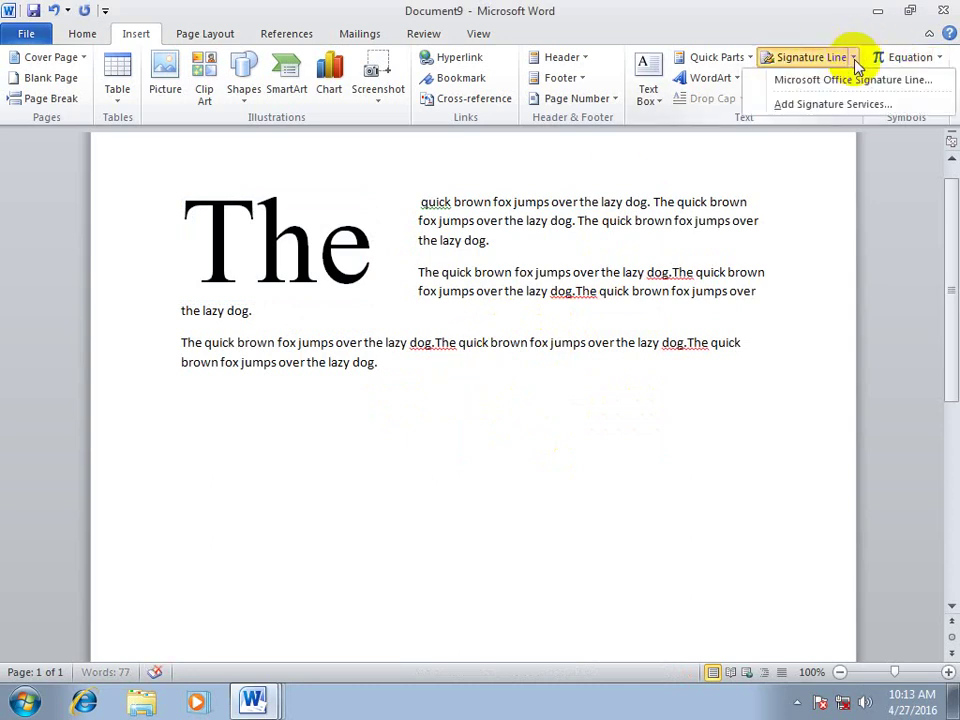
pyautogui.click(840, 80)
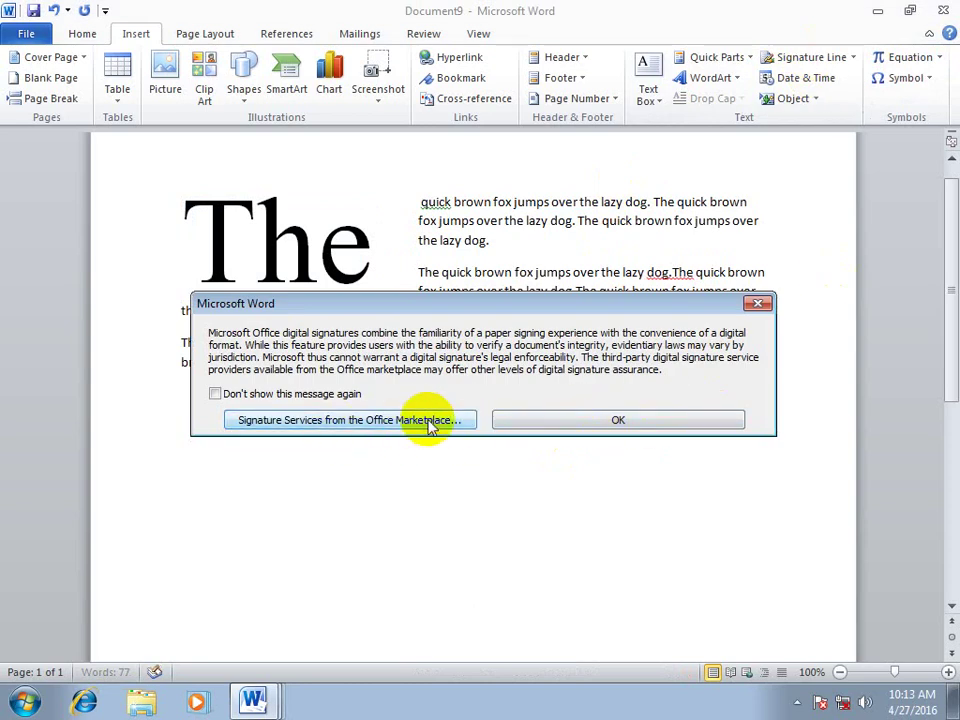
pyautogui.click(620, 420)
pyautogui.write('Director')
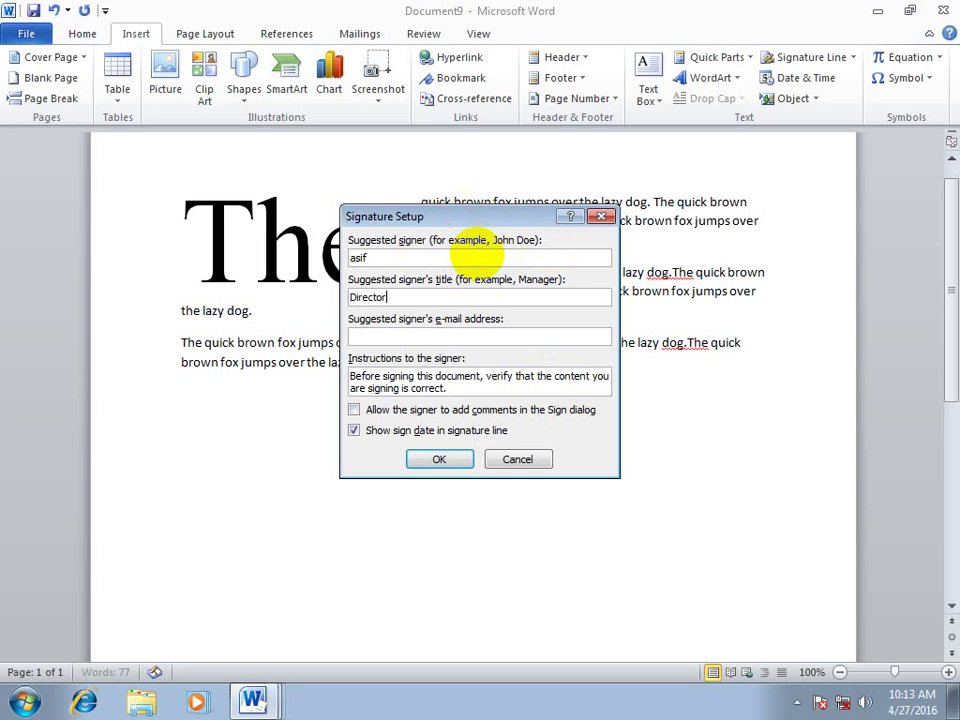
pyautogui.click(399, 332)
pyautogui.write('www.facebook.com')
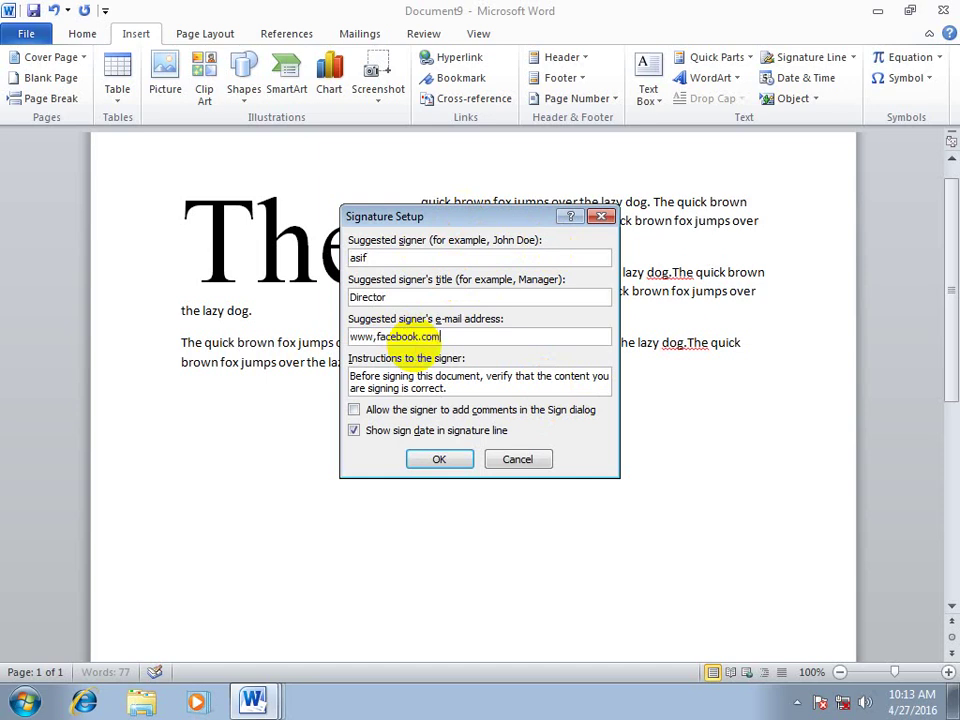
pyautogui.click(440, 459)
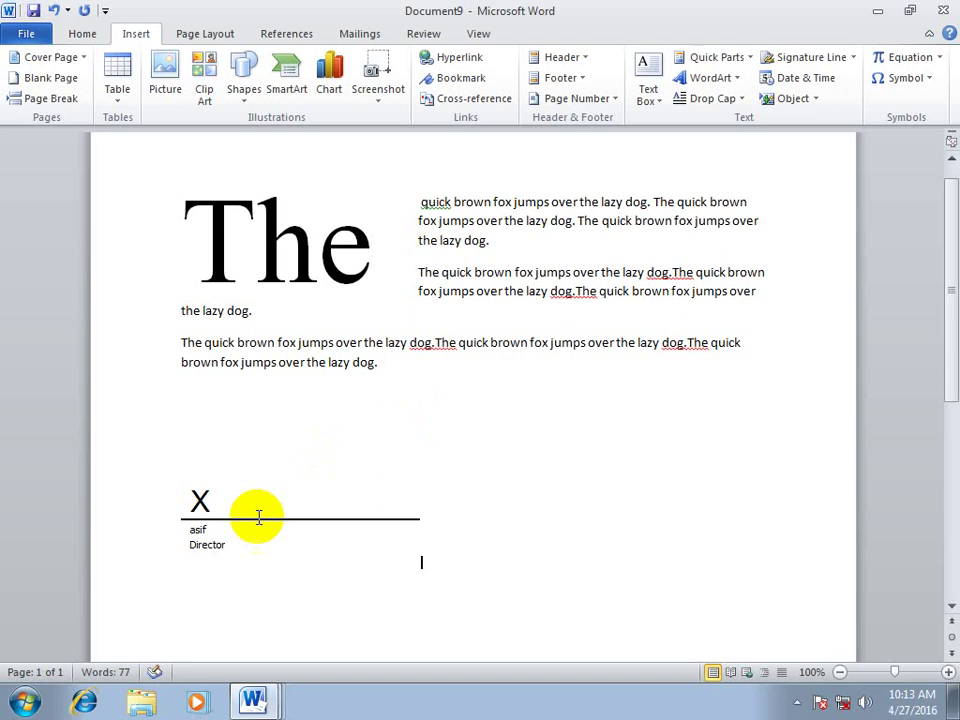
# Step: On a new line below the signature, insert today's date as 2016-04-27
pyautogui.click(522, 502)
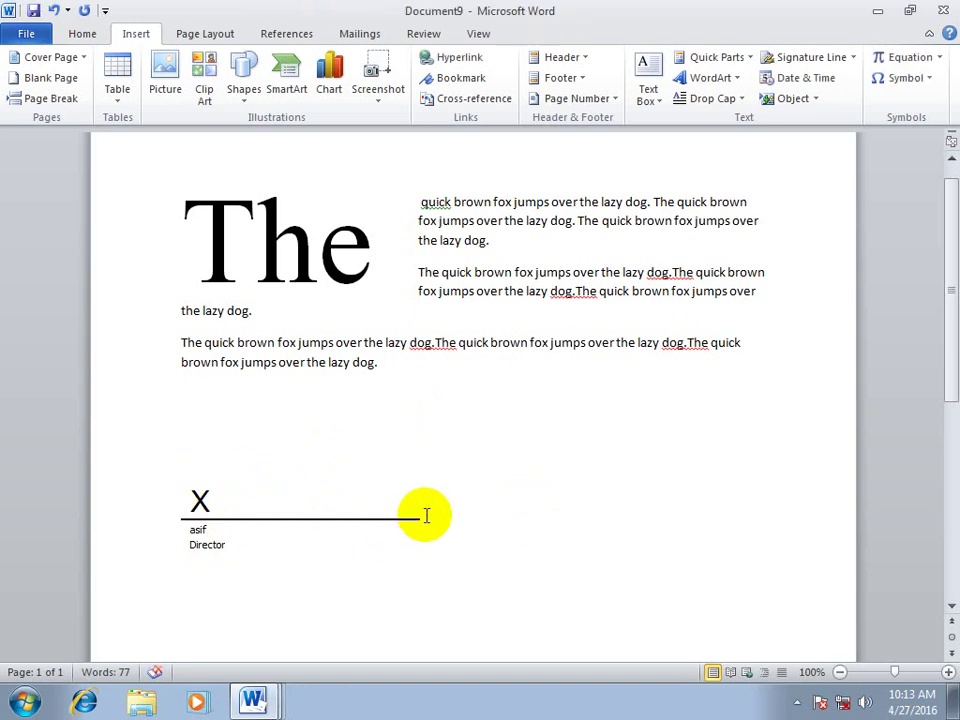
pyautogui.press('Return')
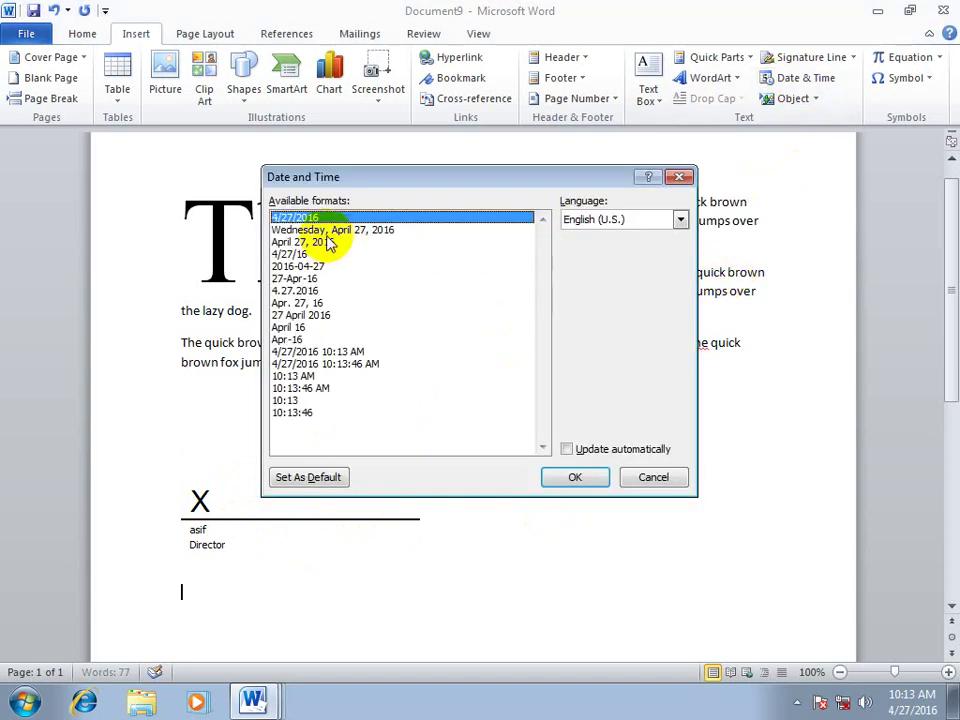
pyautogui.moveTo(300, 230)
pyautogui.mouseDown()
pyautogui.moveTo(298, 365)
pyautogui.moveTo(300, 266)
pyautogui.mouseUp()
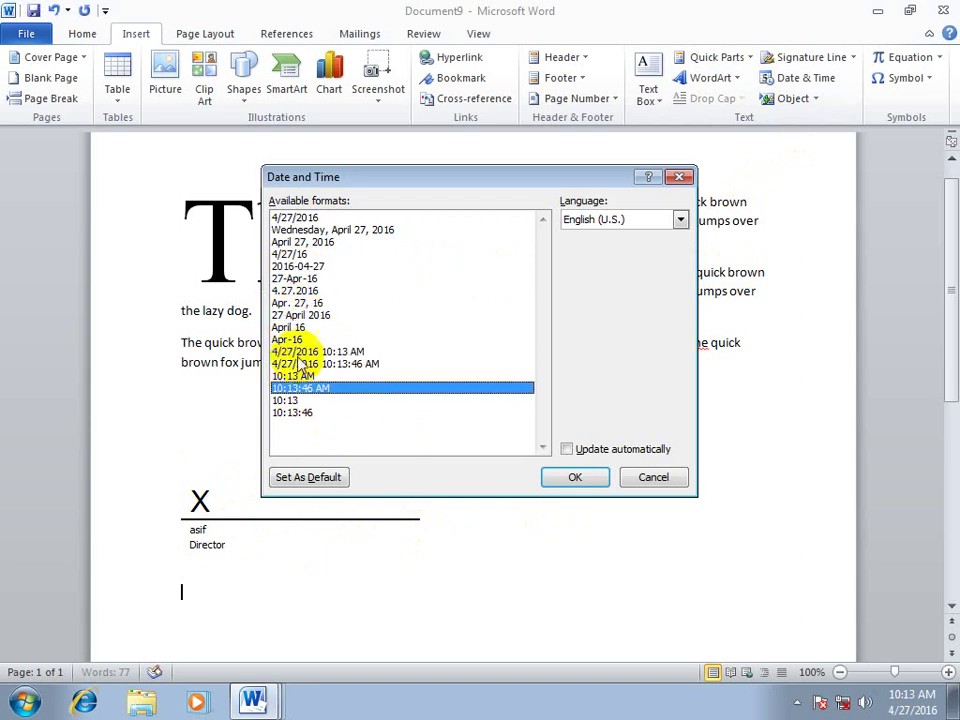
pyautogui.moveTo(300, 316); pyautogui.dragTo(300, 266)
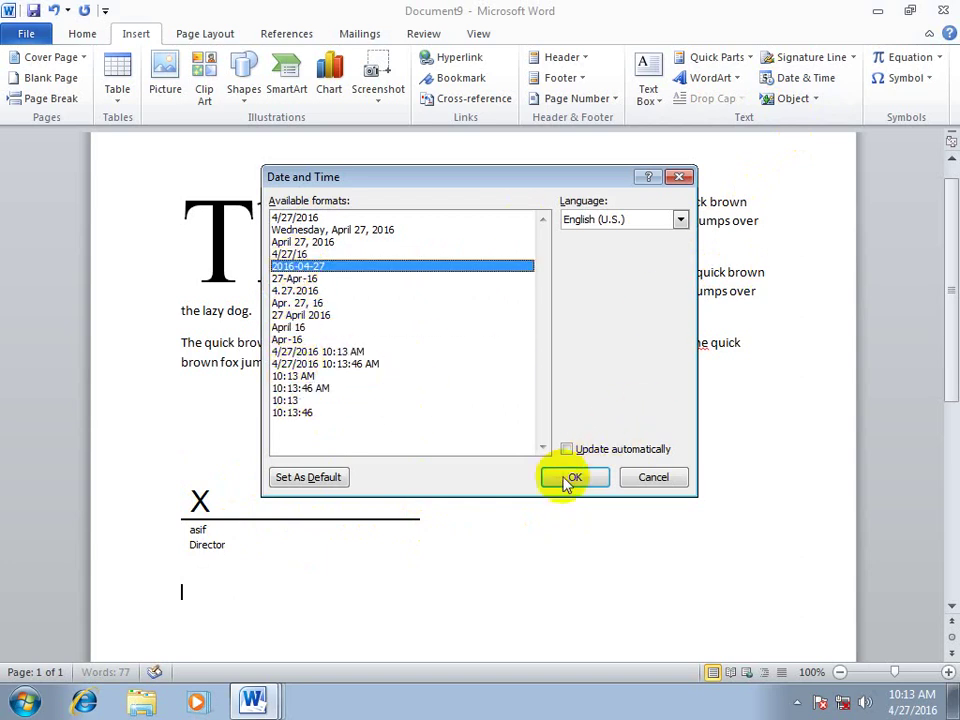
pyautogui.click(566, 479)
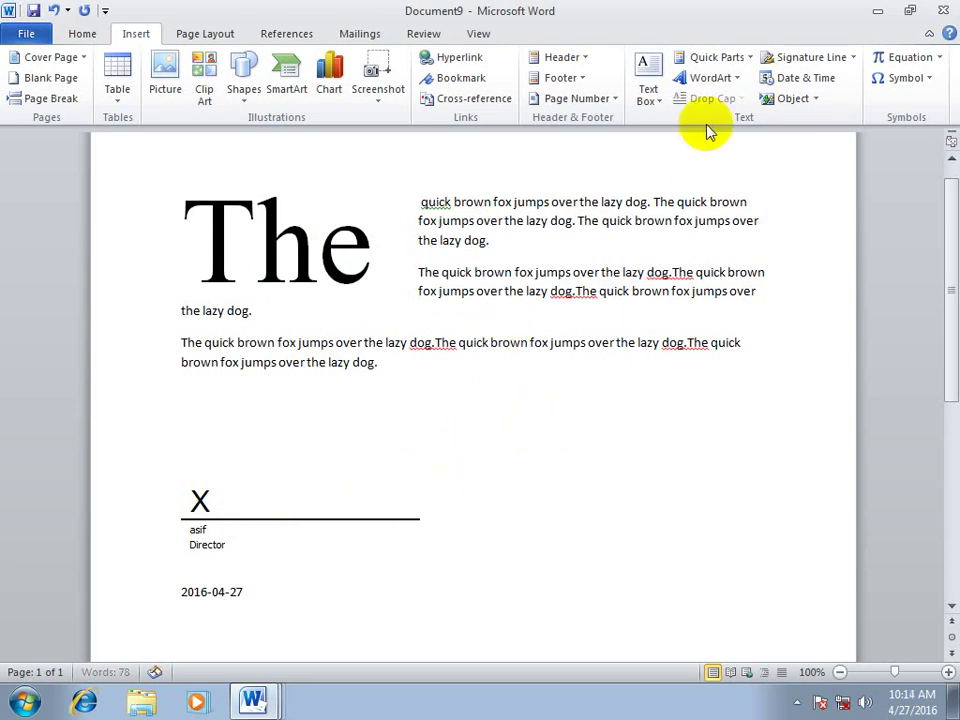
# Step: Insert an auto-updating April 27, 2016 date below 2016-04-27
pyautogui.click(775, 80)
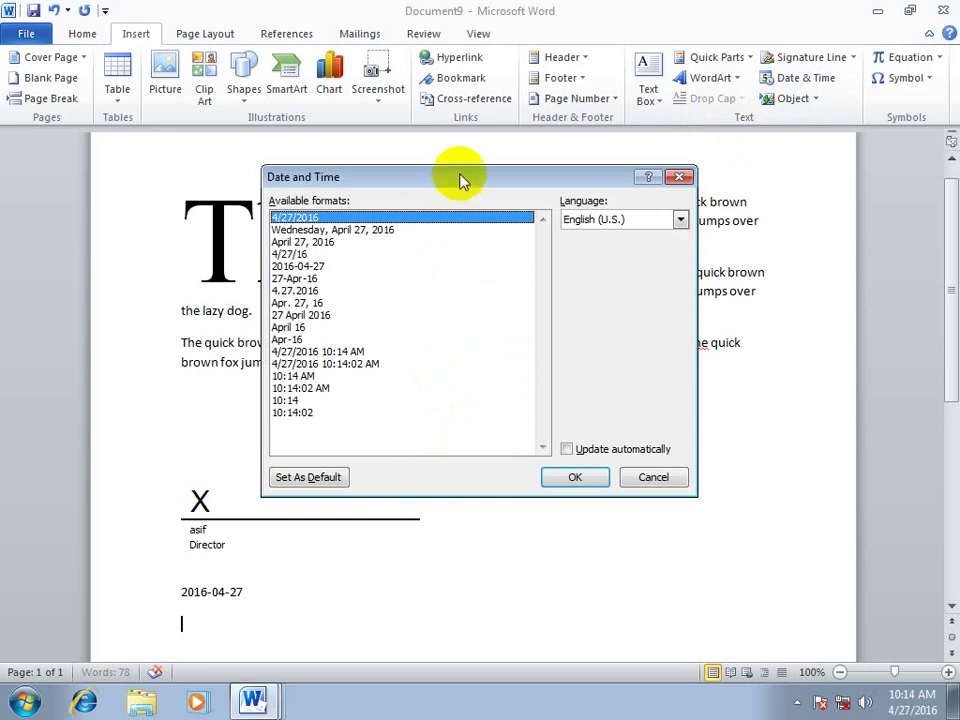
pyautogui.moveTo(459, 180); pyautogui.dragTo(534, 150)
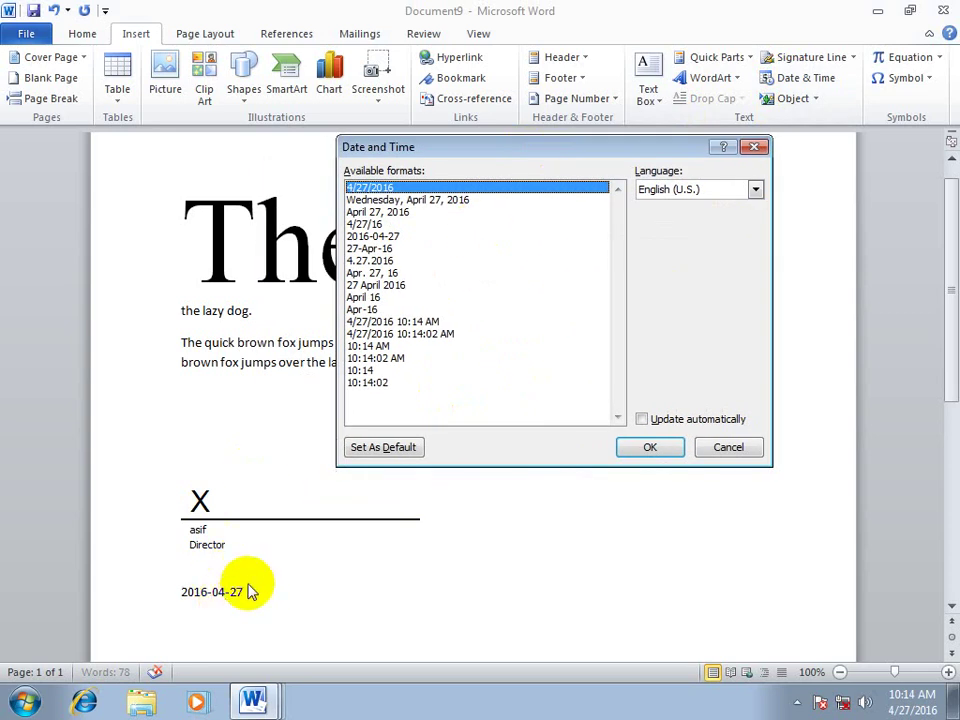
pyautogui.click(370, 212)
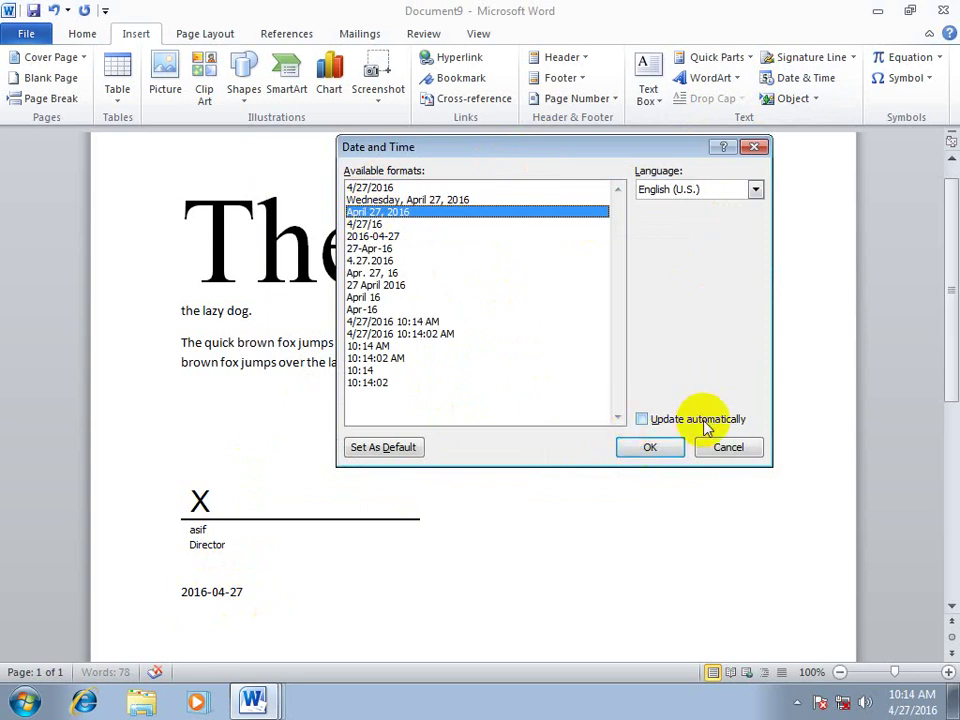
pyautogui.click(690, 428)
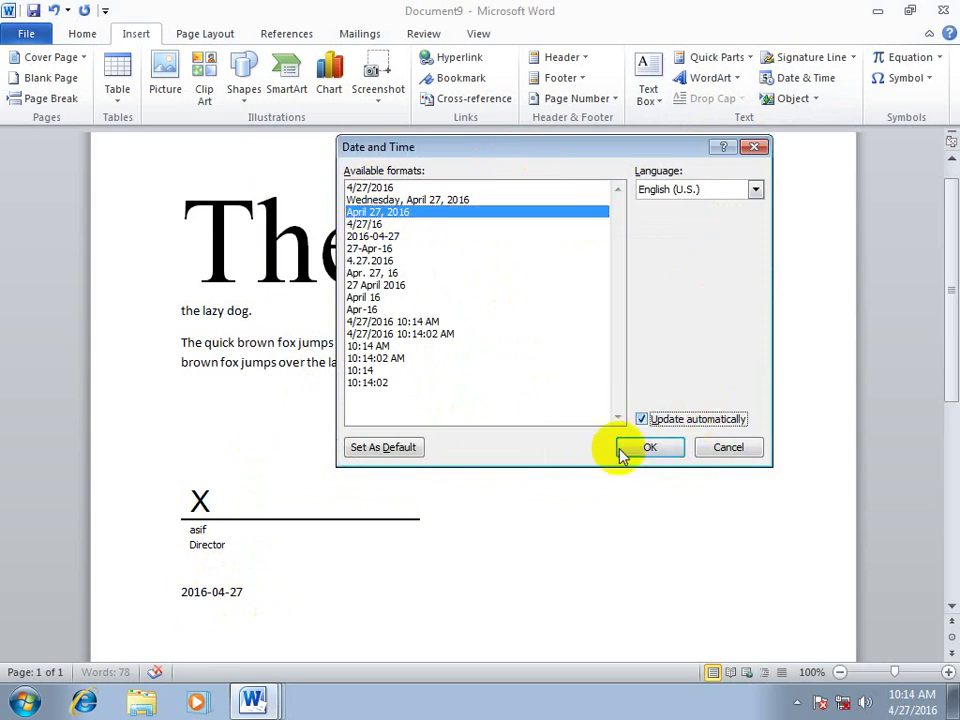
pyautogui.click(620, 446)
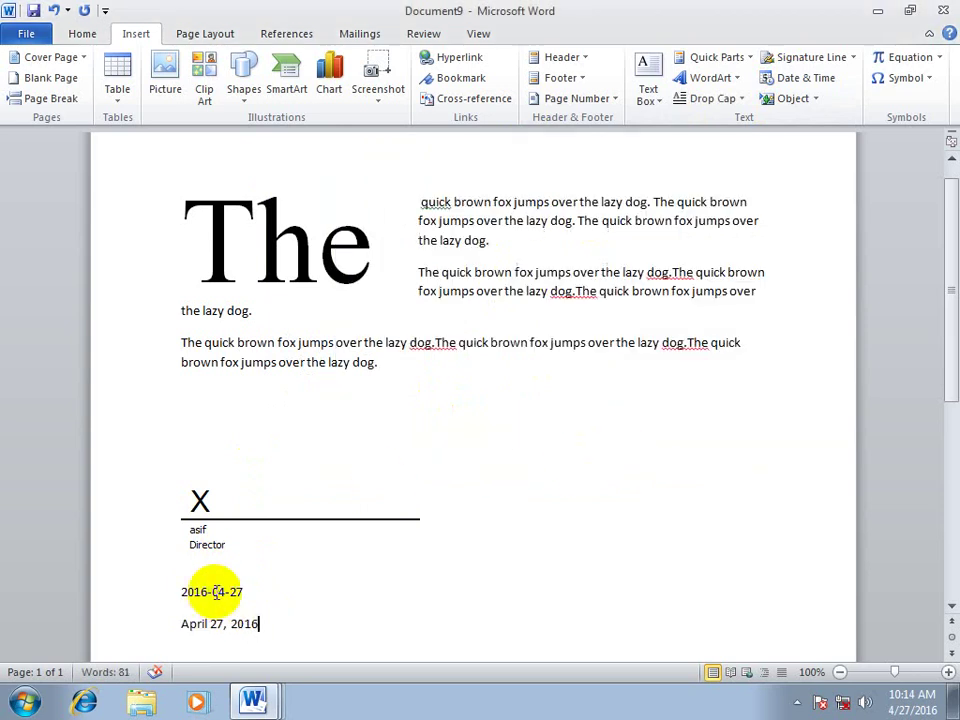
# Step: Select each date line in turn, then return to the end of the 2016-04-27 line
pyautogui.moveTo(267, 591); pyautogui.dragTo(190, 595)
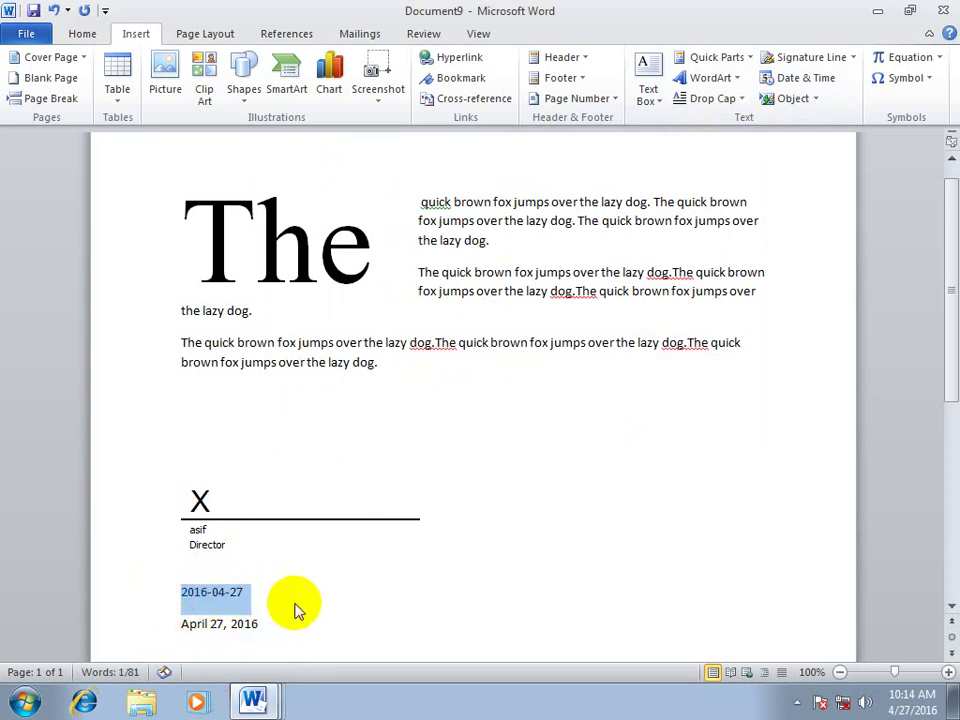
pyautogui.click(248, 590)
pyautogui.click(118, 591)
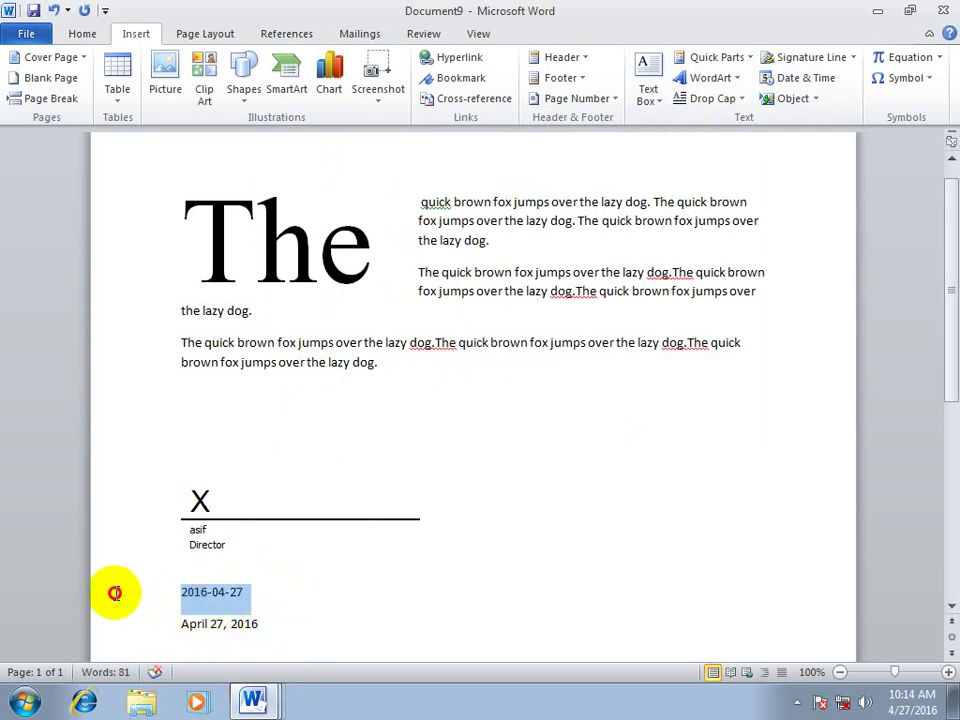
pyautogui.click(128, 625)
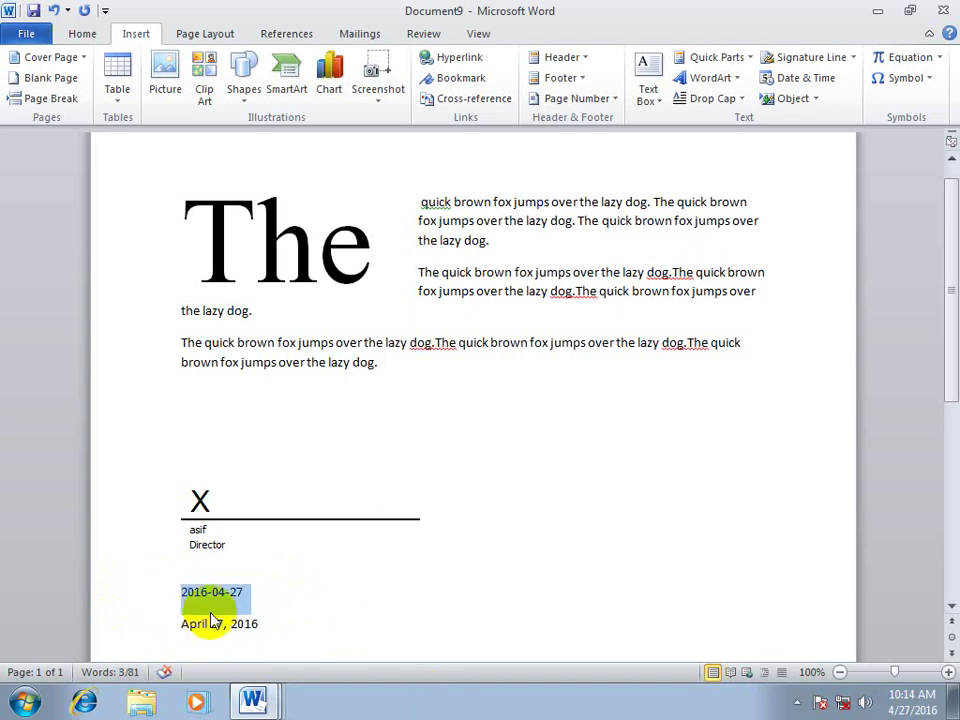
pyautogui.click(166, 623)
pyautogui.click(166, 623)
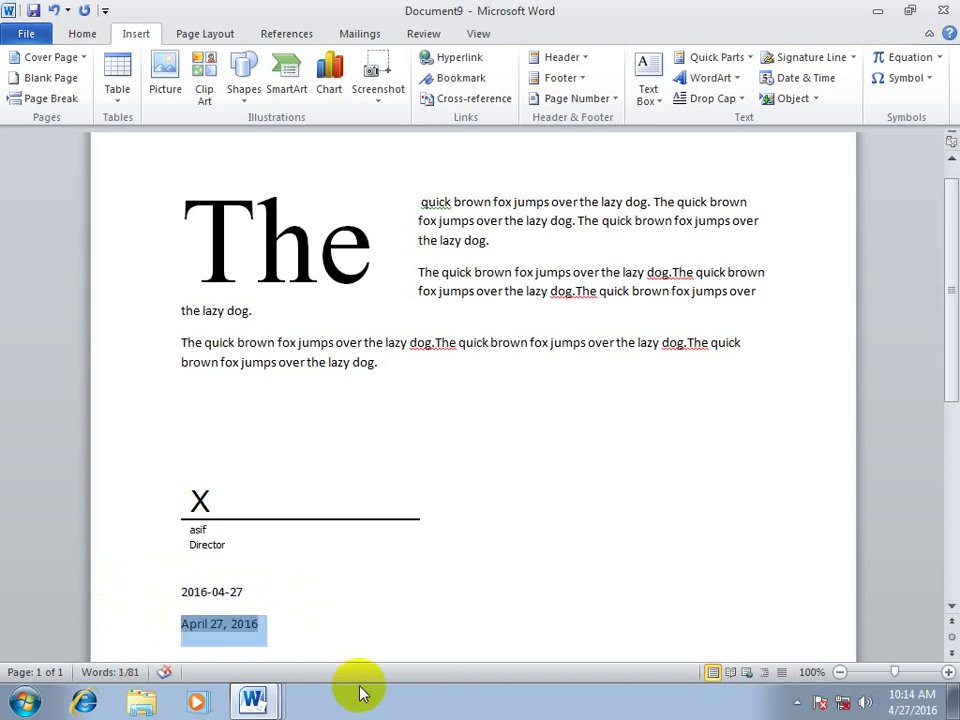
pyautogui.click(240, 590)
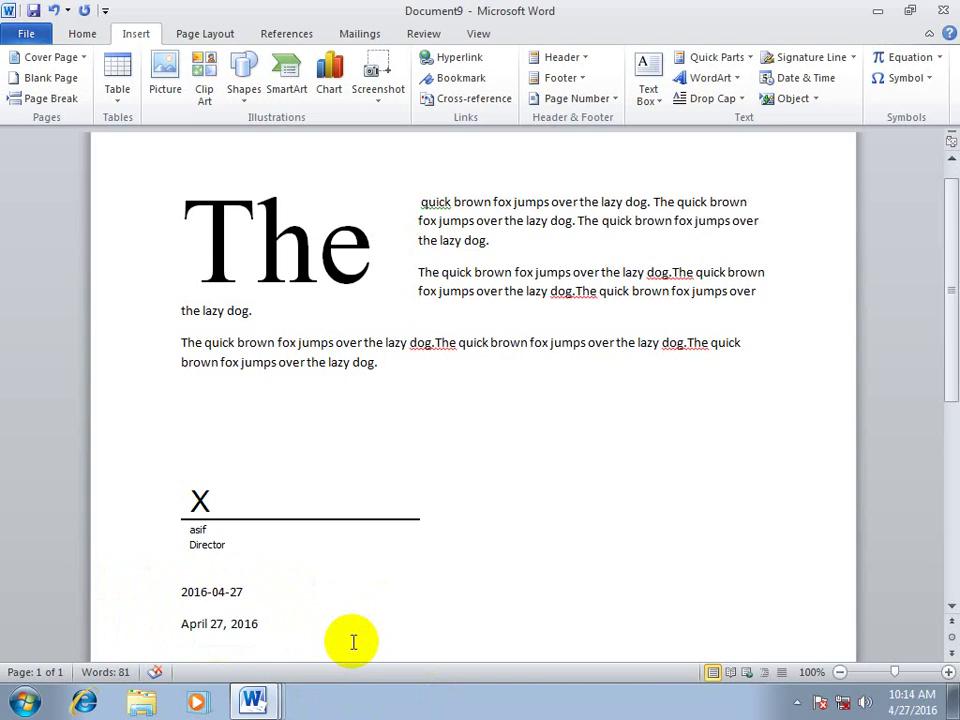
# Step: Append an auto-updating 4.27.2016 date after 2016-04-27 on the date line
pyautogui.click(808, 80)
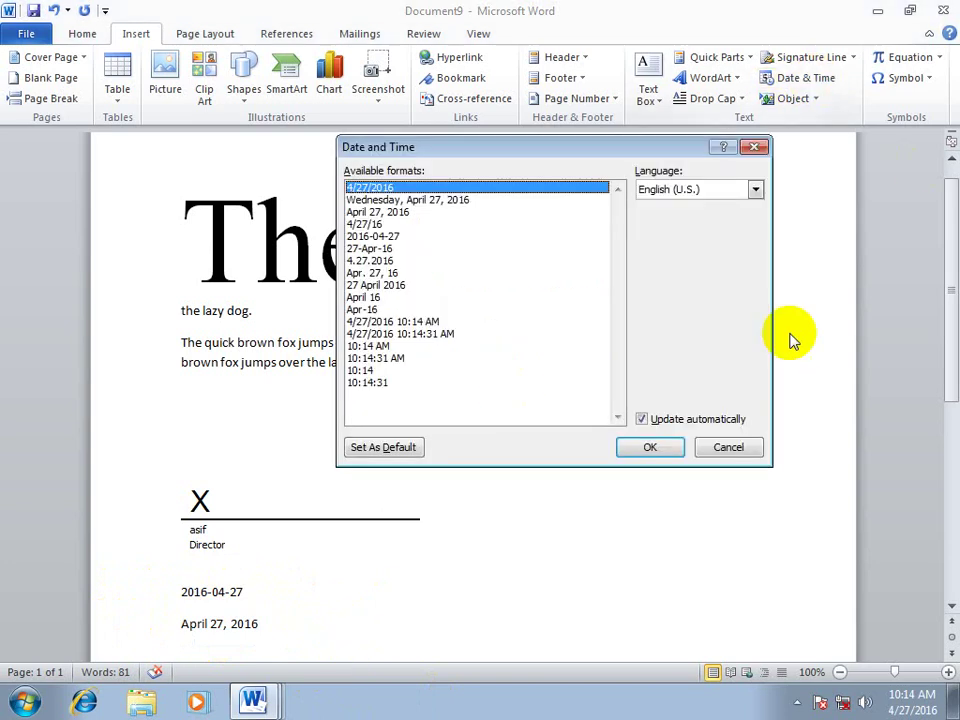
pyautogui.click(671, 428)
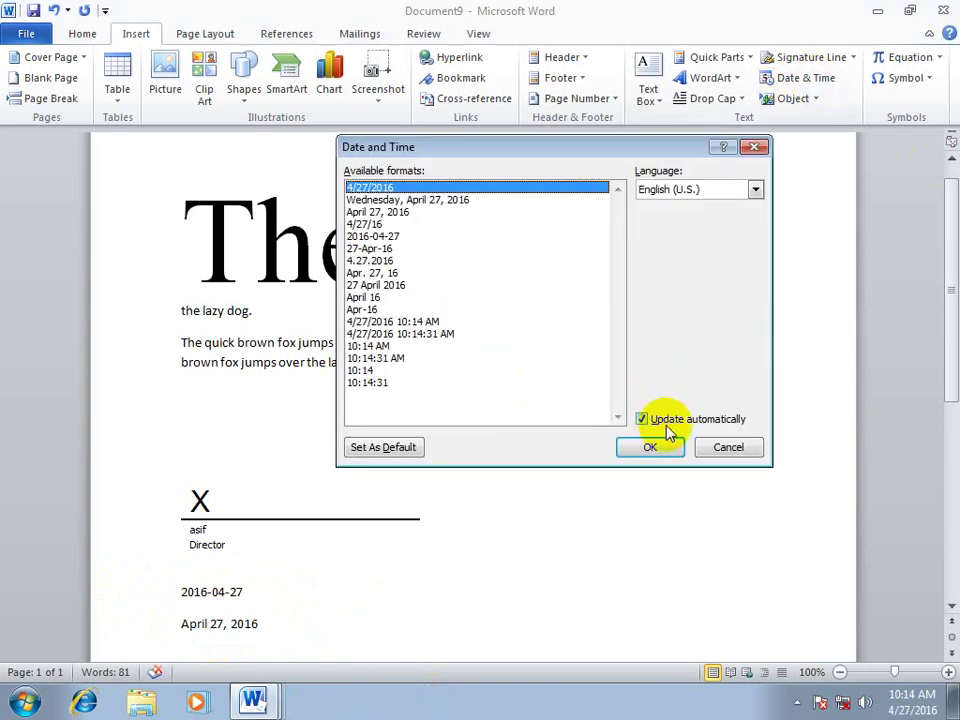
pyautogui.click(386, 260)
pyautogui.click(640, 447)
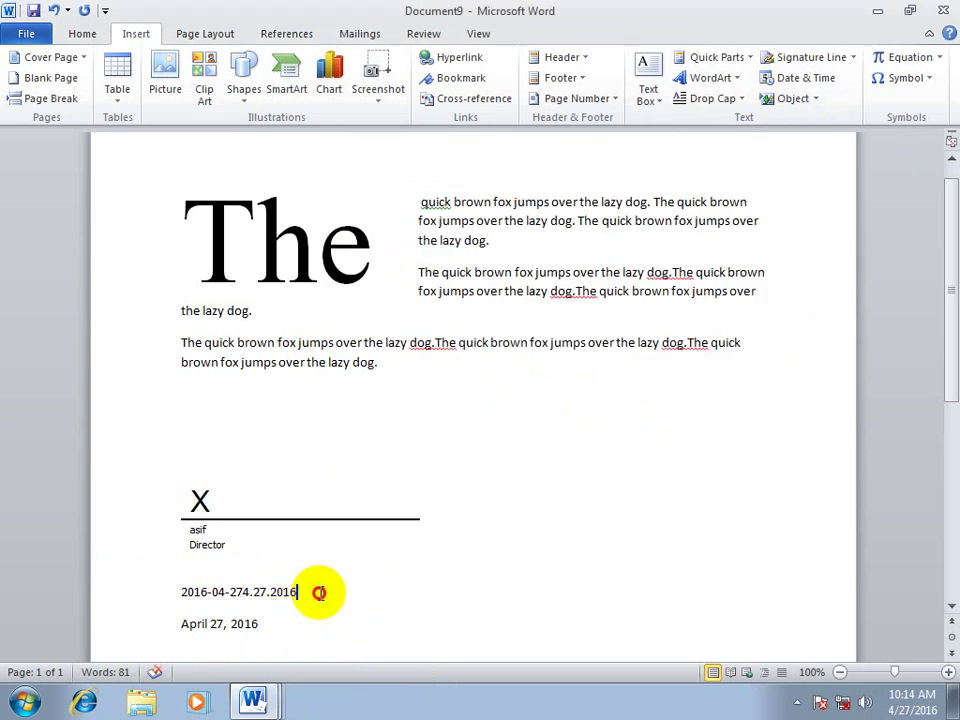
pyautogui.moveTo(317, 591)
pyautogui.mouseDown()
pyautogui.moveTo(228, 583)
pyautogui.moveTo(200, 500)
pyautogui.mouseUp()
pyautogui.click(489, 589)
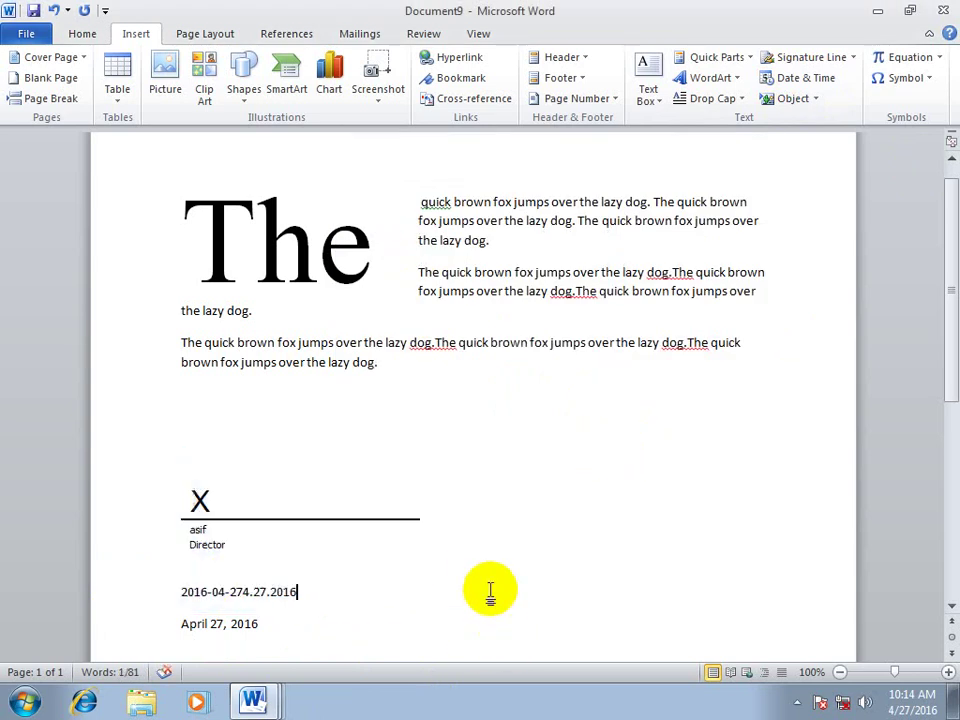
# Step: Try the Apr. 27, 16 format and cancel, then start a new blank document
pyautogui.click(791, 82)
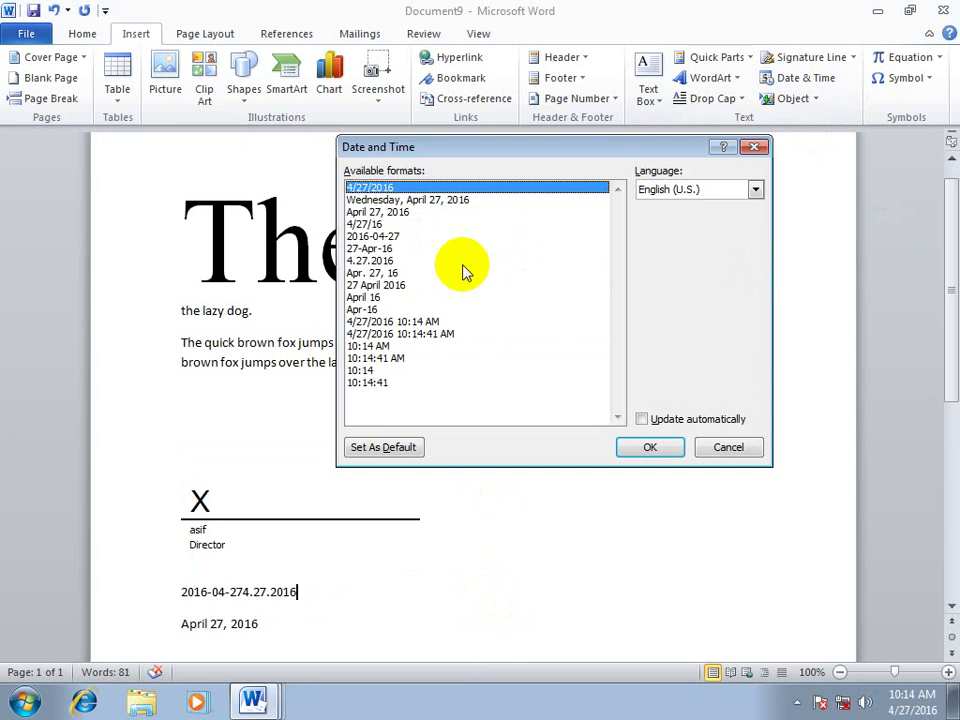
pyautogui.click(400, 272)
pyautogui.click(678, 418)
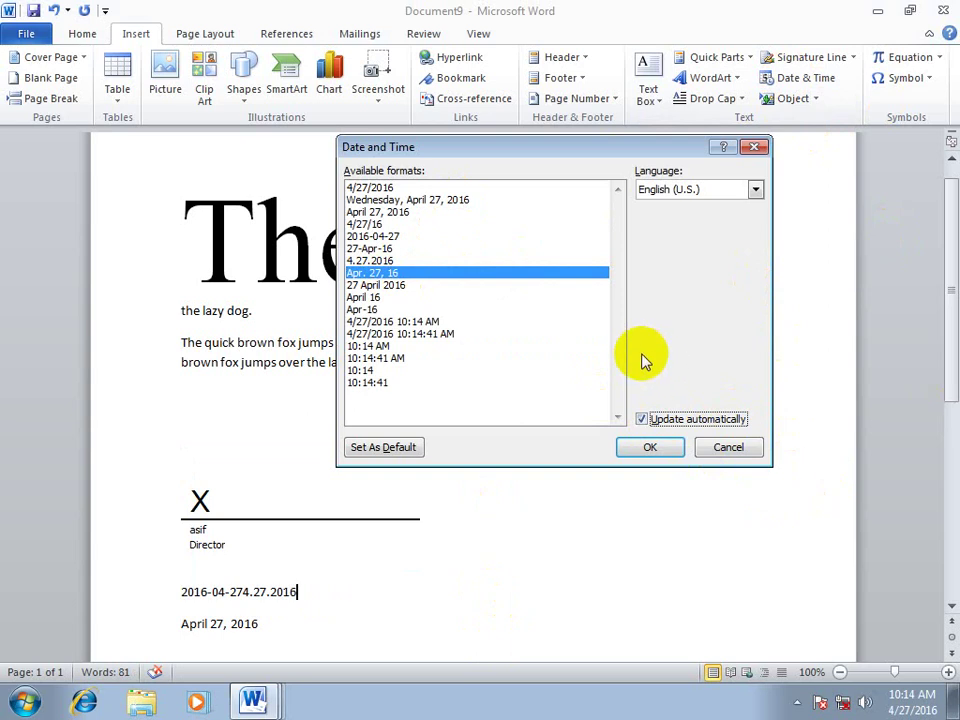
pyautogui.click(378, 274)
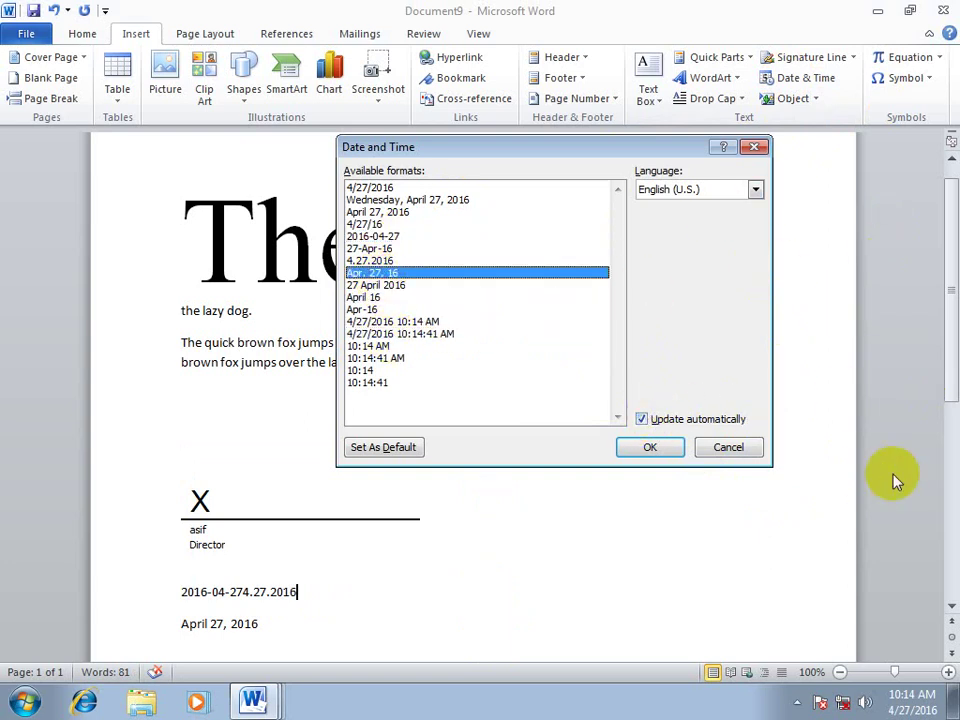
pyautogui.click(729, 446)
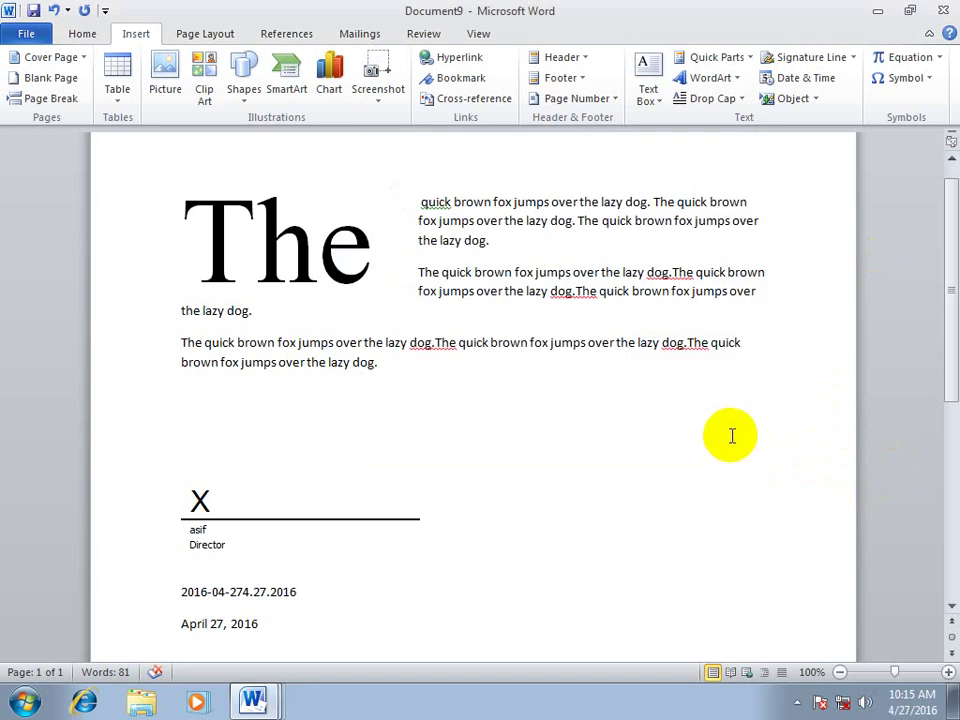
pyautogui.moveTo(285, 572); pyautogui.dragTo(511, 487)
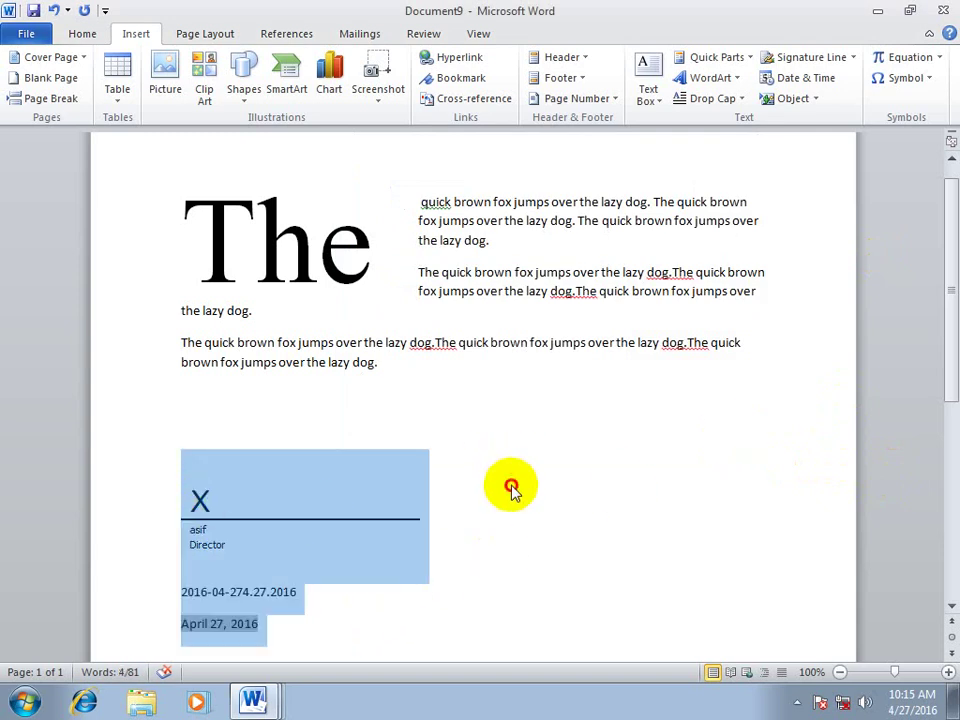
pyautogui.click(422, 561)
pyautogui.click(326, 589)
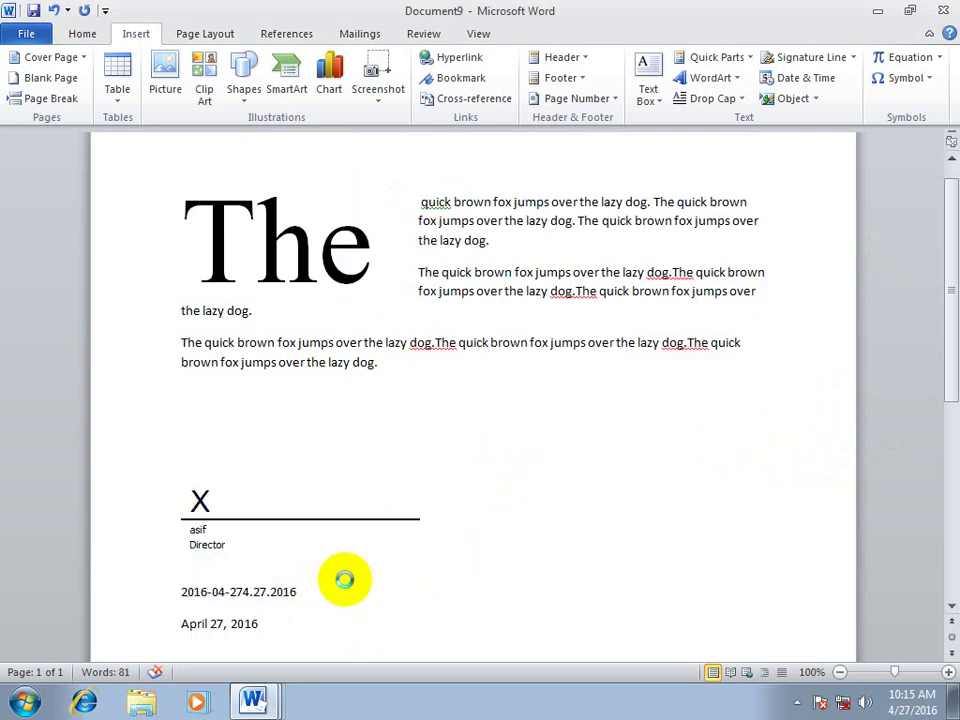
pyautogui.hotkey('ctrl', 'n')
# Step: Set 4.27.2016 as the default date format without inserting a date
pyautogui.click(145, 36)
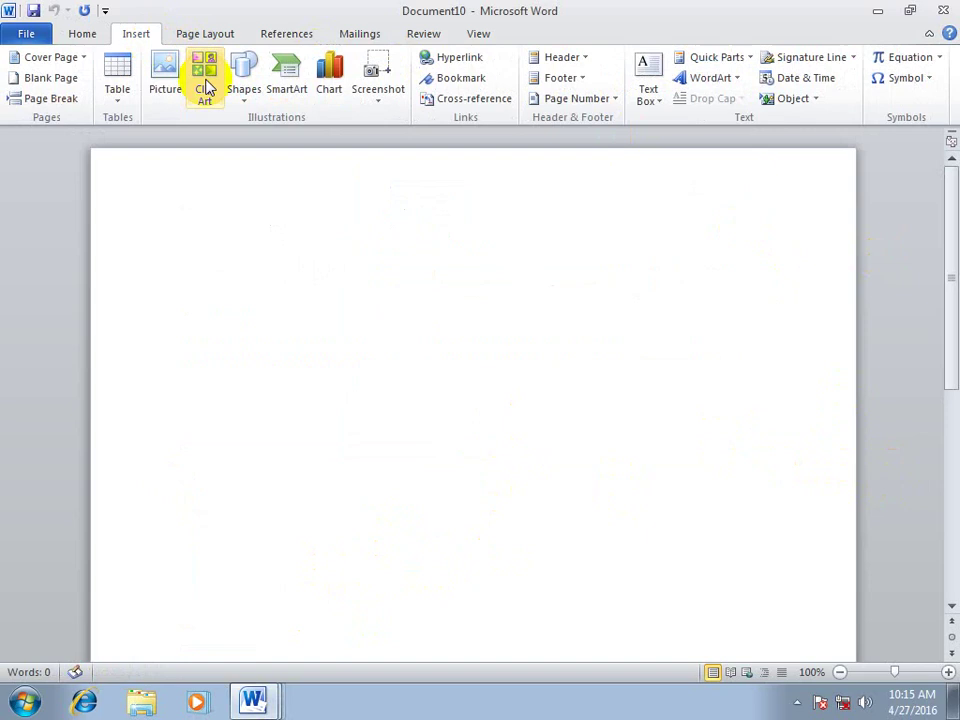
pyautogui.click(792, 82)
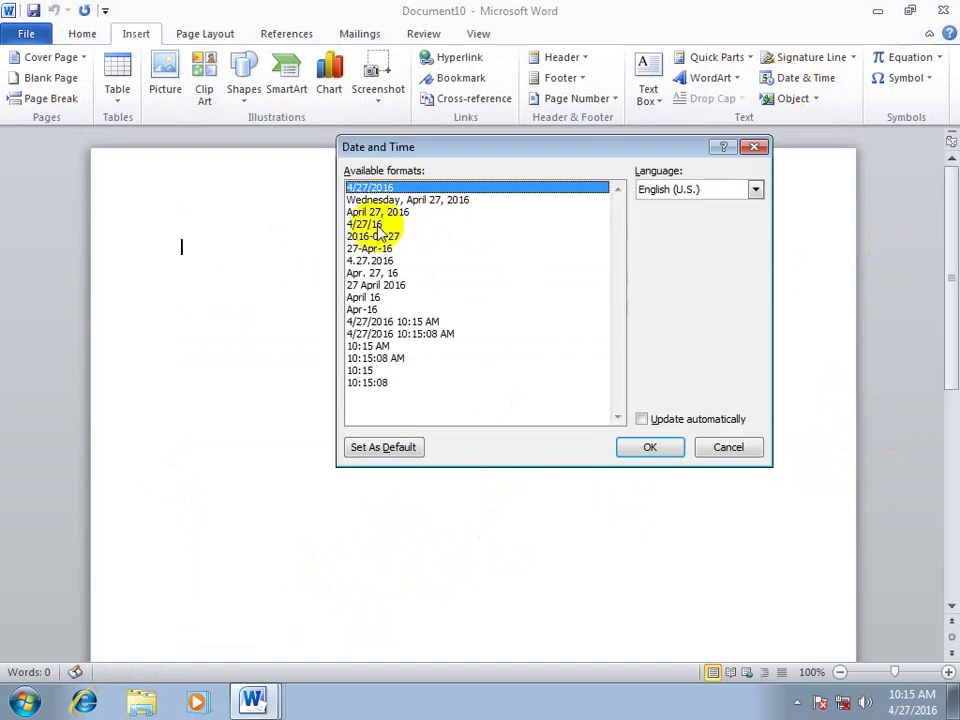
pyautogui.click(373, 261)
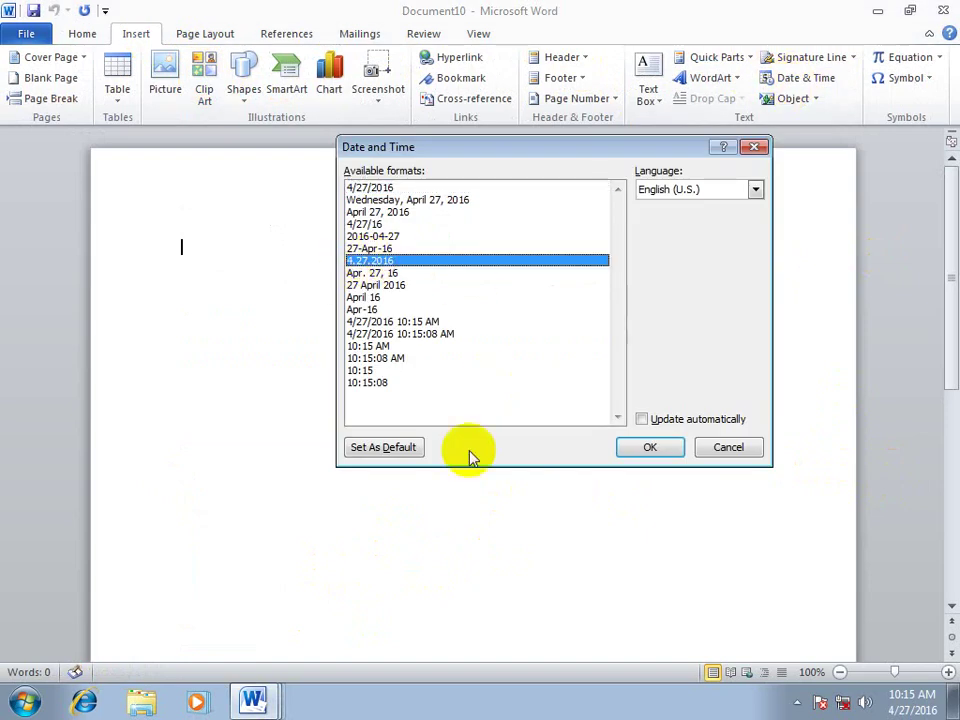
pyautogui.click(406, 450)
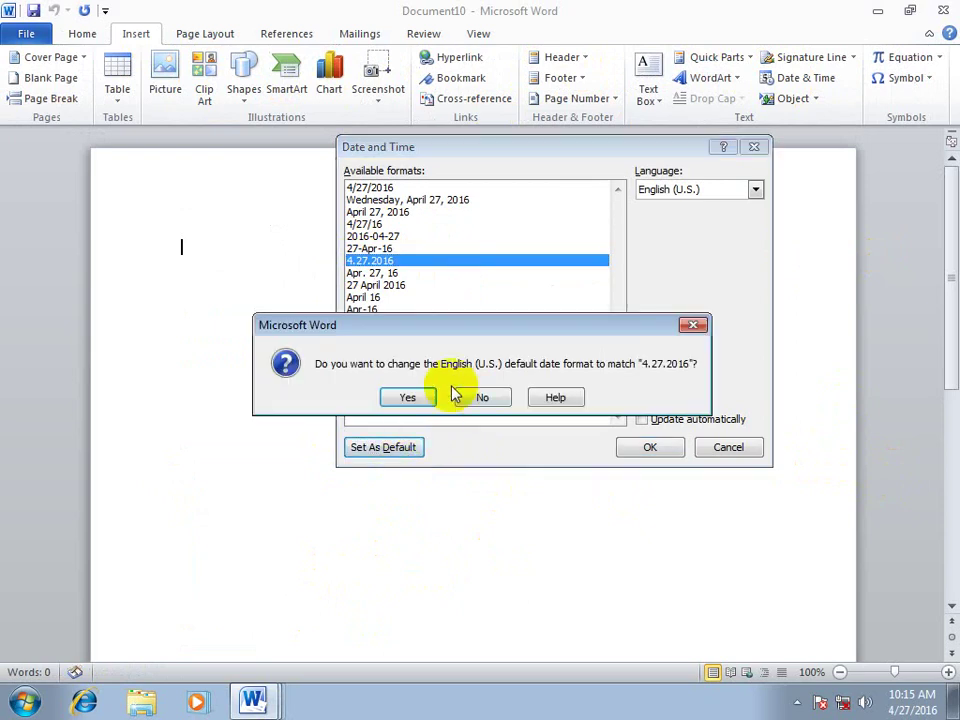
pyautogui.click(403, 396)
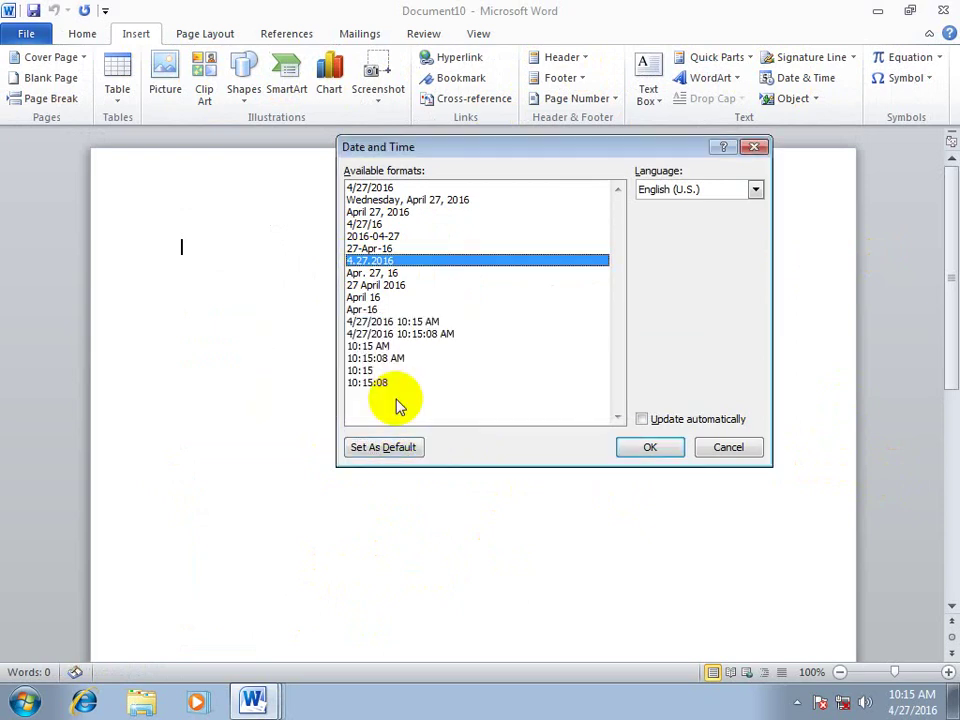
pyautogui.click(727, 447)
# Step: Make April 27, 2016 the default date format, insert it, and verify the default
pyautogui.click(798, 78)
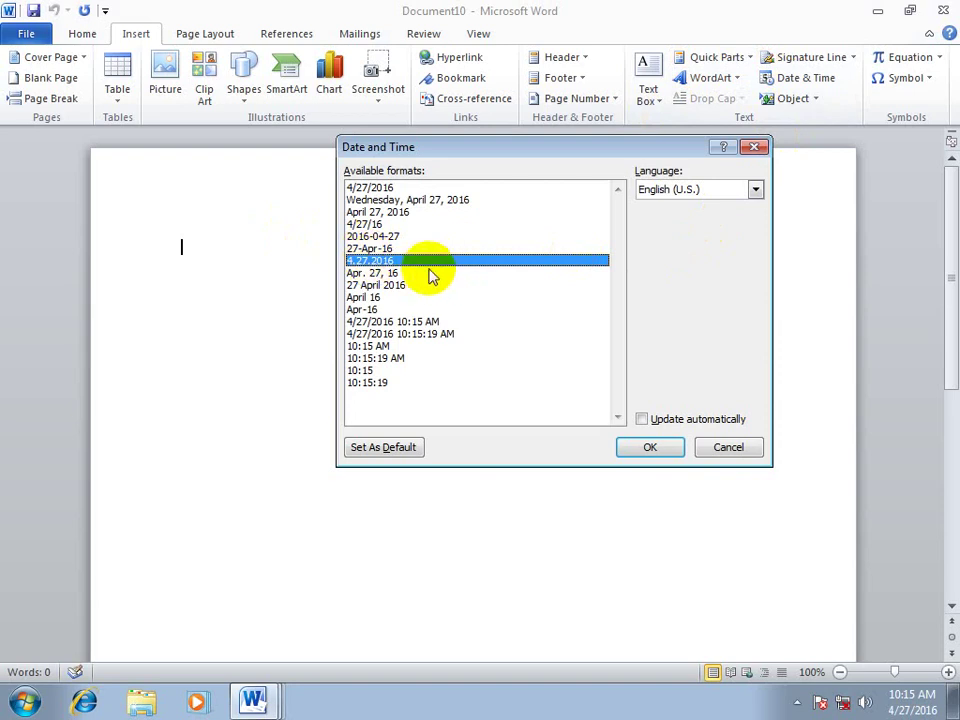
pyautogui.click(380, 212)
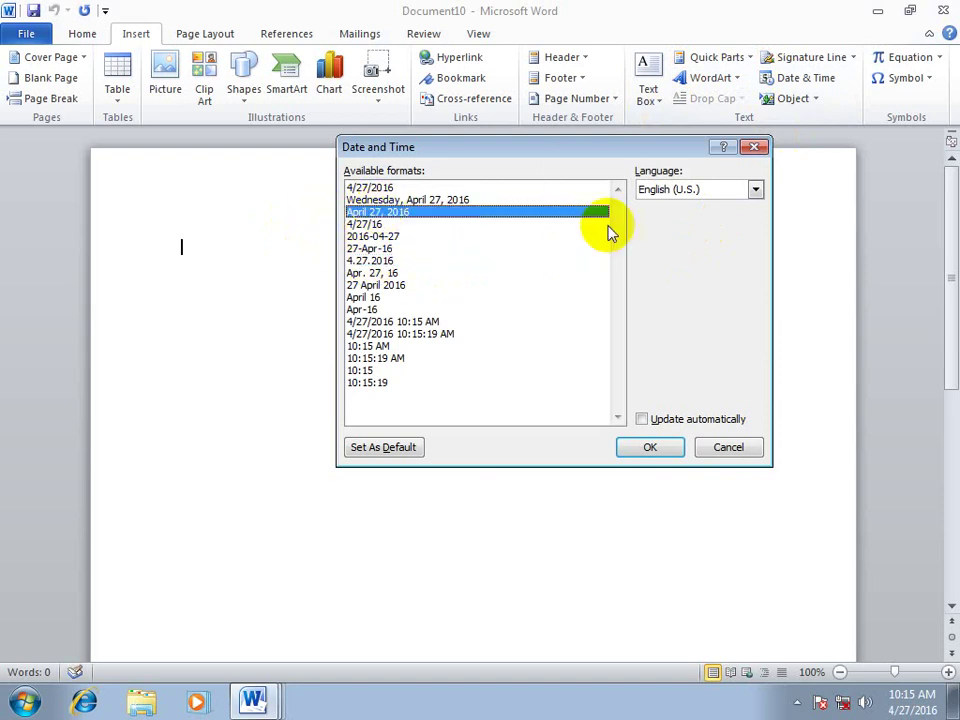
pyautogui.click(380, 448)
pyautogui.click(404, 395)
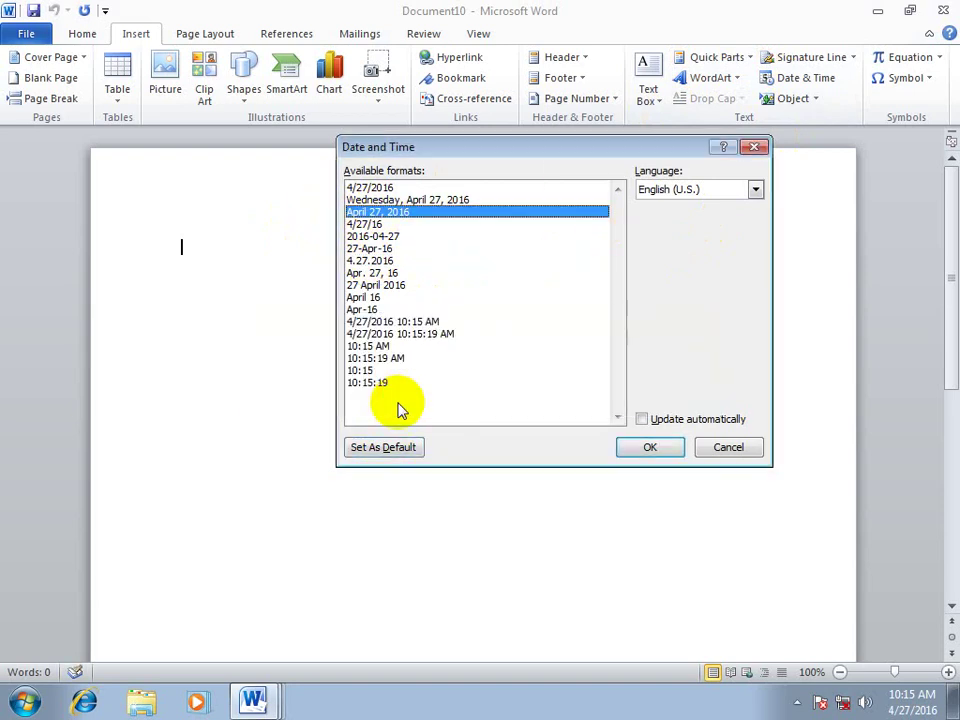
pyautogui.click(650, 445)
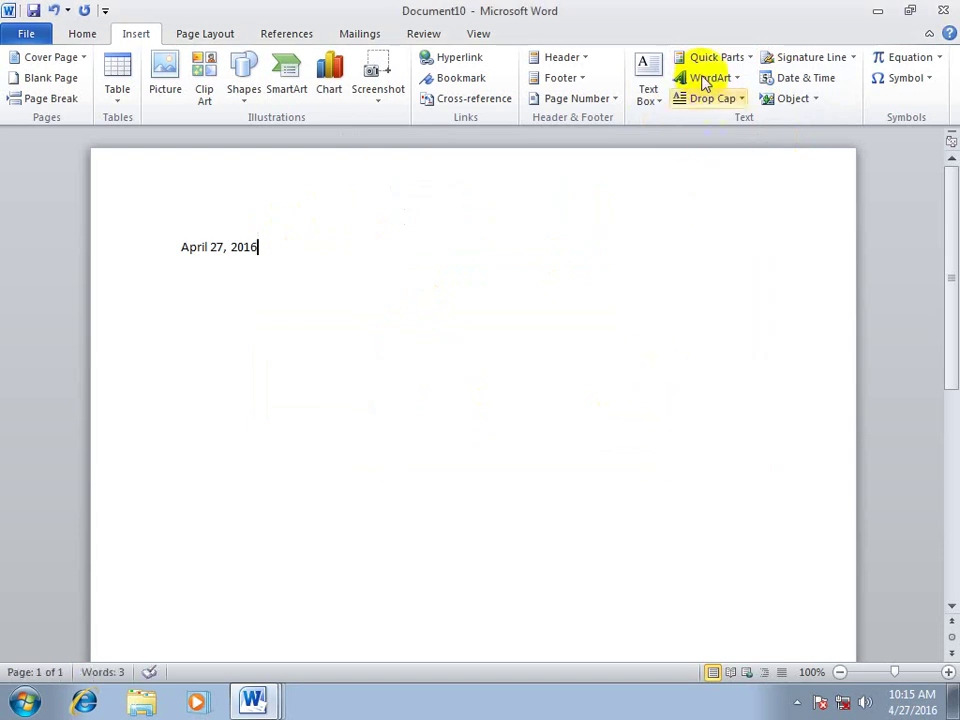
pyautogui.click(795, 78)
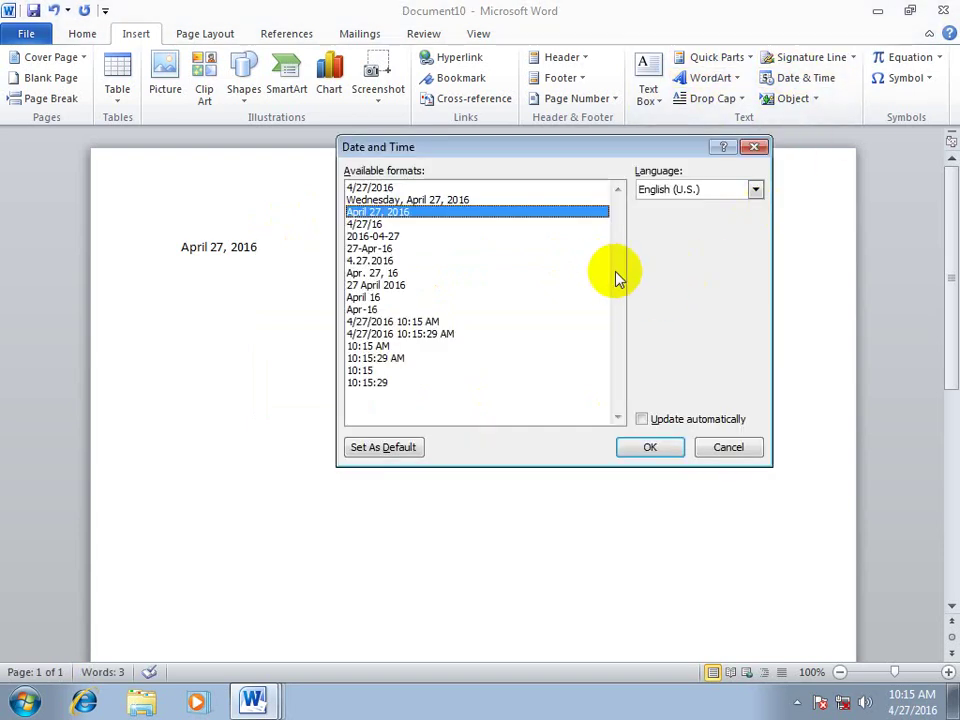
pyautogui.click(722, 444)
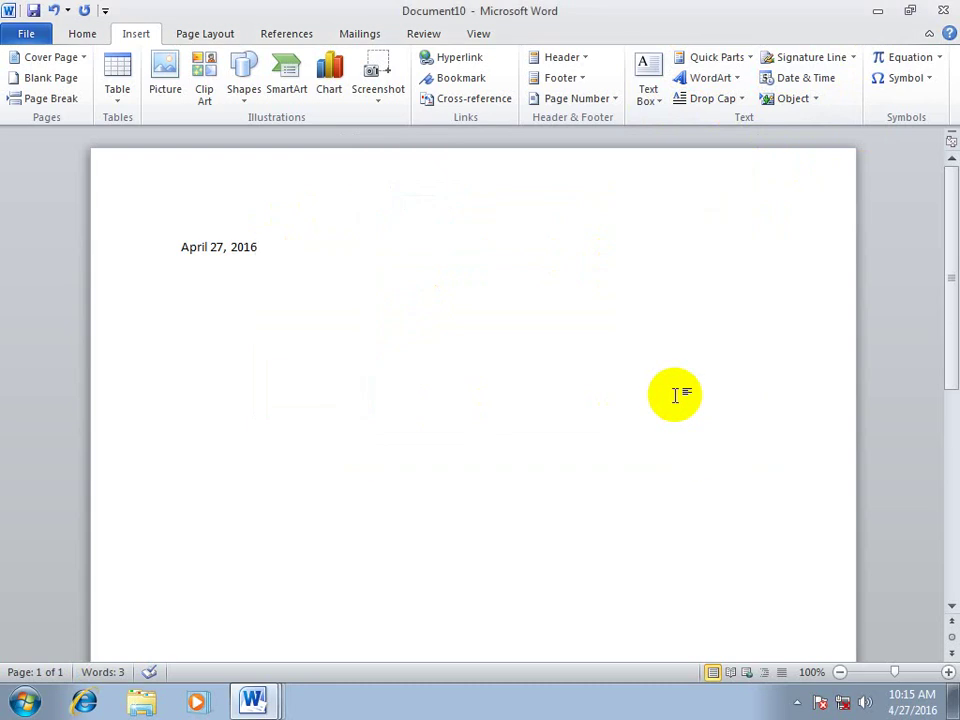
# Step: Open the Object dialog and select Microsoft Excel Worksheet under Create New
pyautogui.click(137, 34)
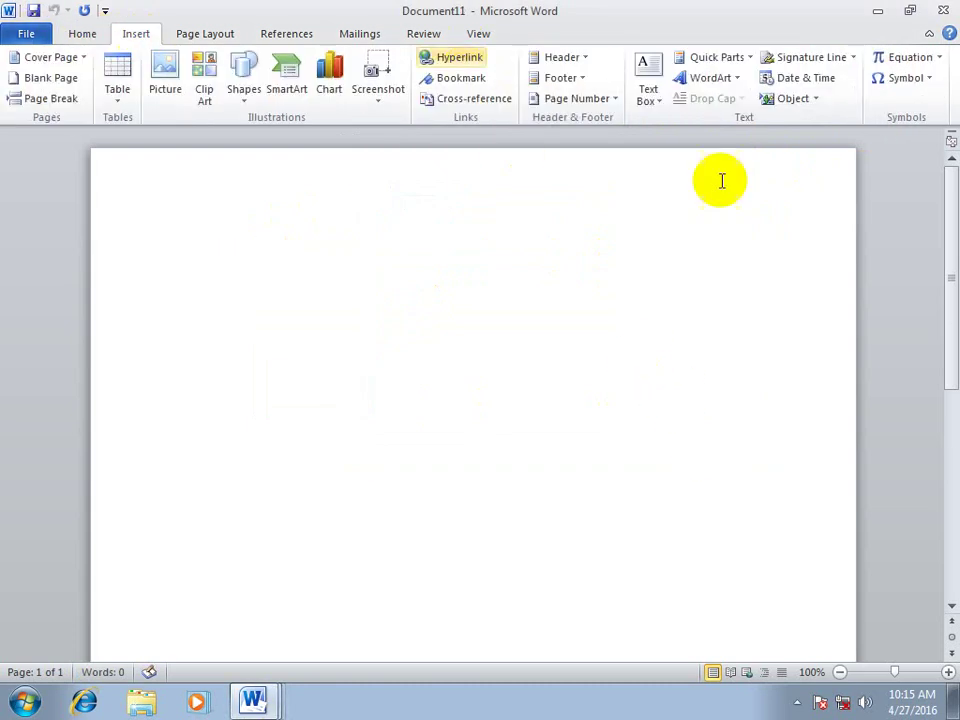
pyautogui.click(816, 99)
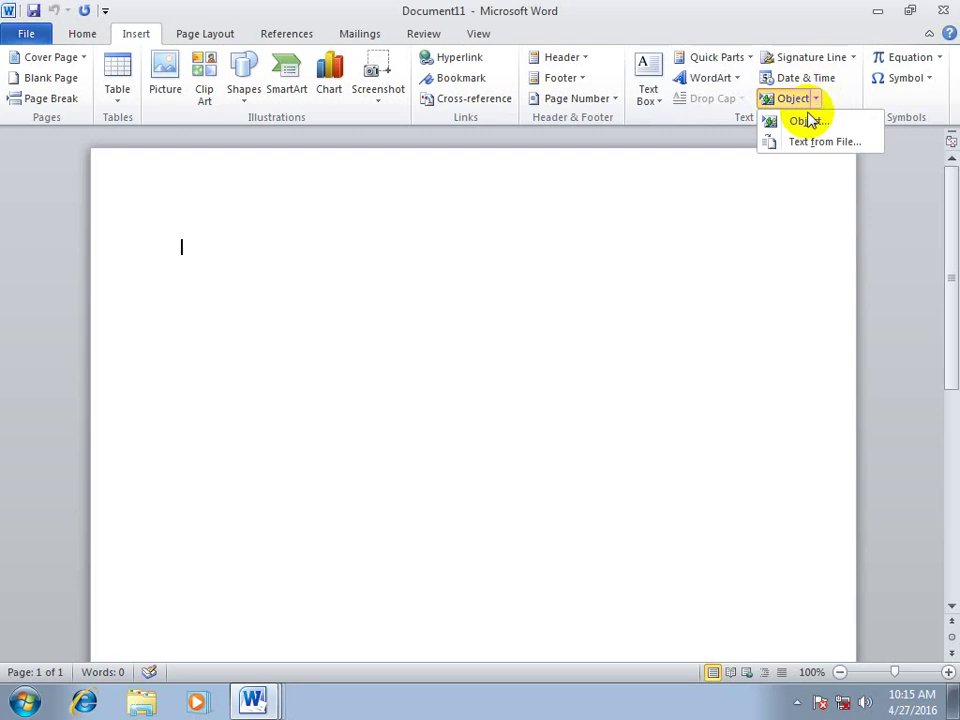
pyautogui.click(805, 121)
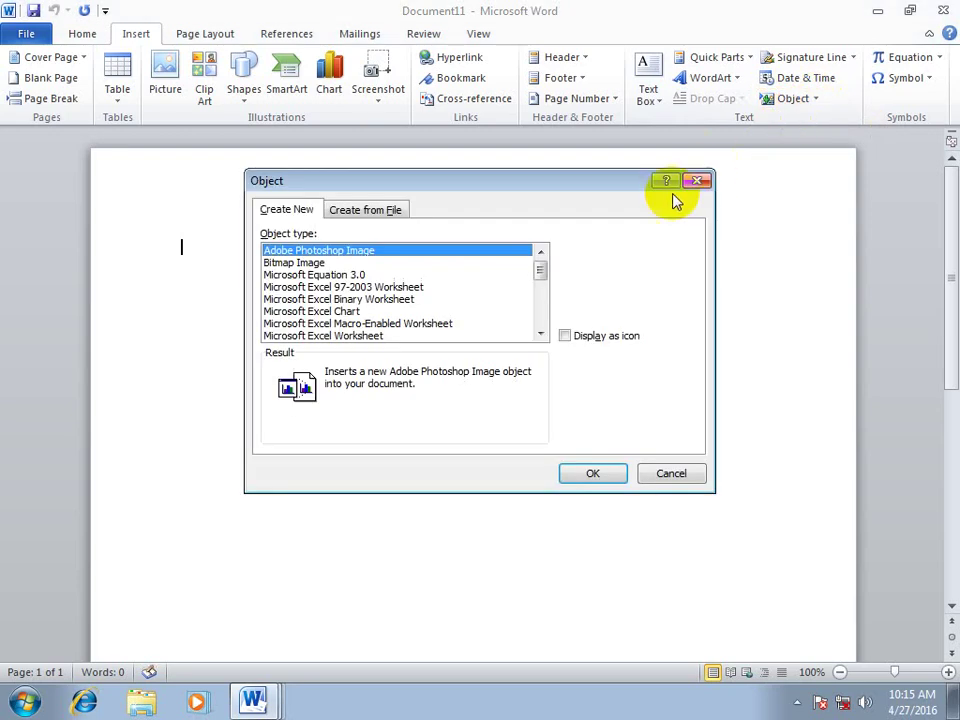
pyautogui.moveTo(483, 190); pyautogui.dragTo(591, 149)
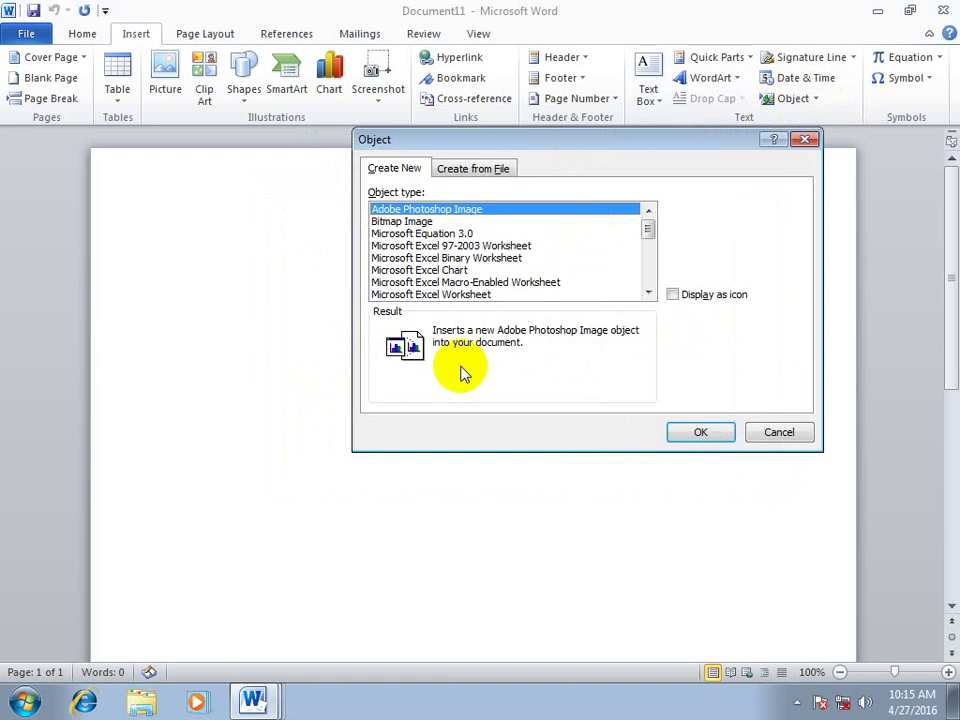
pyautogui.click(440, 258)
pyautogui.click(467, 296)
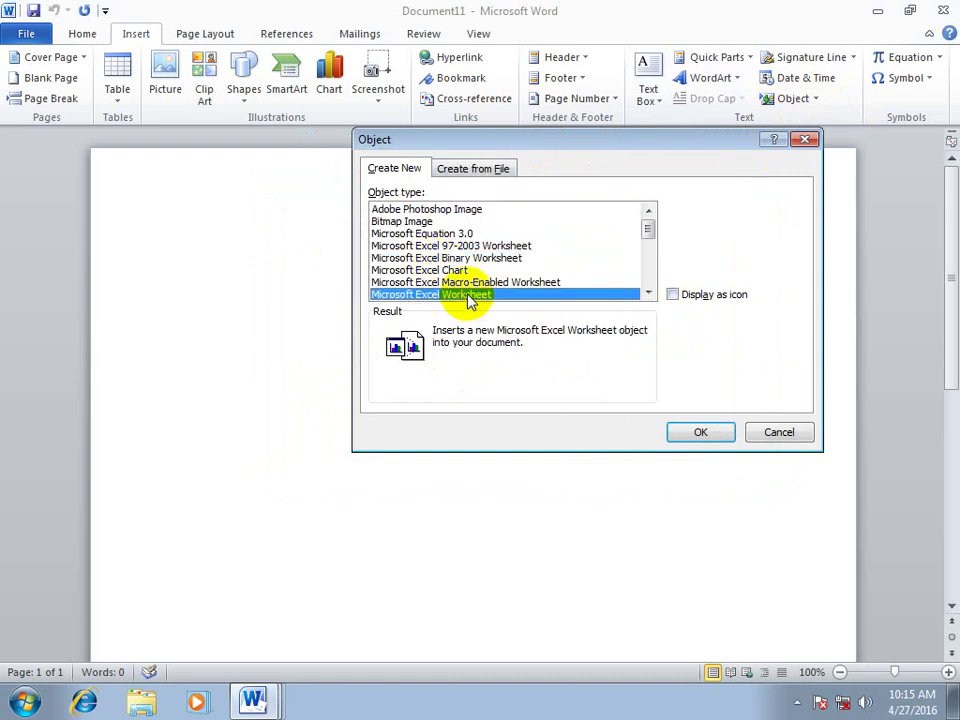
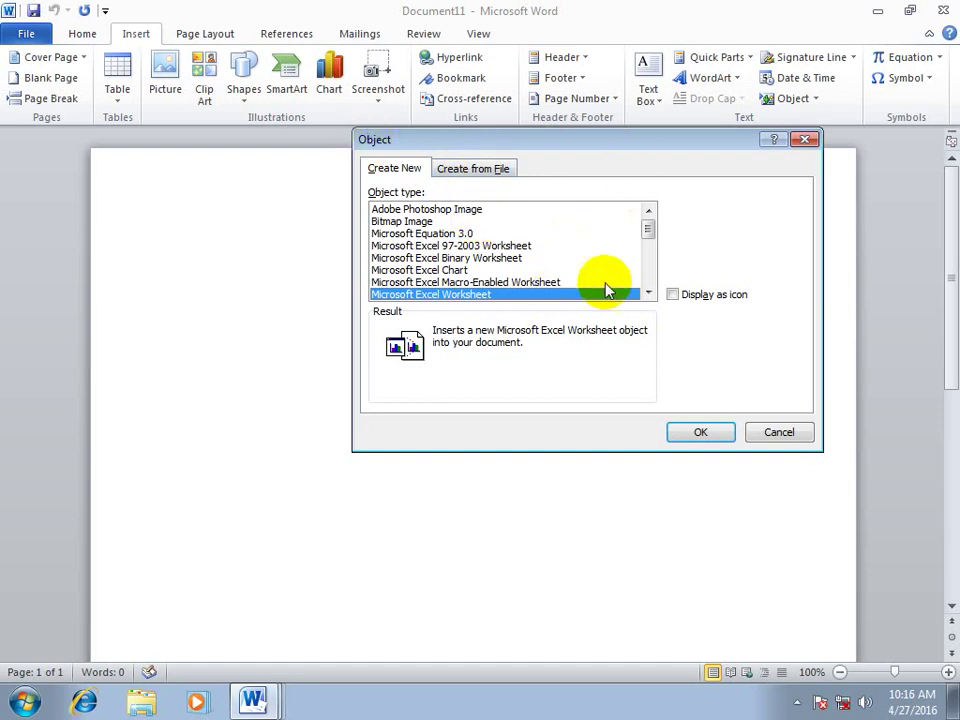
# Step: Scroll the object-type list and embed a blank Microsoft Excel Worksheet object
pyautogui.click(648, 293)
pyautogui.click(648, 293)
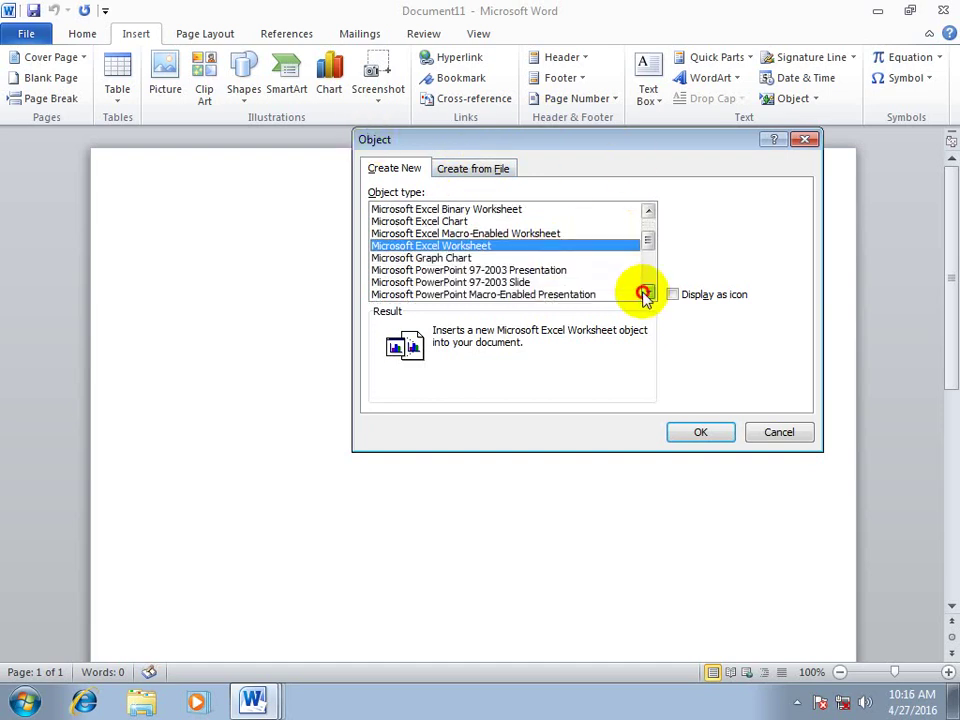
pyautogui.click(648, 293)
pyautogui.click(648, 293)
pyautogui.click(648, 293)
pyautogui.click(648, 293)
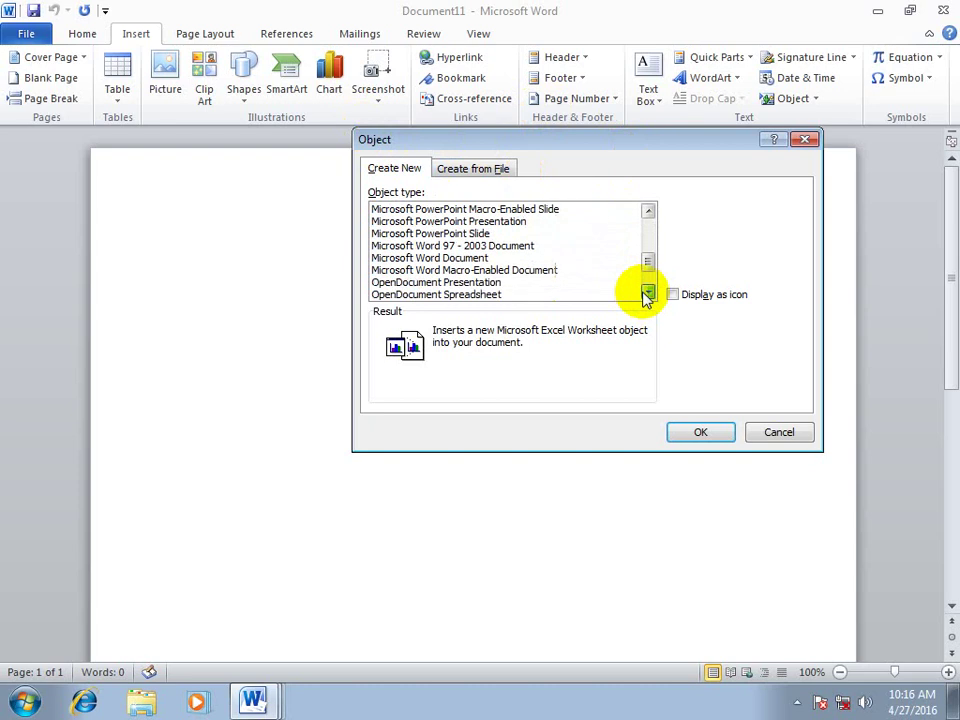
pyautogui.click(648, 293)
pyautogui.click(648, 293)
pyautogui.click(648, 293)
pyautogui.click(648, 293)
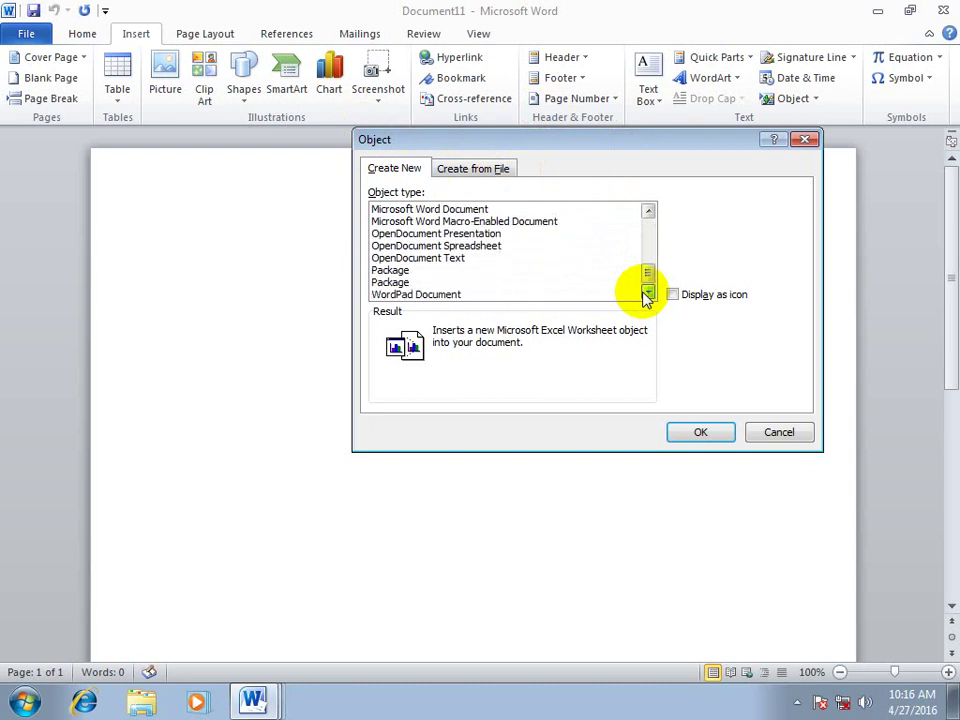
pyautogui.click(461, 258)
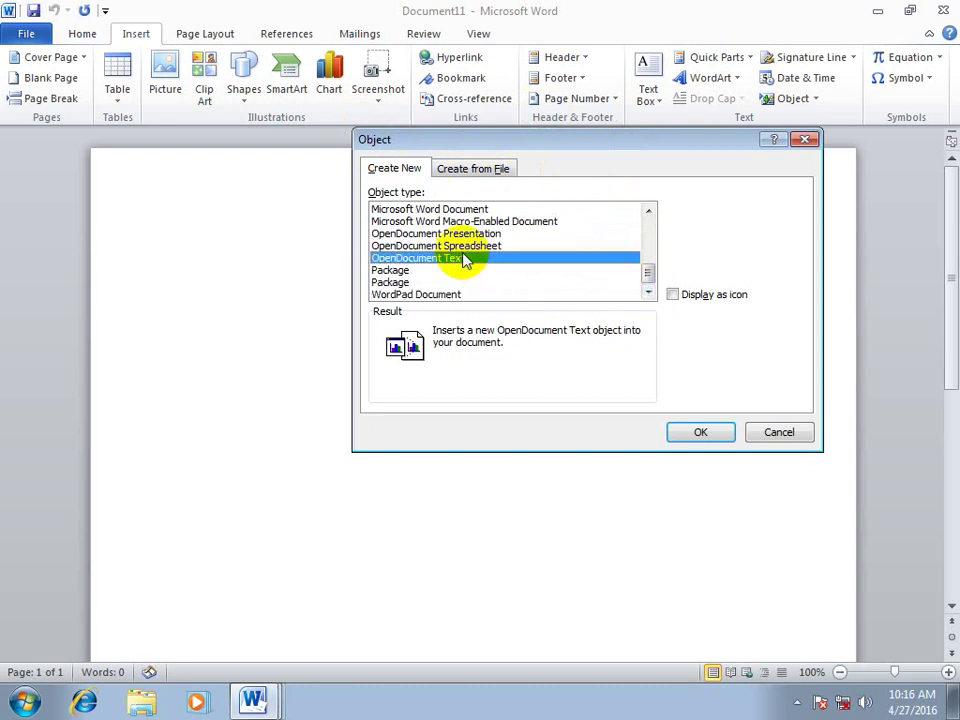
pyautogui.moveTo(654, 234); pyautogui.dragTo(654, 205)
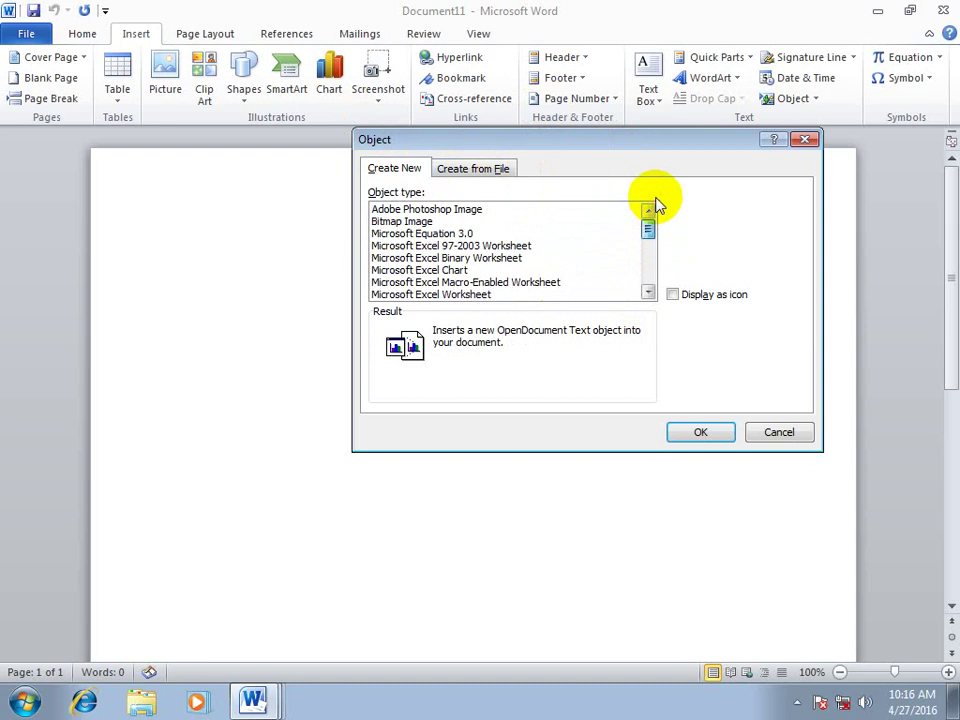
pyautogui.click(477, 296)
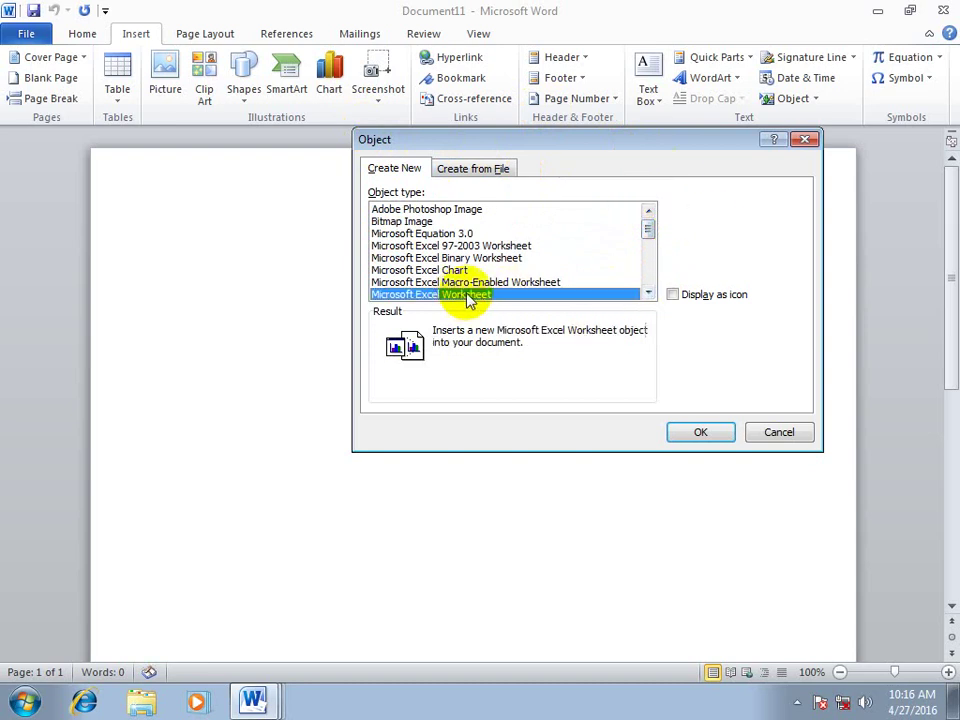
pyautogui.click(690, 432)
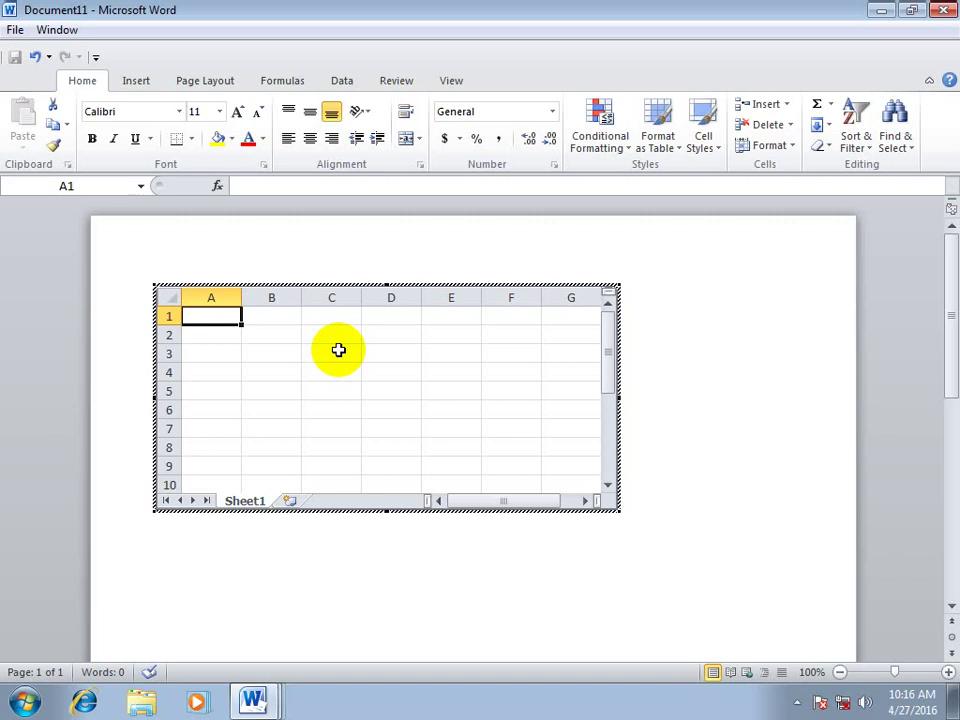
# Step: Enter the headers name, program and fees in A1:C1, correcting the fees spelling
pyautogui.write('name')
pyautogui.press('Tab')
pyautogui.write('priog')
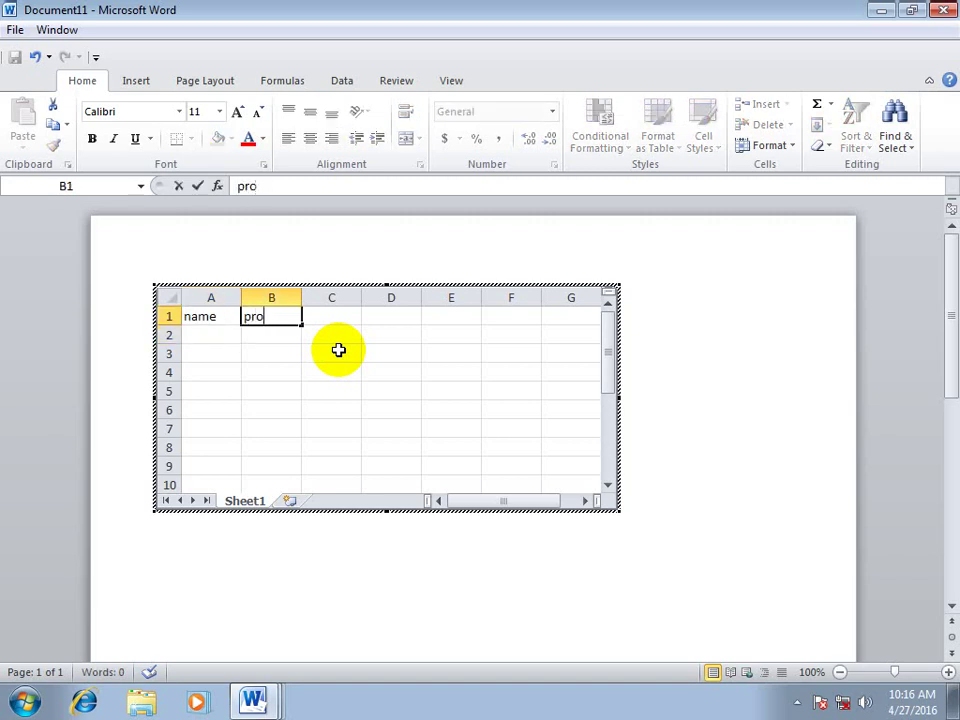
pyautogui.press('Return')
pyautogui.press('Up')
pyautogui.press('Right')
pyautogui.write('feees')
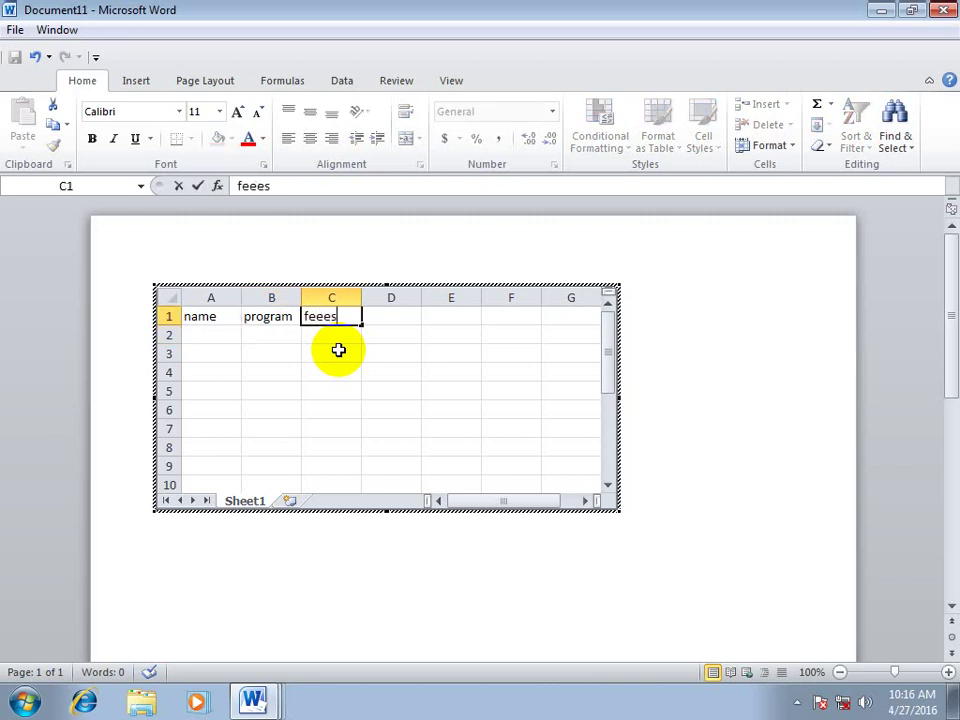
pyautogui.press('Return')
pyautogui.press('Up')
pyautogui.press('BackSpace')
pyautogui.write('feees')
pyautogui.press('Return')
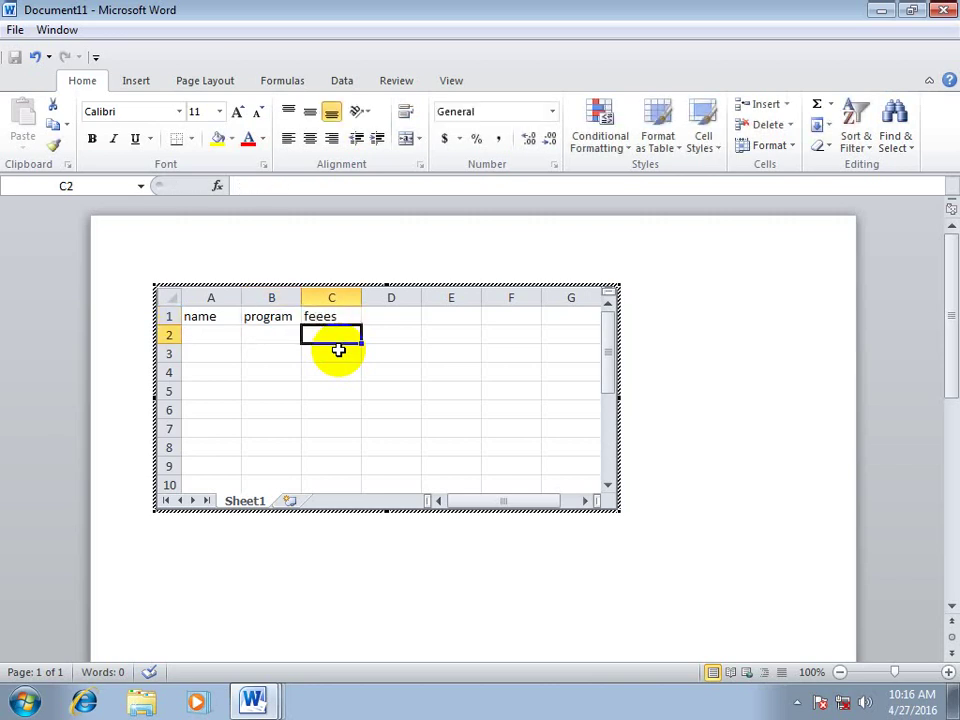
pyautogui.press('Left')
pyautogui.press('Left')
pyautogui.press('Right')
pyautogui.press('Right')
pyautogui.write('f')
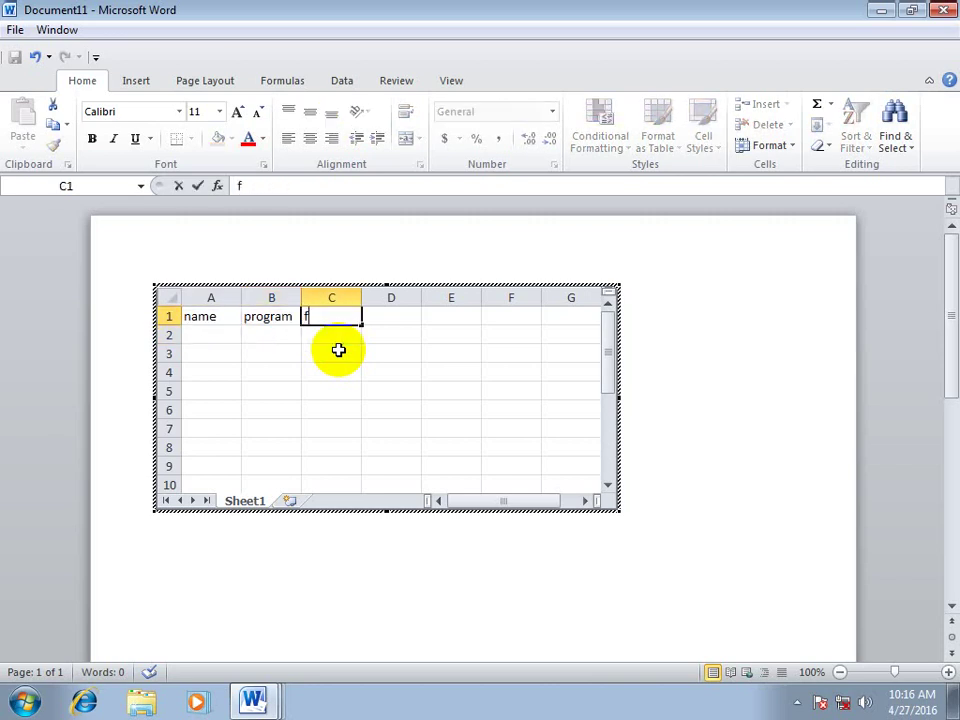
pyautogui.write('ees')
pyautogui.press('Return')
# Step: Enter five student names in A2:A6, fixing the misspelled last one
pyautogui.press('Left')
pyautogui.press('Left')
pyautogui.write('asad')
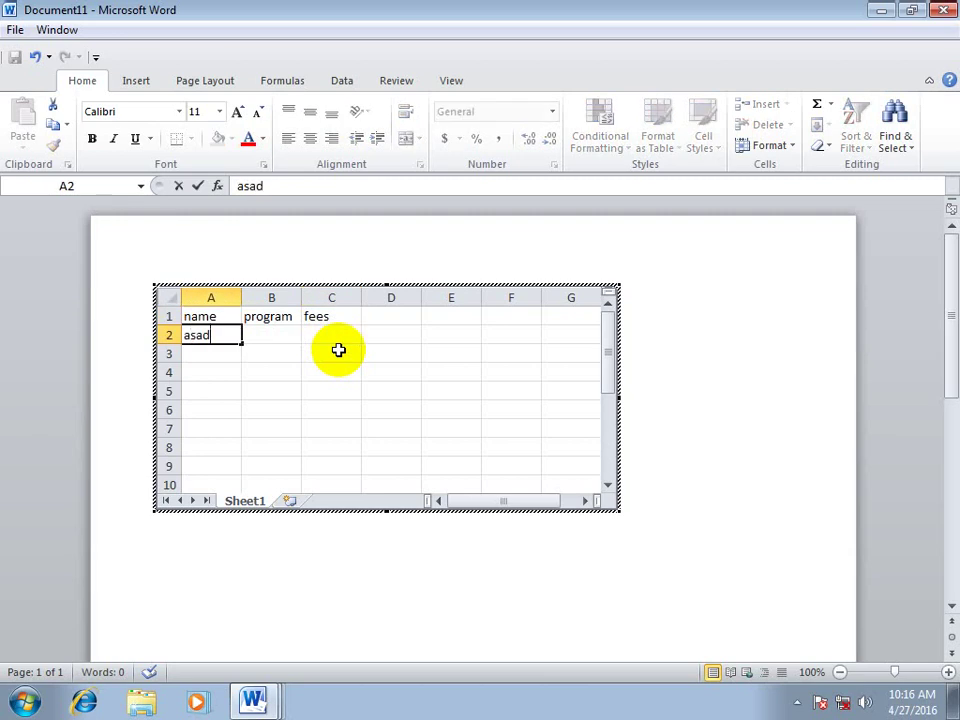
pyautogui.press('Return')
pyautogui.write('atif')
pyautogui.press('Return')
pyautogui.write('wali')
pyautogui.press('Return')
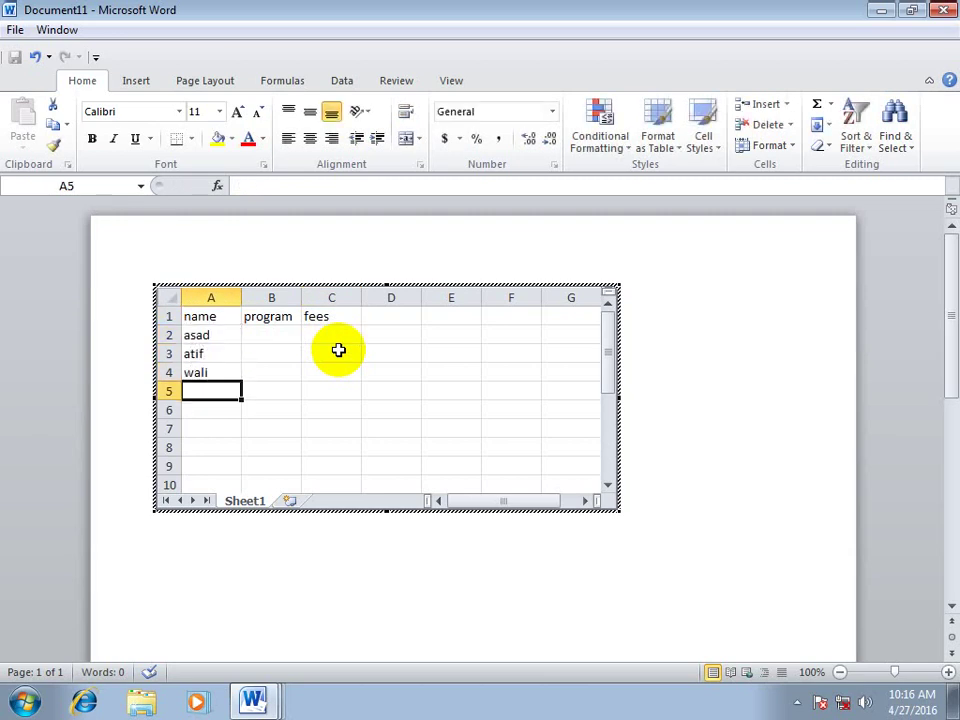
pyautogui.write('naged')
pyautogui.press('Return')
pyautogui.write('f')
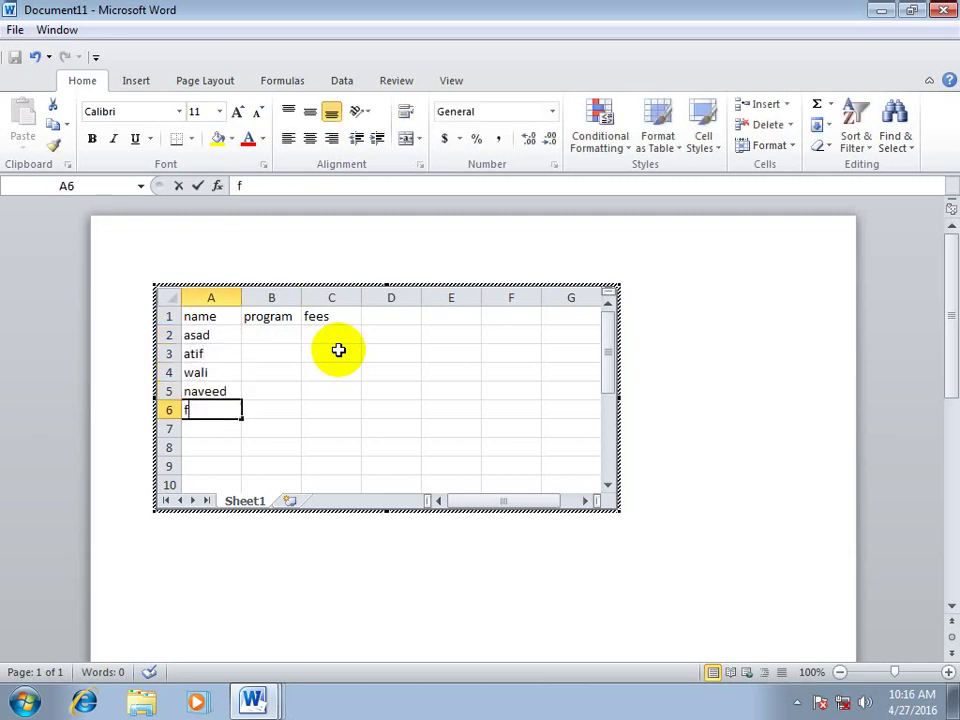
pyautogui.write('aheemf')
pyautogui.press('Return')
pyautogui.press('Up')
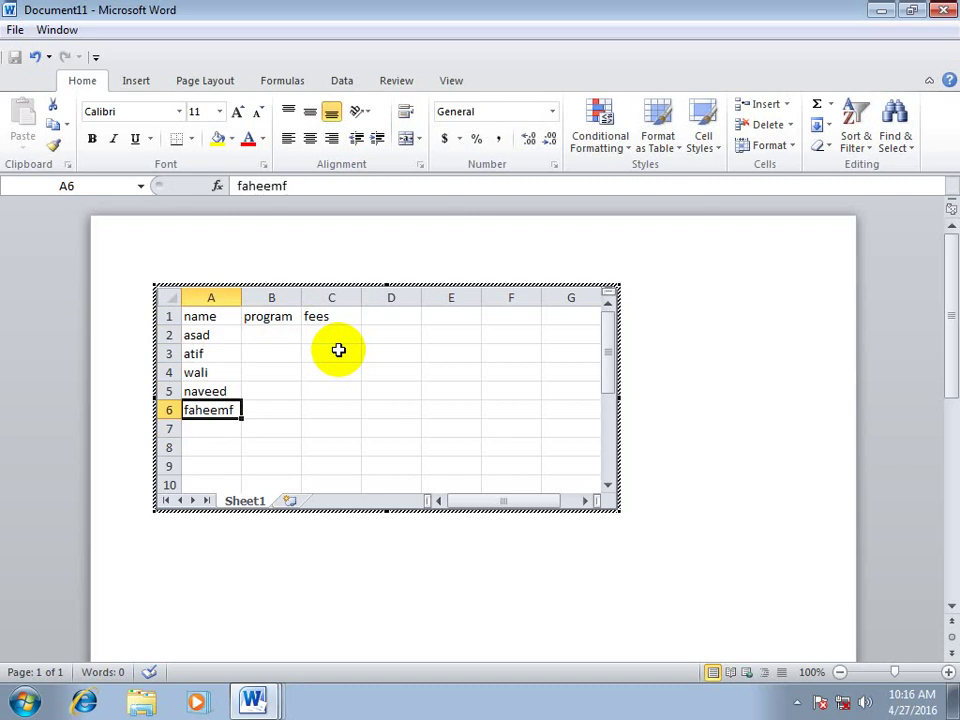
pyautogui.write('f')
pyautogui.write('e,')
pyautogui.press('Return')
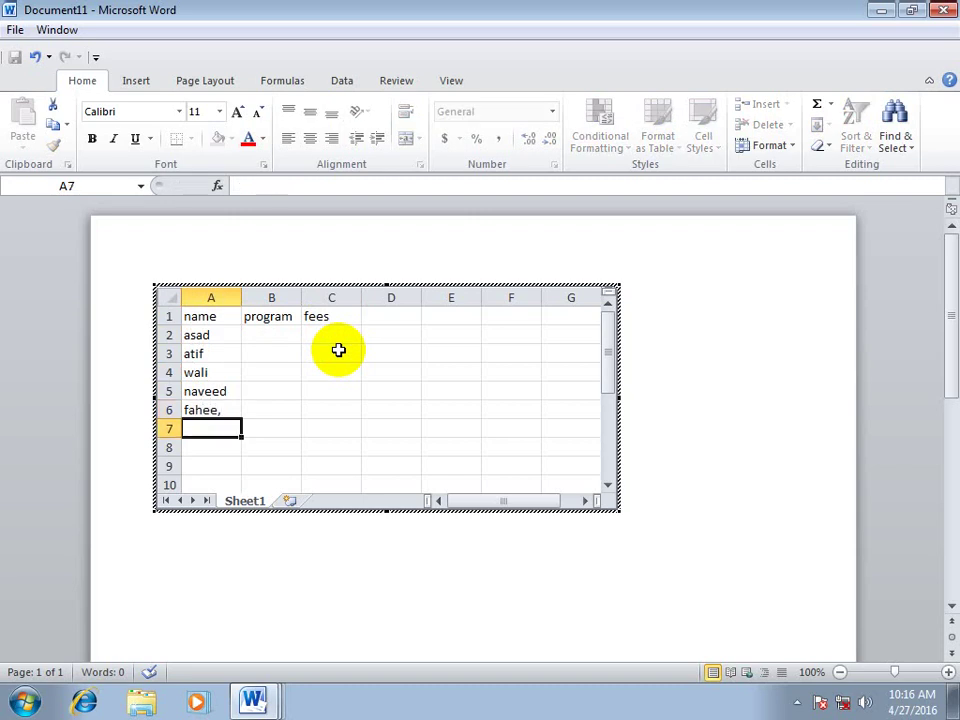
pyautogui.press('Up')
pyautogui.write('faheem')
pyautogui.press('Return')
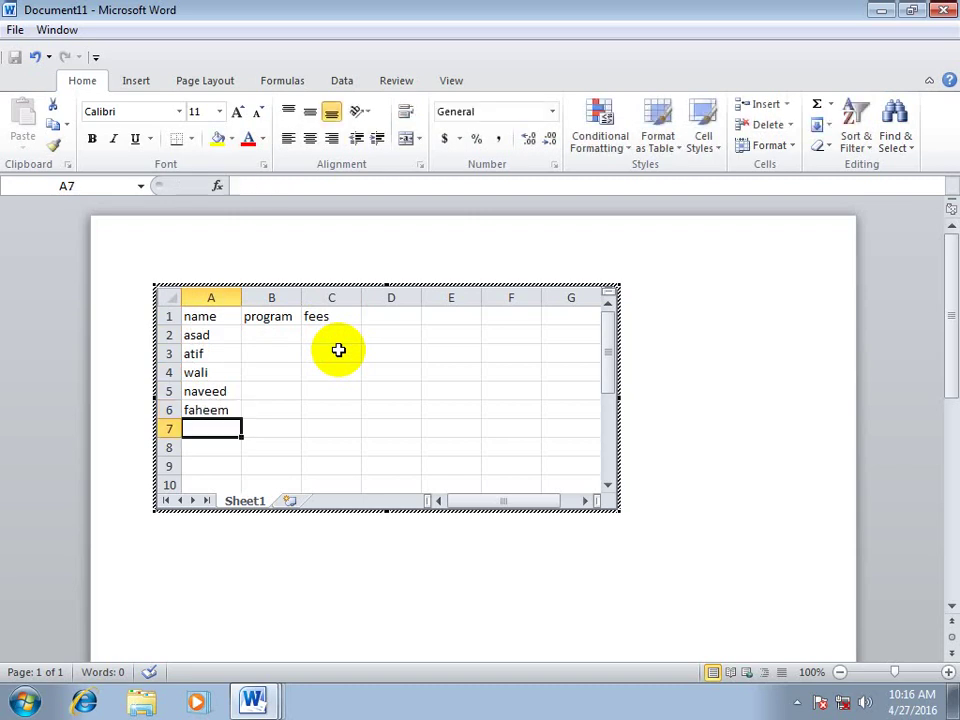
pyautogui.press('Up')
# Step: Fill the programs word, excel, access, windows and hardware into B2:B6
pyautogui.press('Up')
pyautogui.press('Up')
pyautogui.press('Up')
pyautogui.press('Right')
pyautogui.write('w')
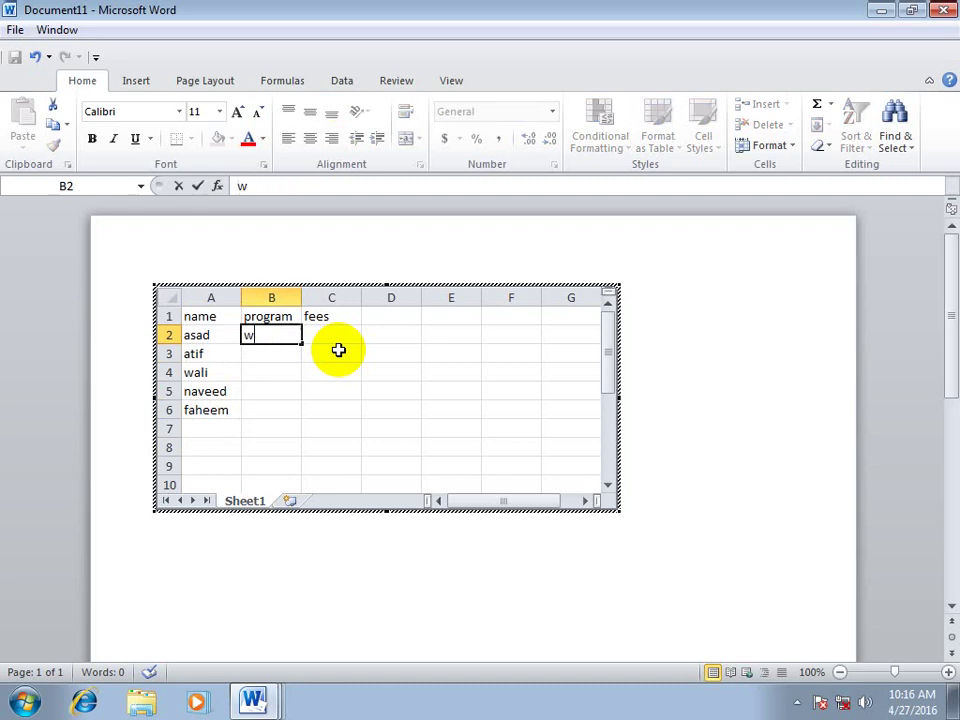
pyautogui.write('ord')
pyautogui.press('Up')
pyautogui.write('e')
pyautogui.press('Escape')
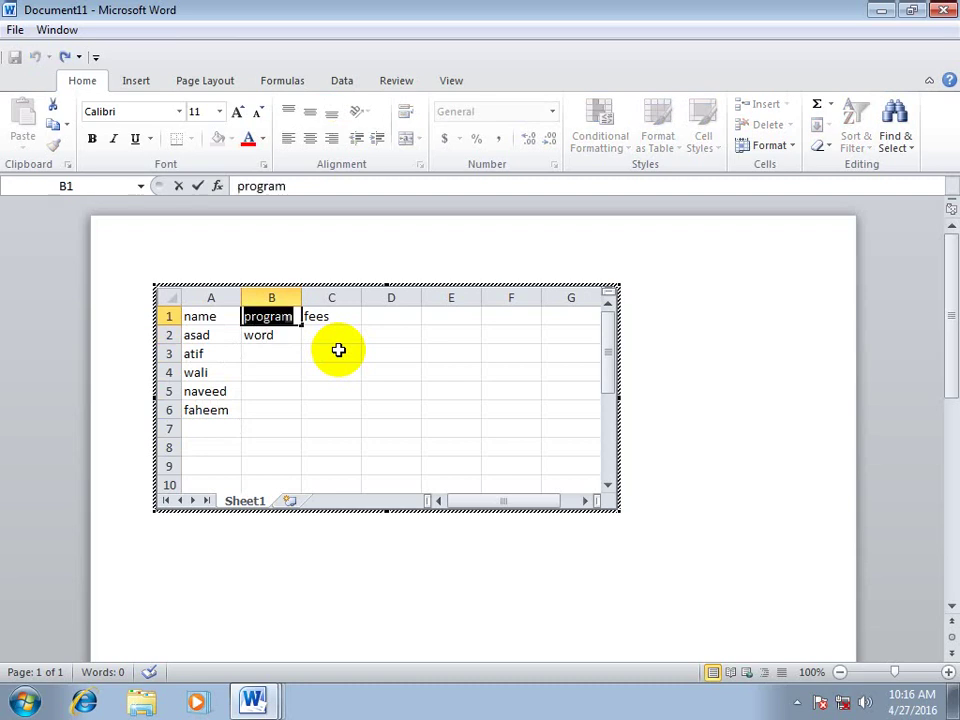
pyautogui.press('Down')
pyautogui.press('Down')
pyautogui.write('e')
pyautogui.press('Return')
pyautogui.write('a')
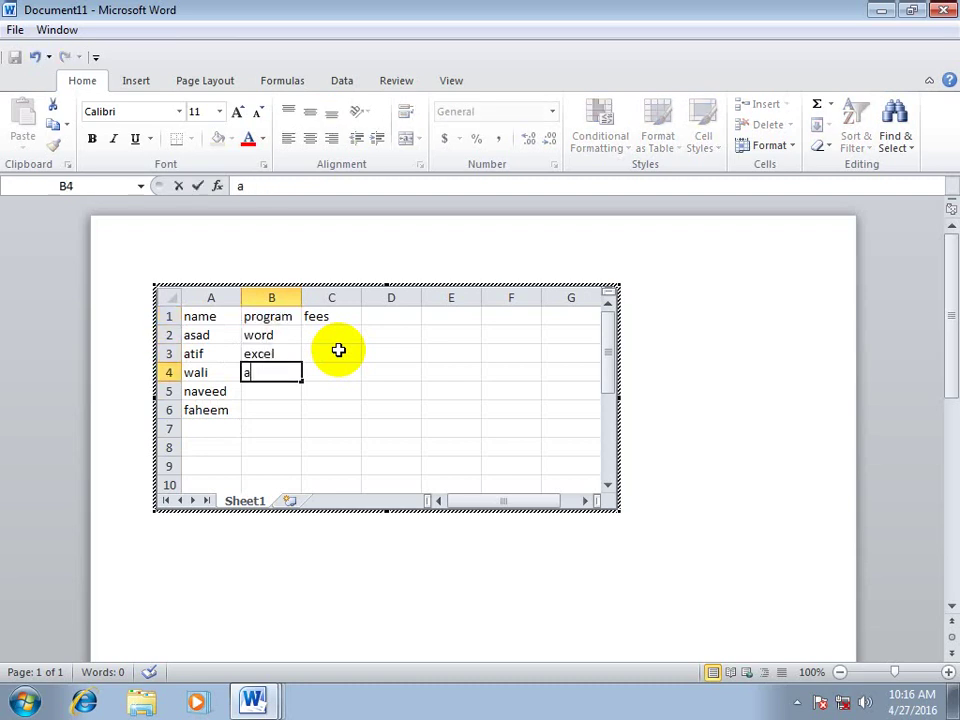
pyautogui.write('ccess')
pyautogui.press('Return')
pyautogui.write('windo')
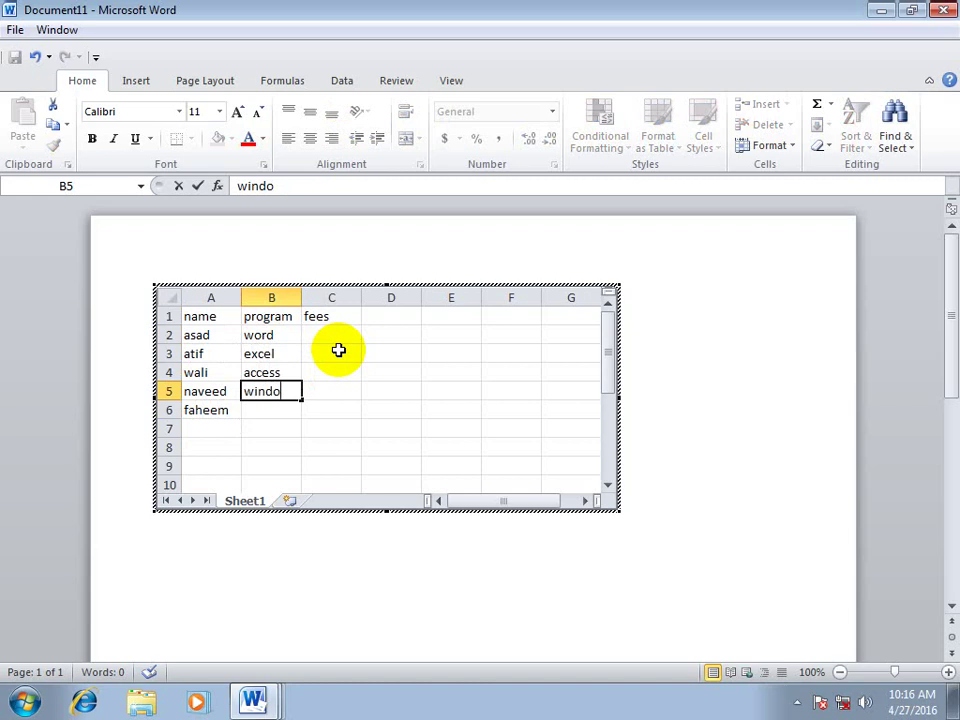
pyautogui.write('ws')
pyautogui.press('Return')
pyautogui.write('hard')
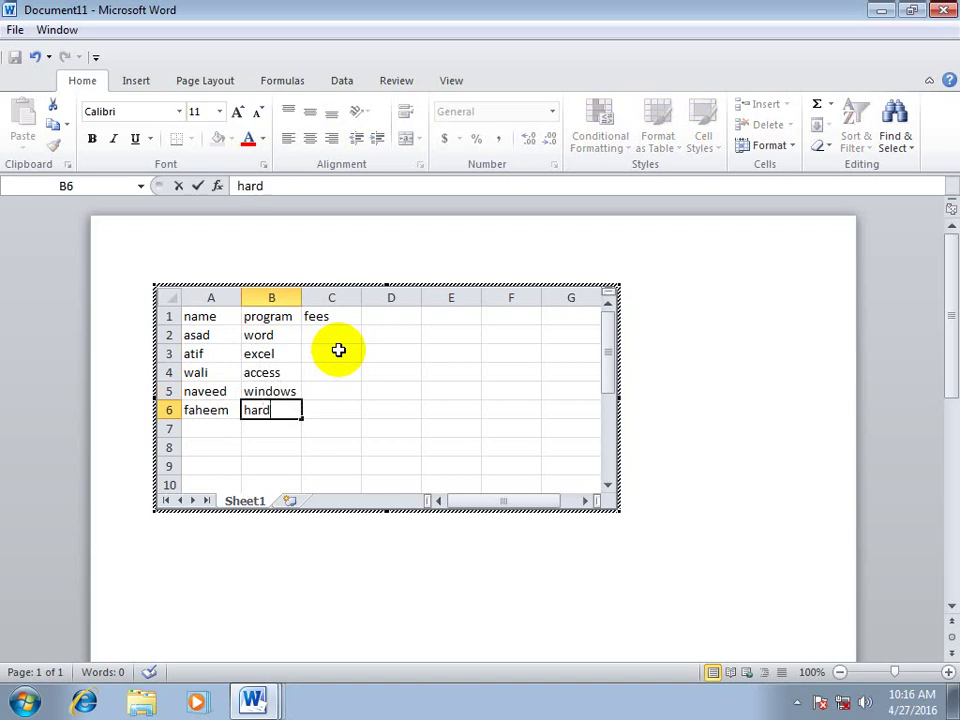
pyautogui.press('Return')
pyautogui.press('Up')
pyautogui.press('Up')
pyautogui.press('Up')
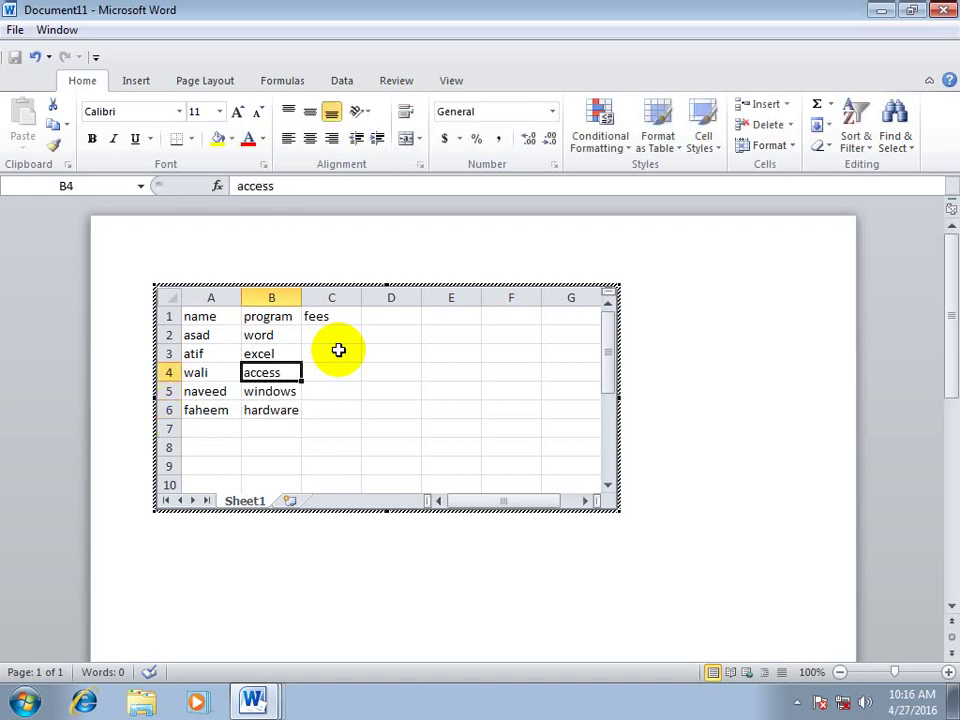
pyautogui.press('Up')
pyautogui.press('Up')
# Step: Enter fees 1000 and 2000 in C2:C3
pyautogui.press('Right')
pyautogui.write('1000')
pyautogui.press('Return')
pyautogui.write('20')
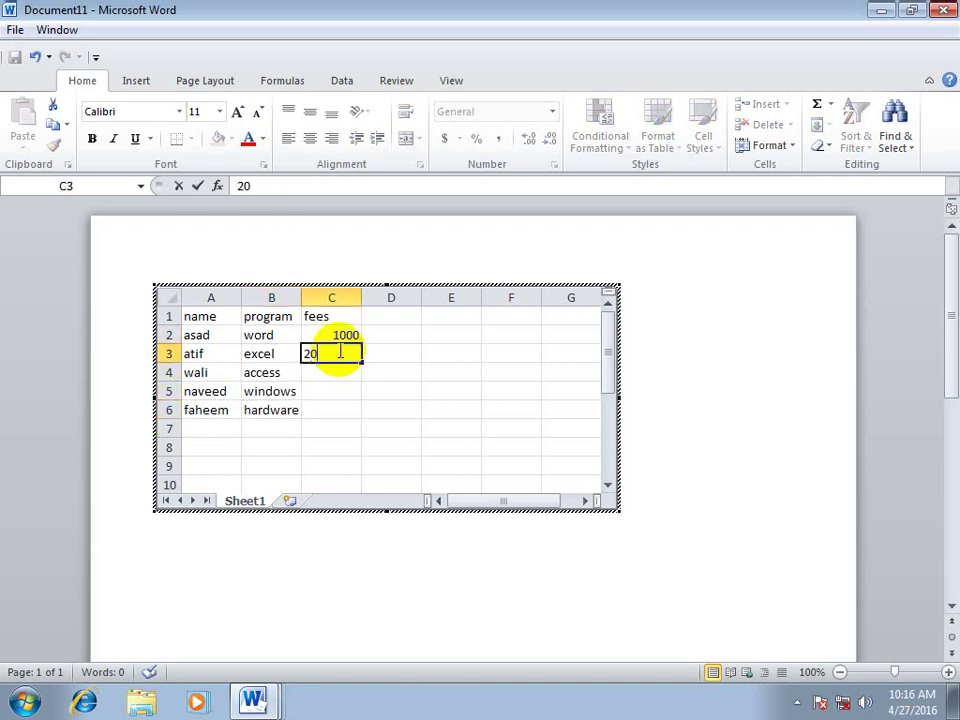
pyautogui.press('Return')
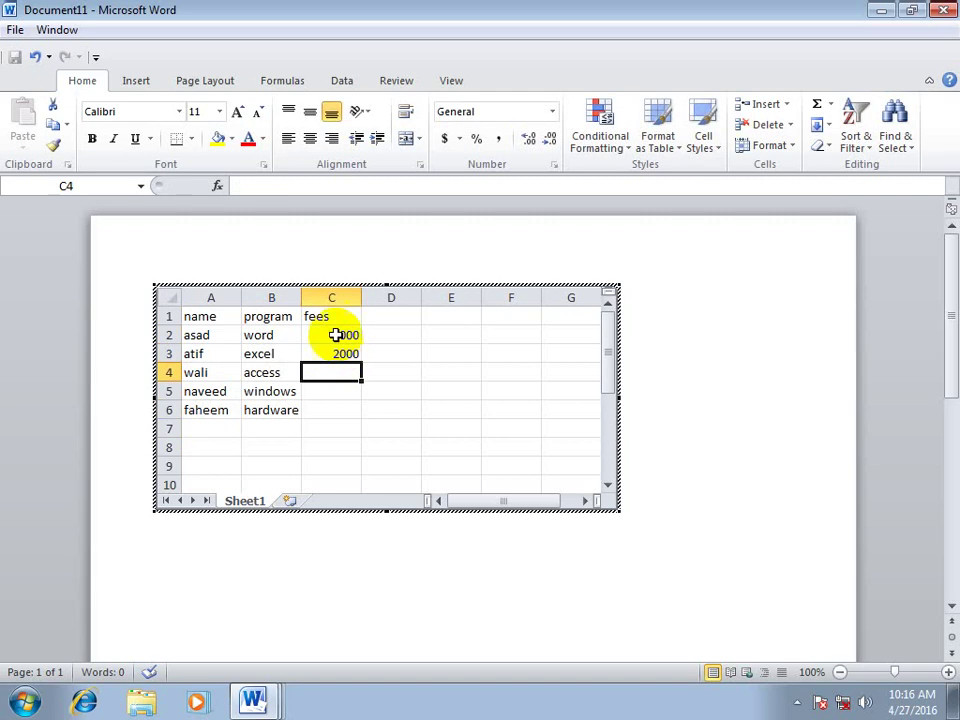
# Step: Fill fees 3000–5000, crop the worksheet to the table, and move it right
pyautogui.moveTo(337, 335); pyautogui.dragTo(362, 412)
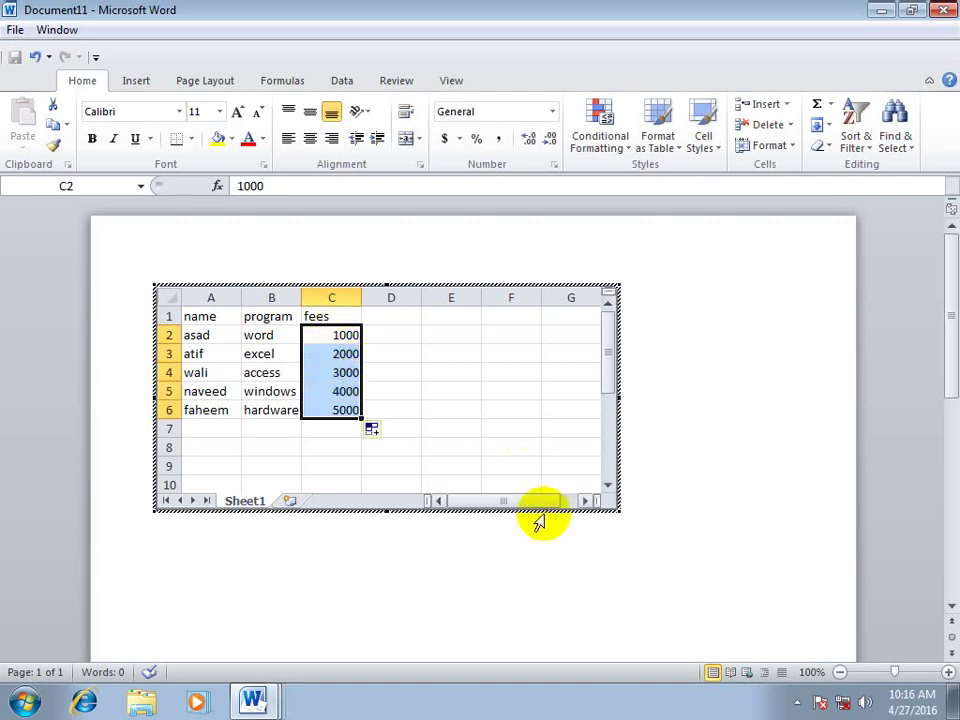
pyautogui.click(486, 405)
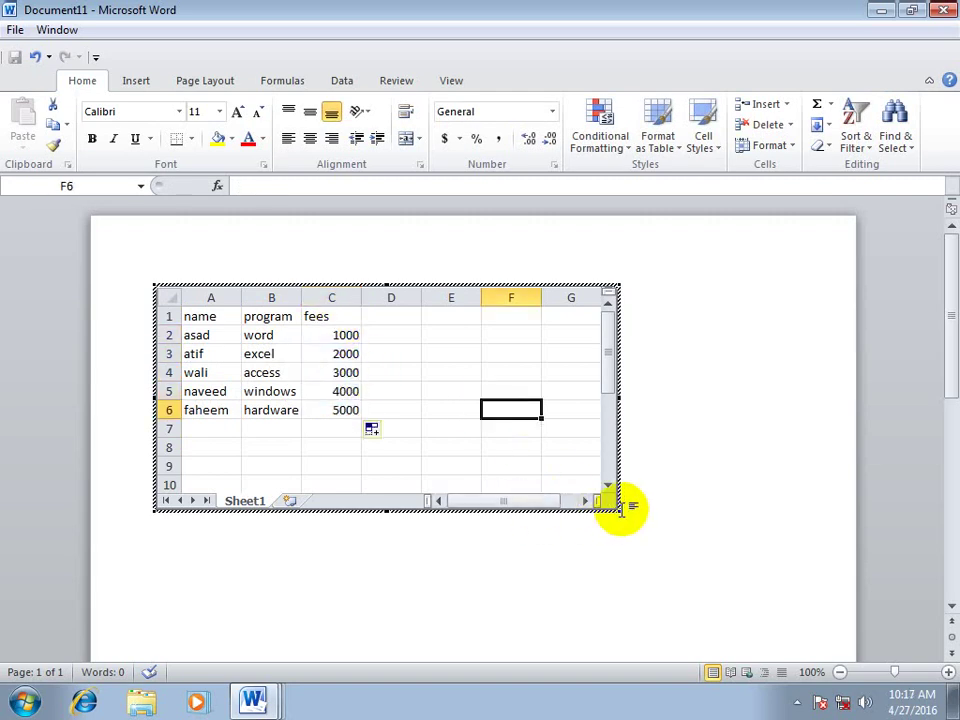
pyautogui.moveTo(617, 510)
pyautogui.mouseDown()
pyautogui.moveTo(353, 430)
pyautogui.moveTo(370, 440)
pyautogui.mouseUp()
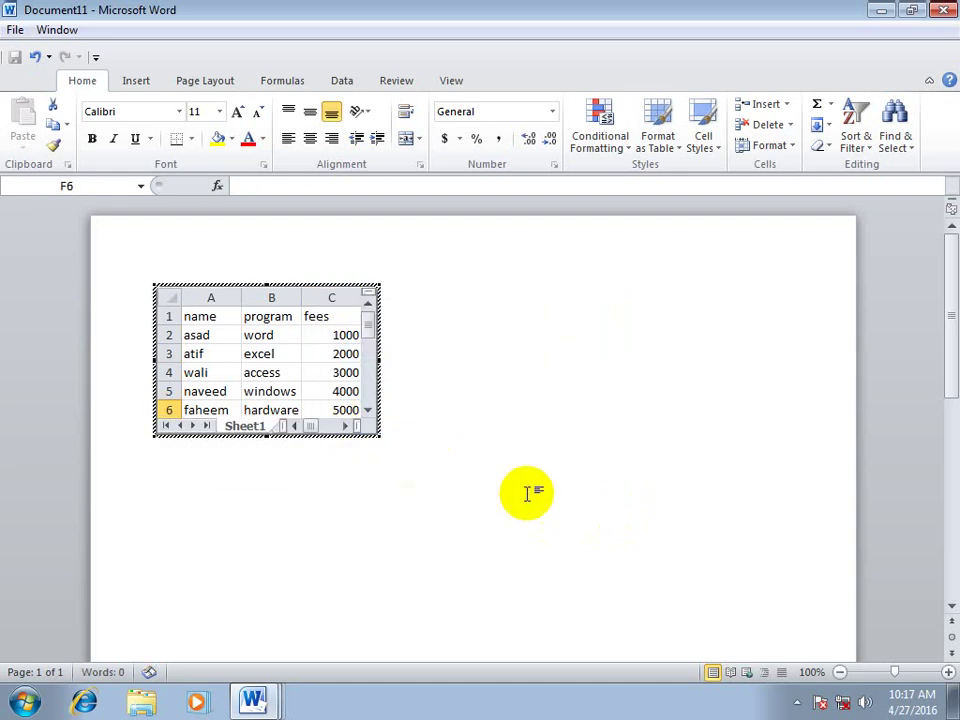
pyautogui.click(476, 401)
pyautogui.moveTo(304, 289); pyautogui.dragTo(558, 298)
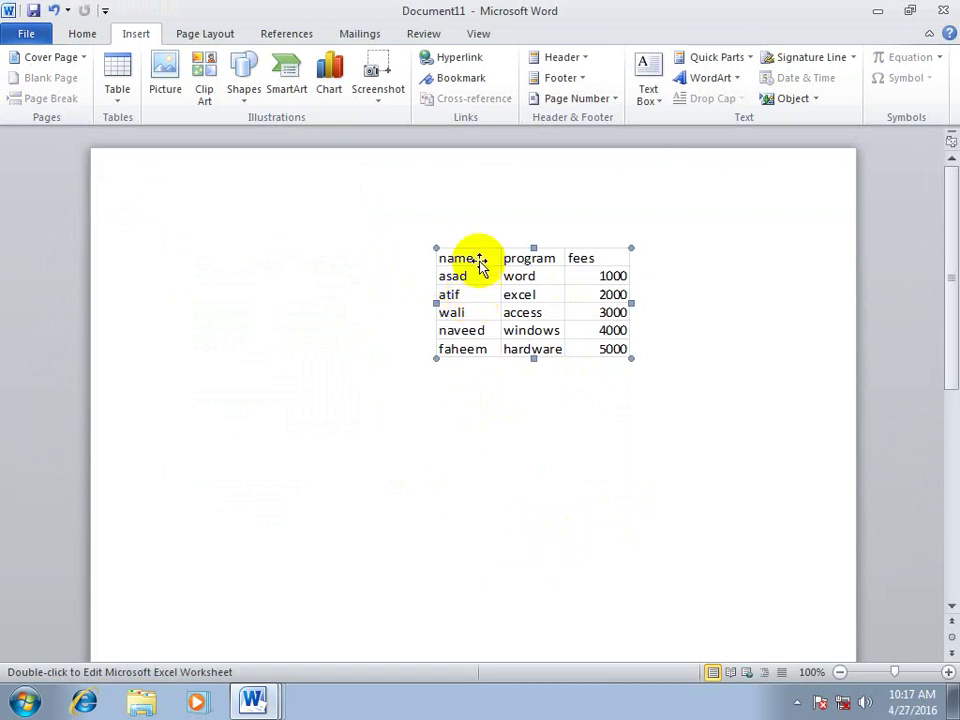
# Step: Insert a new Bitmap Image object displayed as an icon
pyautogui.click(818, 97)
pyautogui.click(795, 119)
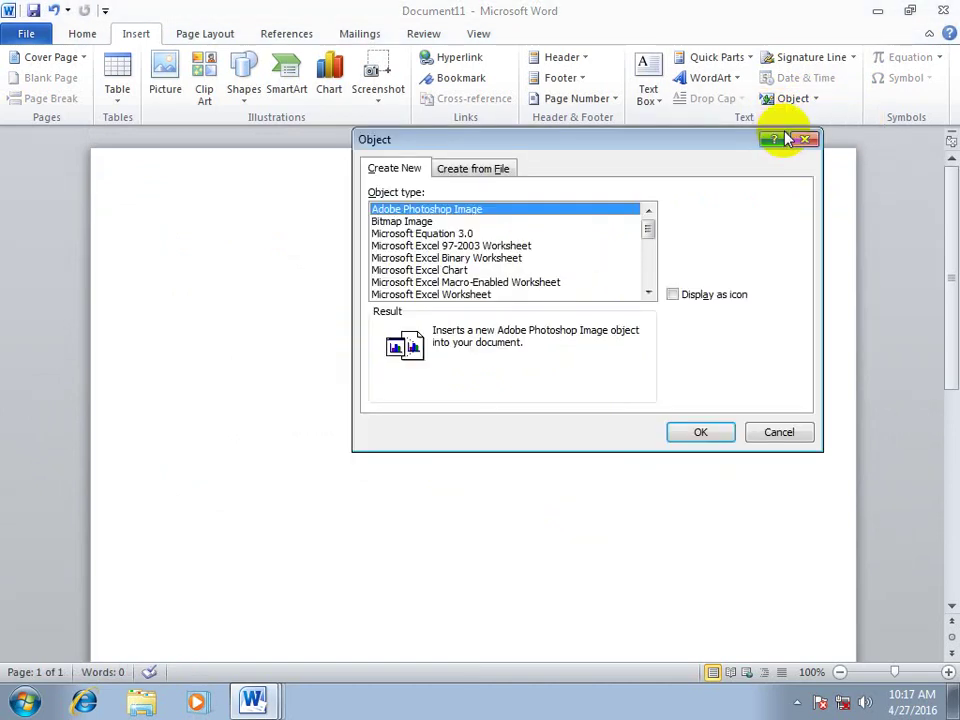
pyautogui.click(418, 221)
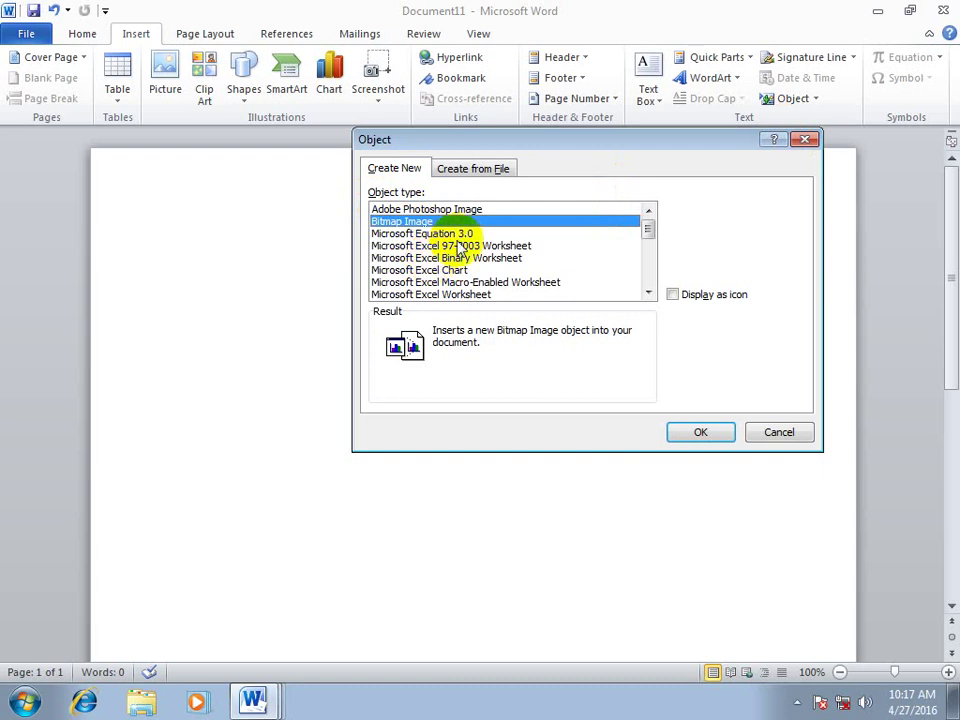
pyautogui.click(685, 298)
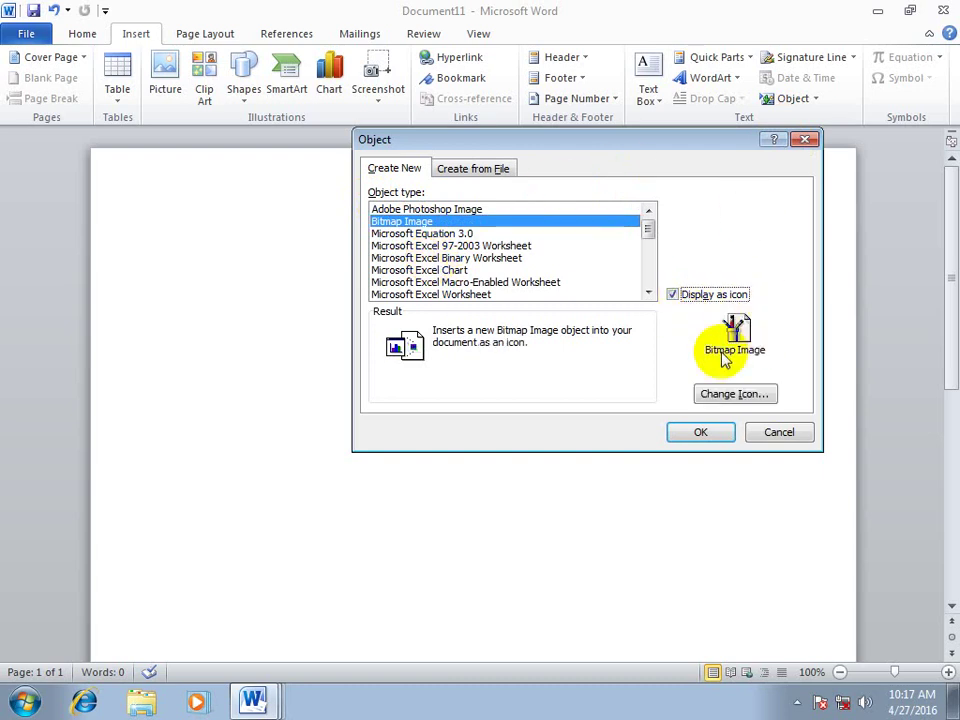
pyautogui.click(698, 436)
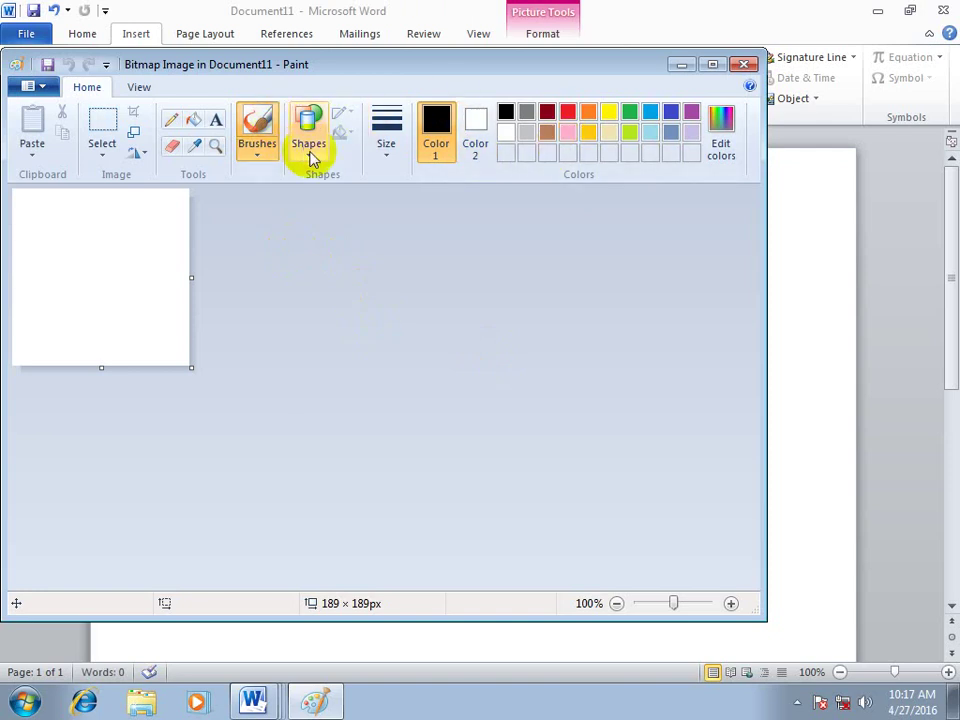
# Step: Draw a hexagon of about 150×146 px on the Paint canvas
pyautogui.click(309, 140)
pyautogui.click(356, 189)
pyautogui.moveTo(46, 206); pyautogui.dragTo(110, 271)
pyautogui.moveTo(186, 342); pyautogui.dragTo(196, 352)
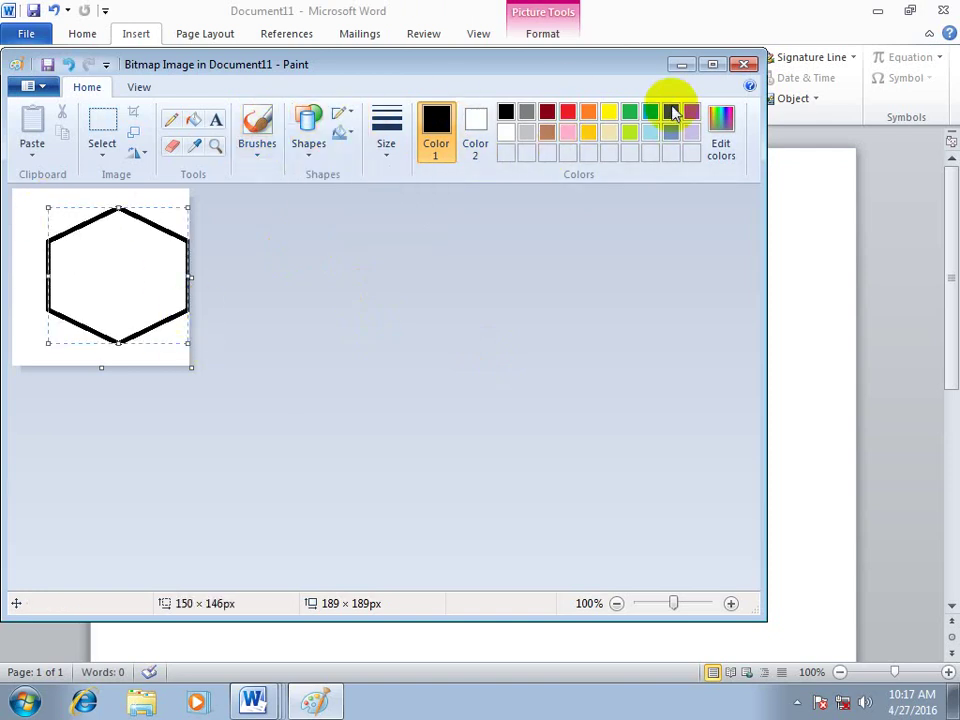
# Step: Fill the hexagon with orange and close Paint to return to Word
pyautogui.click(193, 119)
pyautogui.click(590, 115)
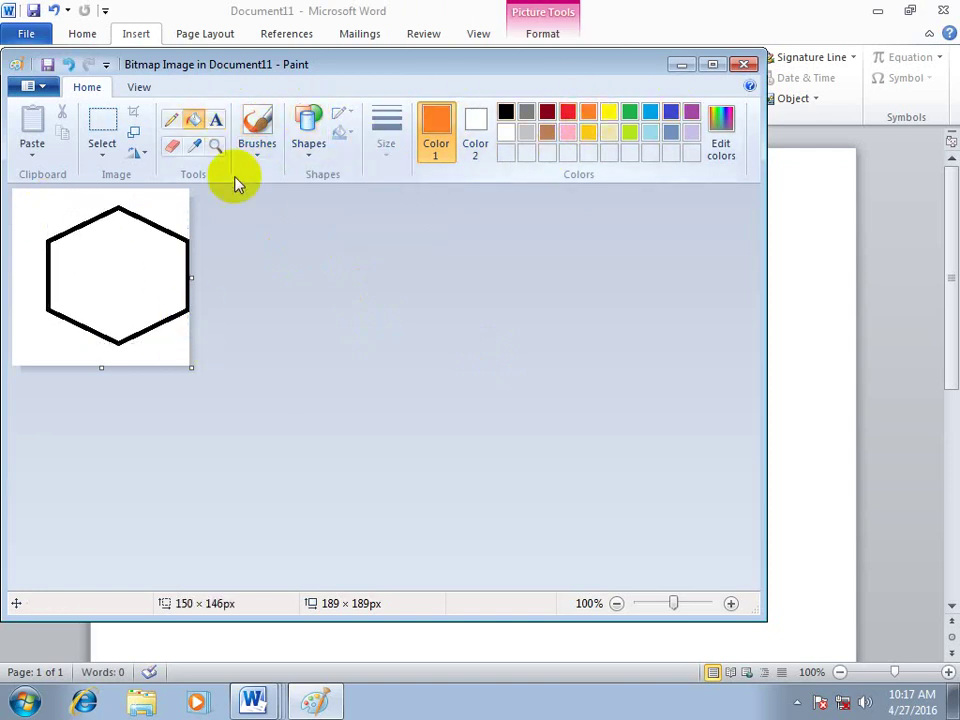
pyautogui.click(168, 240)
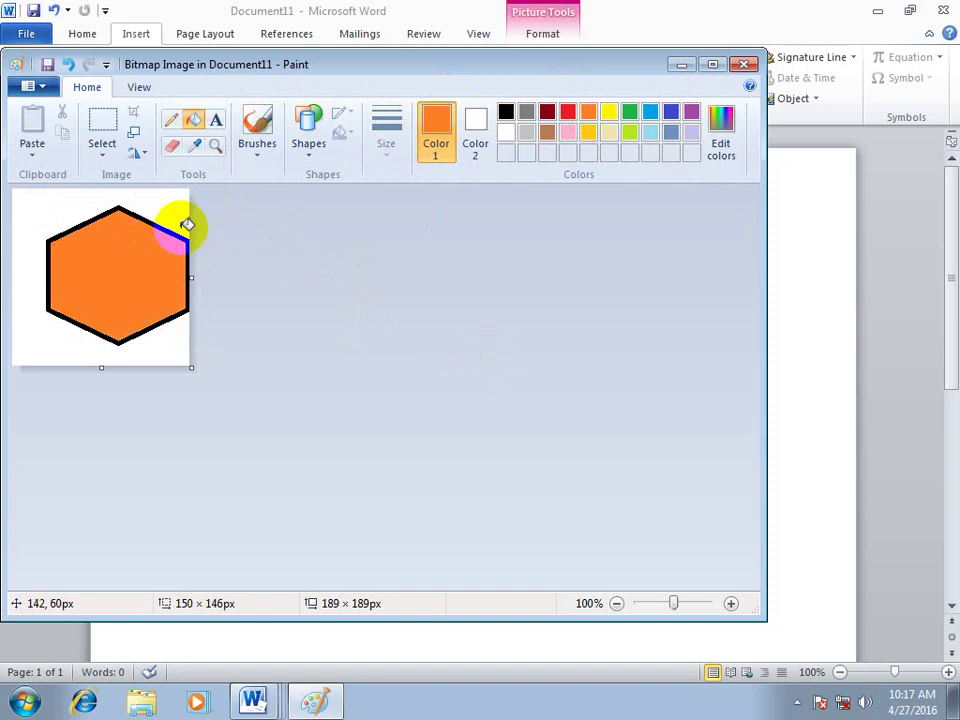
pyautogui.click(743, 64)
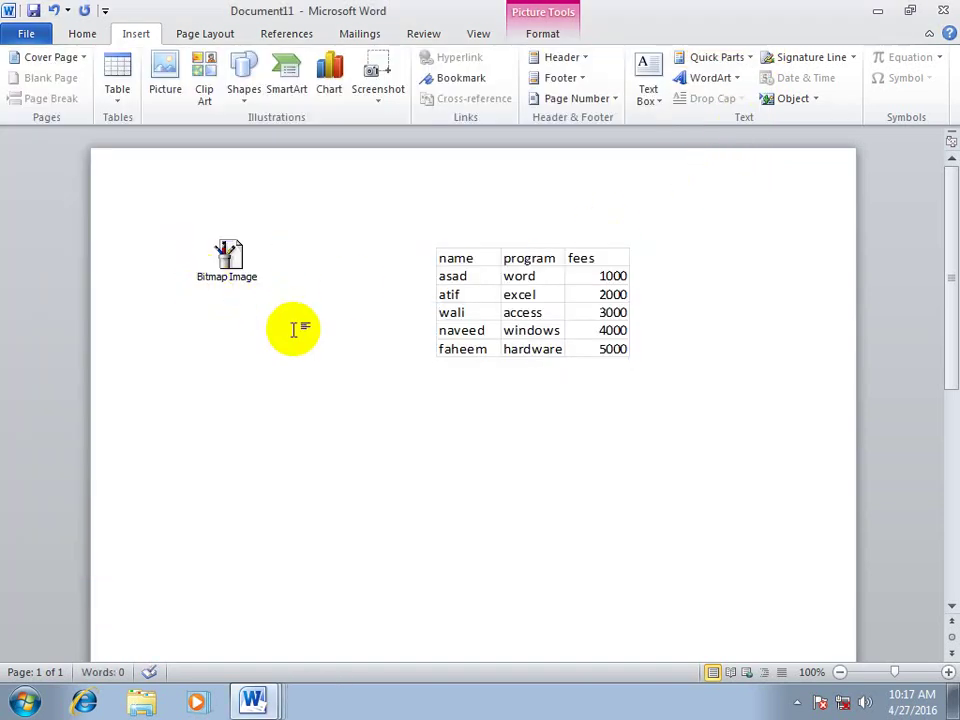
pyautogui.click(293, 330)
# Step: In a new document, insert the text of the Desktop file 'How to give write protection to the USB'
pyautogui.hotkey('ctrl', 'n')
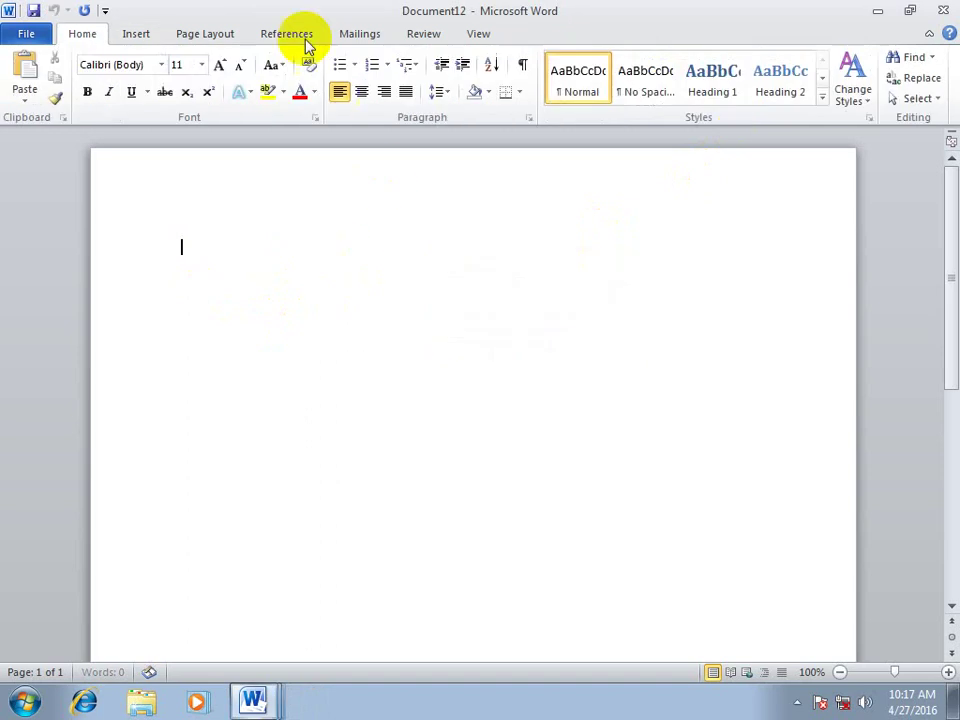
pyautogui.click(148, 37)
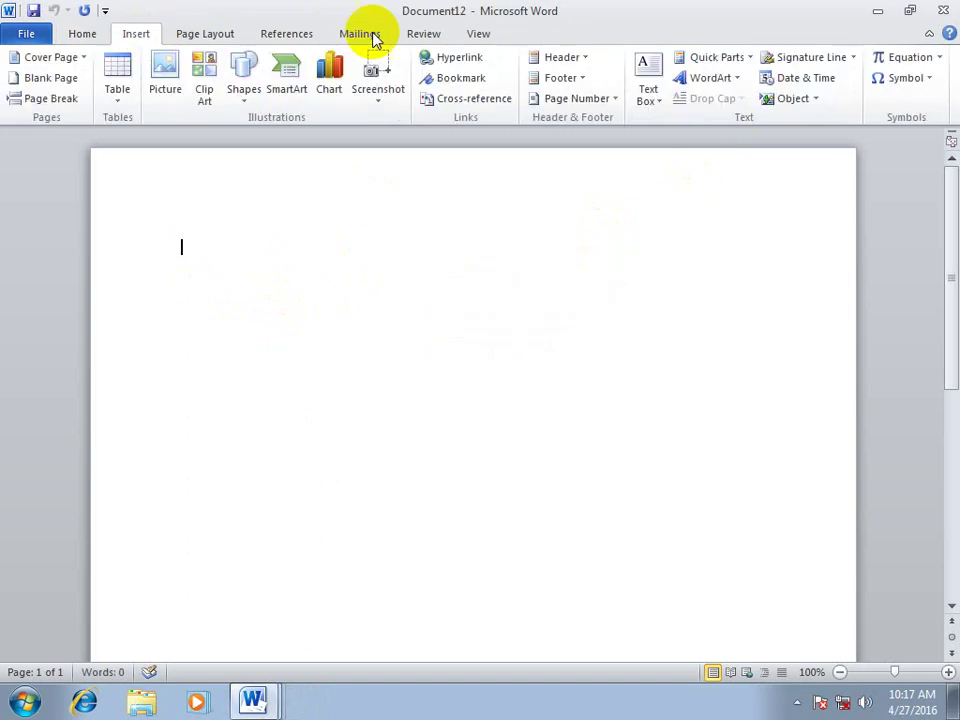
pyautogui.click(815, 100)
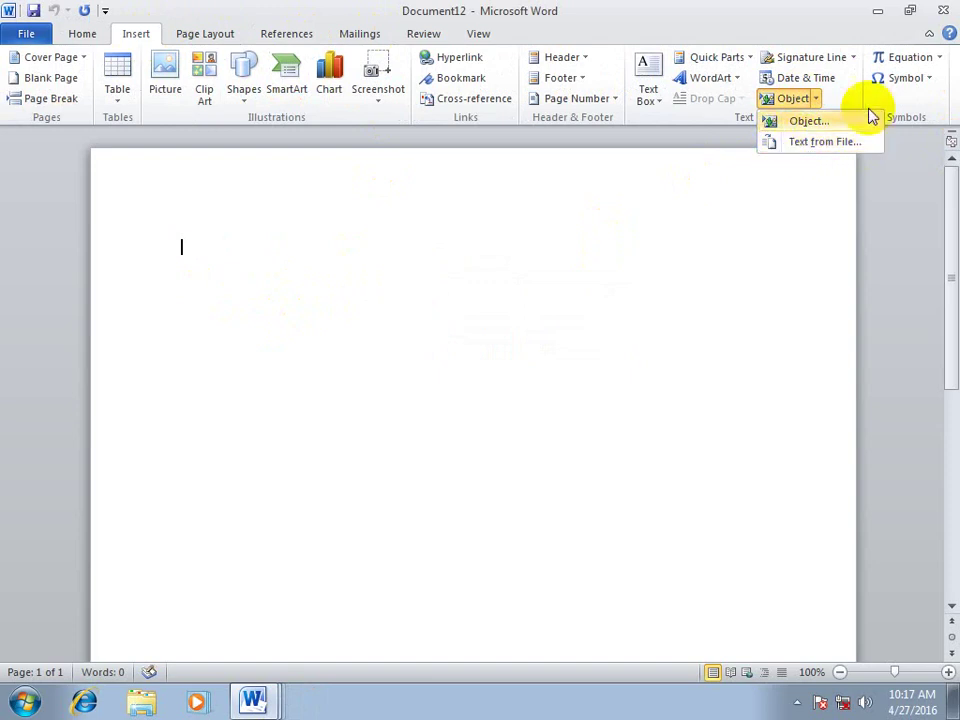
pyautogui.click(808, 144)
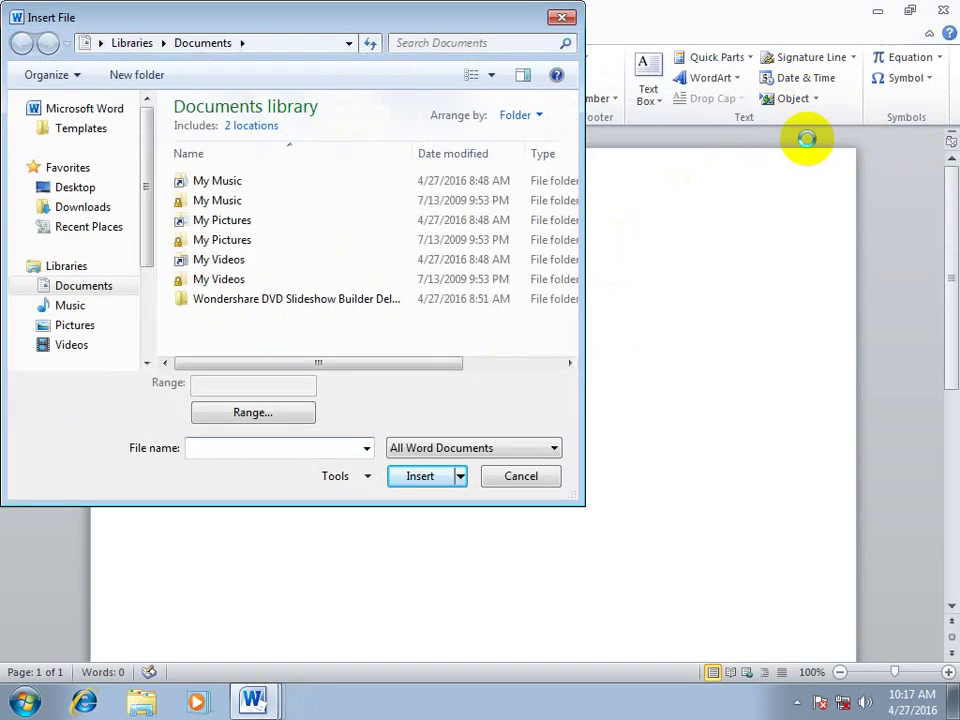
pyautogui.click(111, 185)
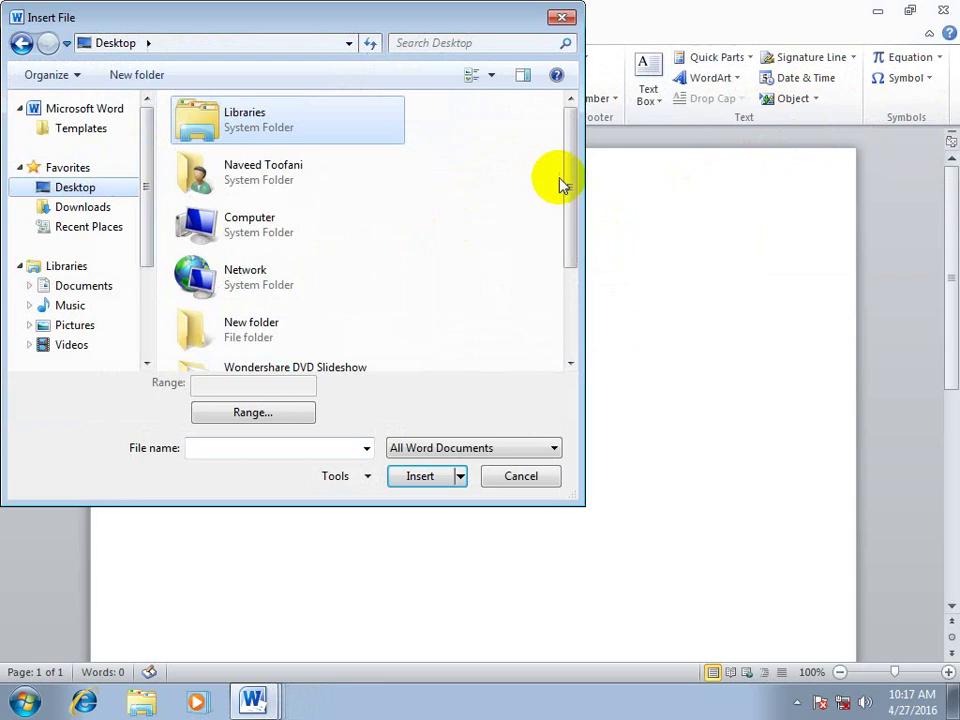
pyautogui.moveTo(563, 184); pyautogui.dragTo(556, 258)
pyautogui.click(240, 350)
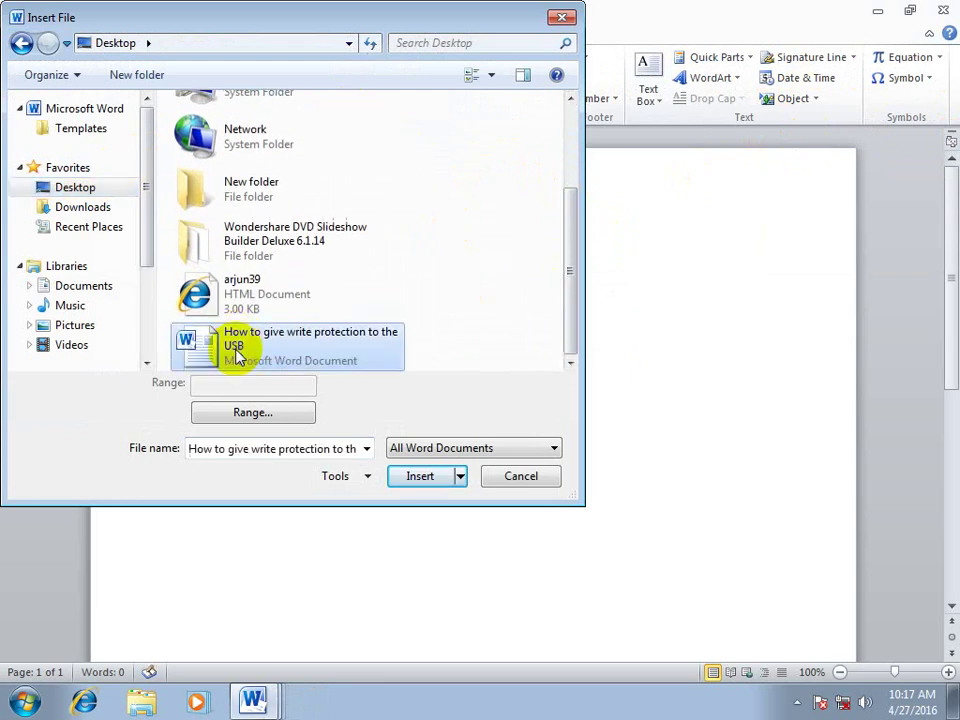
pyautogui.click(420, 476)
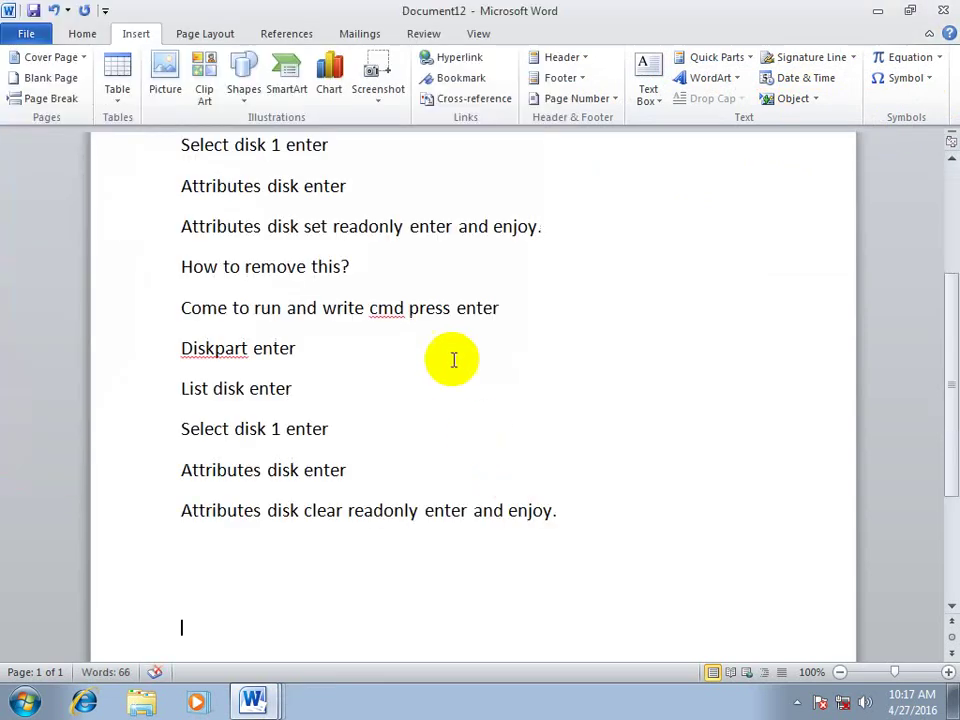
pyautogui.scroll(5, 289, 240)
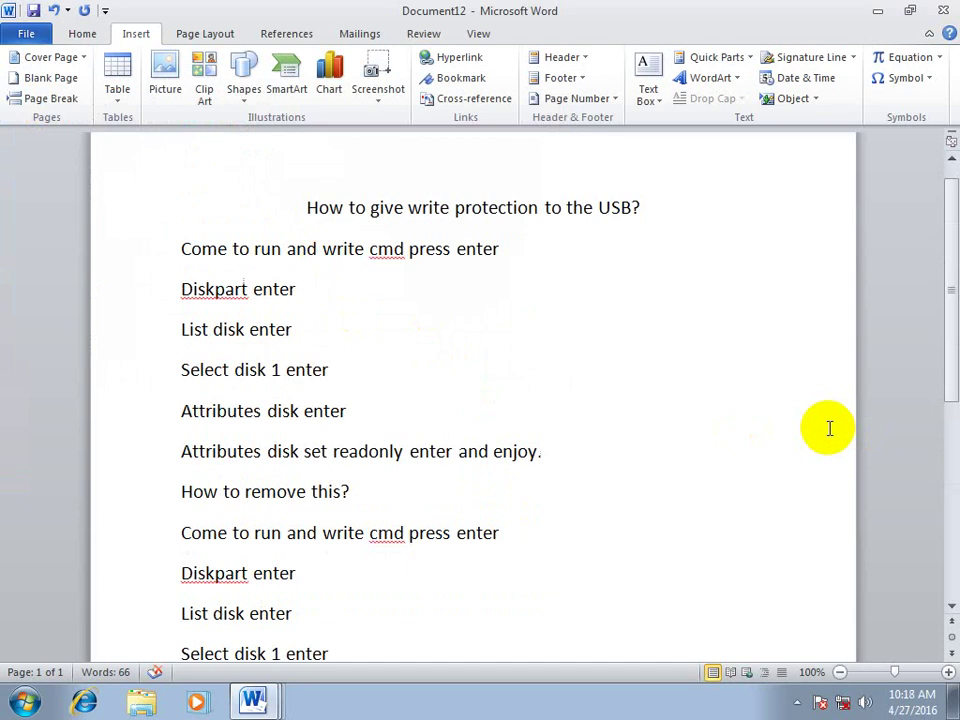
# Step: In a new document, insert the built-in Taylor Expansion equation with an empty line below
pyautogui.hotkey('ctrl', 'n')
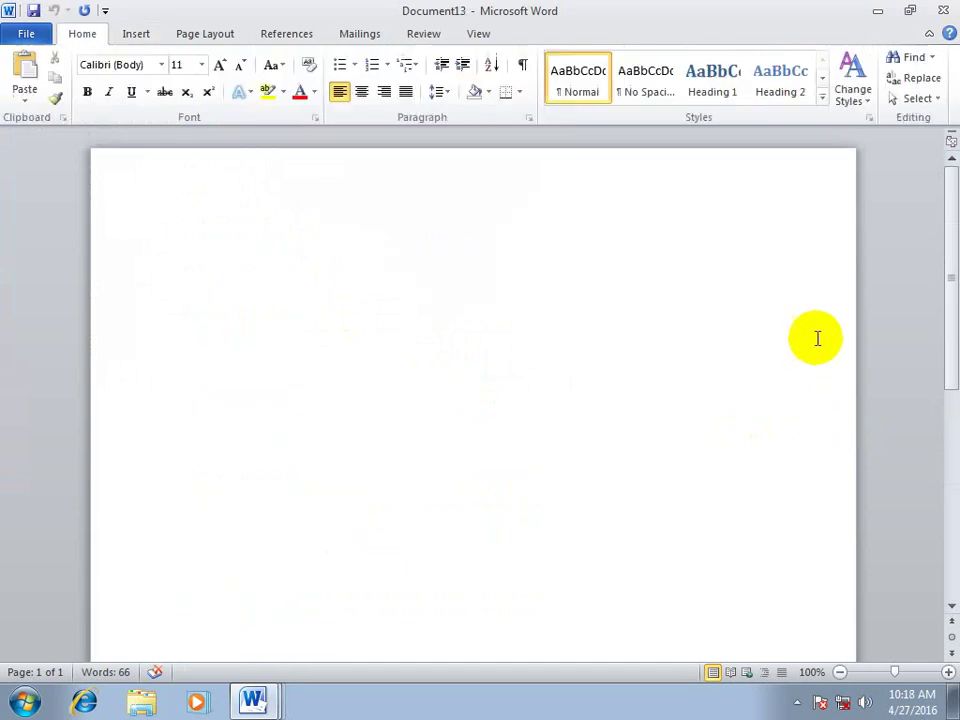
pyautogui.click(136, 33)
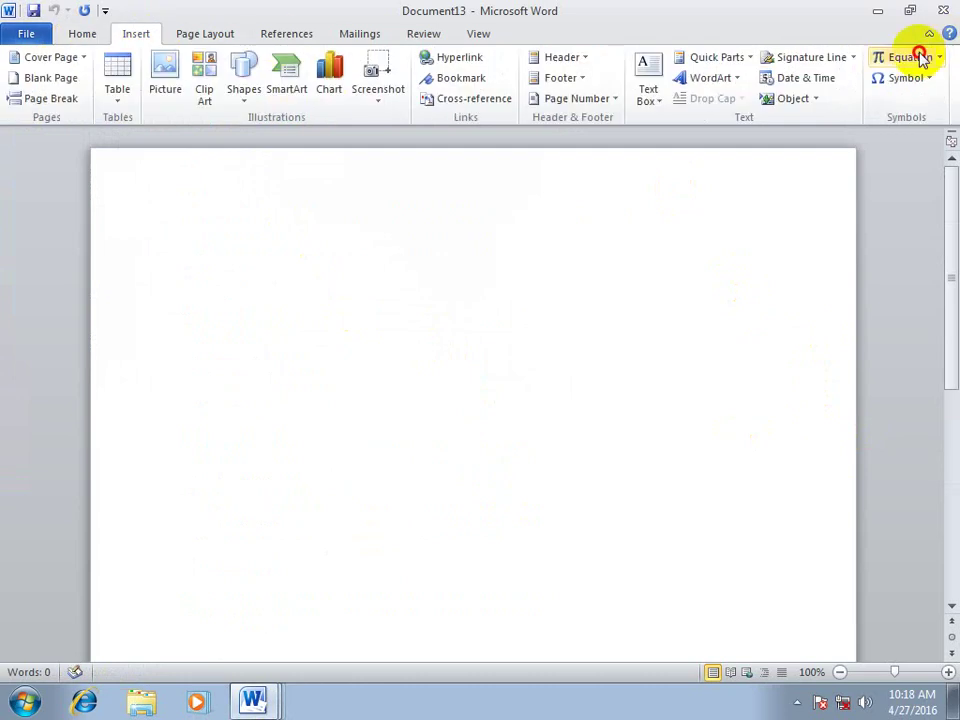
pyautogui.click(914, 57)
pyautogui.click(128, 33)
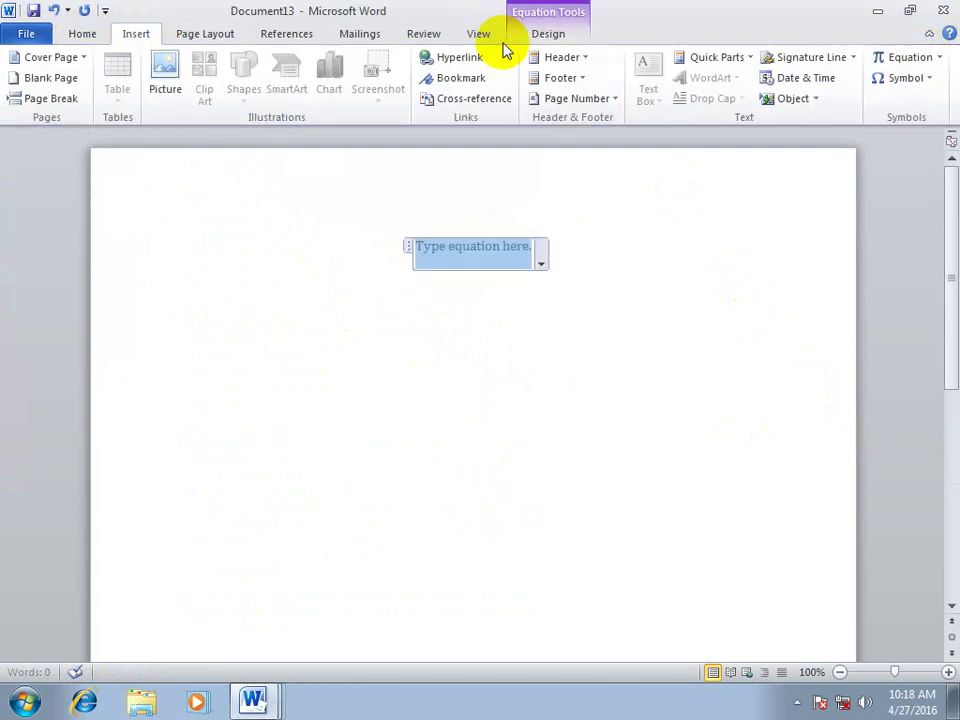
pyautogui.click(938, 57)
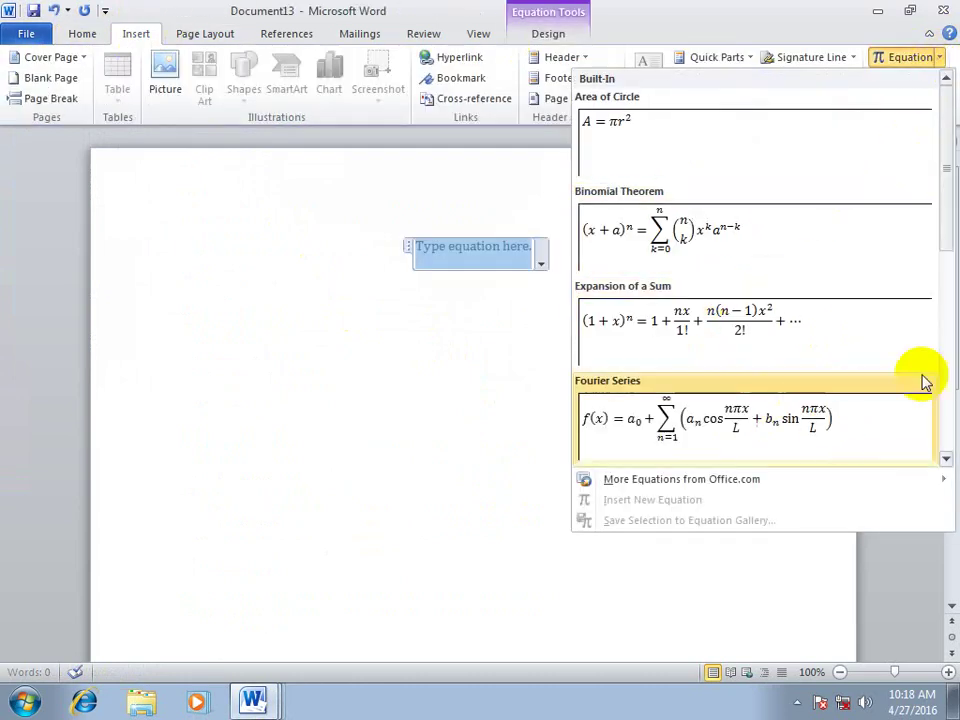
pyautogui.moveTo(945, 208); pyautogui.dragTo(945, 390)
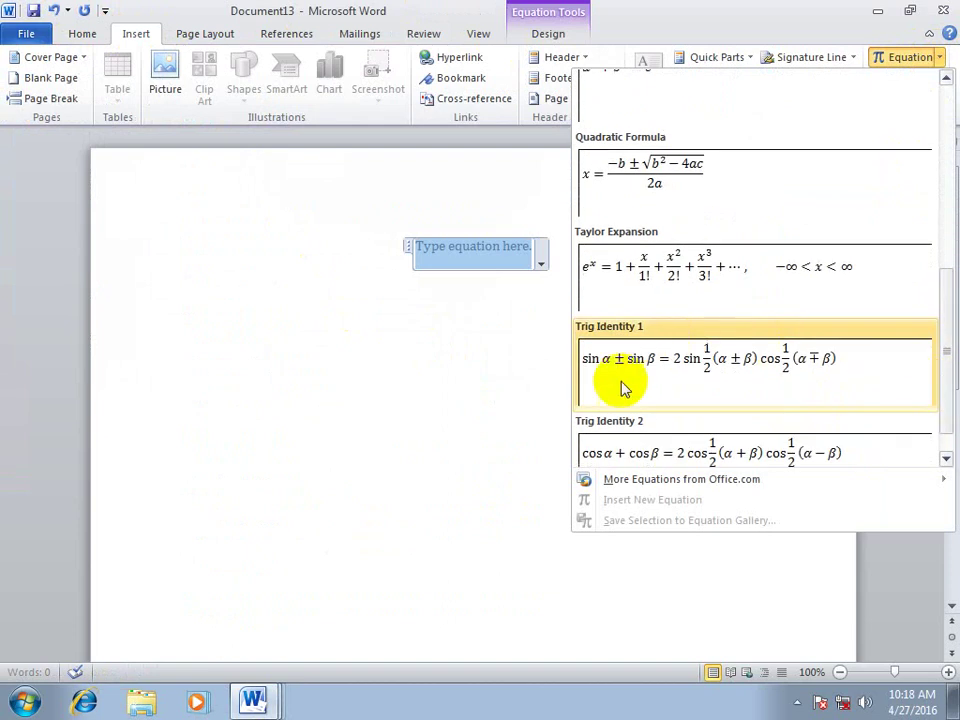
pyautogui.click(640, 268)
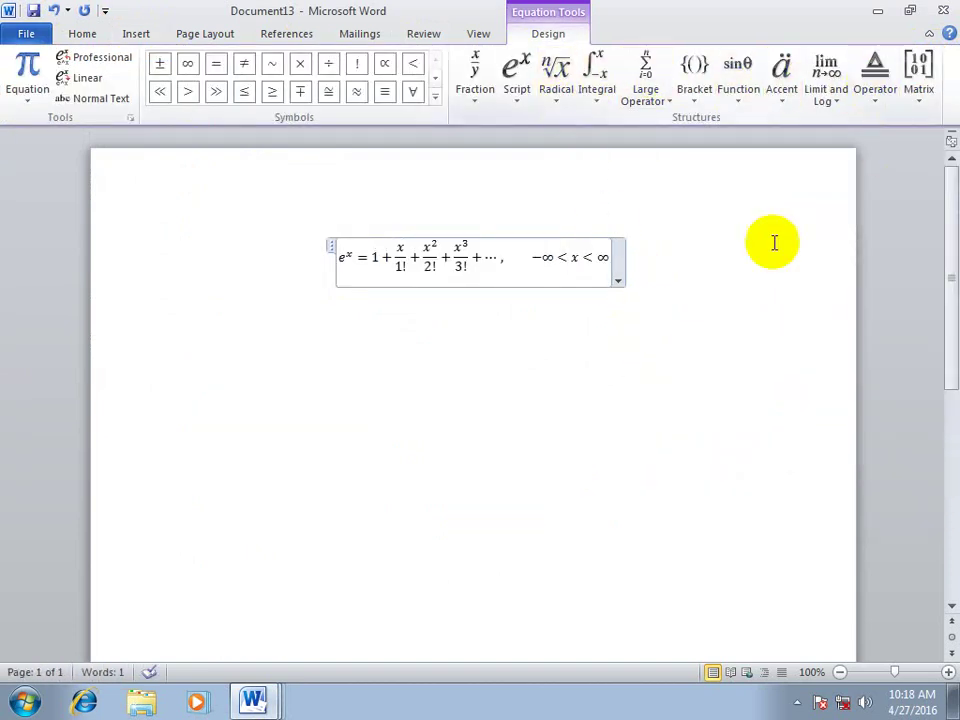
pyautogui.click(697, 318)
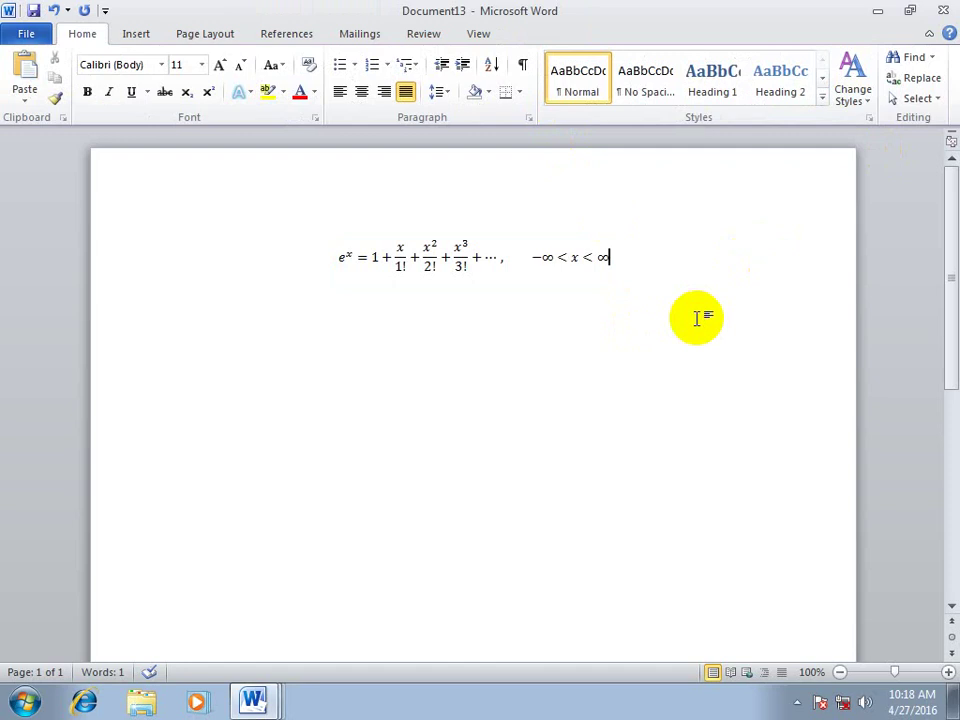
pyautogui.press('Return')
# Step: Insert a β symbol from the common symbols list
pyautogui.click(133, 34)
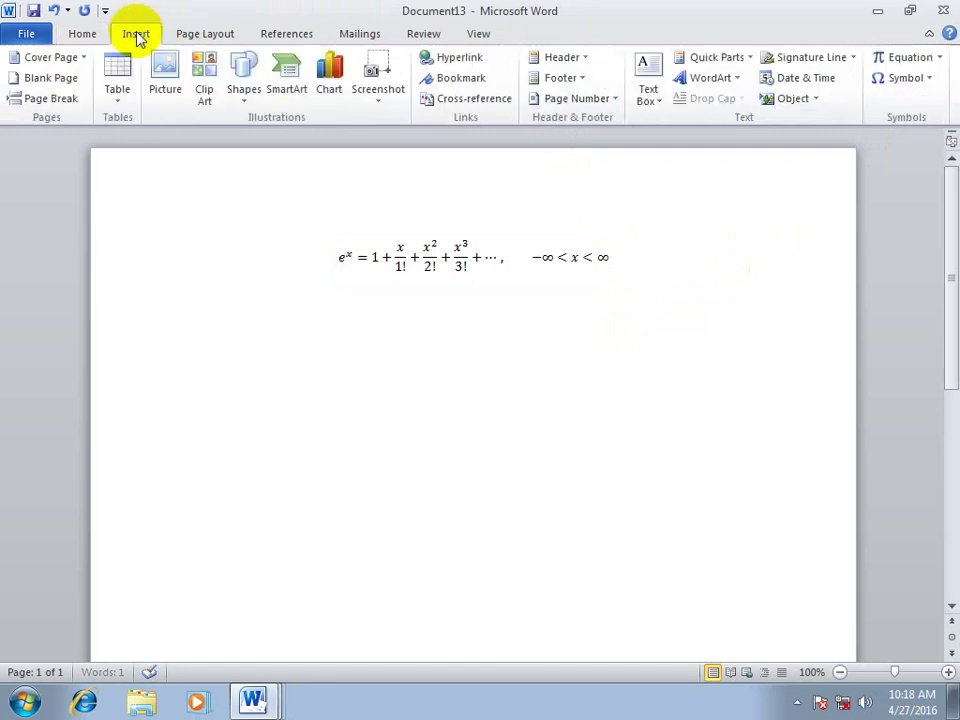
pyautogui.click(925, 80)
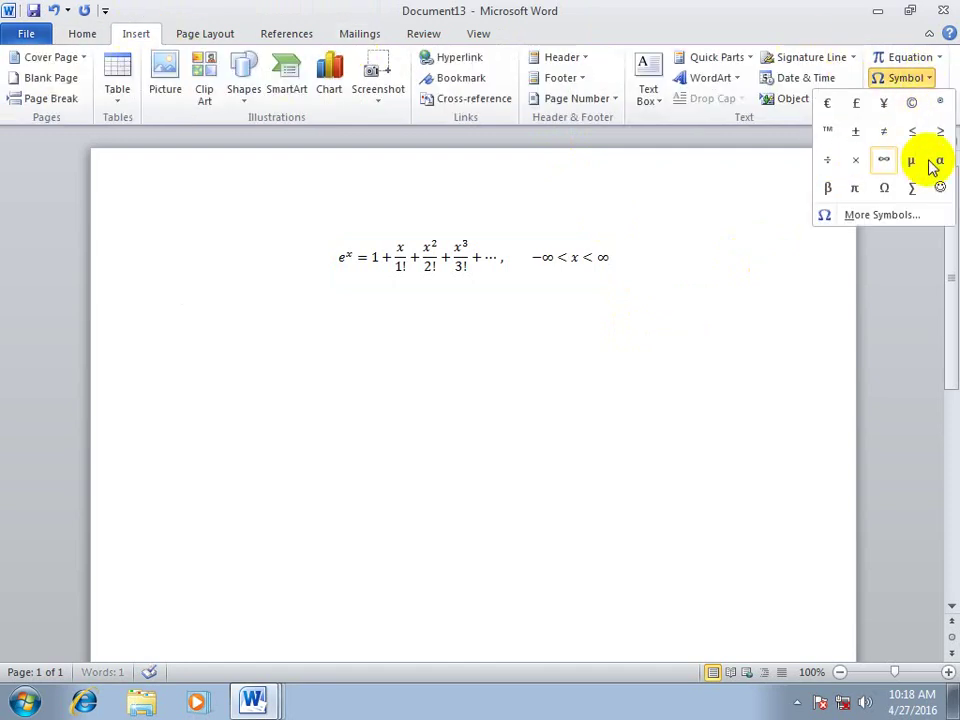
pyautogui.click(827, 188)
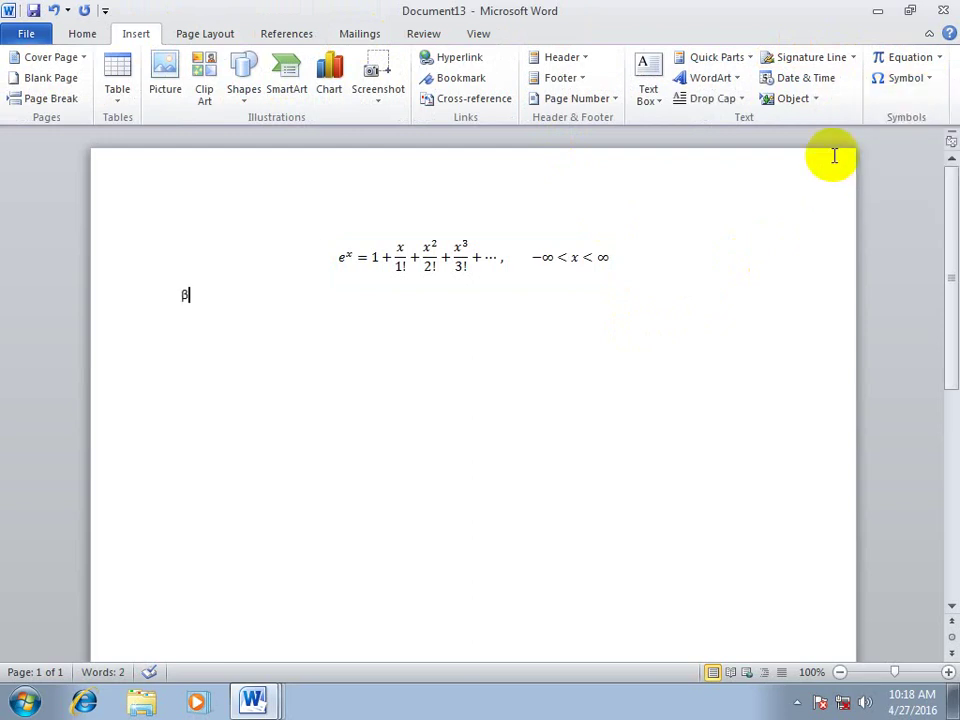
# Step: Open More Symbols and switch the font to Webdings
pyautogui.click(900, 78)
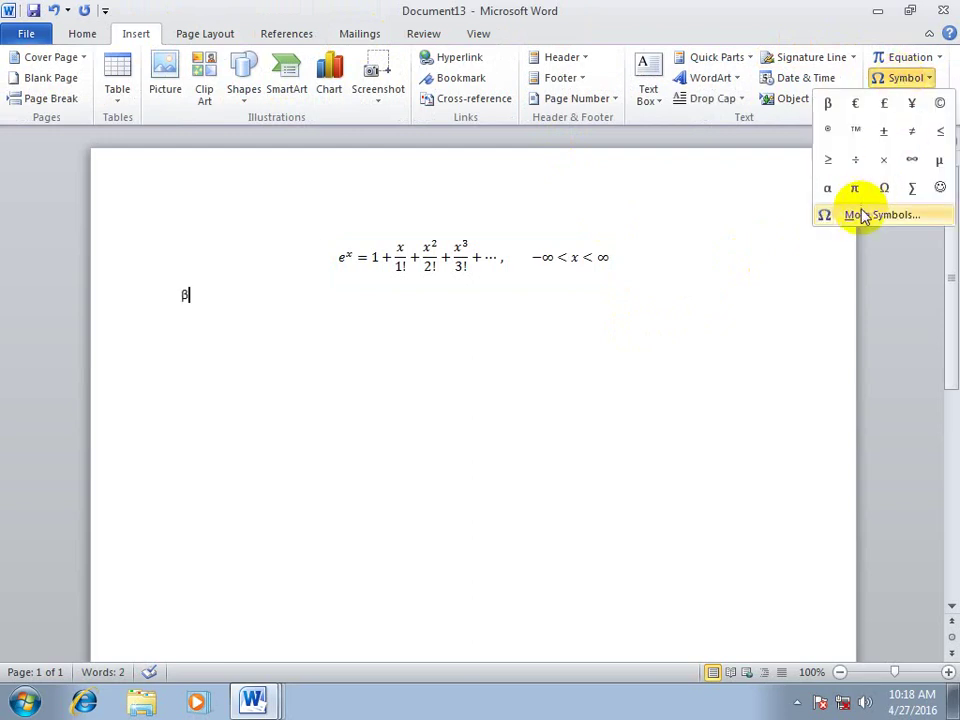
pyautogui.click(861, 214)
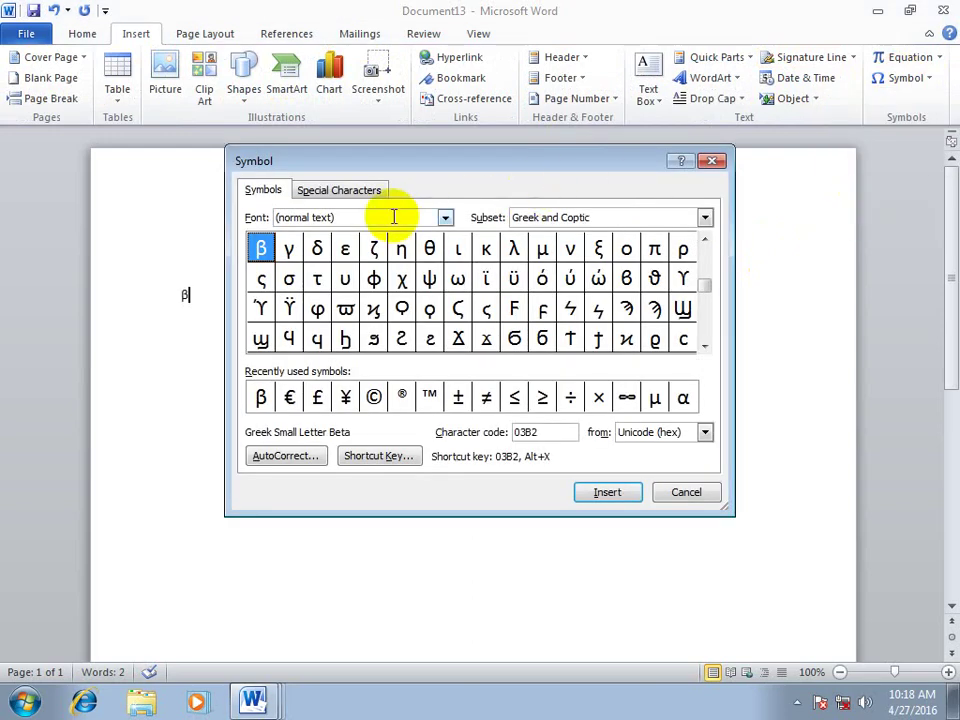
pyautogui.moveTo(394, 217); pyautogui.dragTo(258, 219)
pyautogui.write('webding')
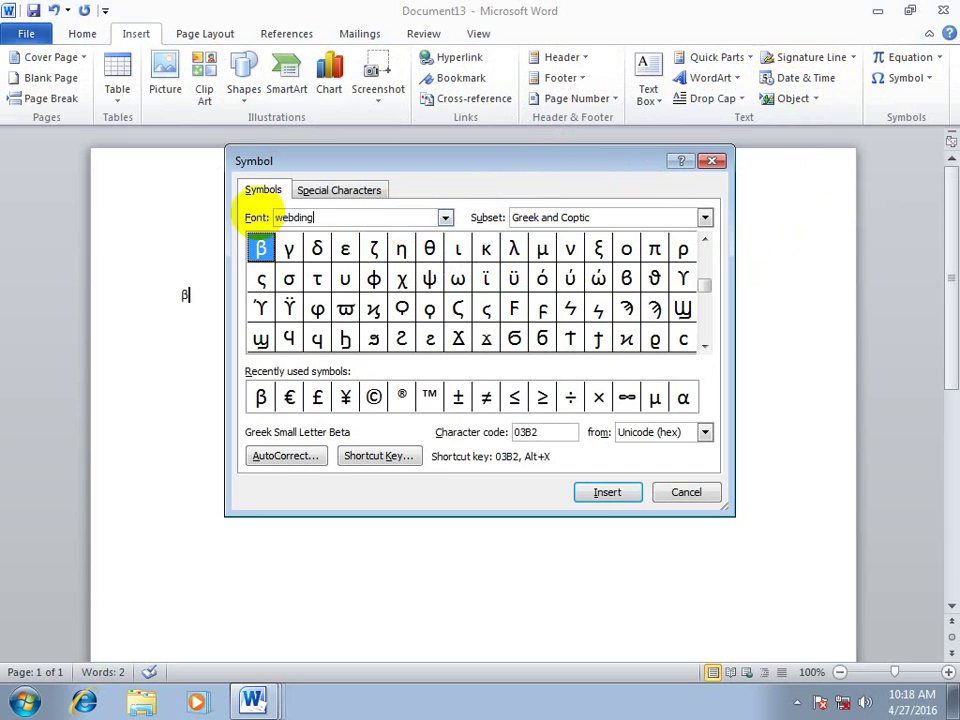
pyautogui.write('s')
pyautogui.press('Return')
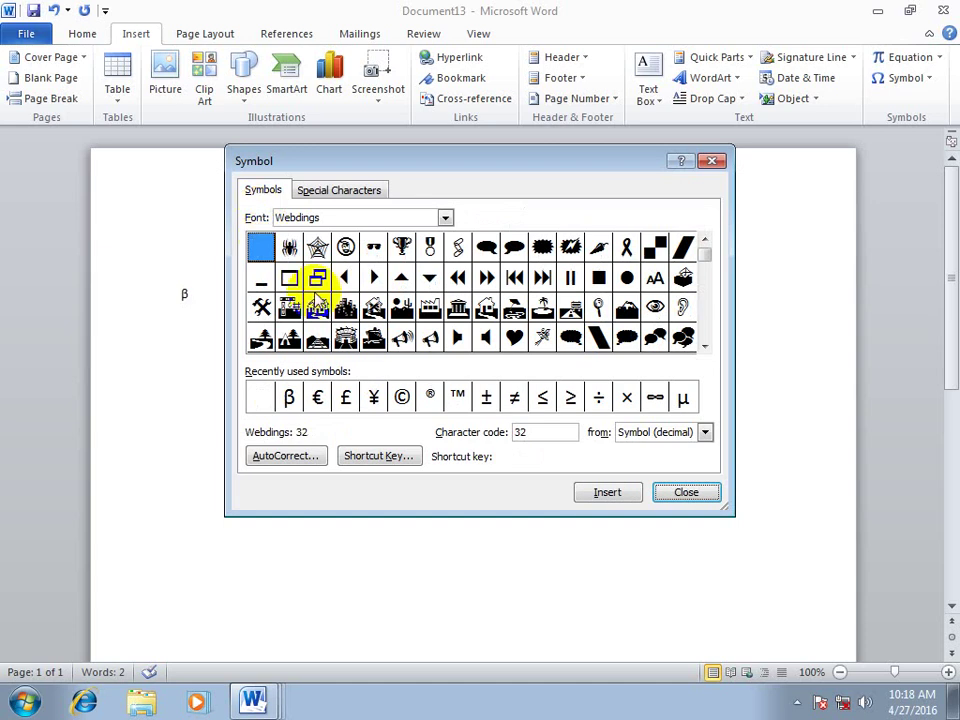
# Step: Scroll the Webdings grid and select the airplane symbol (code 241)
pyautogui.click(705, 346)
pyautogui.click(705, 346)
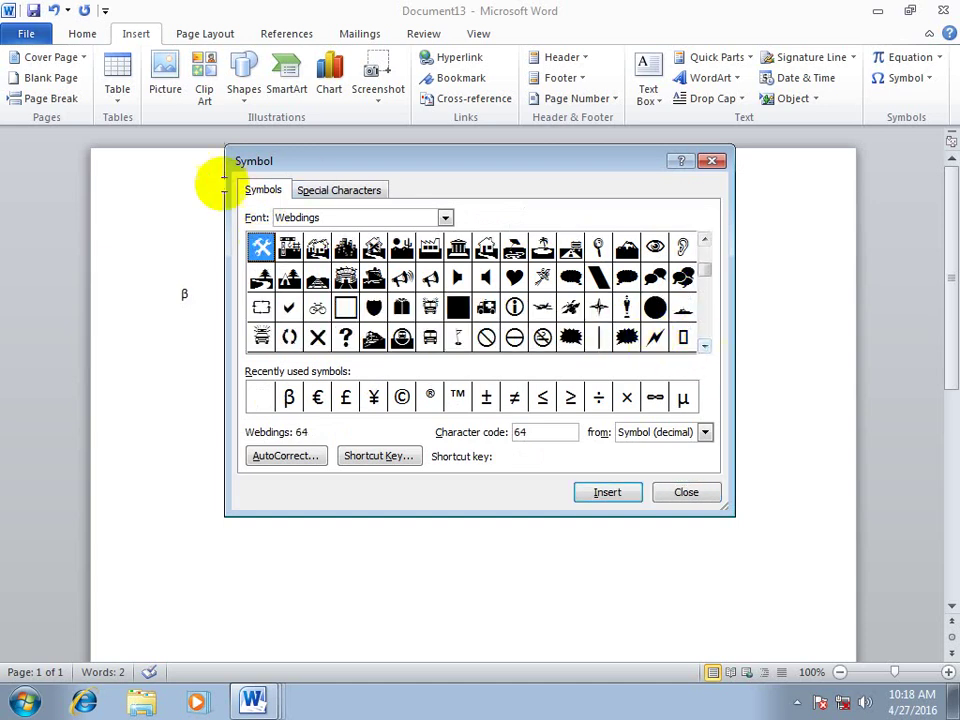
pyautogui.click(704, 346)
pyautogui.click(704, 346)
pyautogui.click(704, 346)
pyautogui.click(704, 346)
pyautogui.click(704, 346)
pyautogui.click(704, 346)
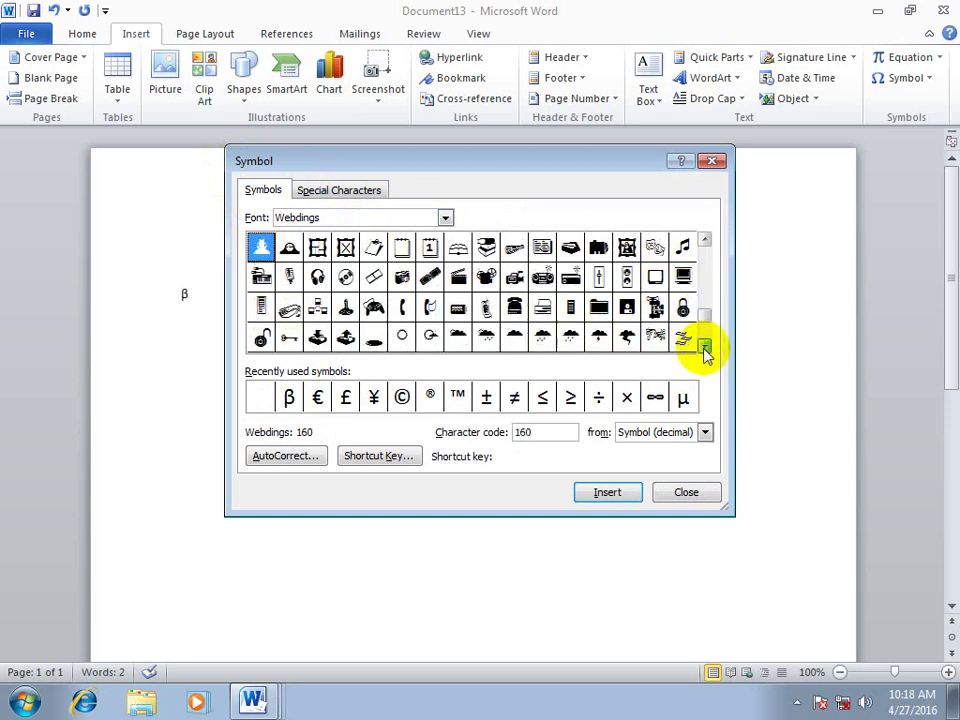
pyautogui.click(704, 346)
pyautogui.click(704, 346)
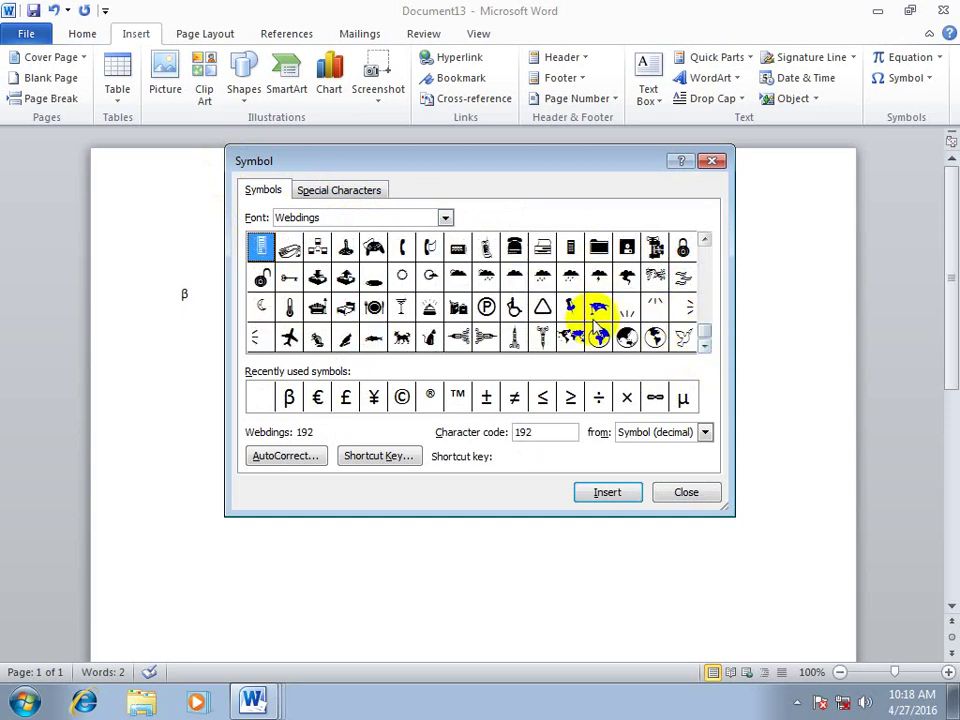
pyautogui.click(345, 306)
pyautogui.click(374, 246)
pyautogui.click(345, 306)
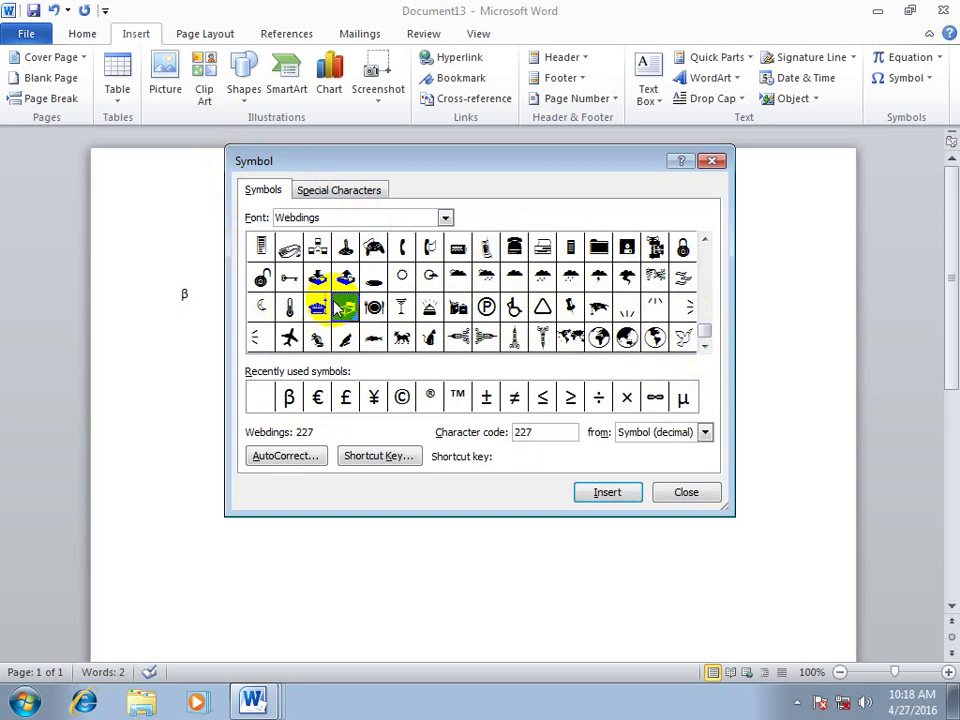
pyautogui.click(289, 337)
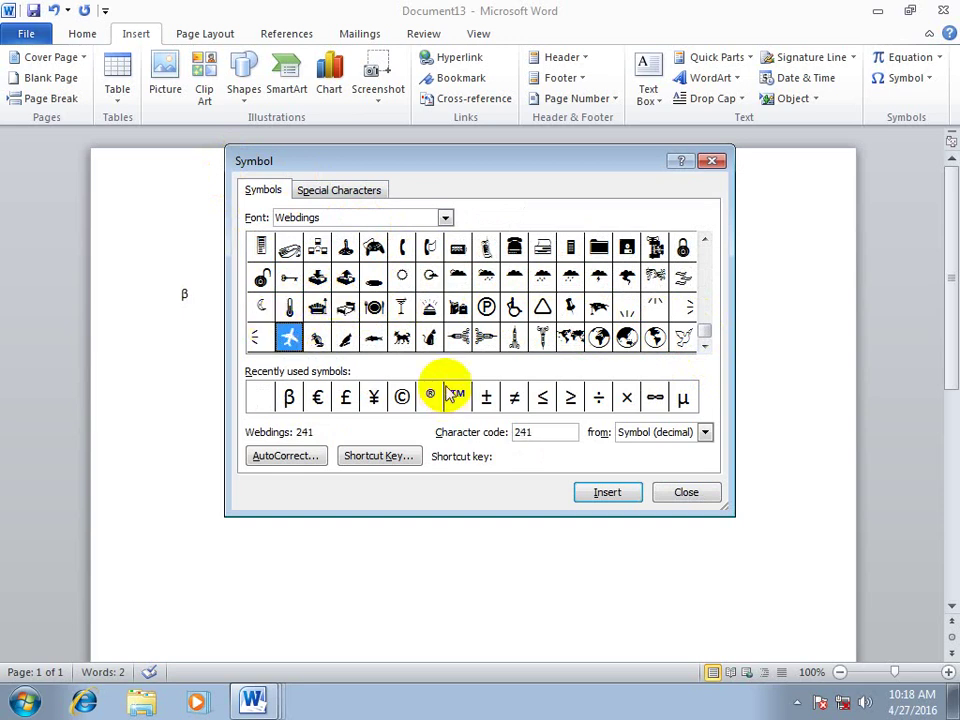
# Step: Assign Ctrl+1 as the airplane symbol's shortcut and insert one airplane after β
pyautogui.click(377, 455)
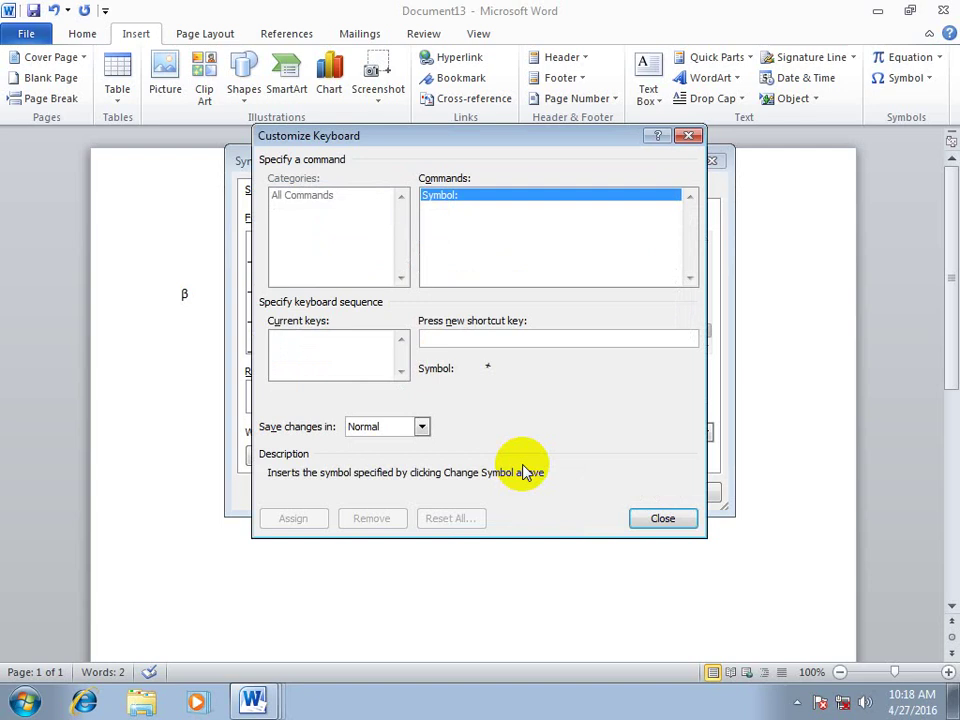
pyautogui.click(572, 337)
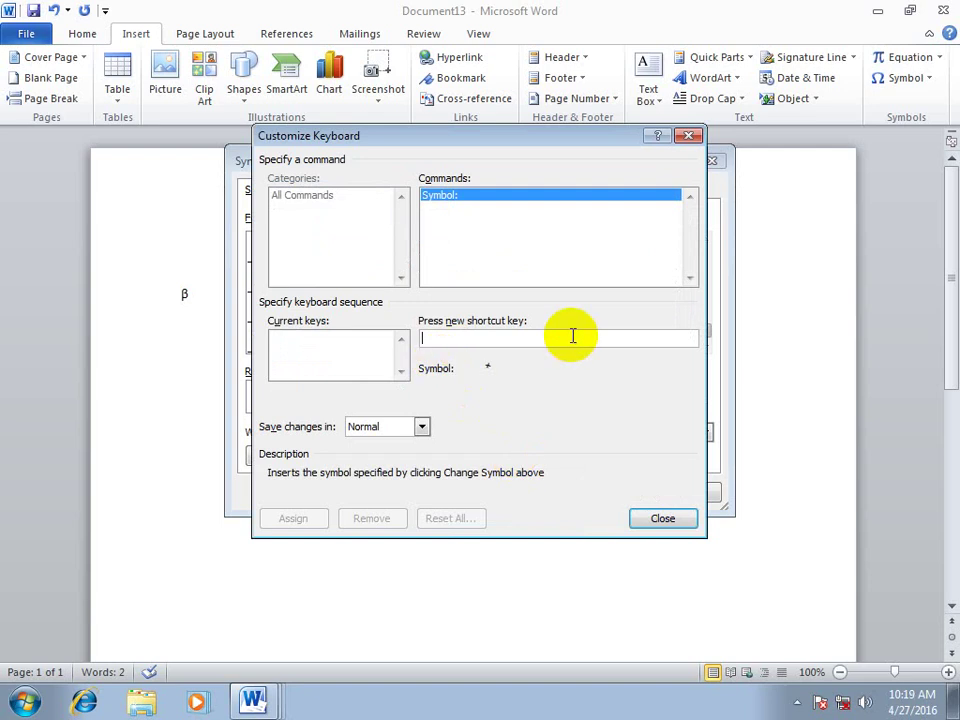
pyautogui.hotkey('ctrl', 'shift', '1')
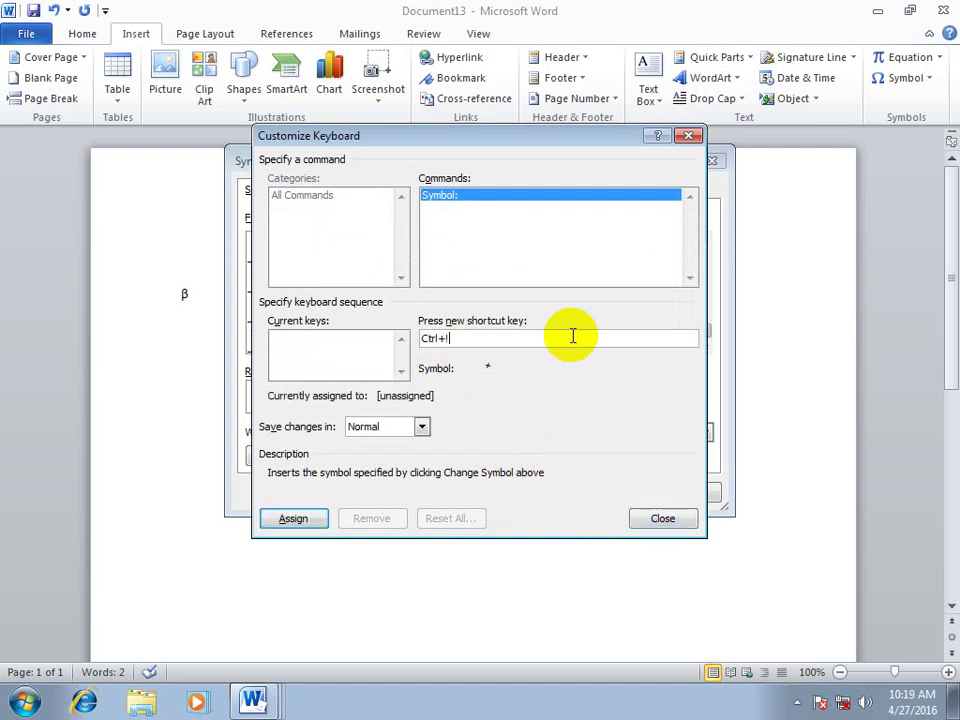
pyautogui.press('BackSpace')
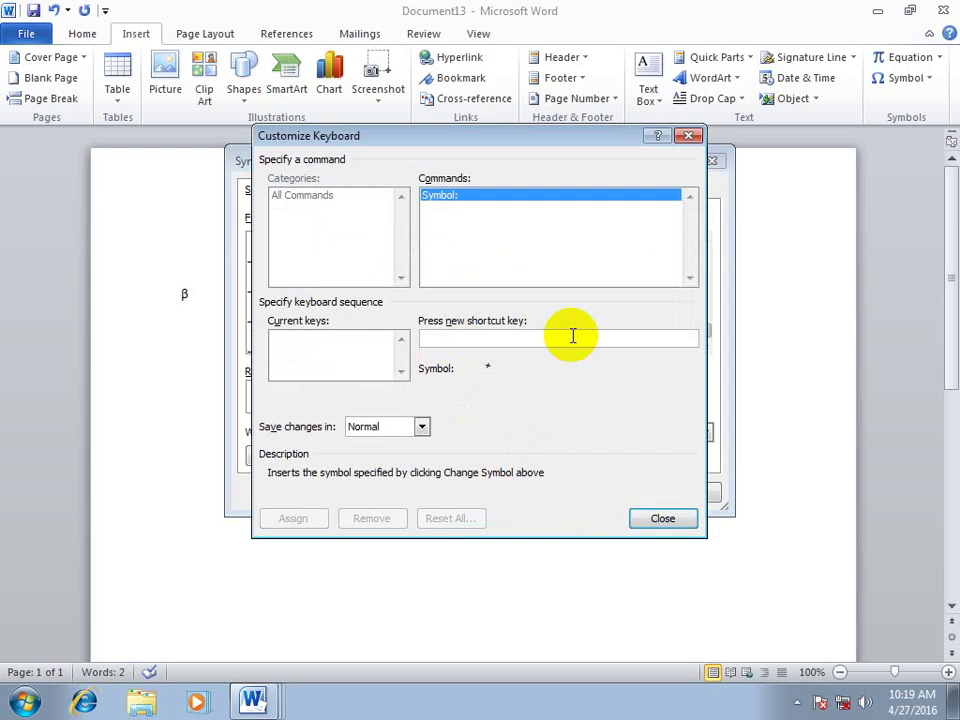
pyautogui.hotkey('ctrl', '1')
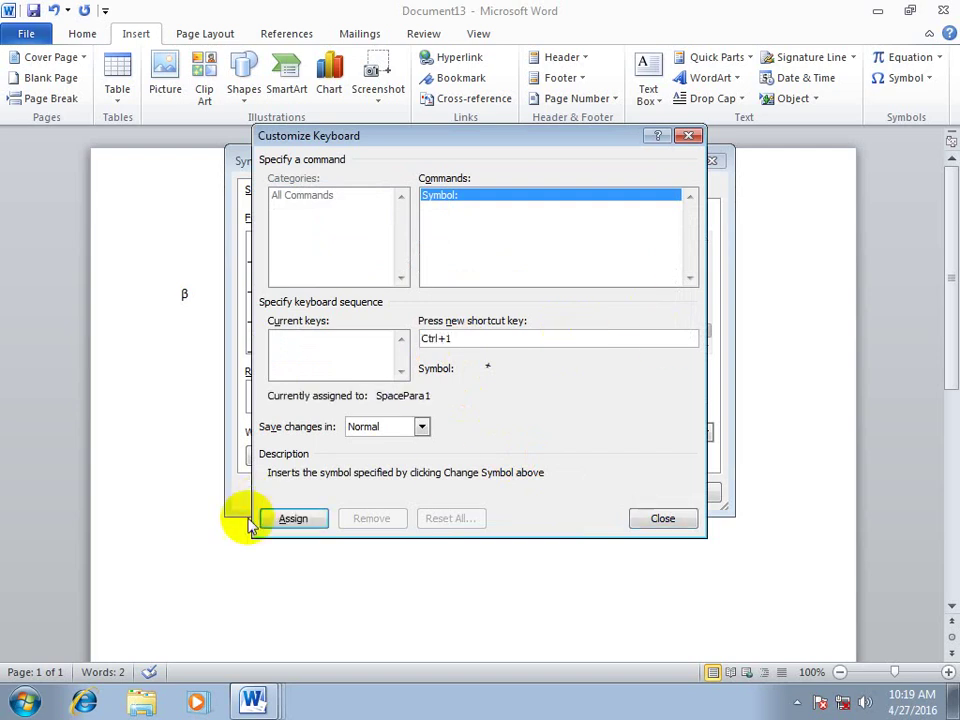
pyautogui.click(285, 518)
pyautogui.click(632, 512)
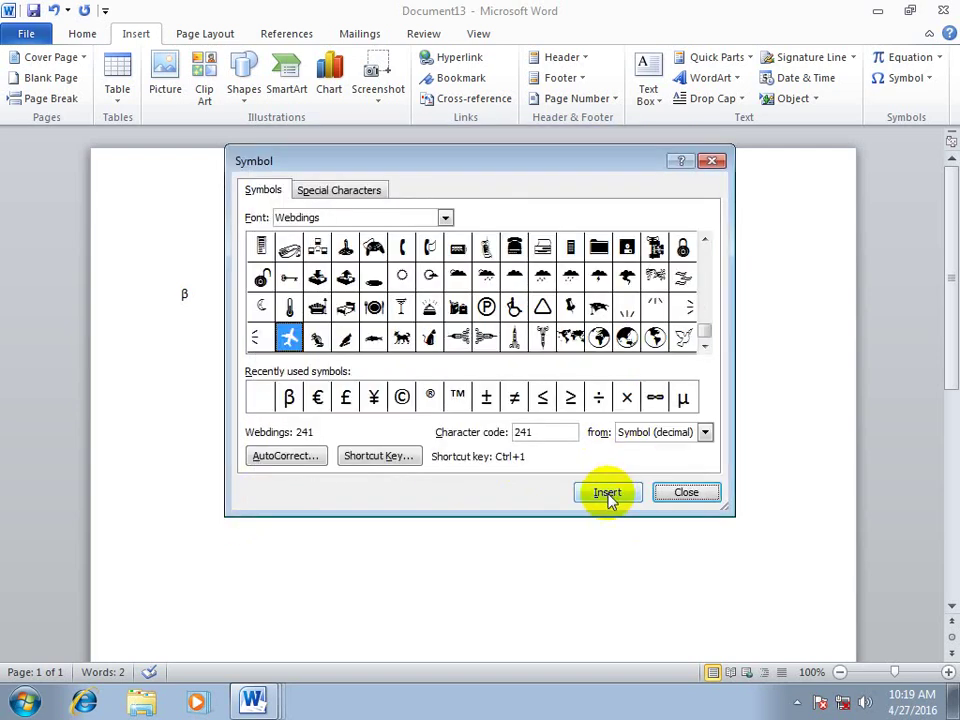
pyautogui.click(607, 492)
# Step: Check the symbol AutoCorrect options without changes, then open a new document at 24 pt
pyautogui.click(675, 493)
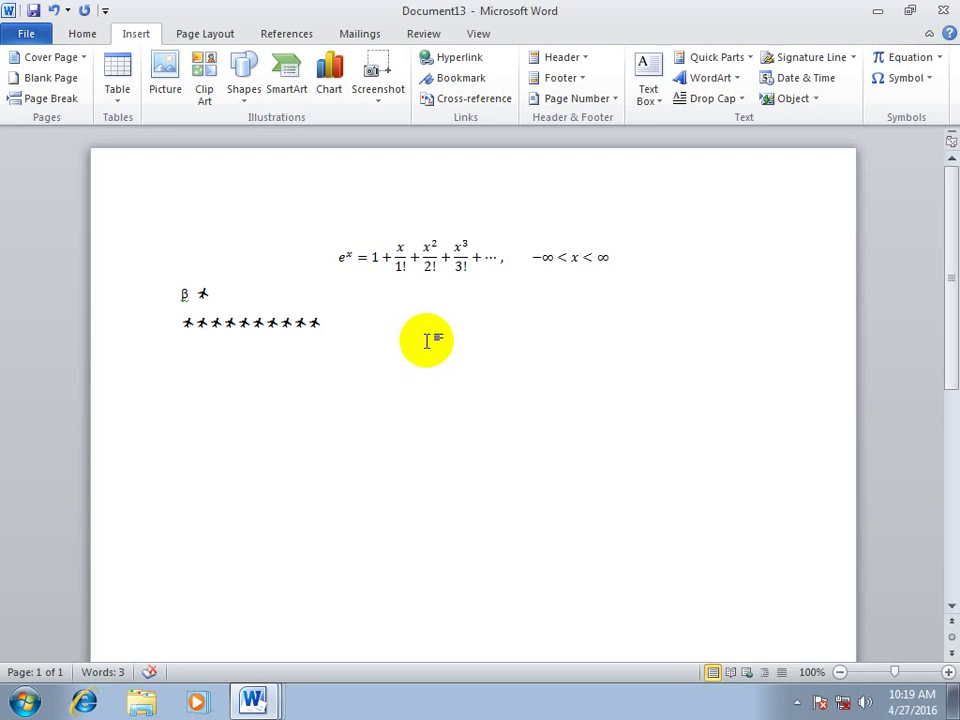
pyautogui.click(915, 79)
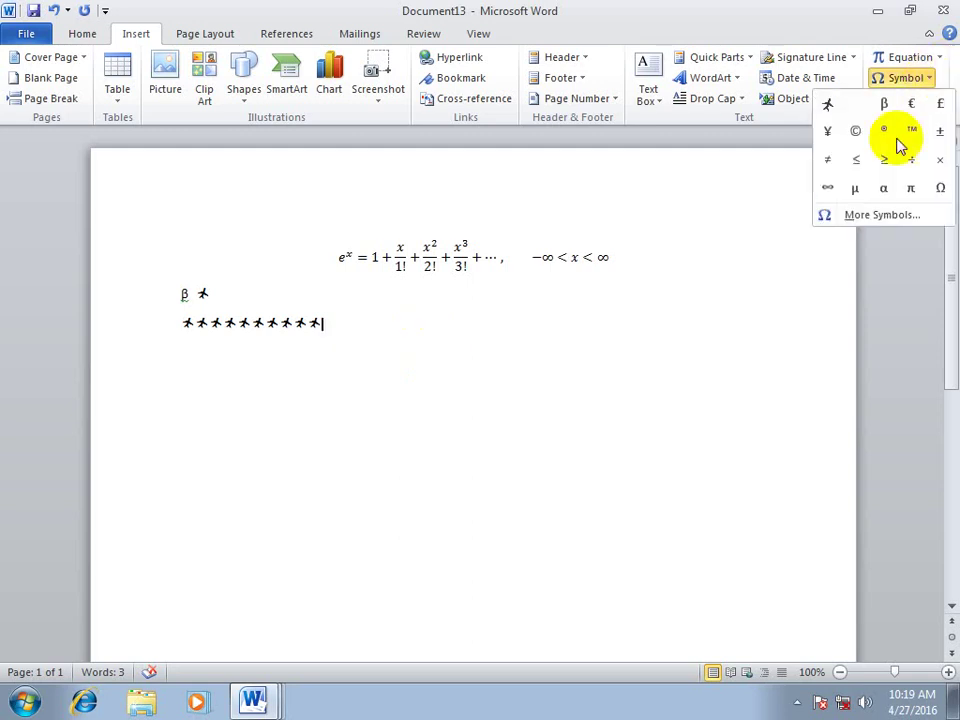
pyautogui.click(853, 214)
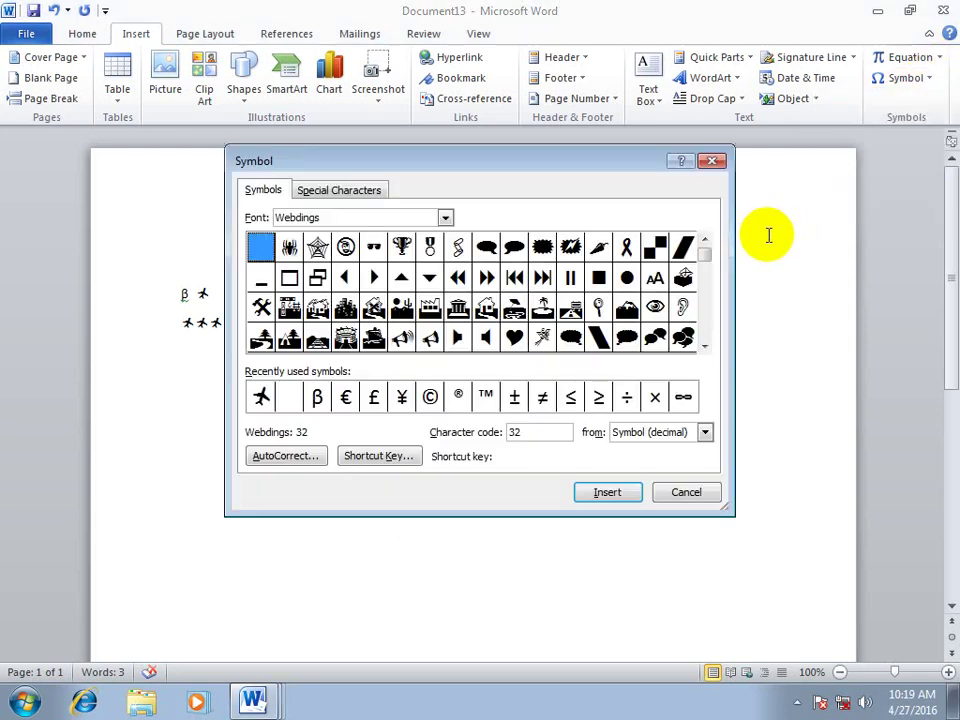
pyautogui.click(289, 459)
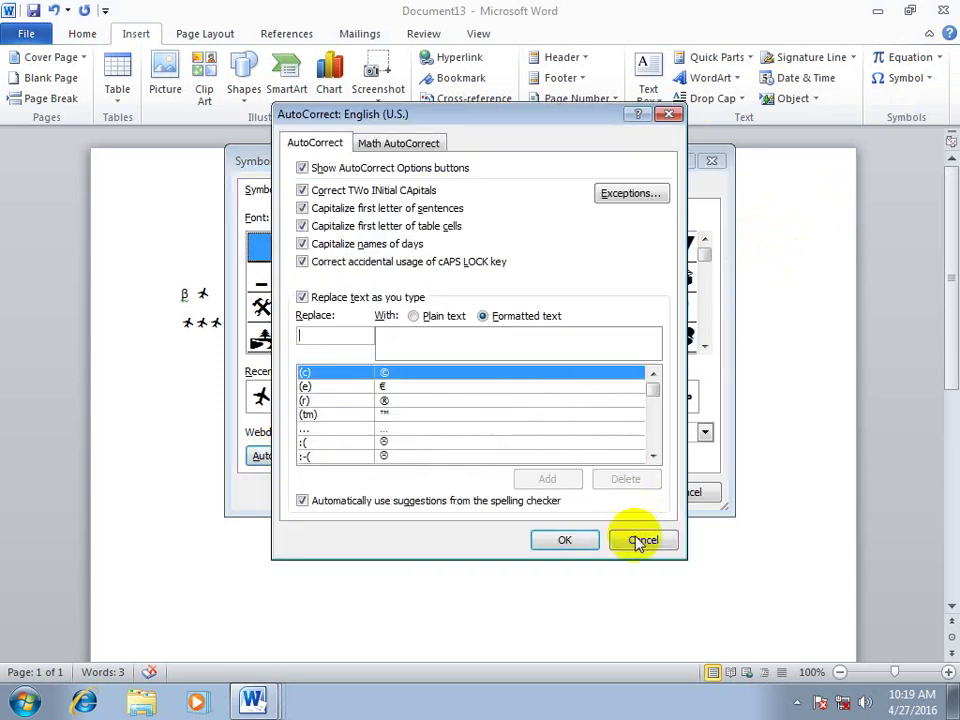
pyautogui.click(641, 540)
pyautogui.click(680, 495)
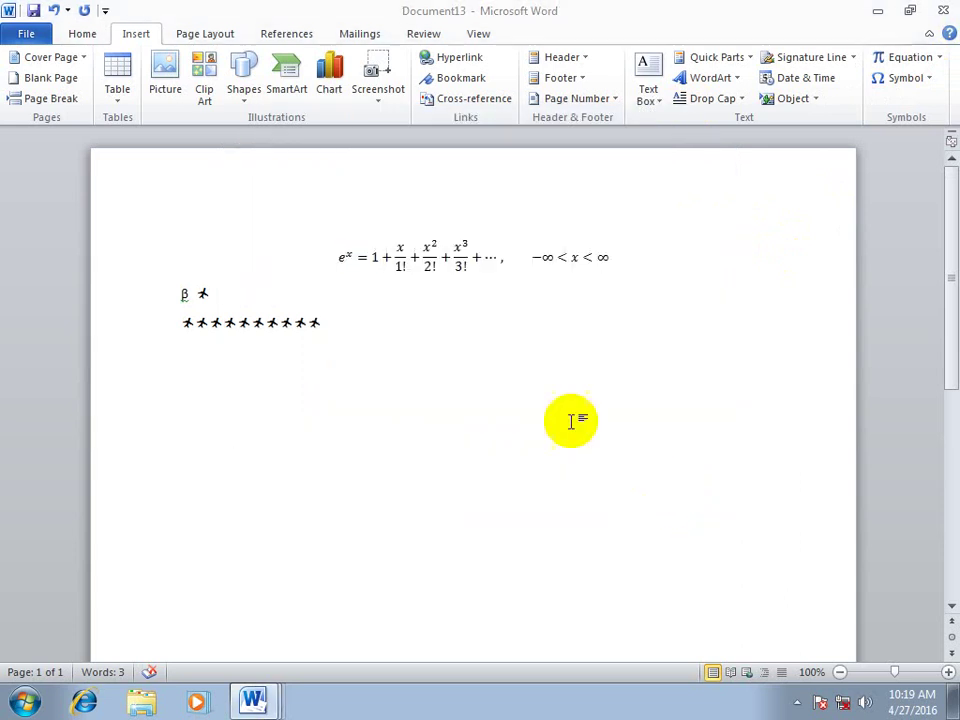
pyautogui.hotkey('ctrl', 'n')
pyautogui.click(201, 64)
# Step: Type 'Wel come to Epistemics college' at 24-point text size
pyautogui.click(179, 244)
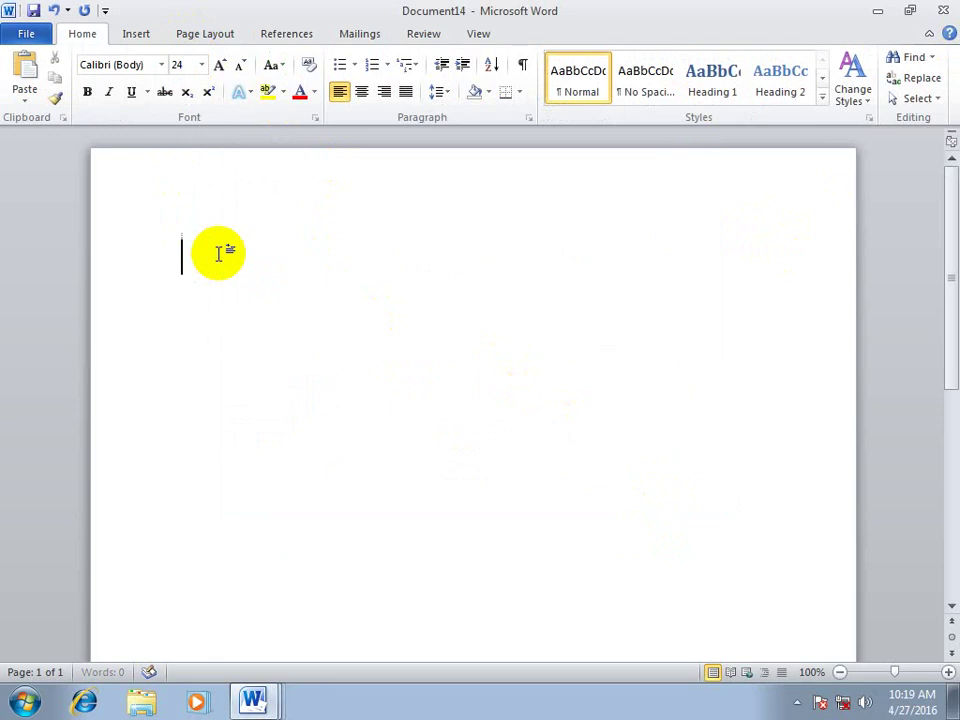
pyautogui.write('Wel')
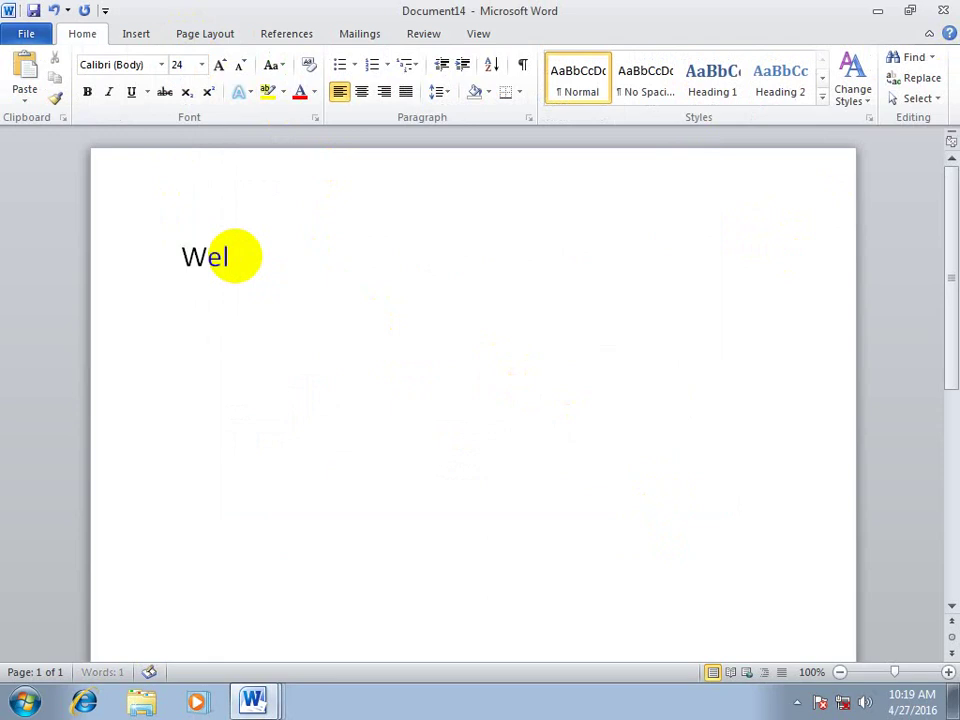
pyautogui.write('l co')
pyautogui.press('BackSpace')
pyautogui.press('BackSpace')
pyautogui.press('BackSpace')
pyautogui.press('BackSpace')
pyautogui.write('come to')
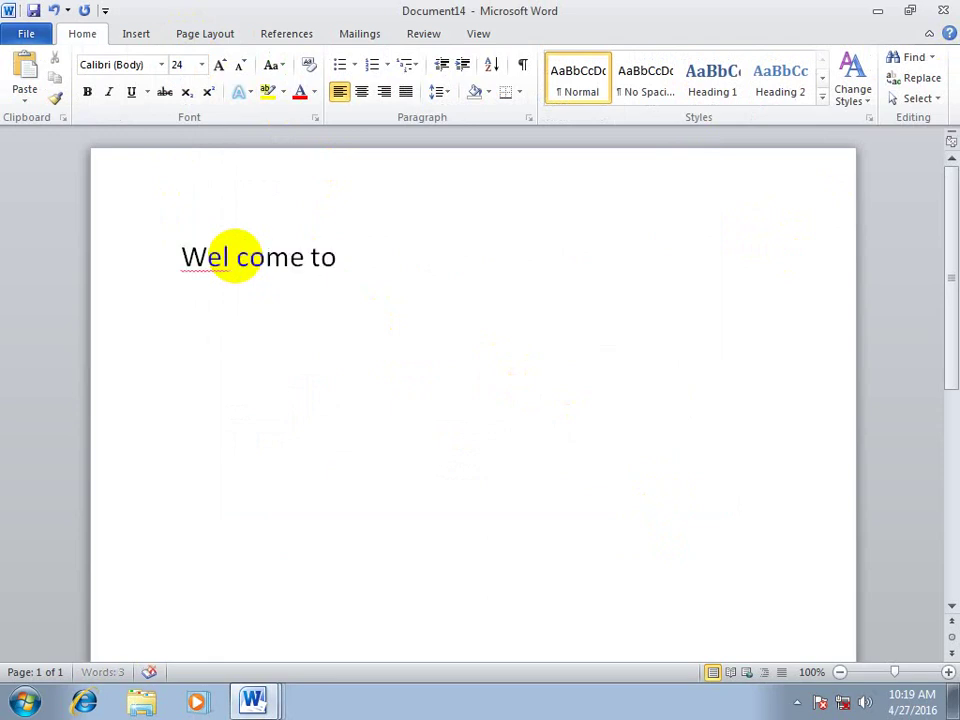
pyautogui.write(' Epistemics co')
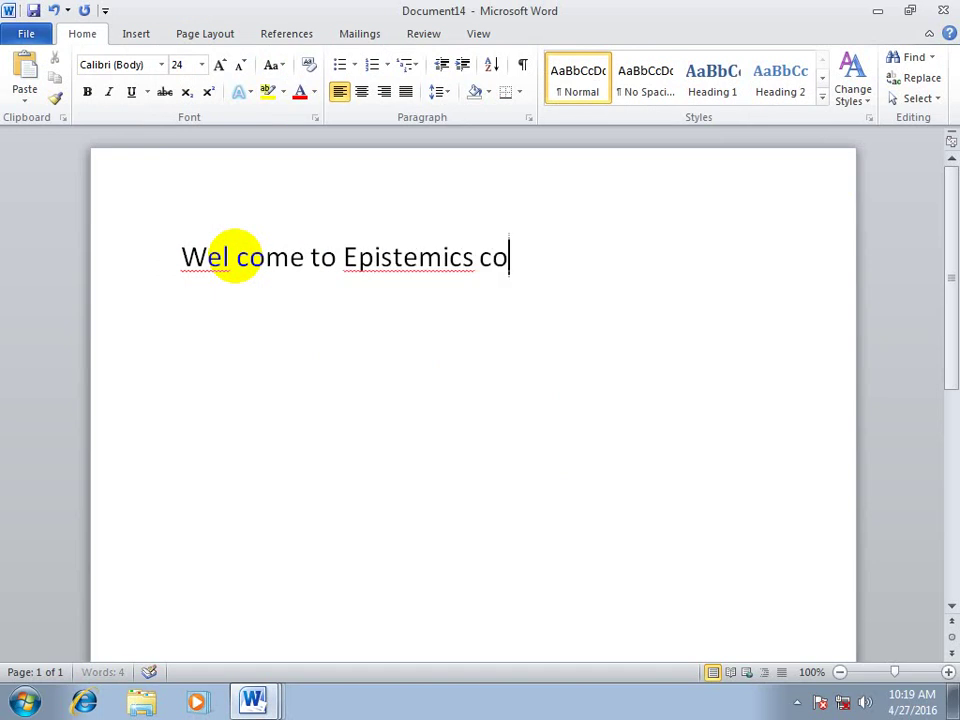
pyautogui.write('llege')
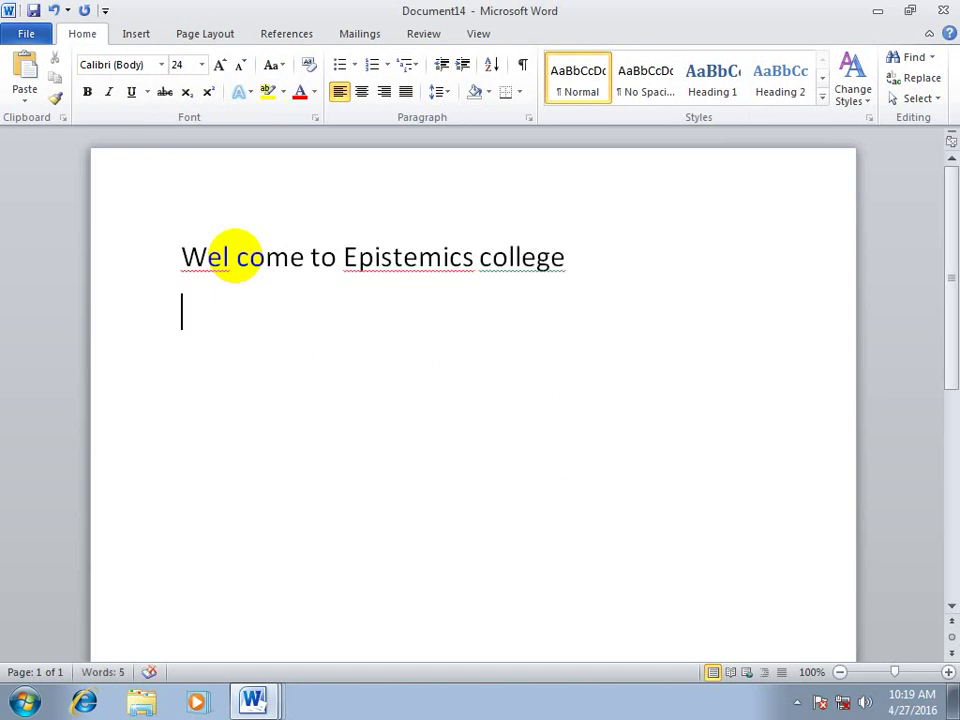
# Step: Correct 'college' to 'College' from the spelling suggestions and select the whole line
pyautogui.rightClick(565, 272)
pyautogui.click(615, 284)
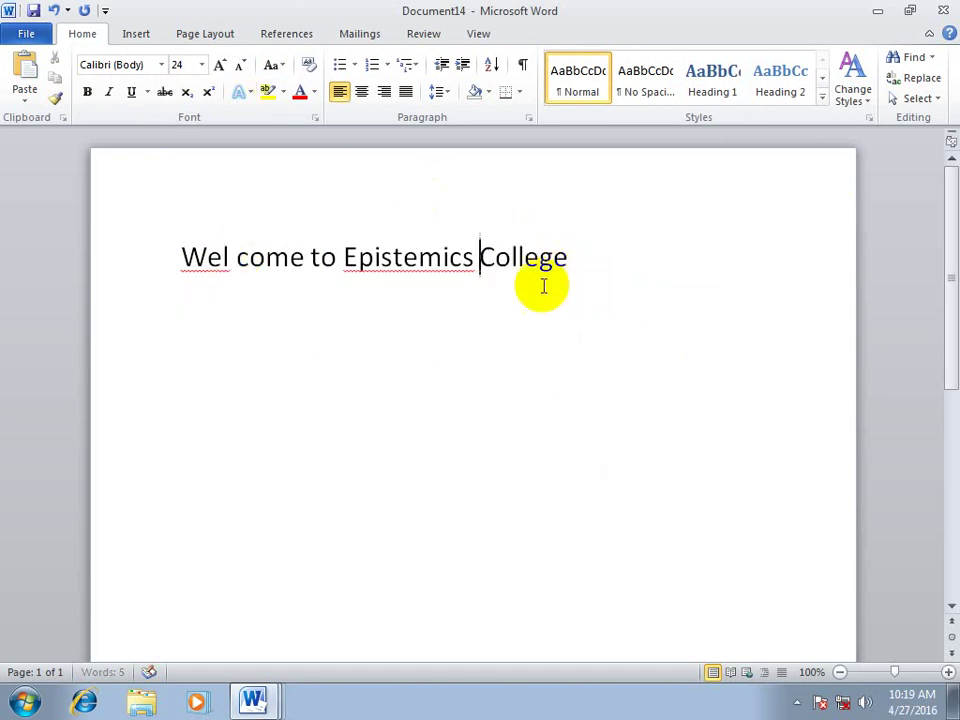
pyautogui.moveTo(643, 268); pyautogui.dragTo(171, 251)
# Step: Open AutoCorrect from Insert > Symbol > More Symbols, then close it and the picker unchanged
pyautogui.click(137, 36)
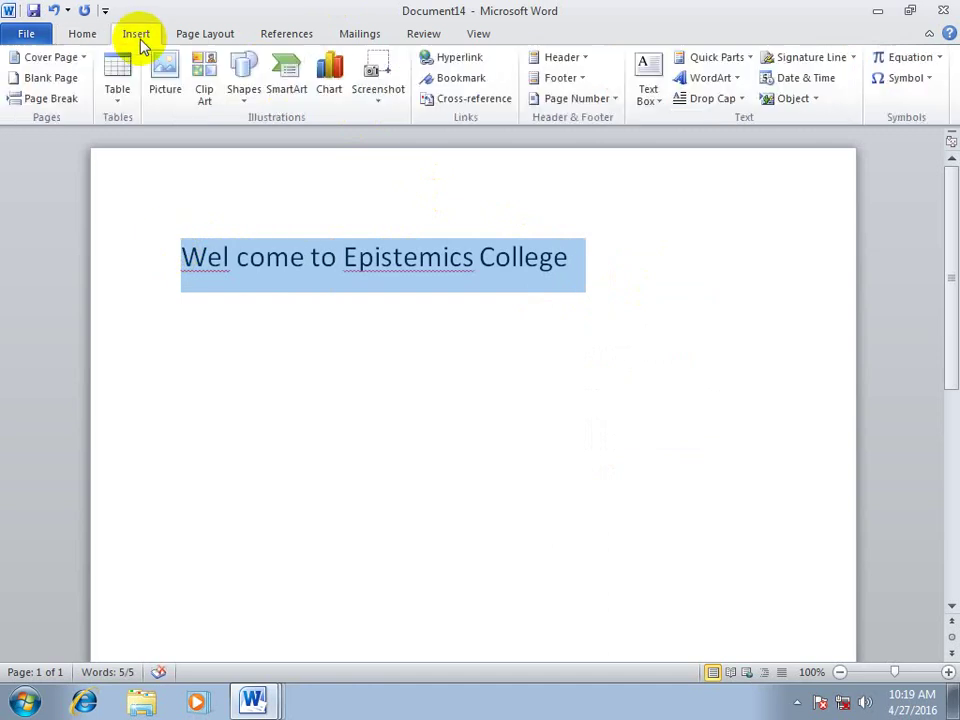
pyautogui.click(912, 80)
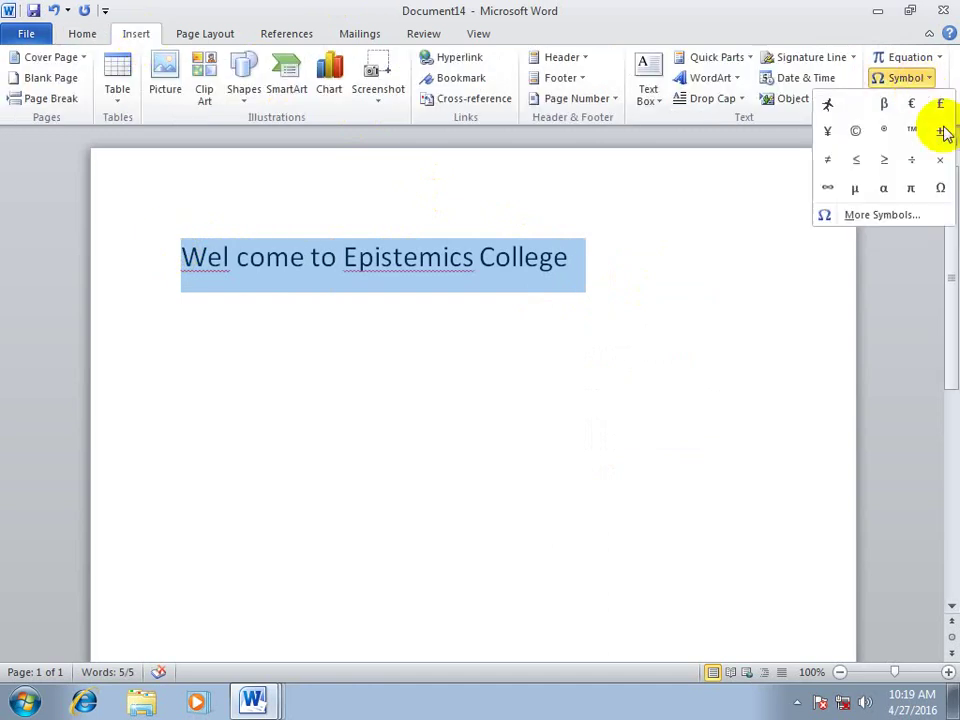
pyautogui.click(876, 225)
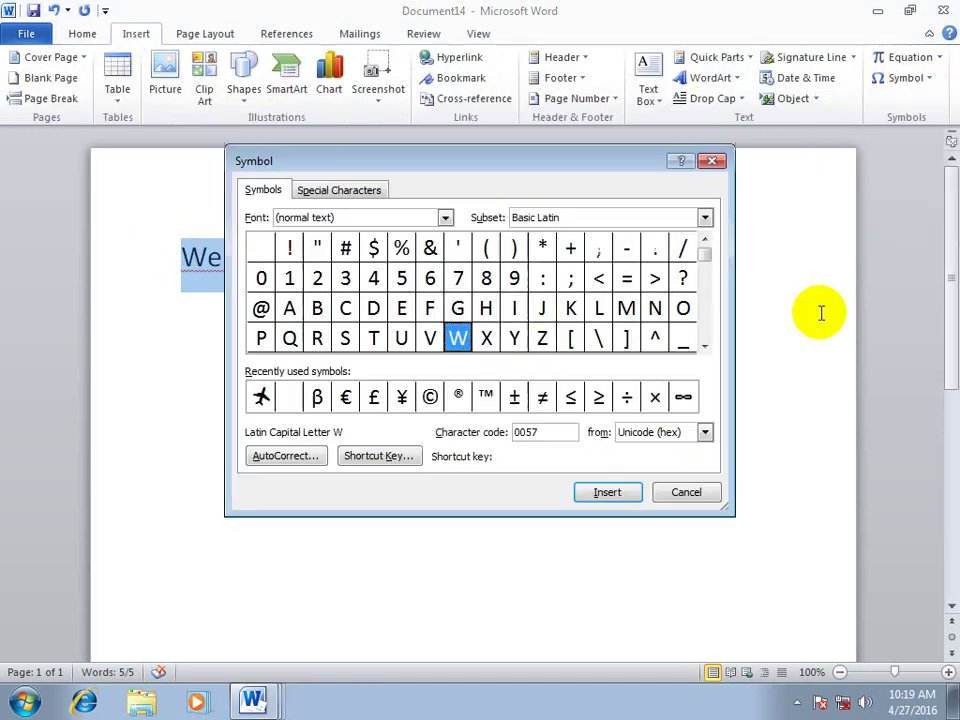
pyautogui.click(316, 457)
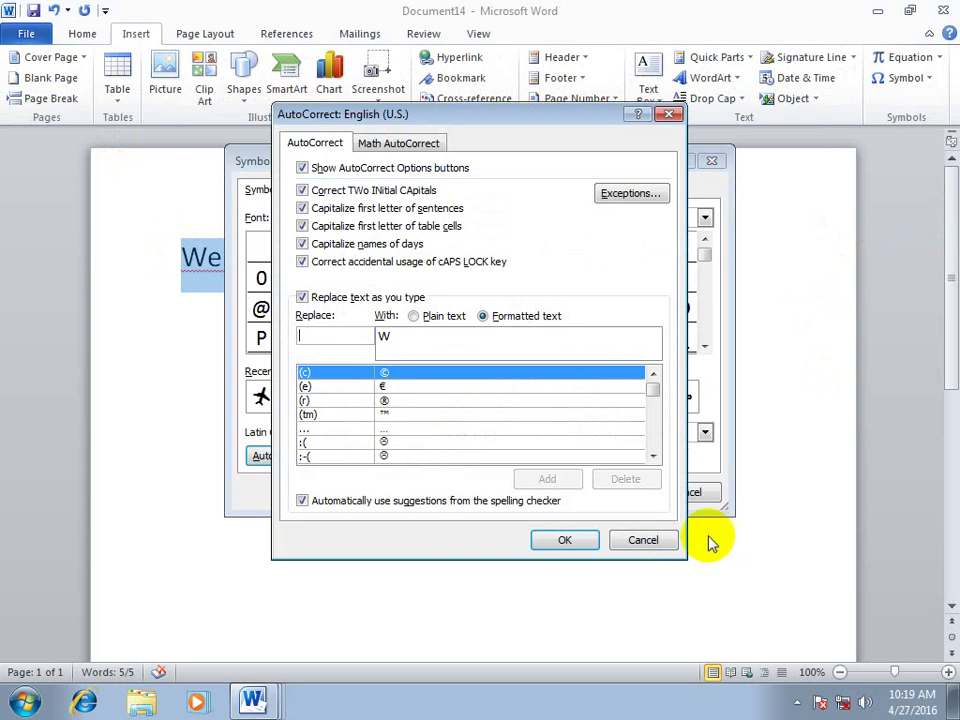
pyautogui.click(645, 540)
pyautogui.click(672, 500)
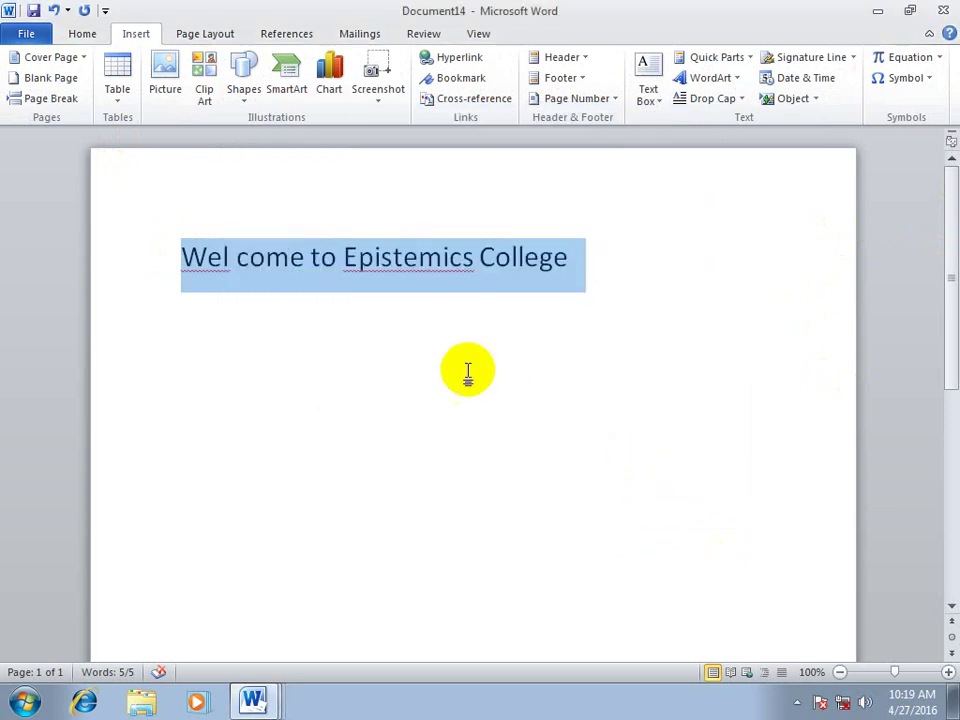
# Step: Select the welcome line and reopen AutoCorrect from More Symbols
pyautogui.click(602, 257)
pyautogui.click(161, 261)
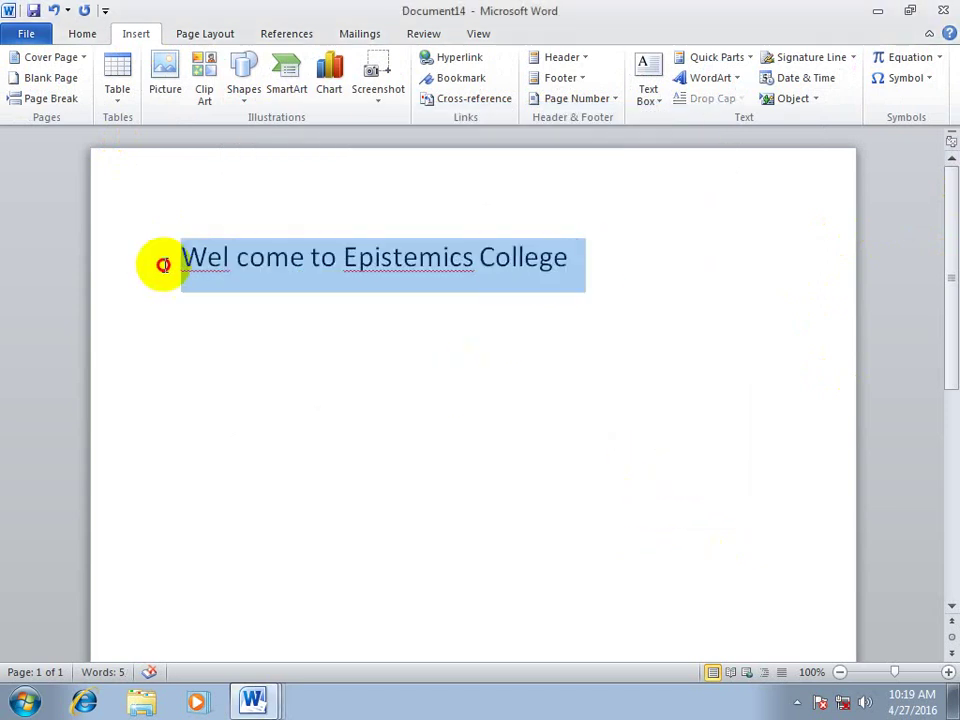
pyautogui.click(912, 78)
pyautogui.click(851, 215)
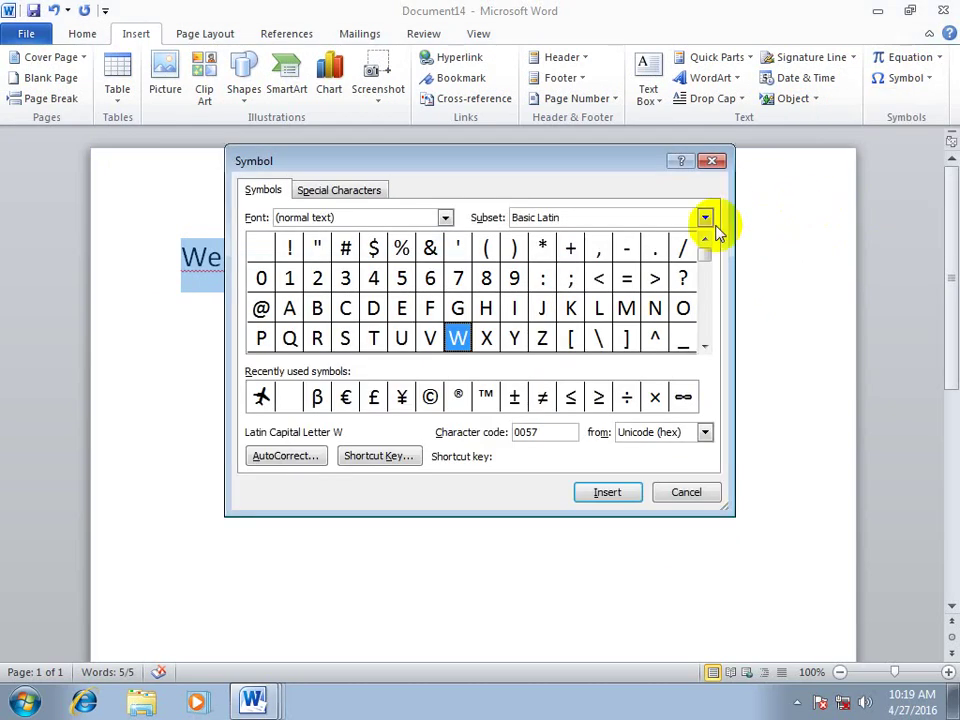
pyautogui.click(287, 456)
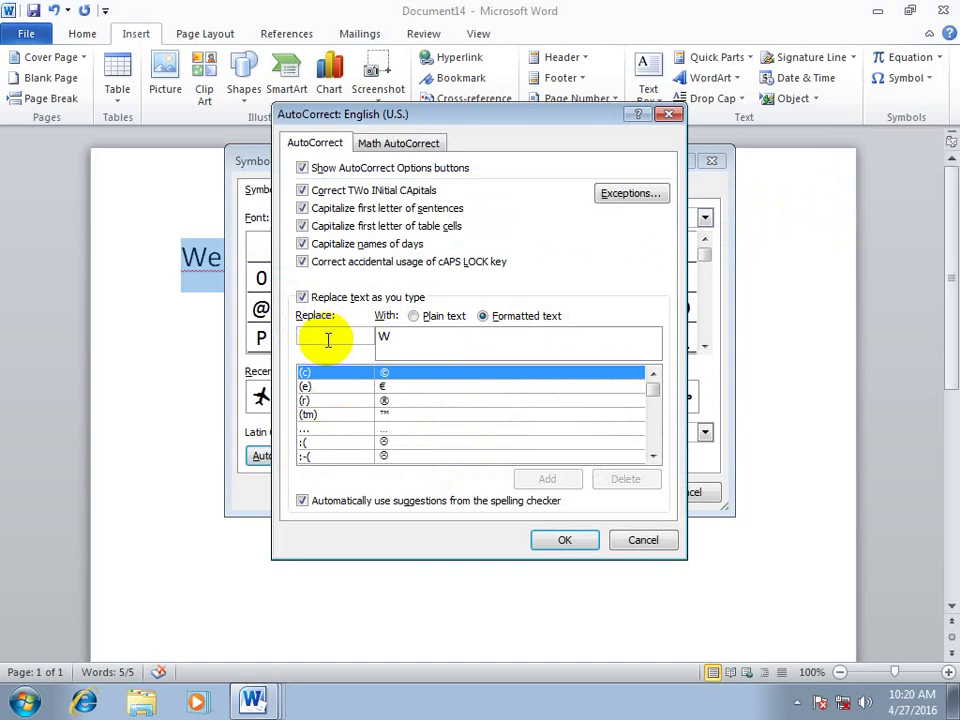
# Step: Switch the replacement to plain text and enter the trigger name in the Replace box
pyautogui.write('n')
pyautogui.press('BackSpace')
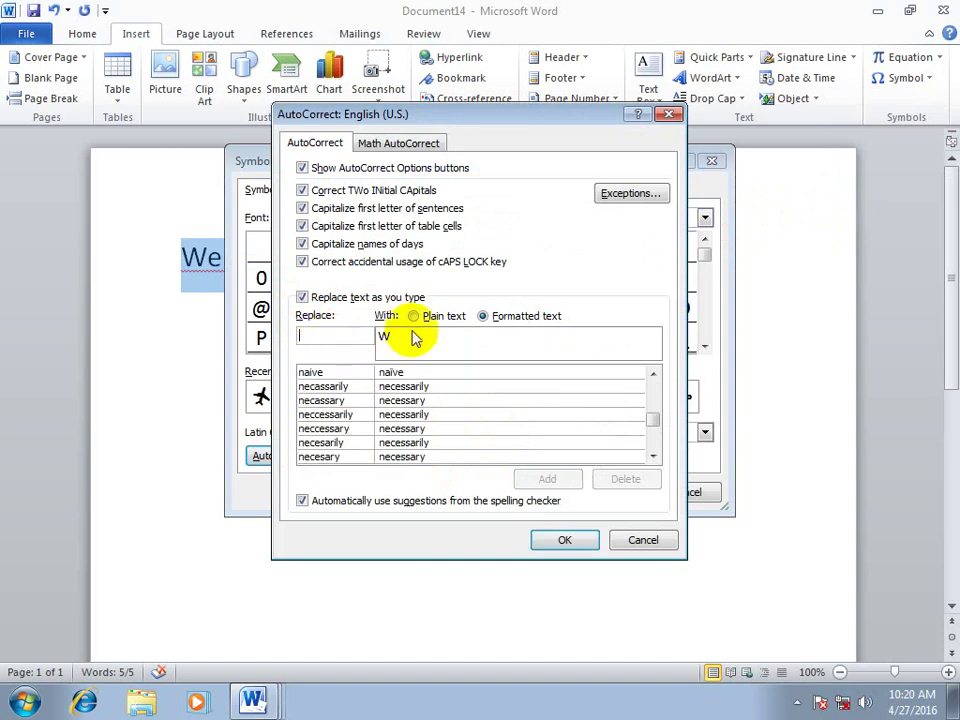
pyautogui.click(413, 315)
pyautogui.click(350, 338)
pyautogui.write('av')
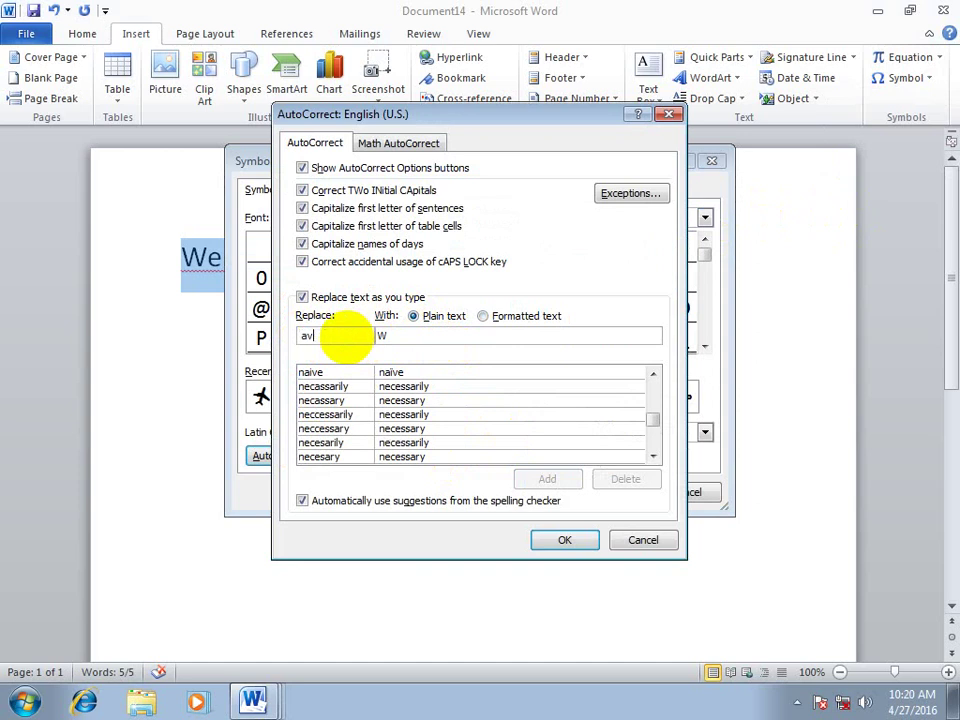
pyautogui.press('BackSpace')
pyautogui.press('BackSpace')
pyautogui.write('bav')
pyautogui.write('naveed')
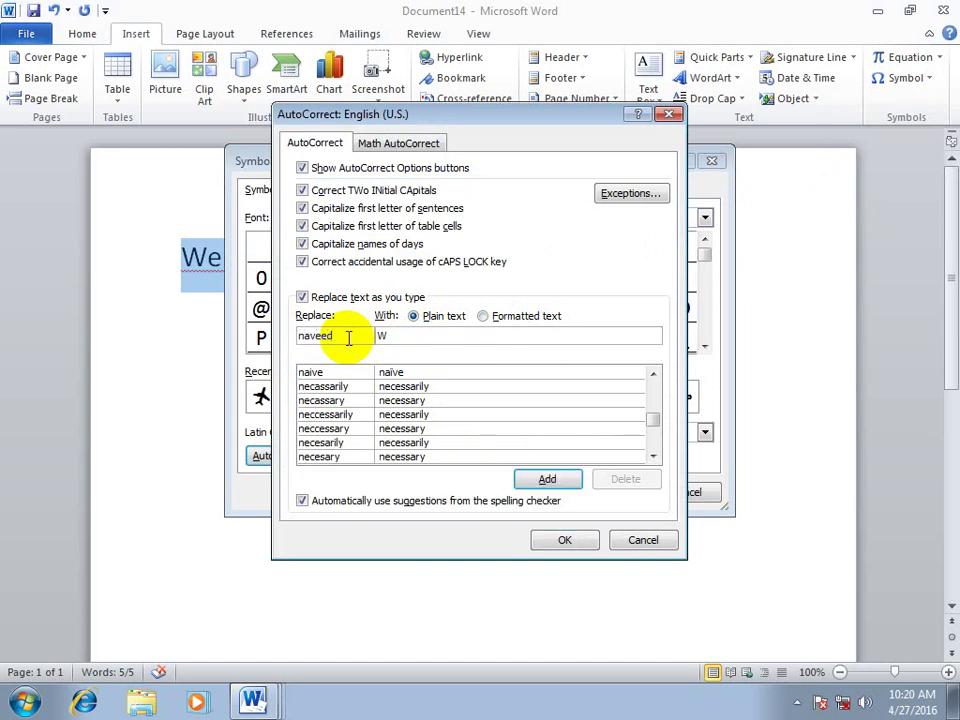
# Step: Replace the W in the With box with 'wel come to epistemics college'
pyautogui.click(396, 336)
pyautogui.moveTo(396, 336); pyautogui.dragTo(337, 334)
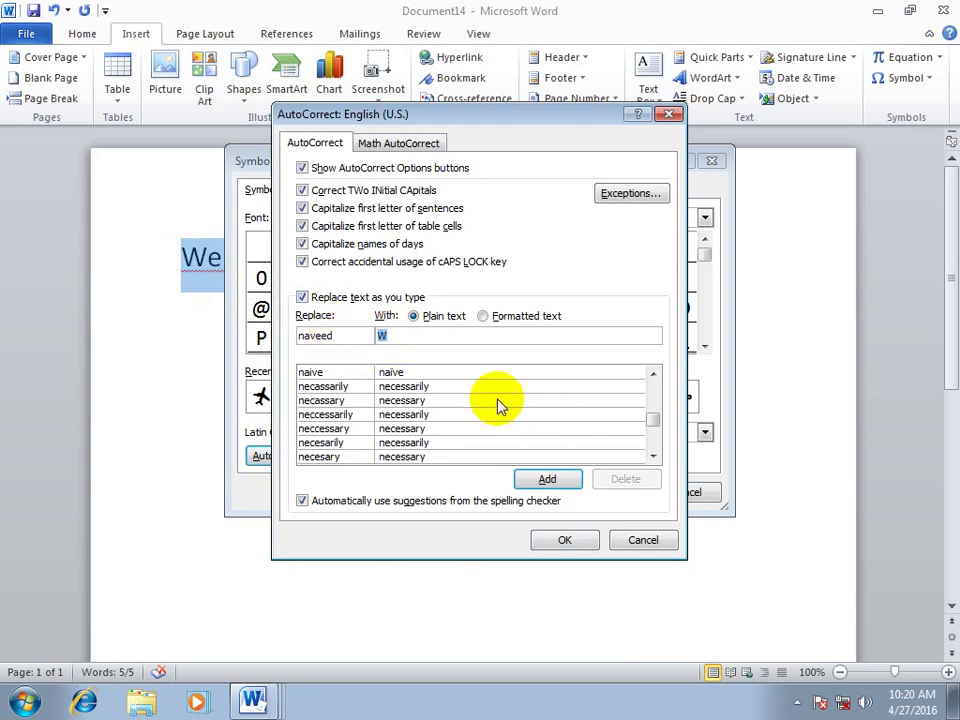
pyautogui.write('welco')
pyautogui.press('BackSpace')
pyautogui.press('BackSpace')
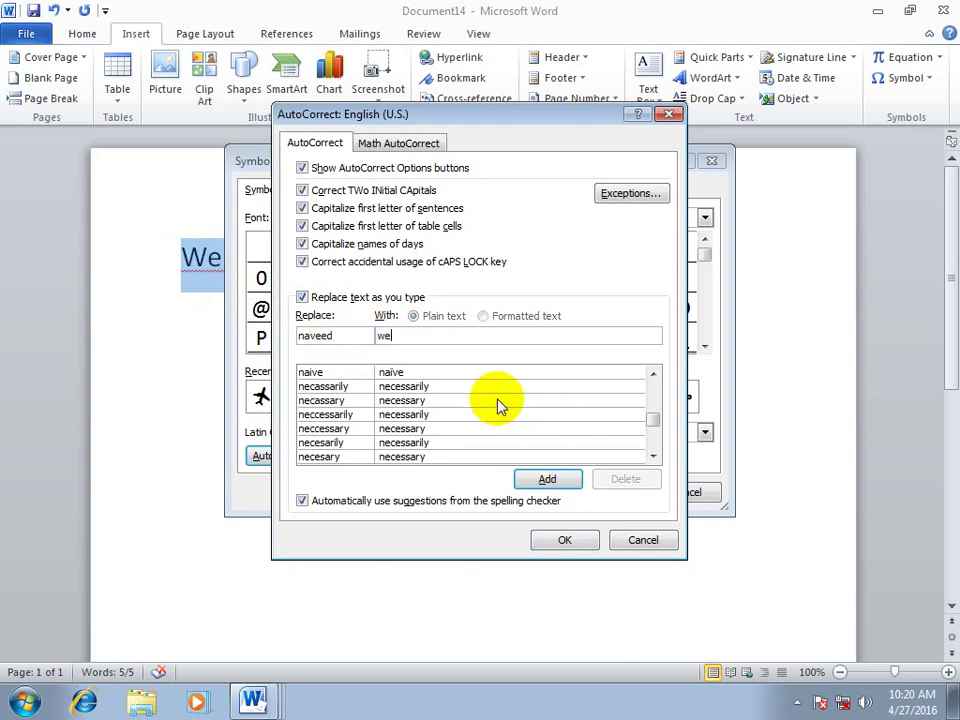
pyautogui.write('l come to')
pyautogui.press('BackSpace')
pyautogui.write('o epi')
pyautogui.write('stemic')
pyautogui.write('s colleg')
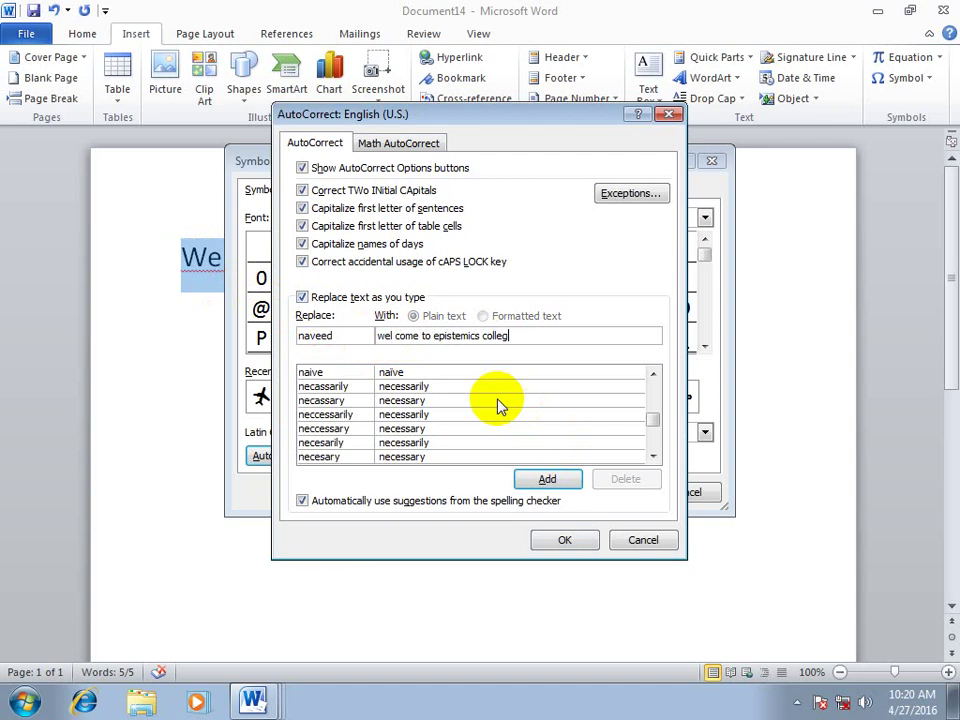
pyautogui.write('r')
pyautogui.press('BackSpace')
pyautogui.write('e')
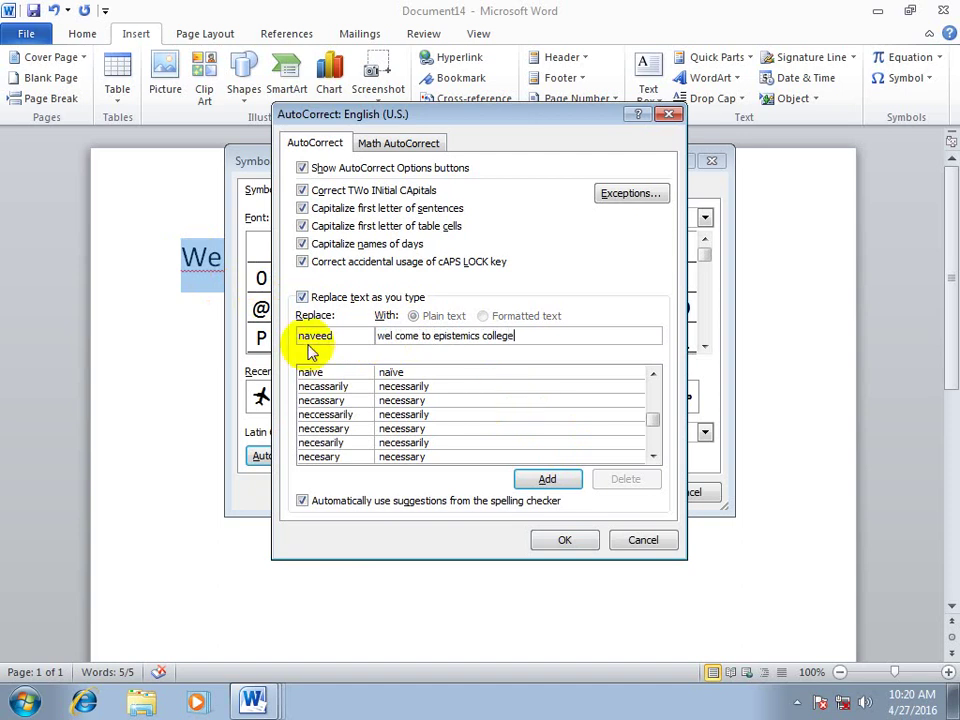
# Step: Add the name-to-welcome AutoCorrect entry, confirm with OK, and insert the W symbol over the line
pyautogui.moveTo(343, 336); pyautogui.dragTo(290, 338)
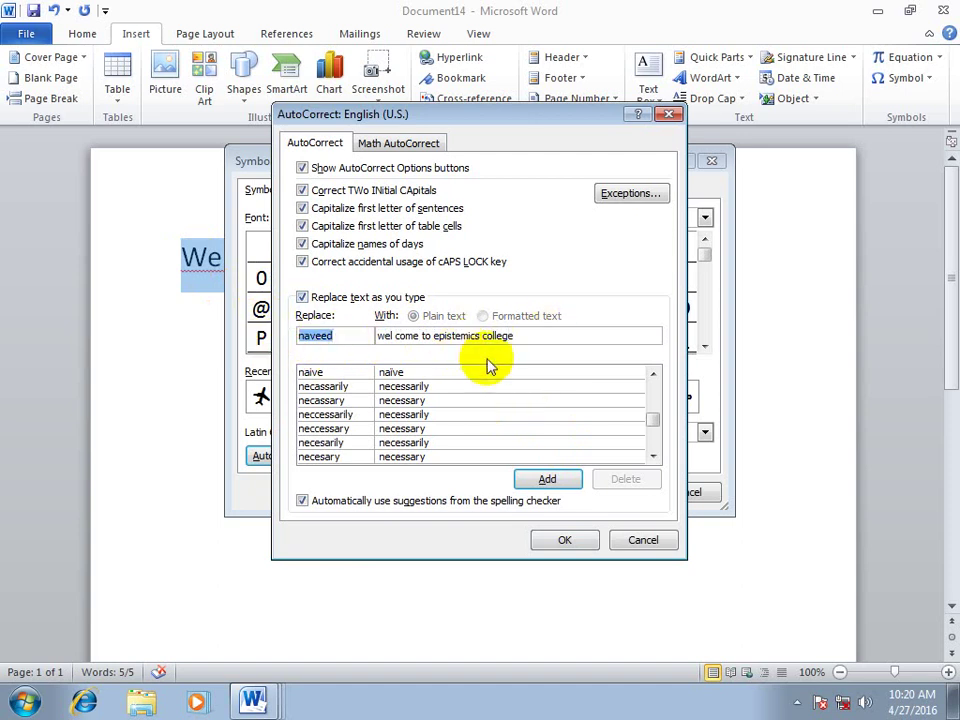
pyautogui.click(549, 478)
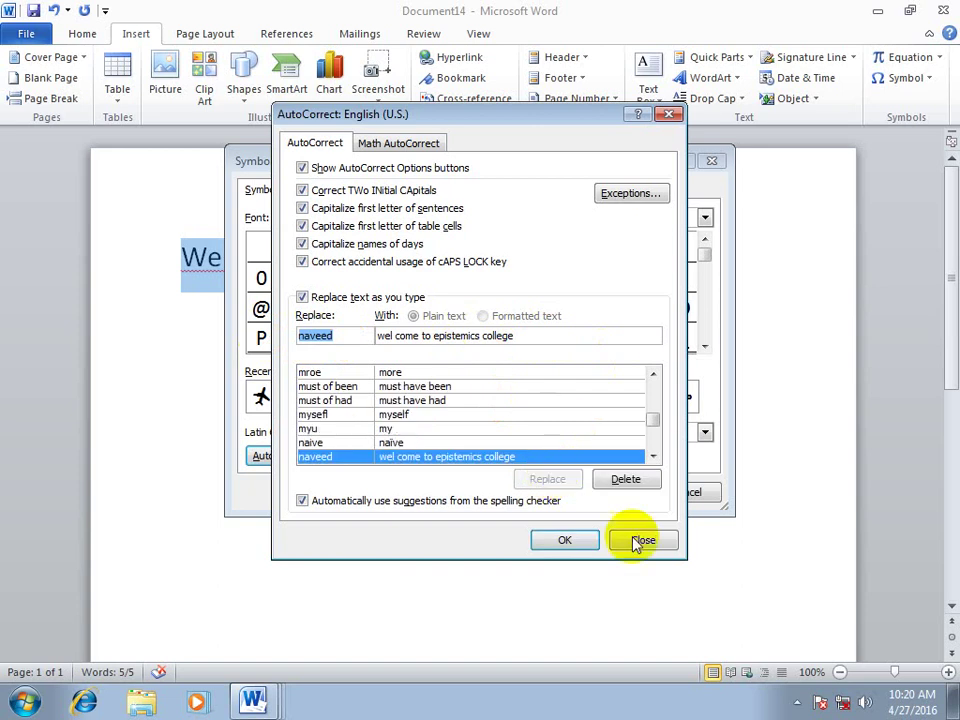
pyautogui.click(560, 541)
pyautogui.click(588, 492)
# Step: Type the trigger name on two new lines below the W so it expands into the welcome sentence
pyautogui.click(660, 494)
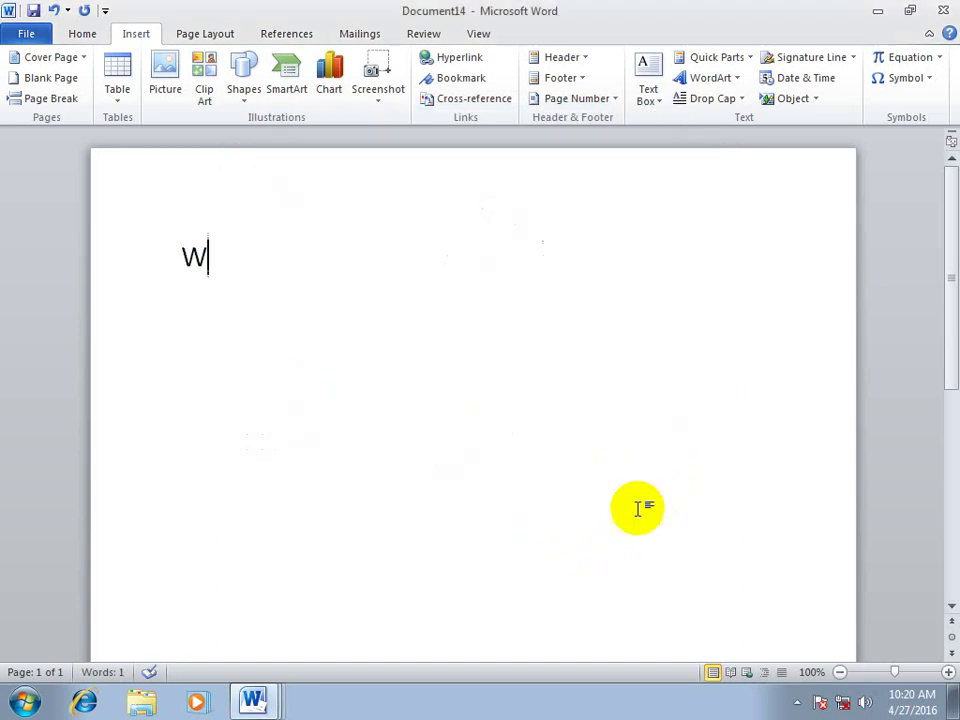
pyautogui.press('Return')
pyautogui.write('nb')
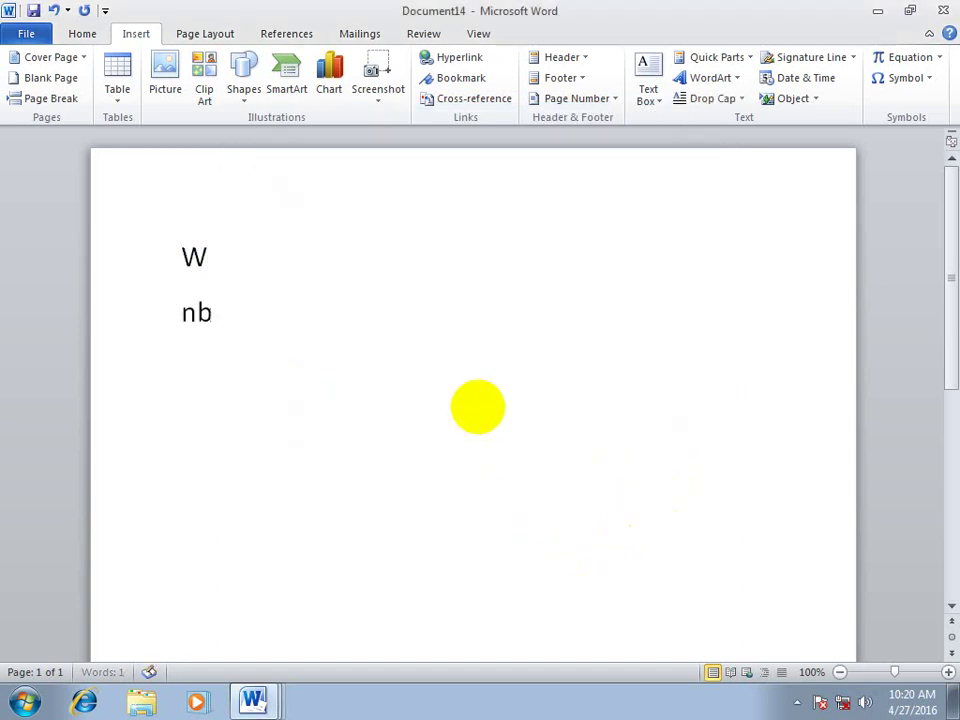
pyautogui.press('BackSpace')
pyautogui.write('aveed')
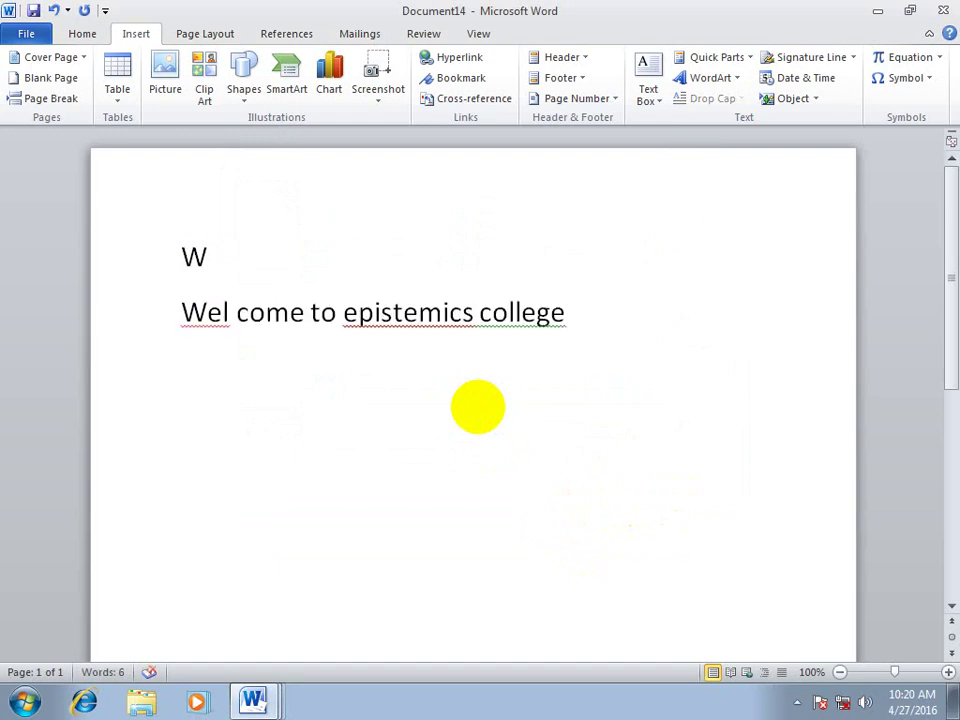
pyautogui.press('Return')
pyautogui.write('nav')
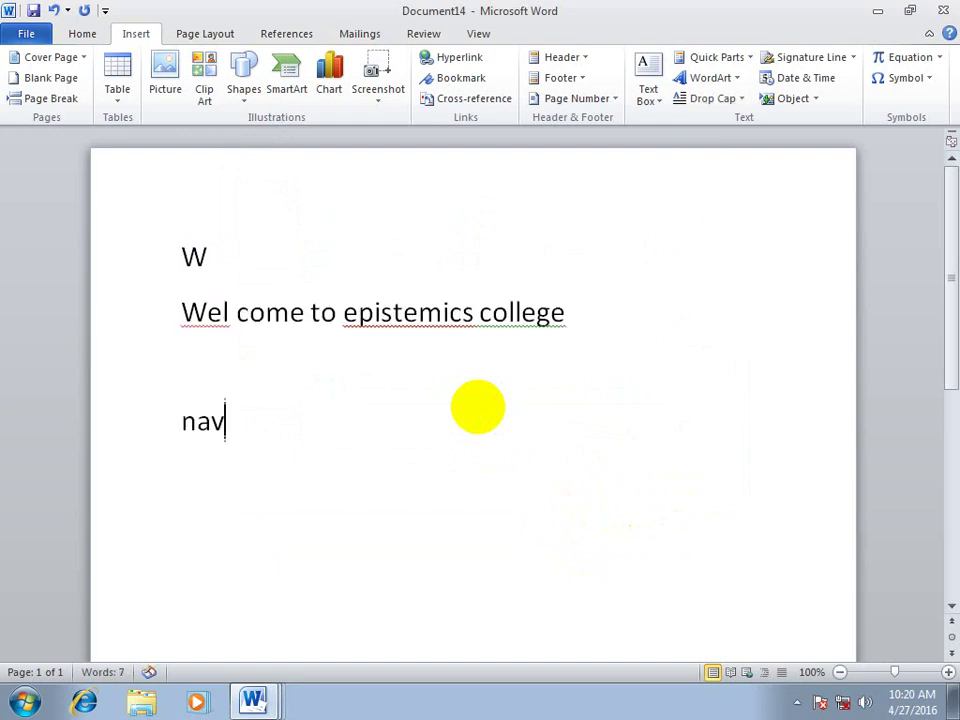
pyautogui.write('eed')
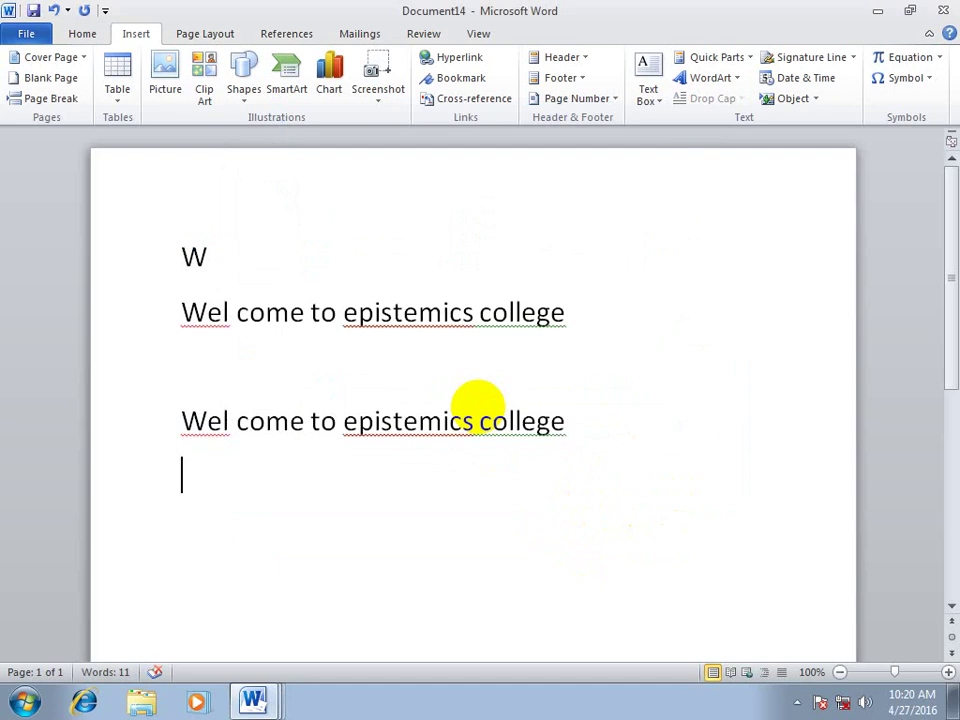
# Step: Delete the trigger name's AutoCorrect entry and confirm with OK
pyautogui.click(910, 78)
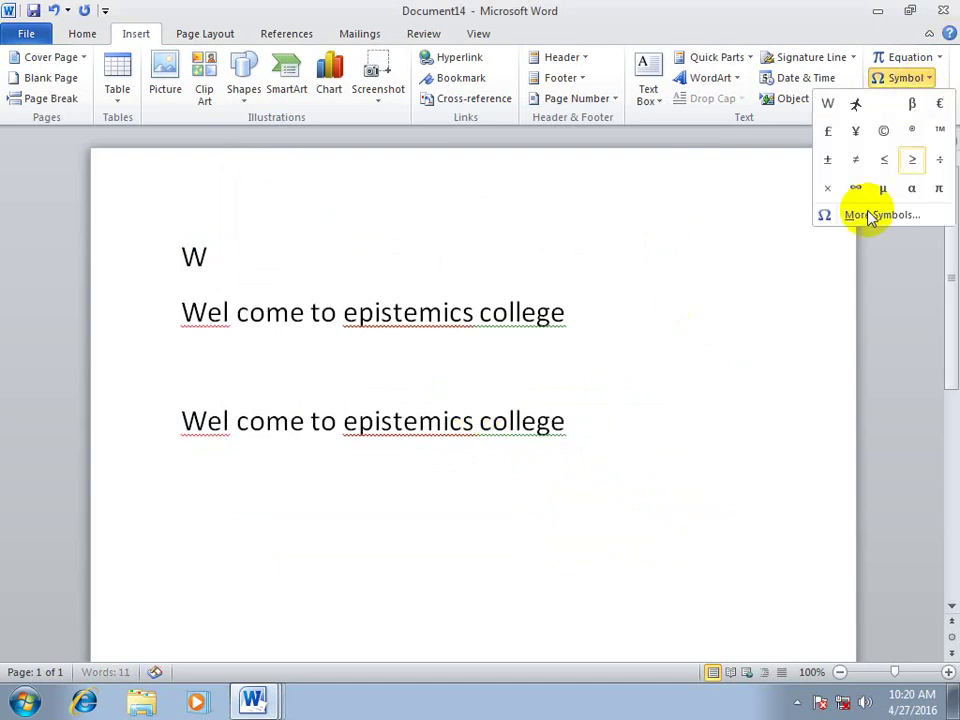
pyautogui.click(862, 215)
pyautogui.click(300, 452)
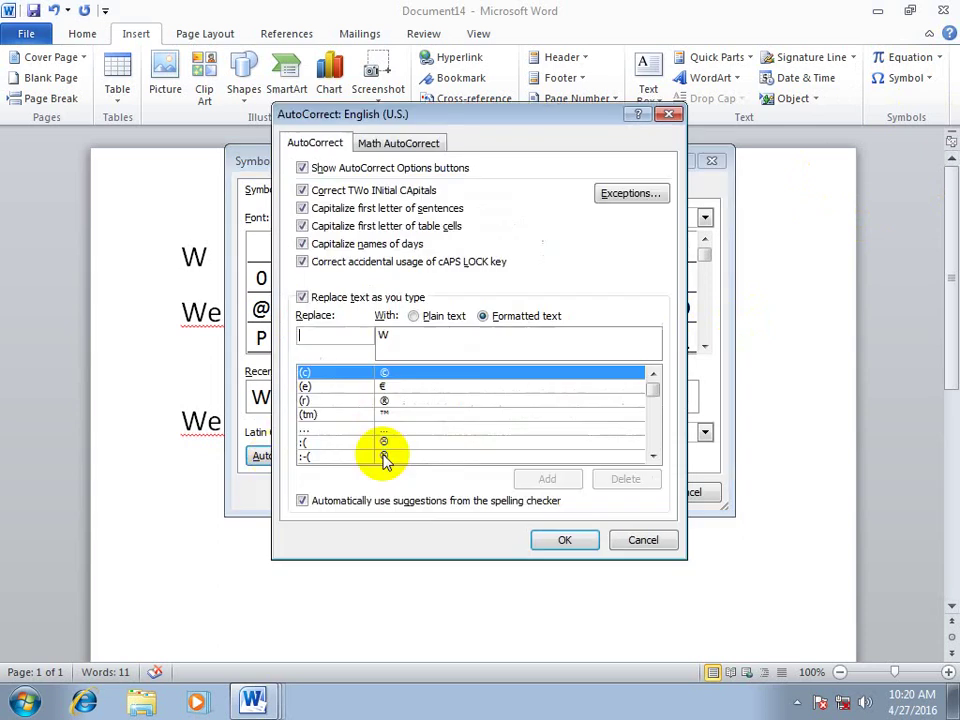
pyautogui.write('nav')
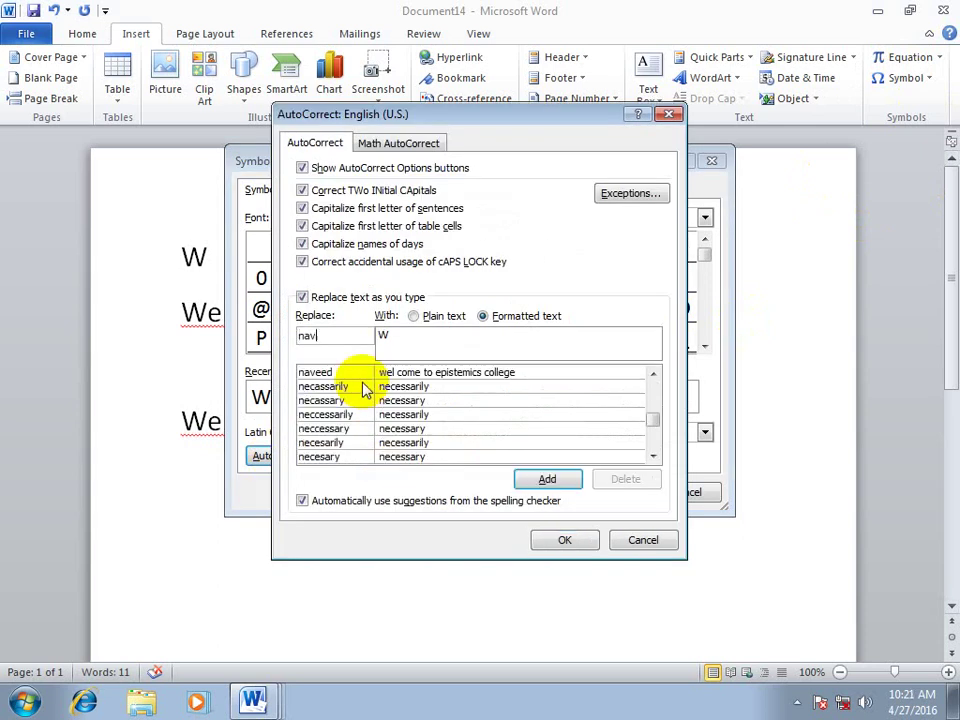
pyautogui.write('eed')
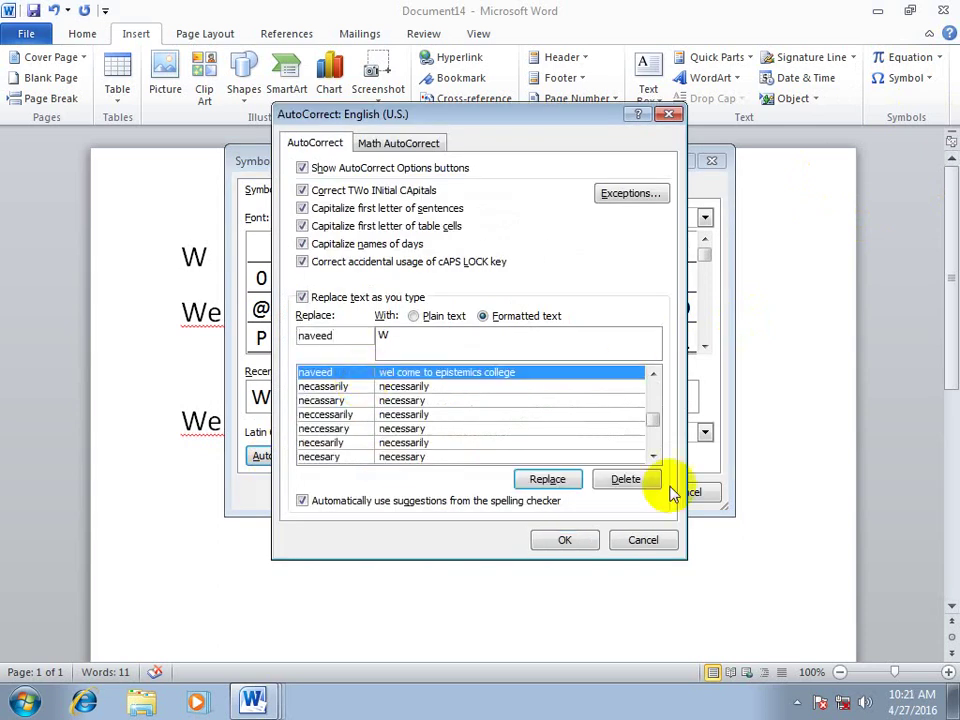
pyautogui.click(627, 480)
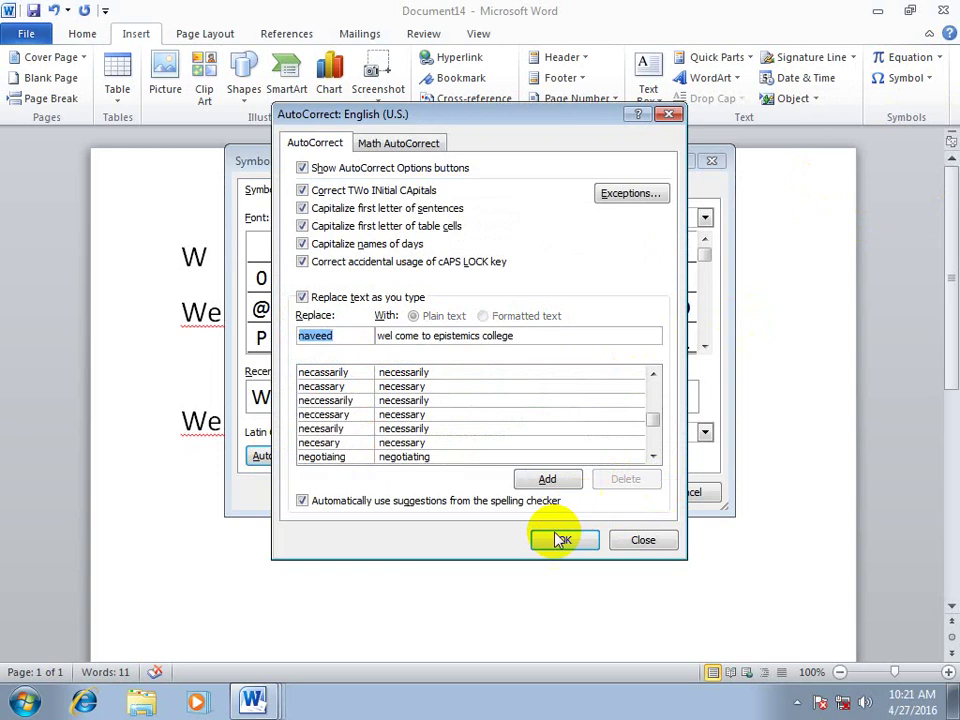
pyautogui.click(564, 540)
# Step: Insert another W symbol, then type the trigger name on a new line, where it stays unexpanded
pyautogui.click(600, 494)
pyautogui.click(675, 492)
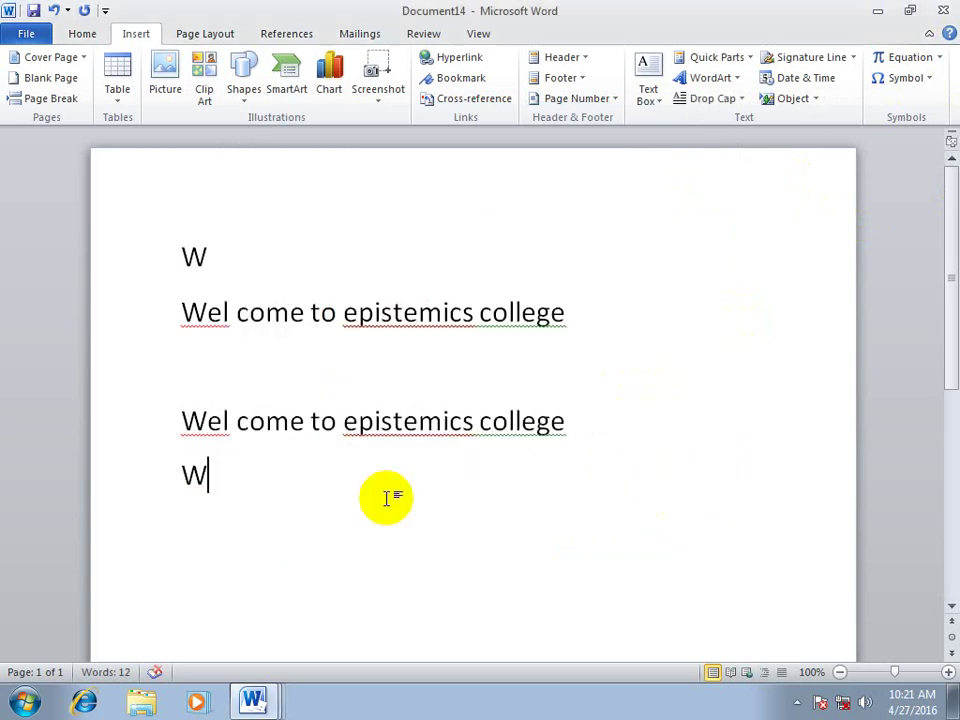
pyautogui.press('Return')
pyautogui.write('nav')
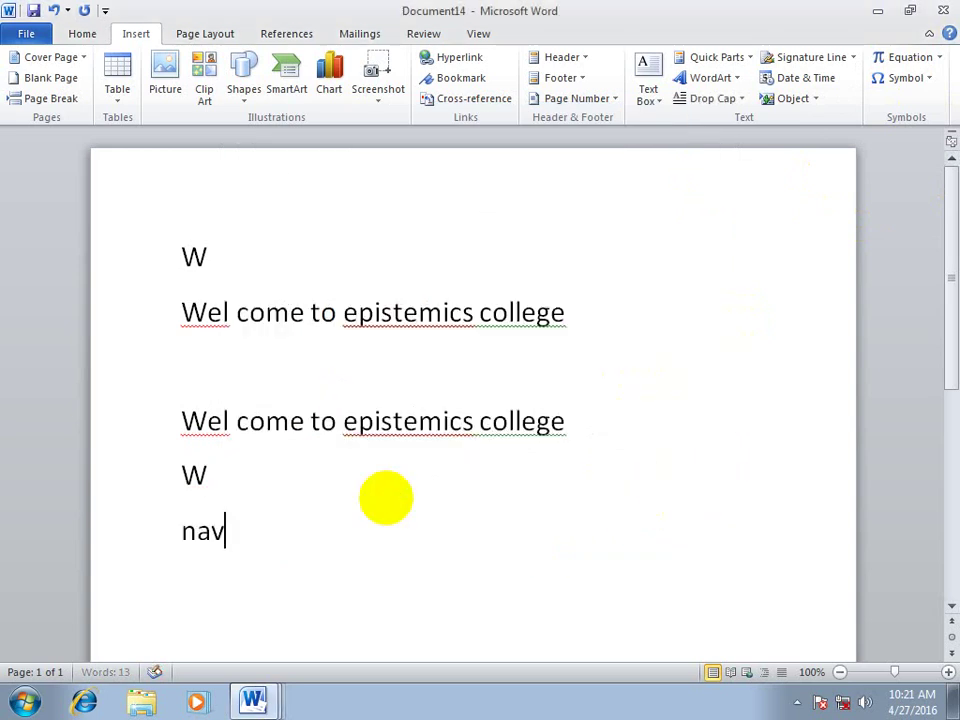
pyautogui.write('Naveed')
pyautogui.press('Return')
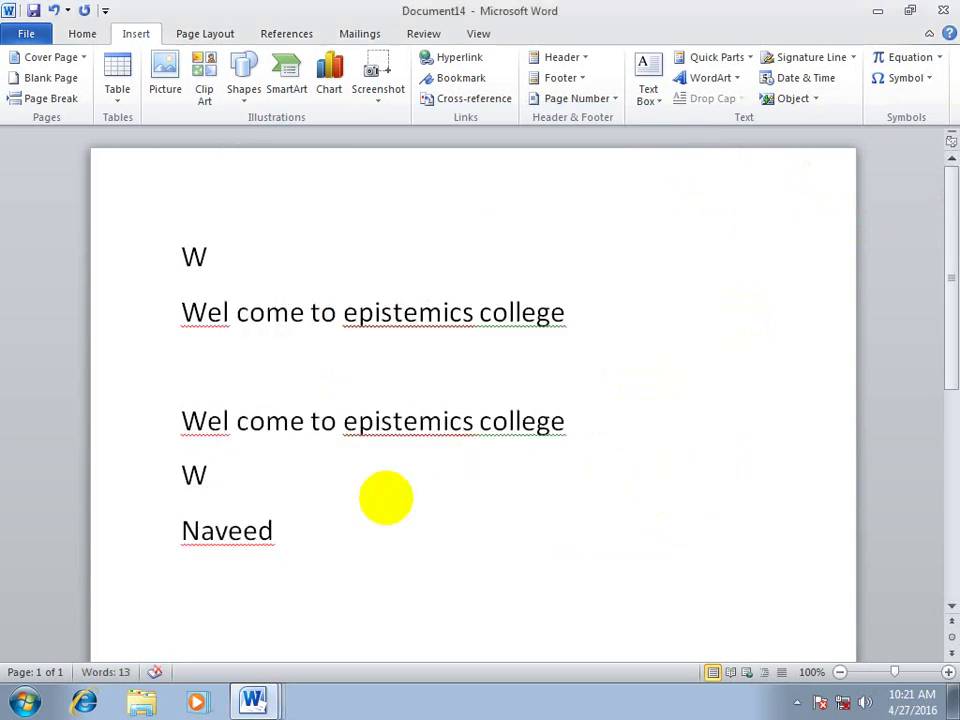